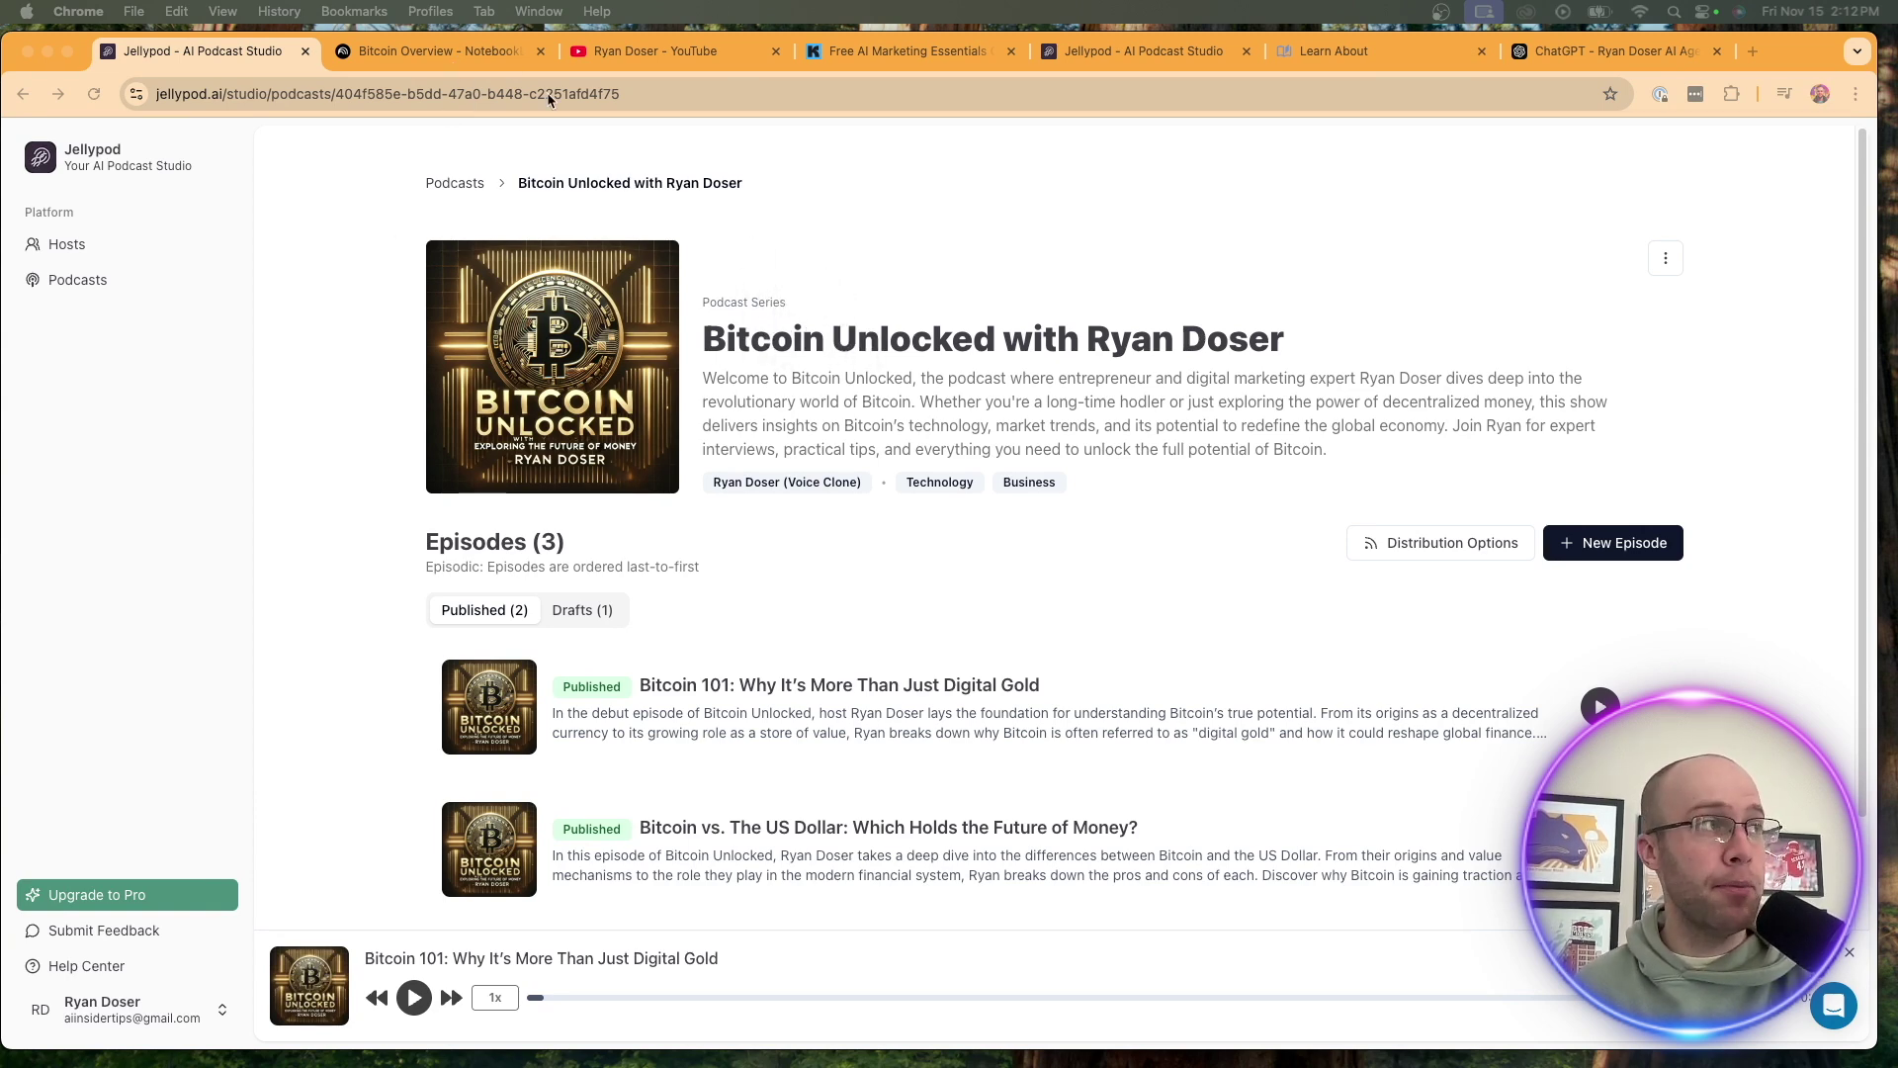
Look over the creator's YouTube videos and the Free AI Marketing Essentials Guide sign-up page, and return to Jellypod.
{"action": "left_click", "coordinate": [461, 51]}
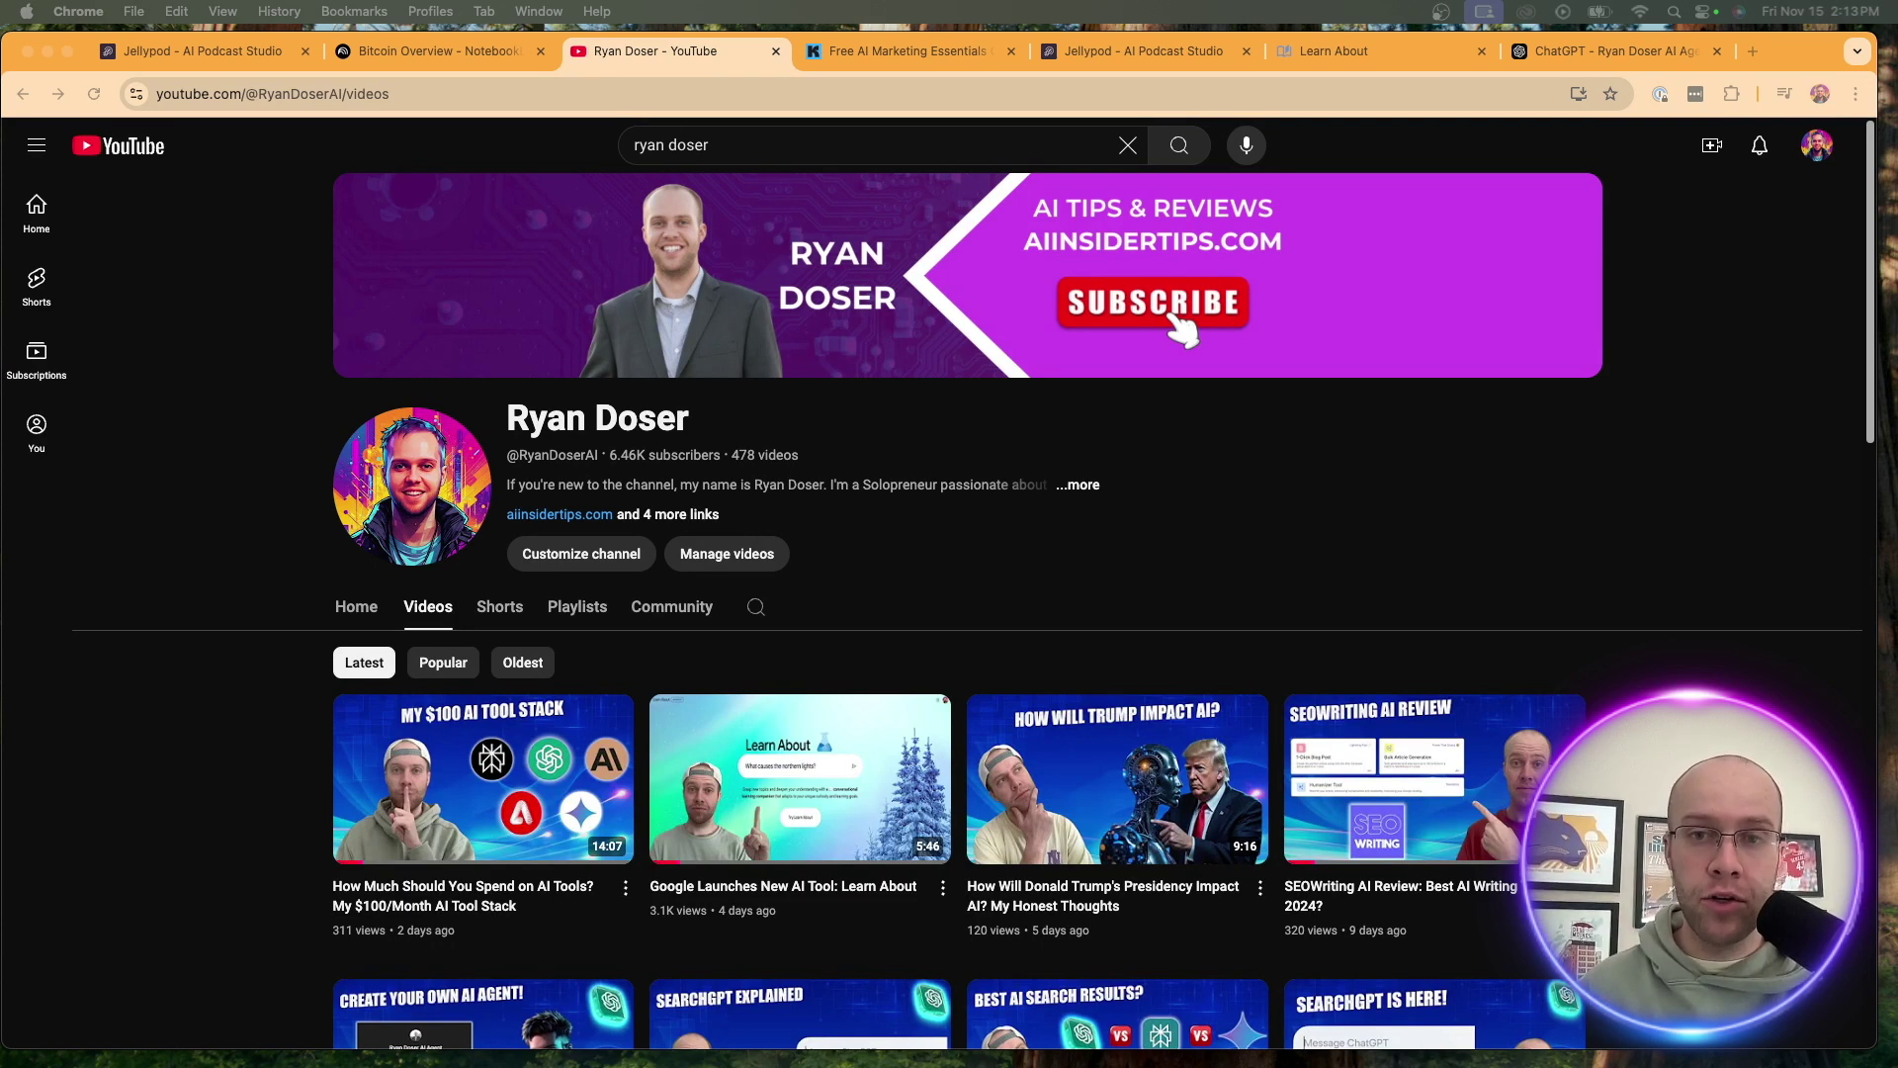
{"action": "left_click", "coordinate": [940, 53]}
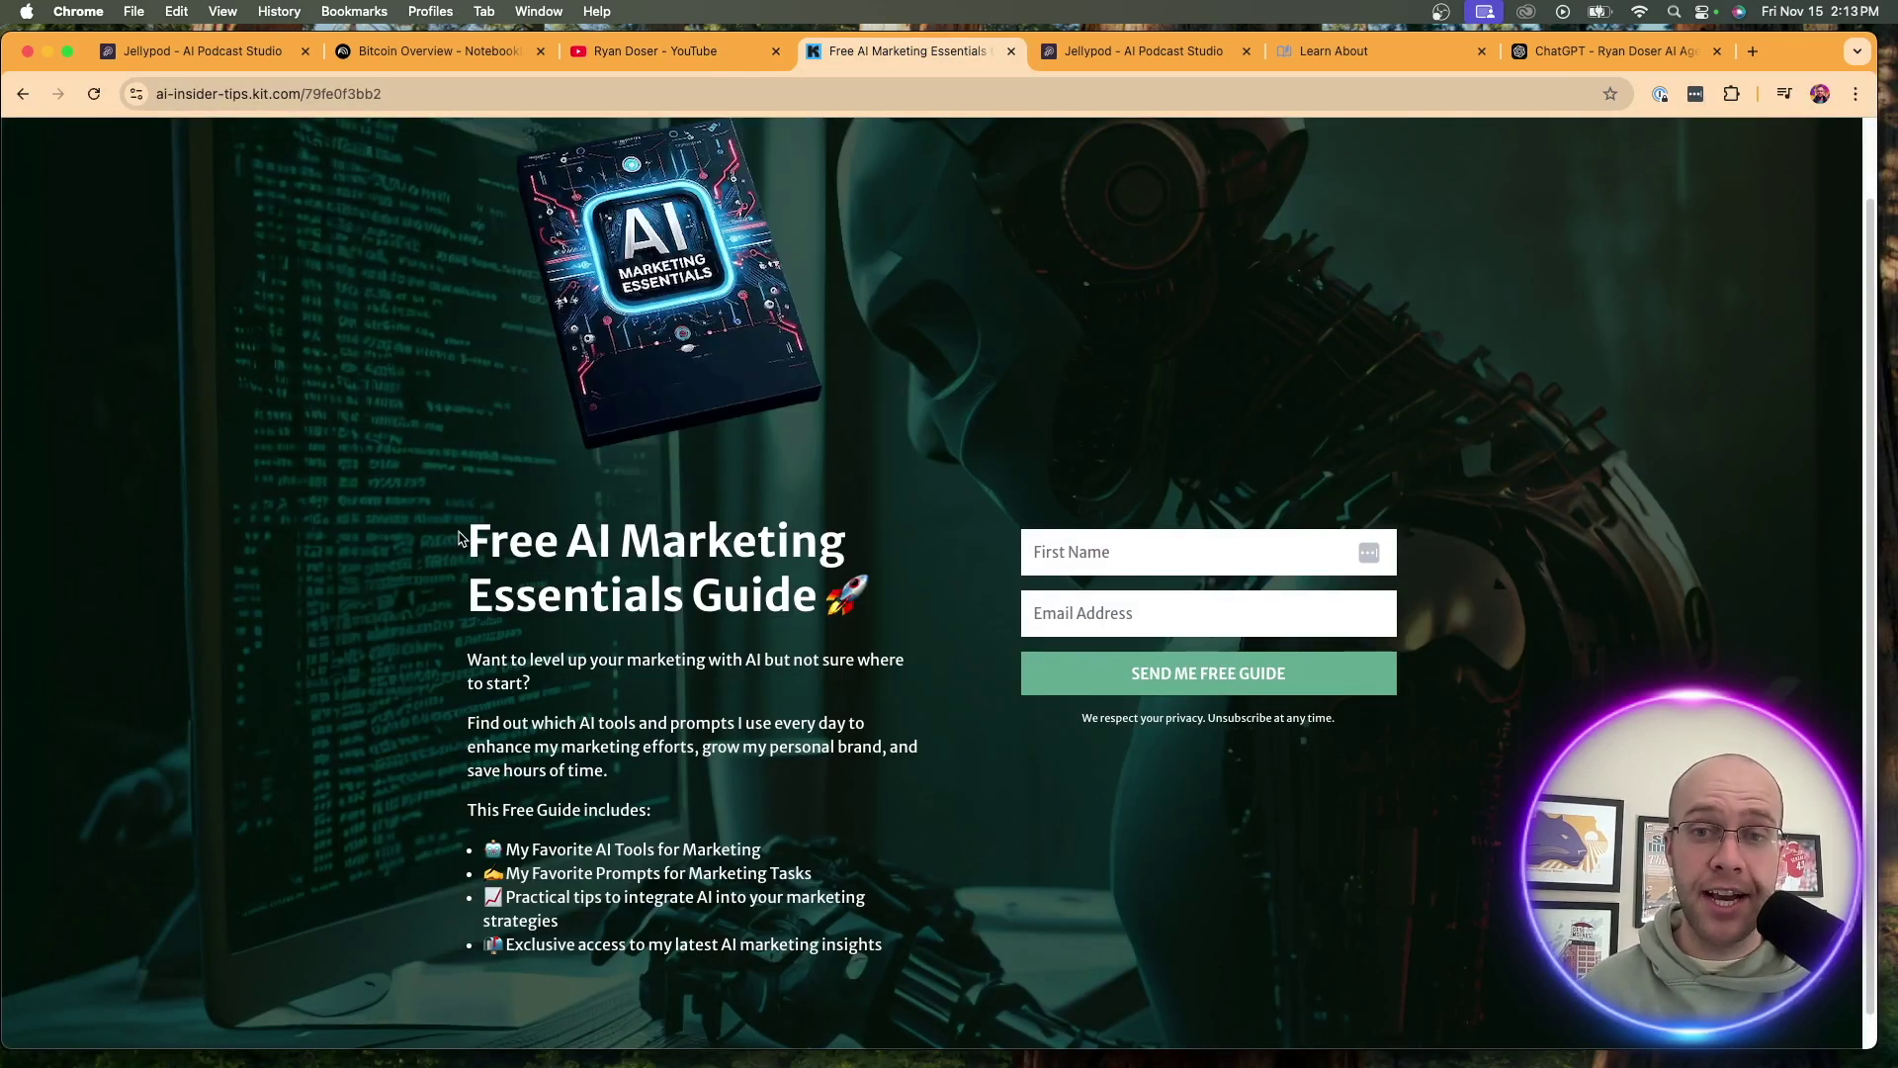
{"action": "left_click_drag", "start_coordinate": [468, 535], "coordinate": [823, 597]}
{"action": "left_click", "coordinate": [855, 653]}
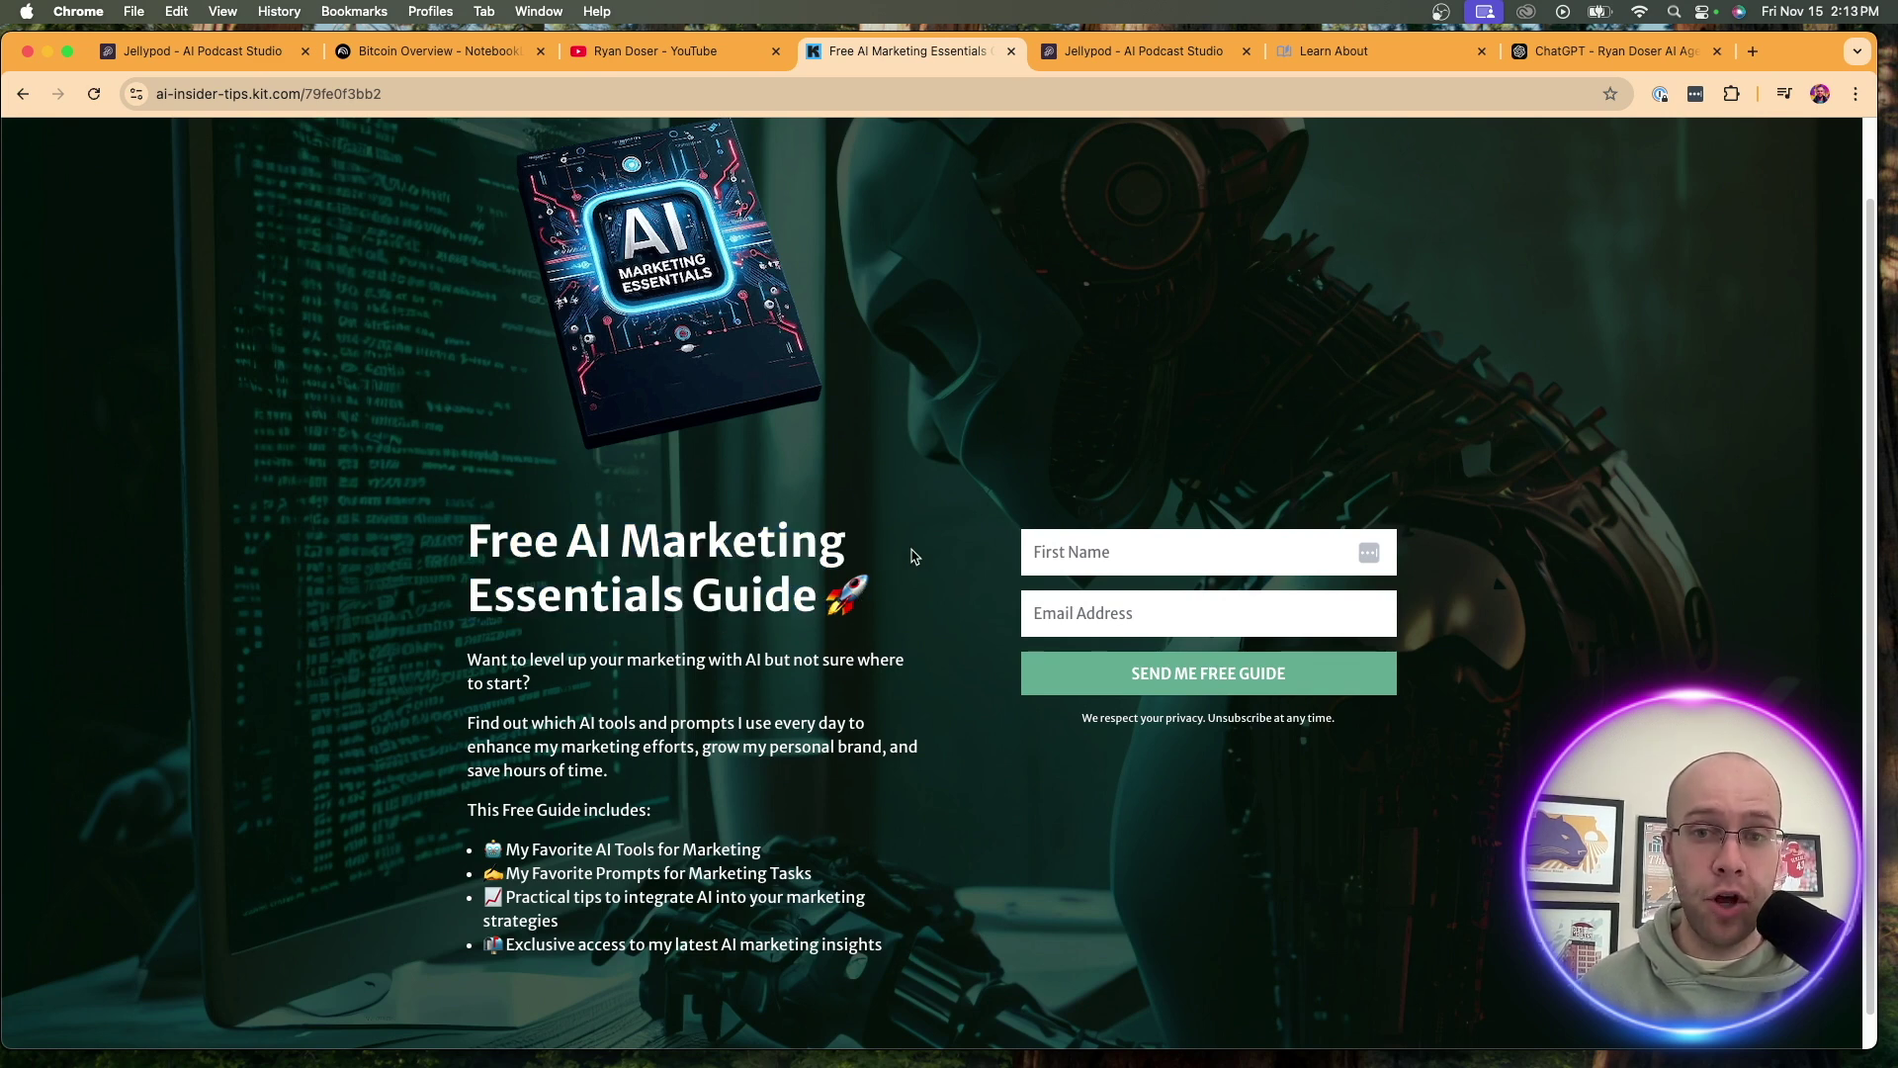
{"action": "left_click", "coordinate": [206, 57]}
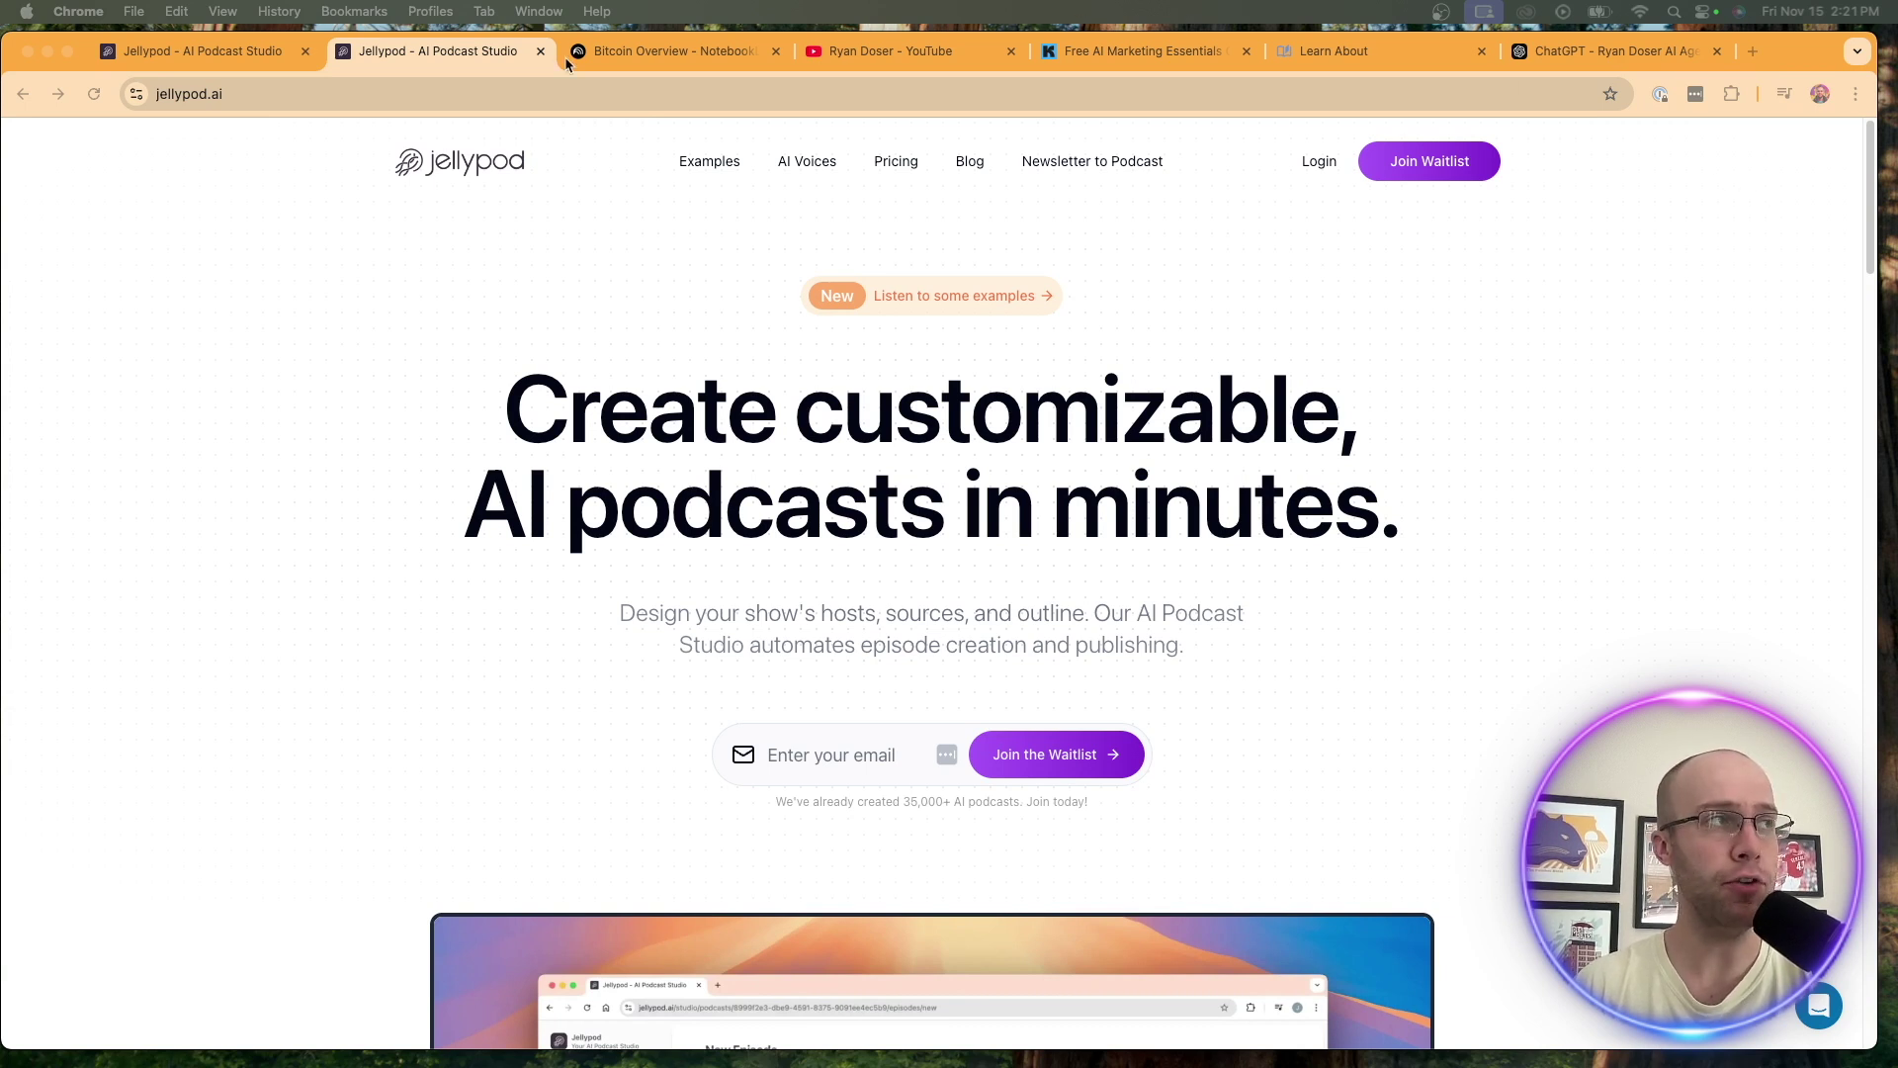
View the Bitcoin Overview notebook in NotebookLM for comparison and return to the Jellypod homepage.
{"action": "left_click", "coordinate": [643, 55]}
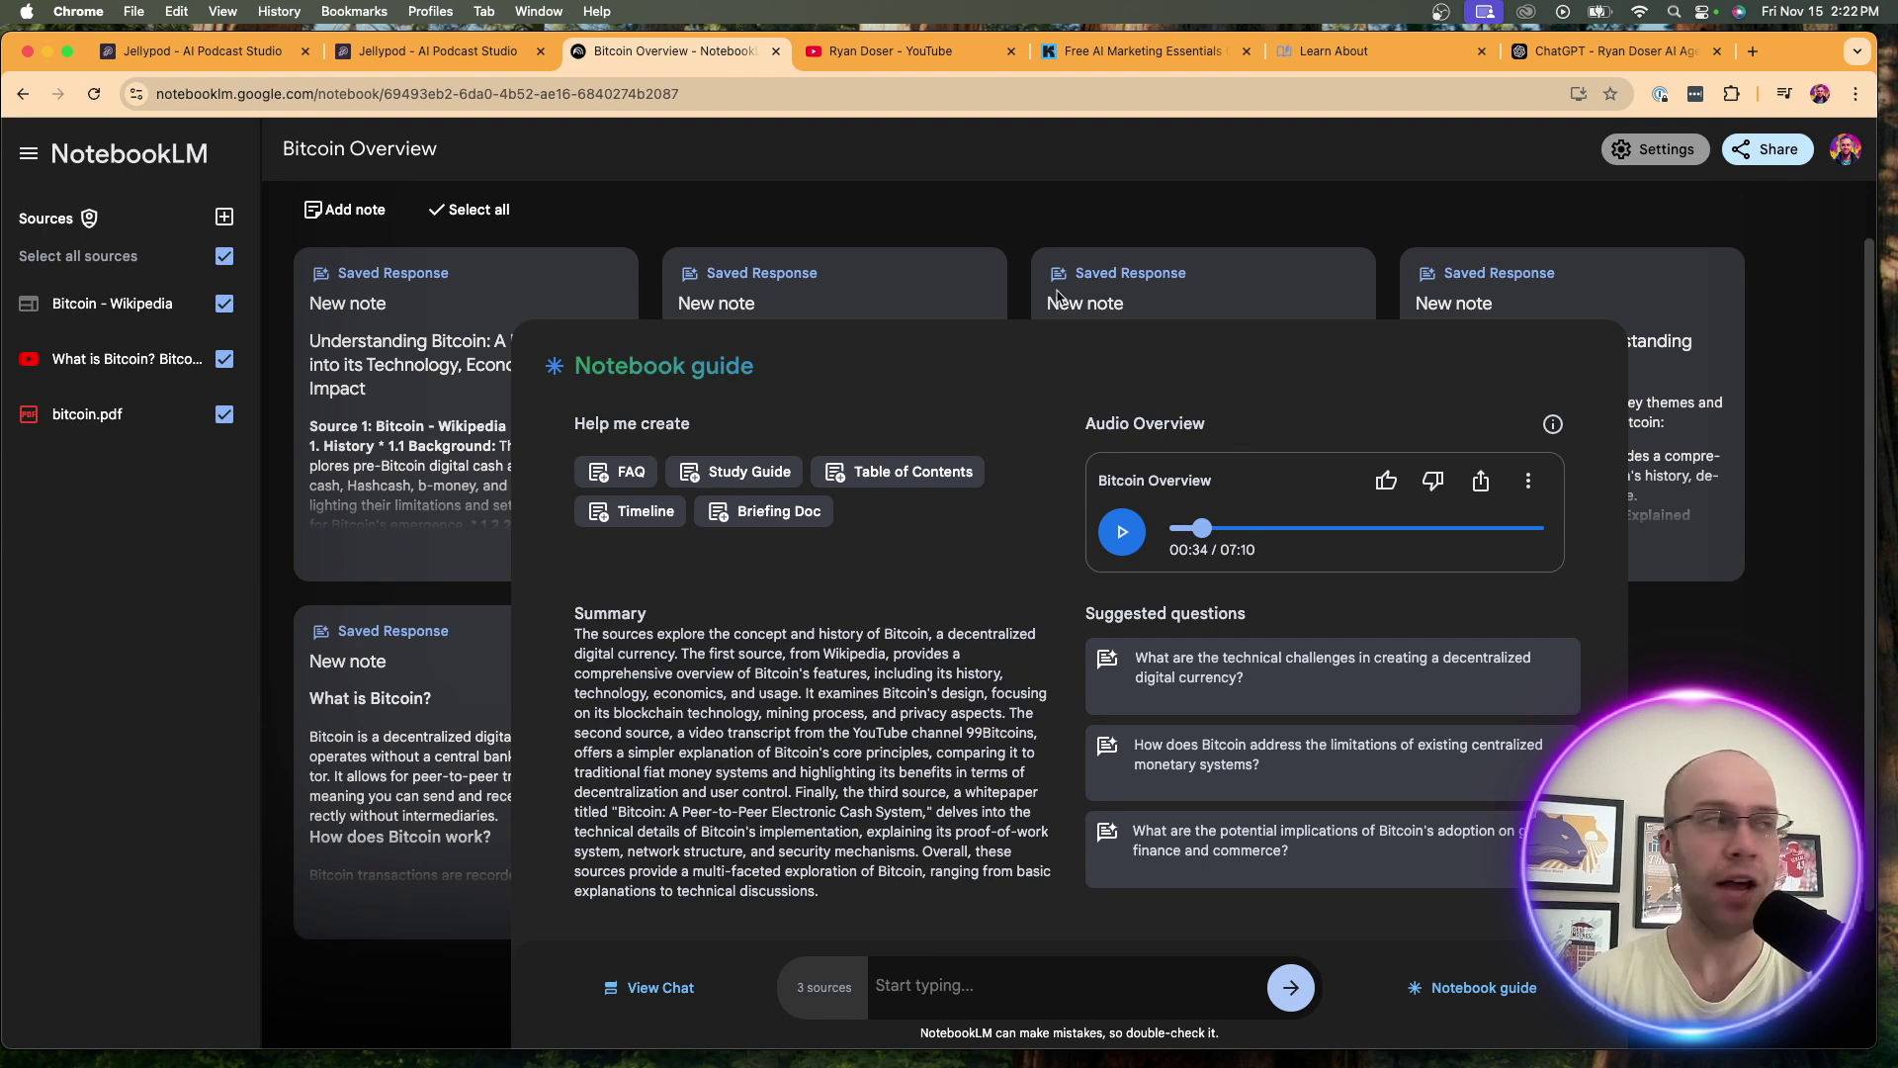
{"action": "left_click", "coordinate": [194, 58]}
{"action": "left_click", "coordinate": [475, 56]}
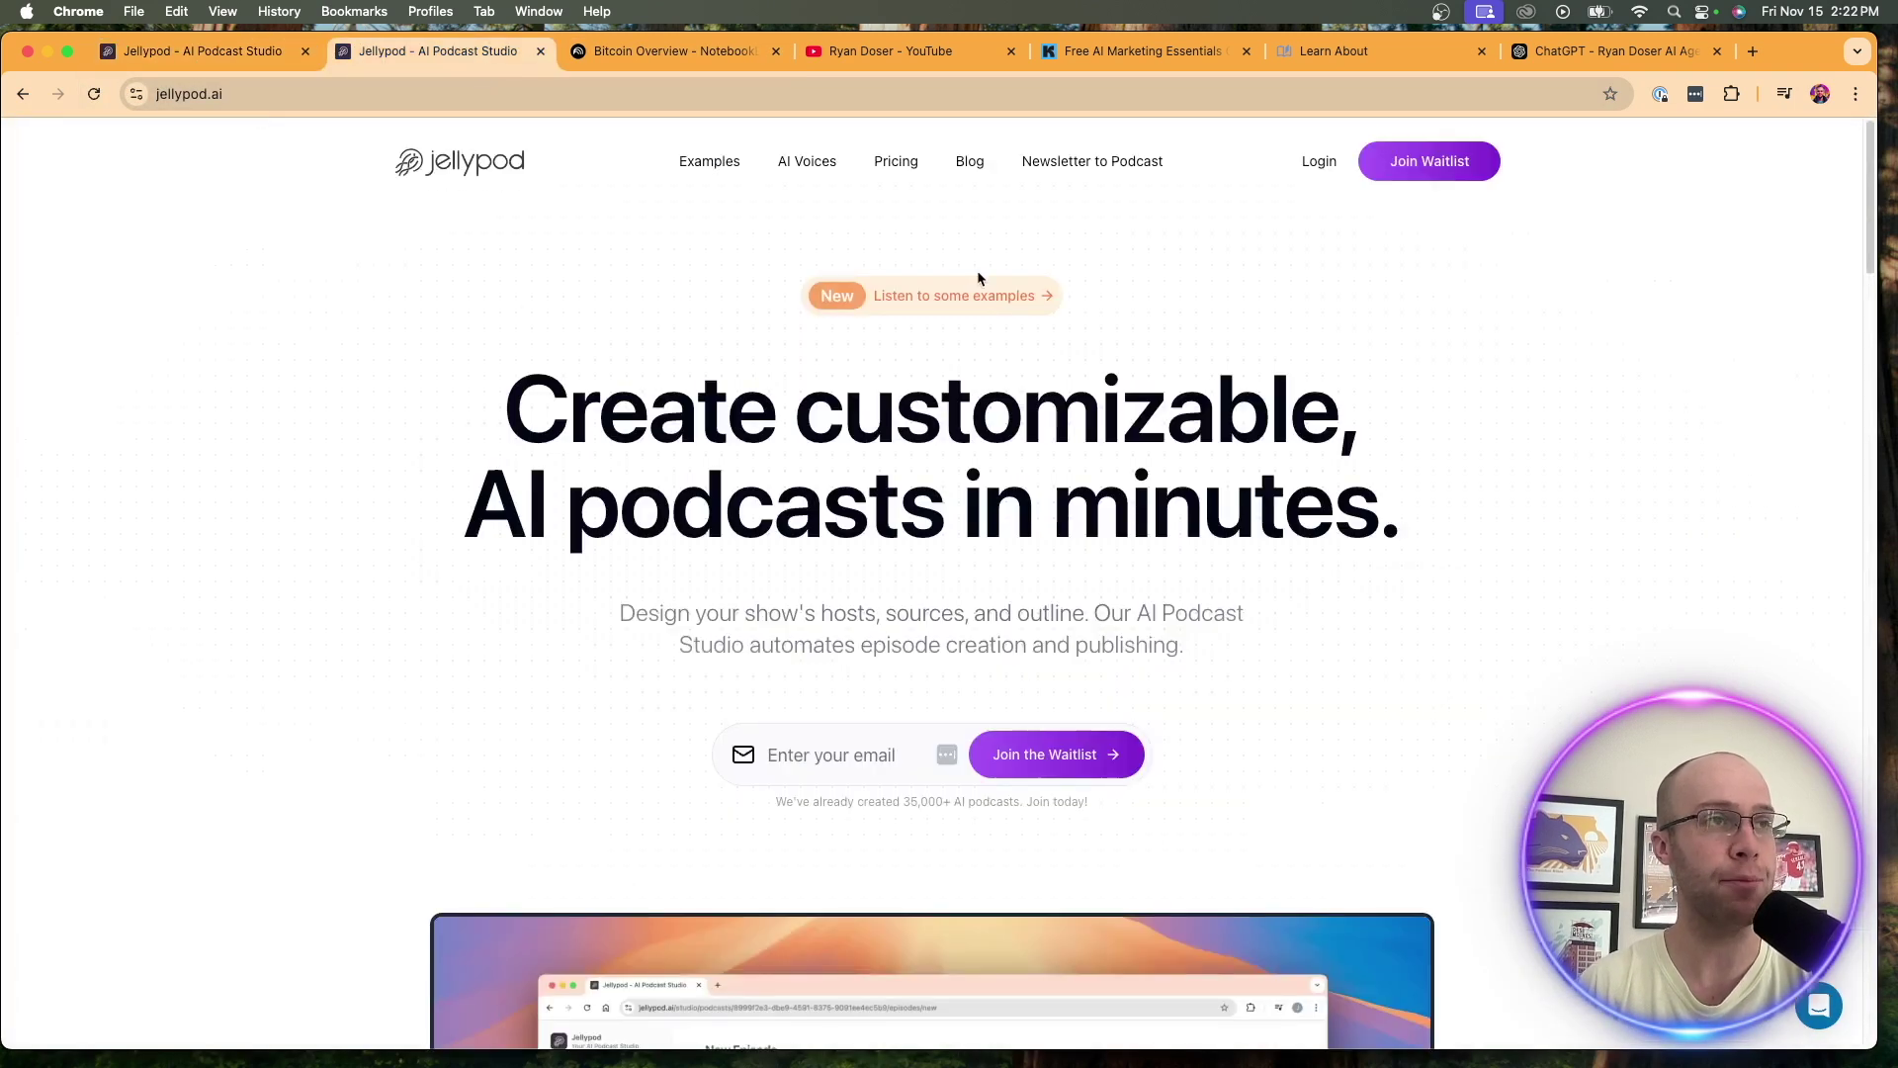
Examine the Jellypod homepage at jellypod.ai, including its web address, waitlist option and demo video.
{"action": "left_click", "coordinate": [322, 86]}
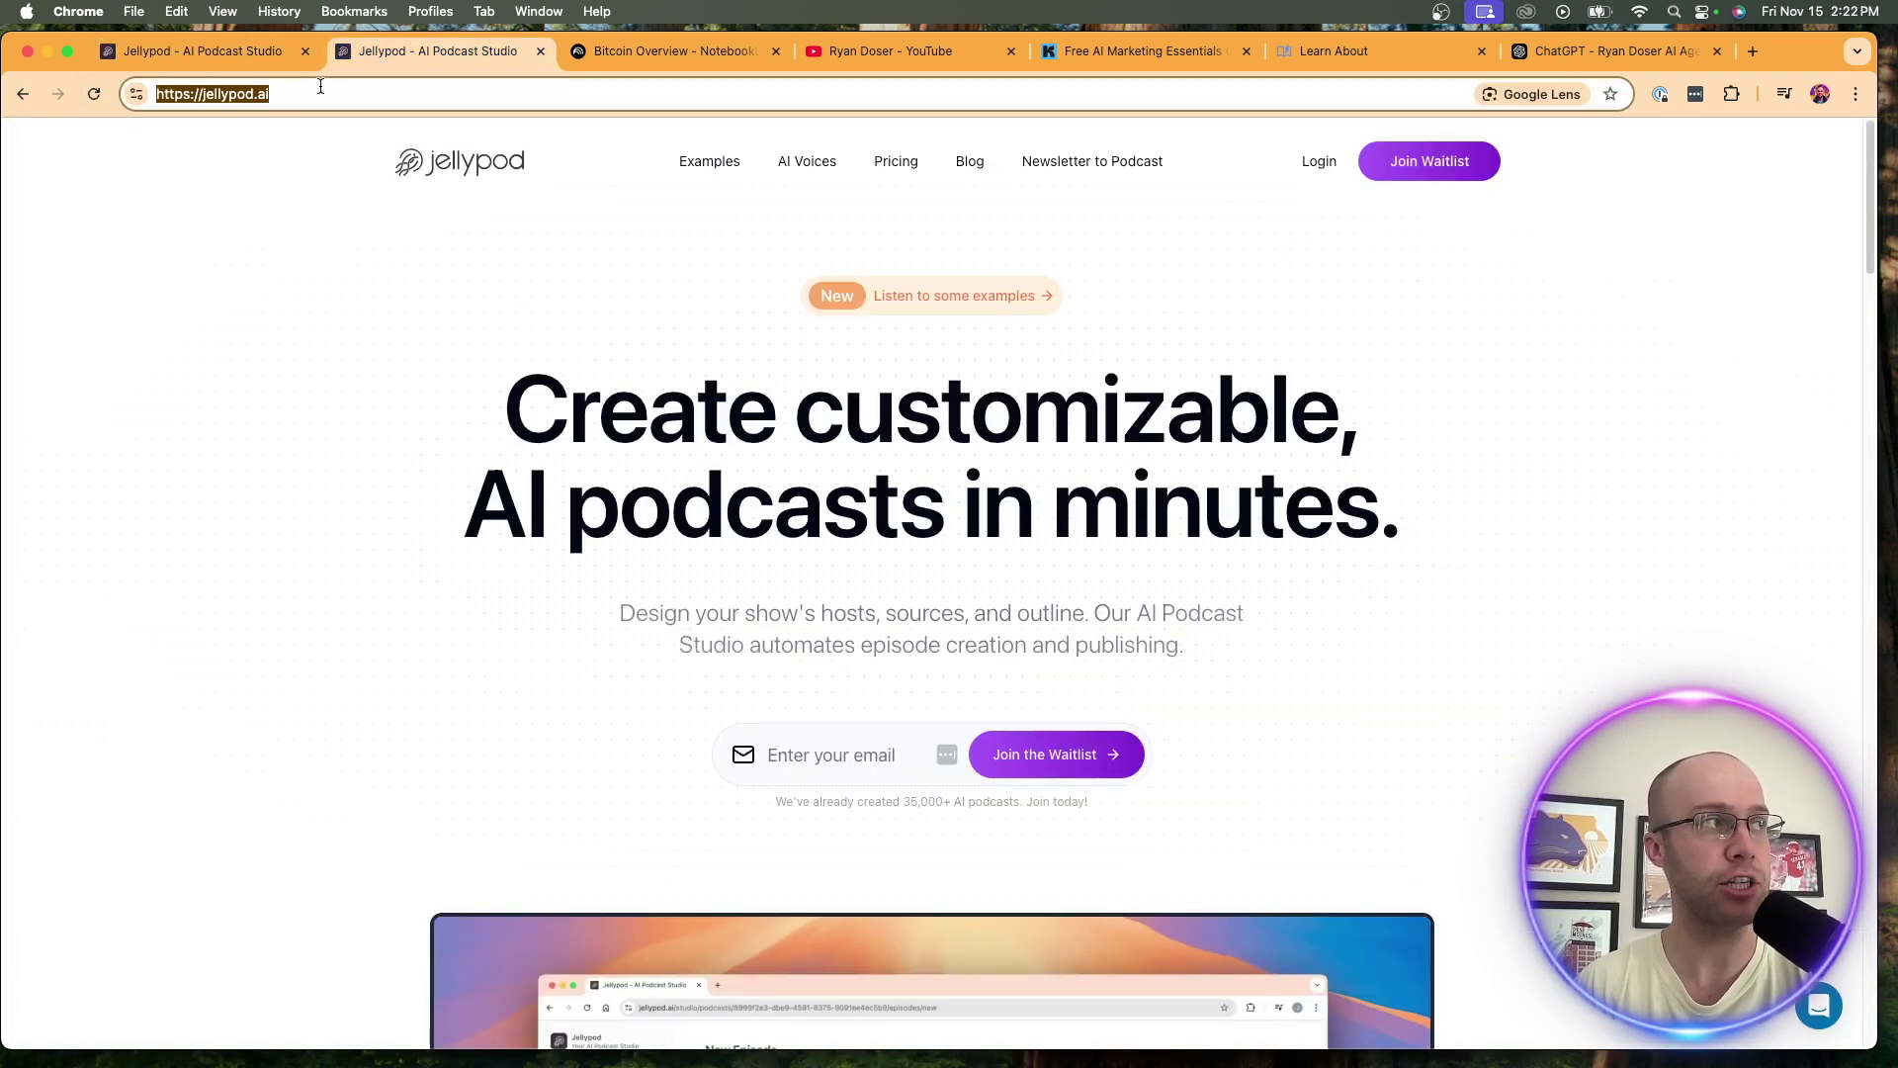
{"action": "left_click", "coordinate": [1579, 356]}
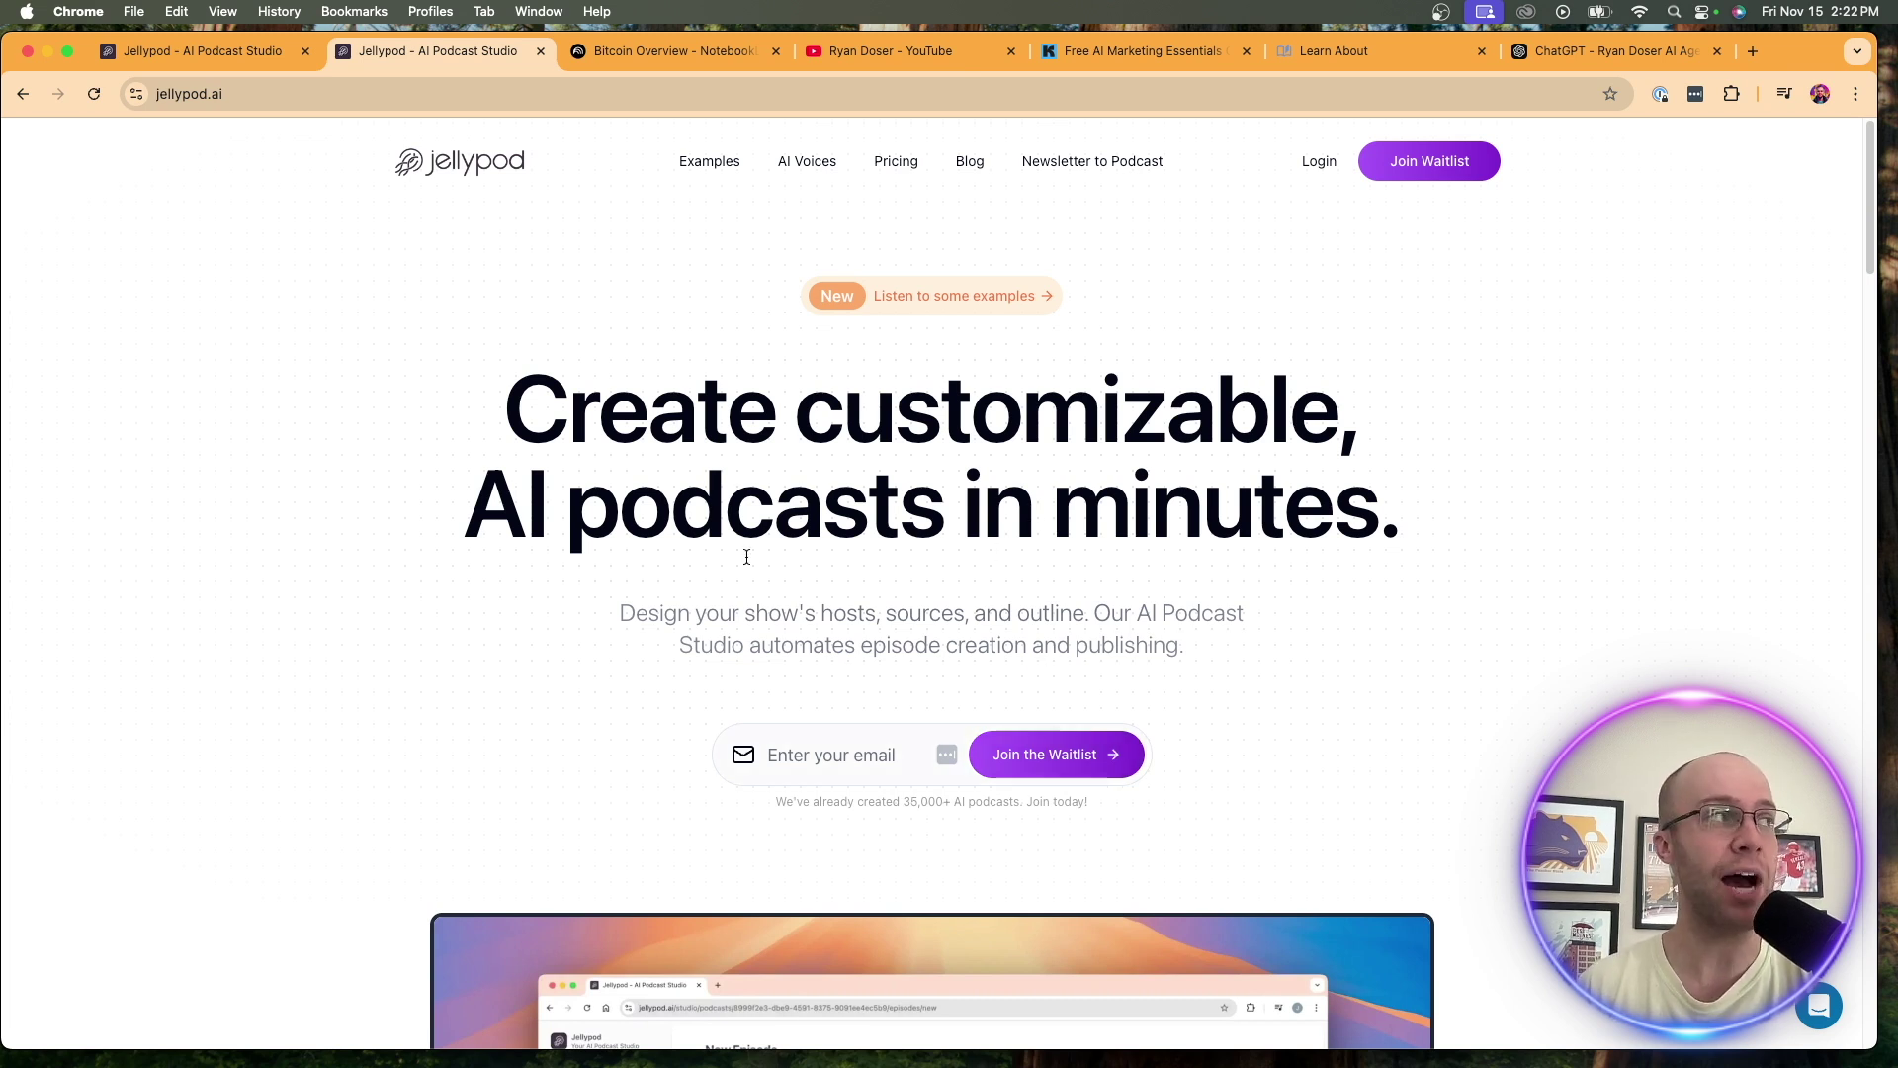
{"action": "key", "text": "ctrl+shift+Tab"}
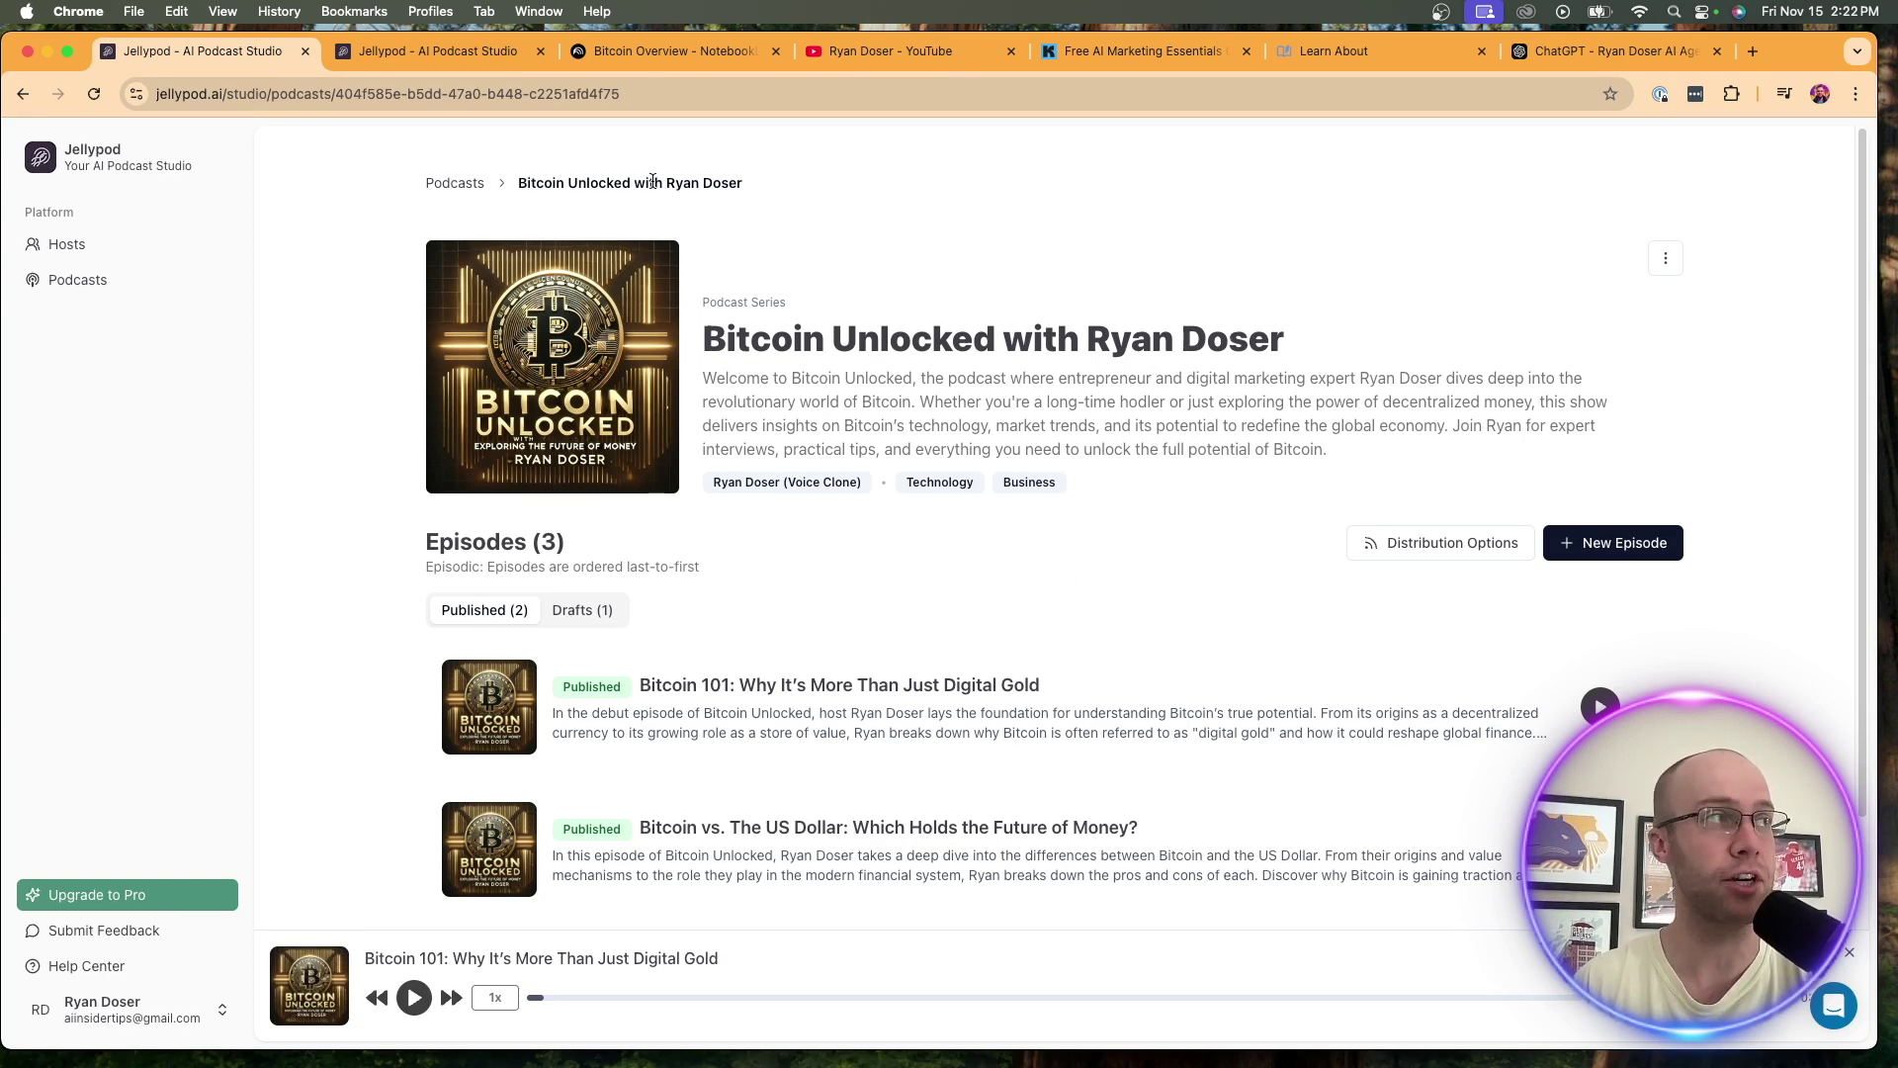
{"action": "left_click", "coordinate": [402, 49]}
{"action": "left_click", "coordinate": [317, 93]}
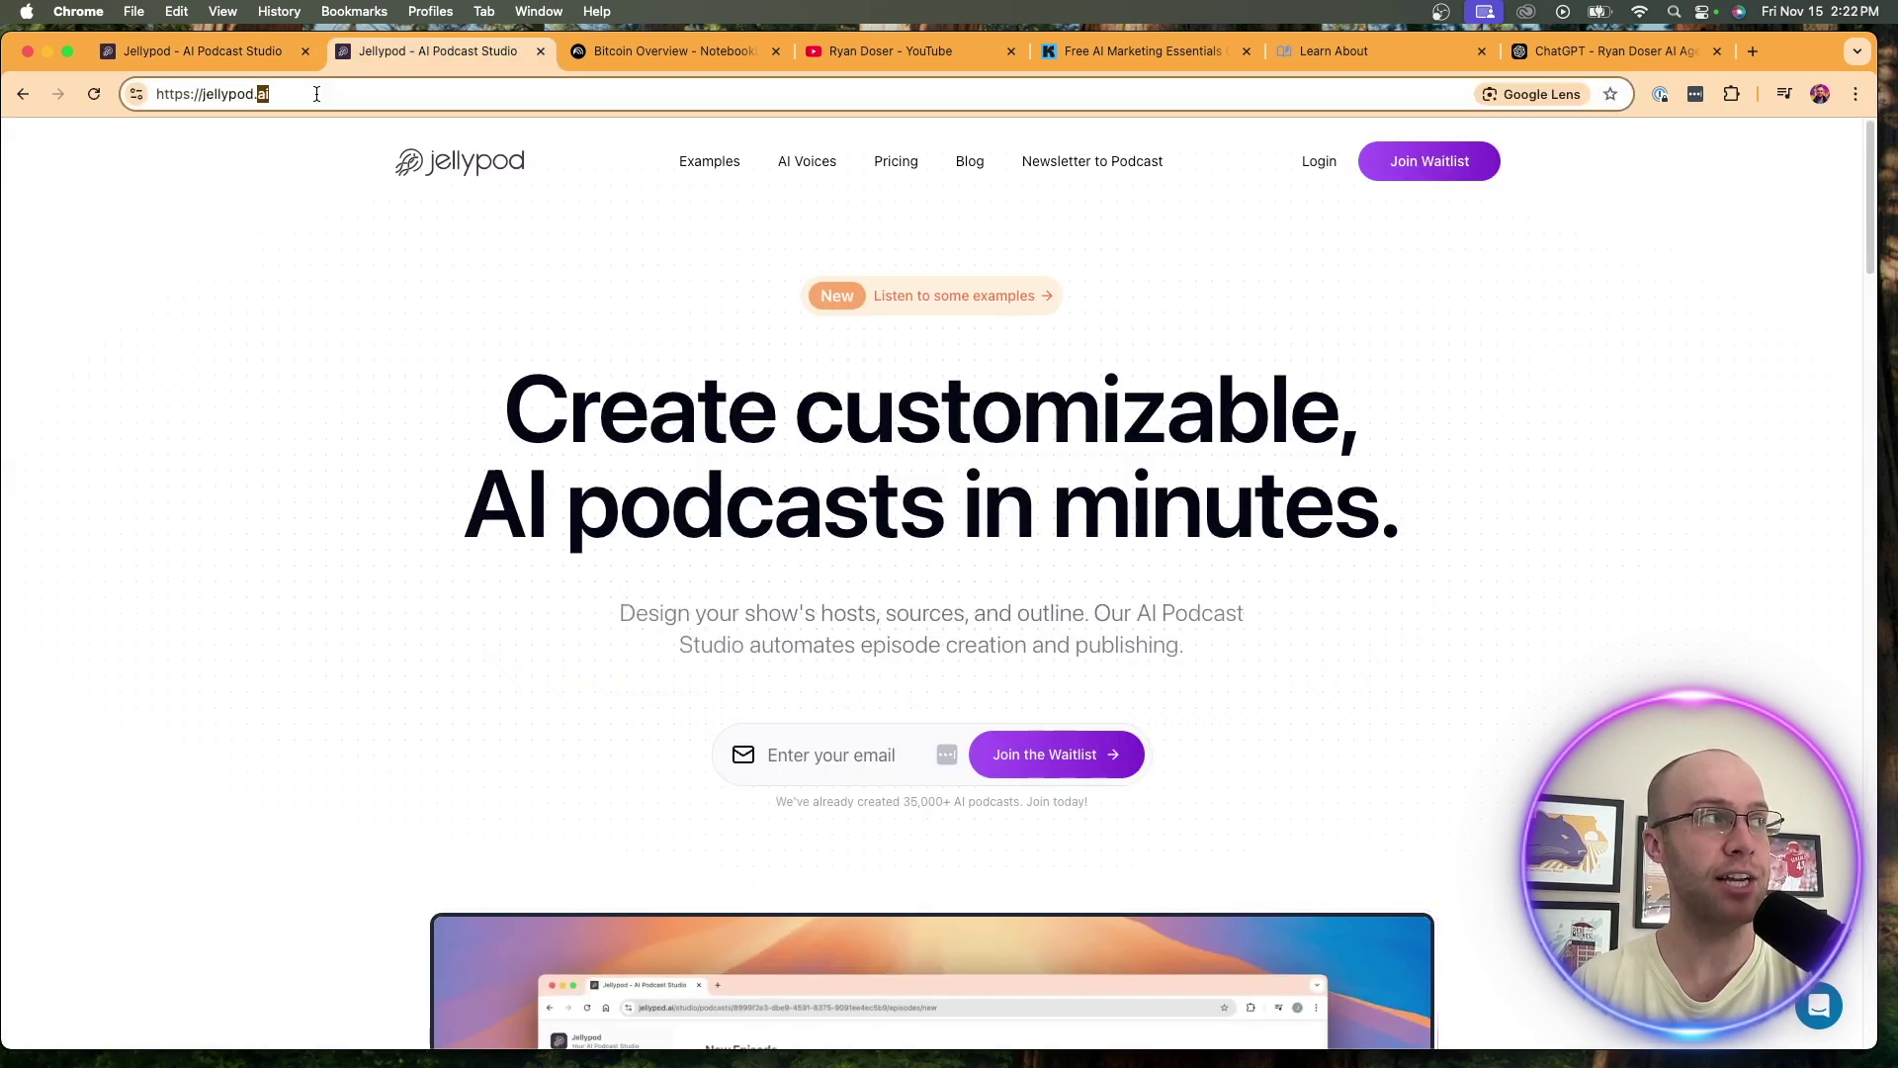
{"action": "left_click", "coordinate": [287, 222]}
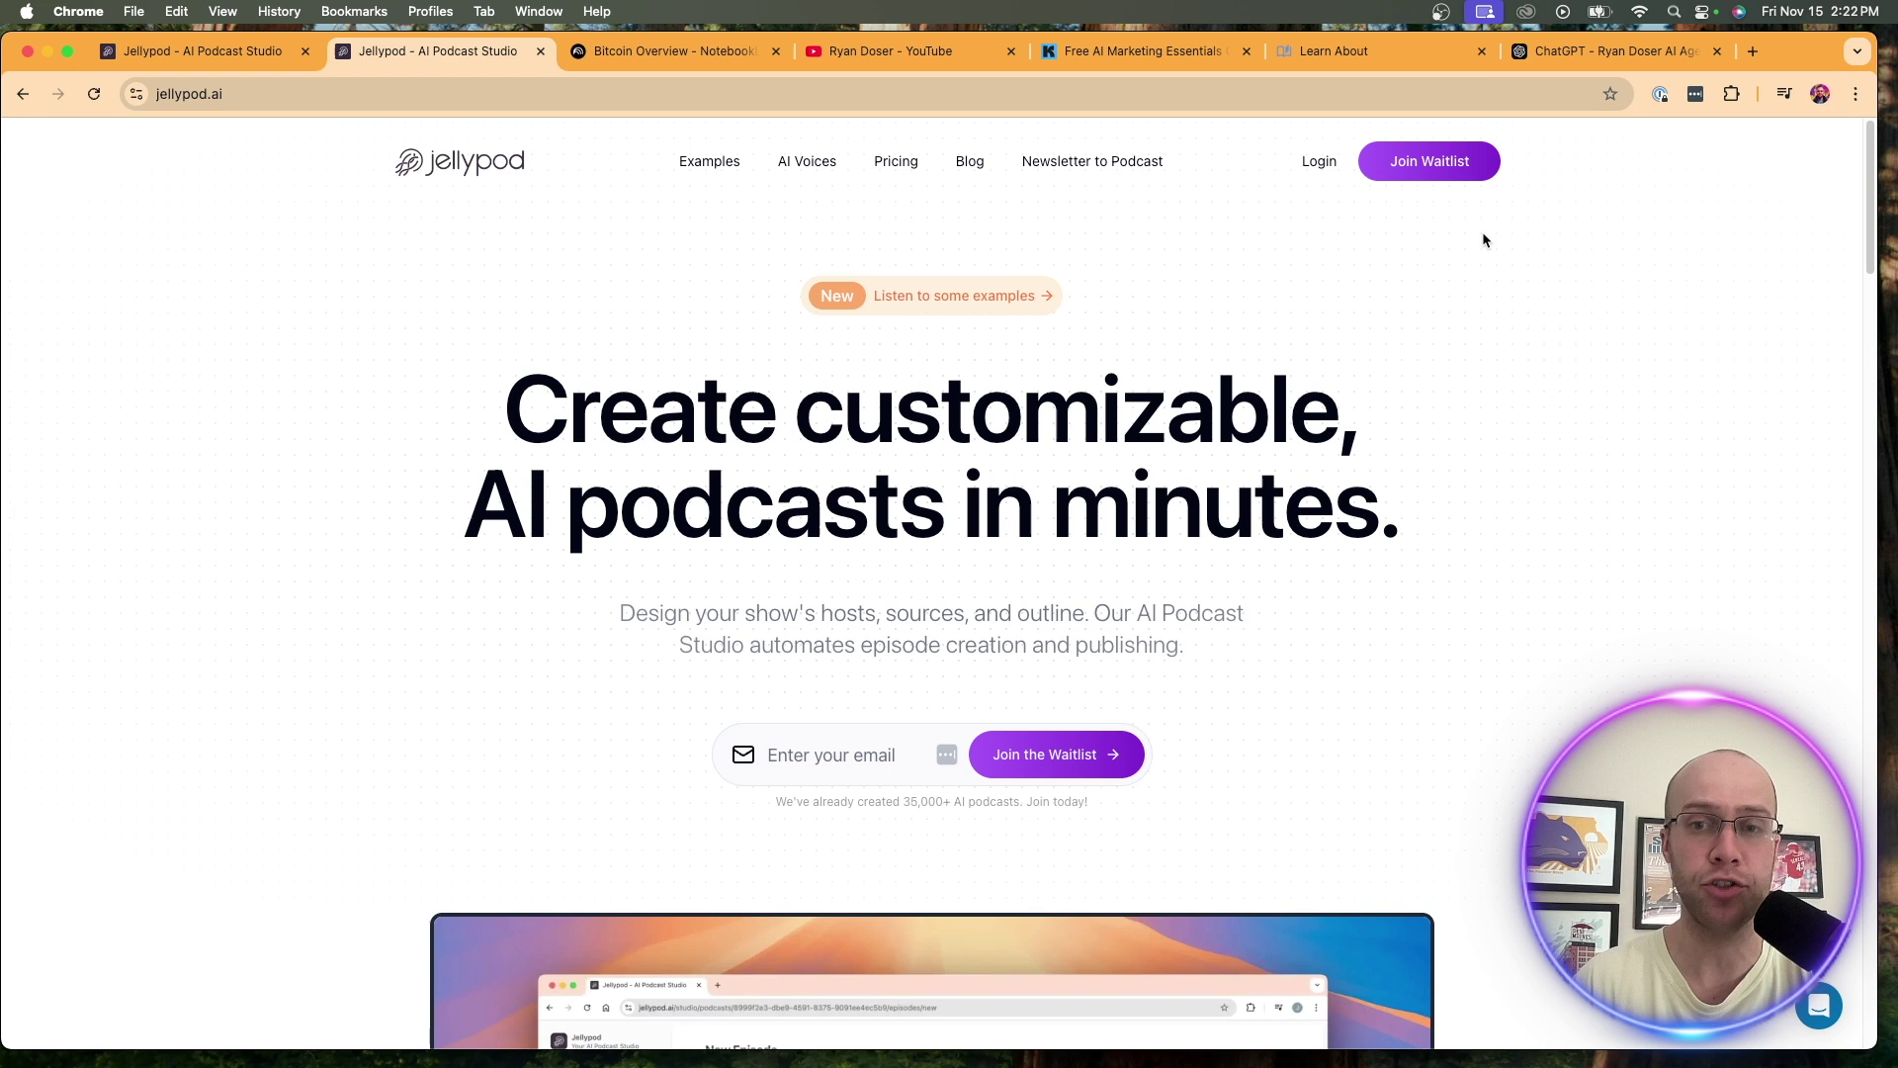
{"action": "scroll", "coordinate": [1004, 497], "scroll_direction": "down", "scroll_amount": 6}
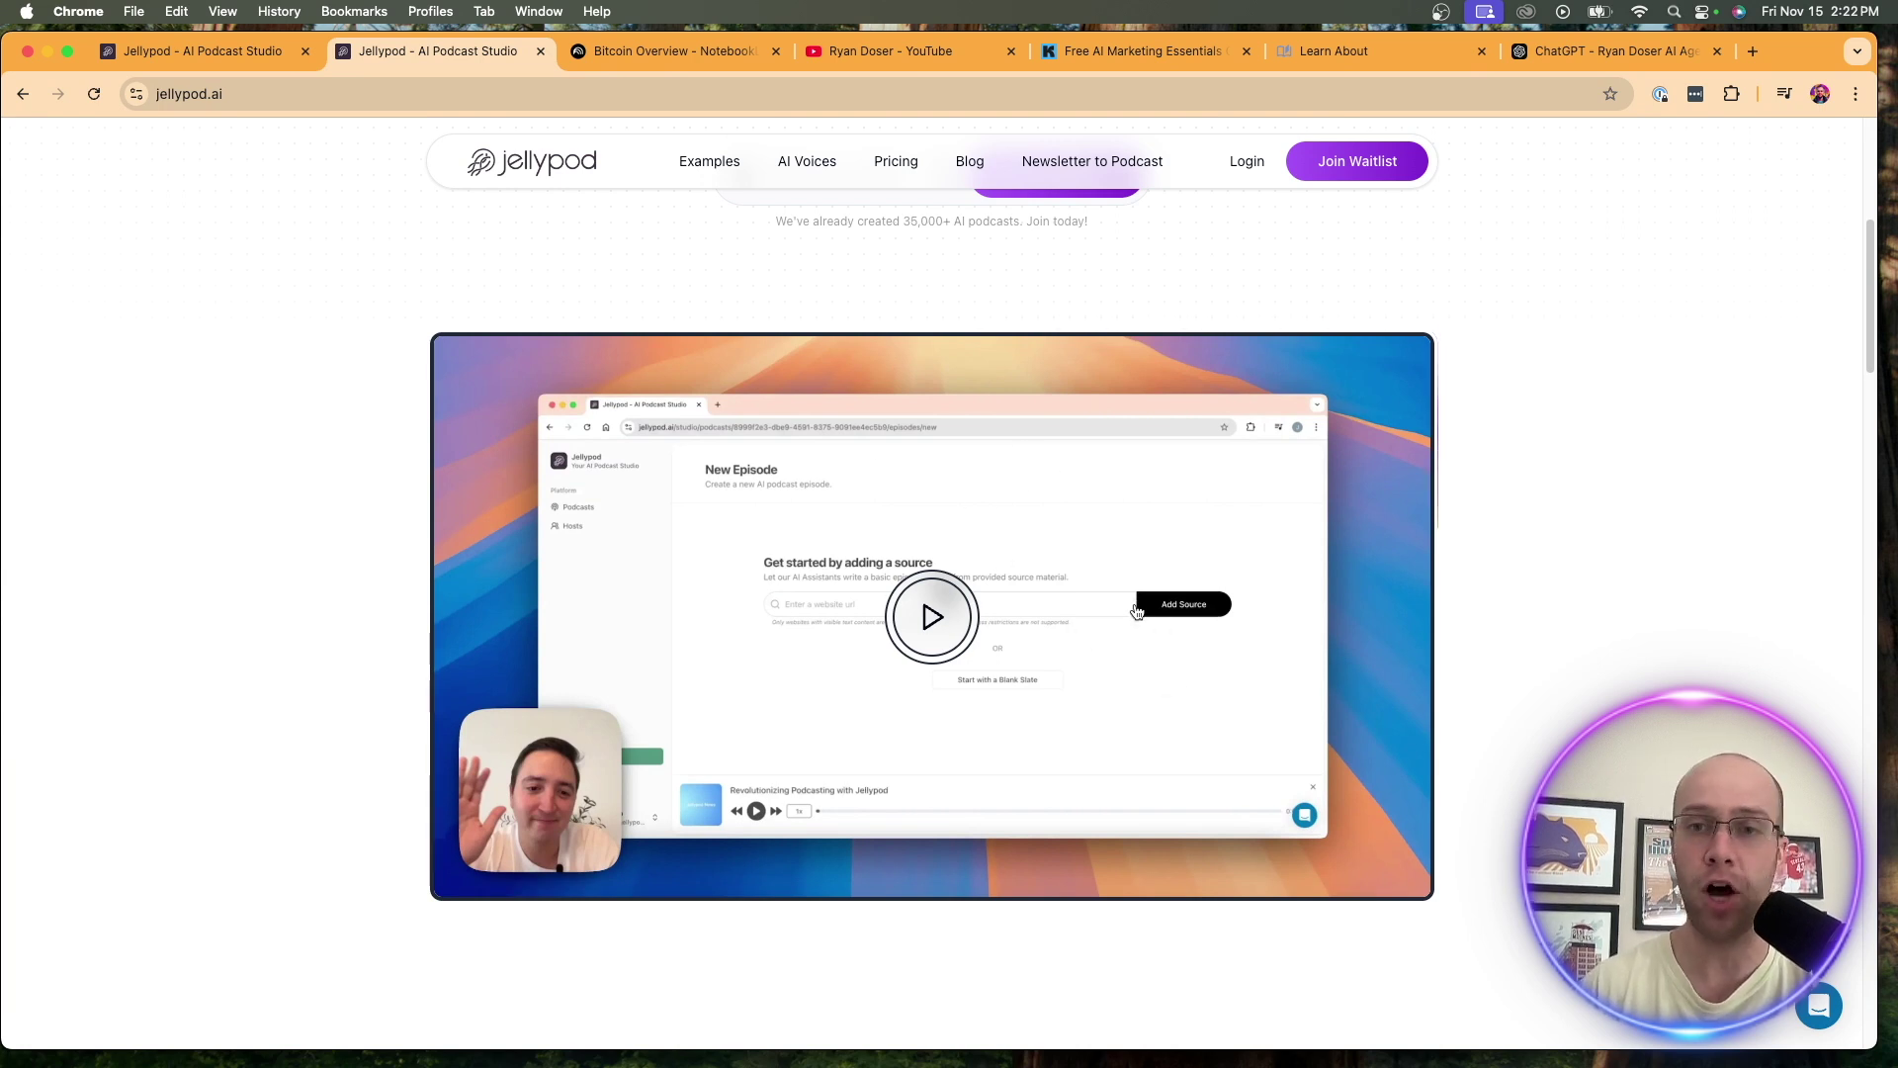
{"action": "scroll", "coordinate": [1055, 475], "scroll_direction": "down", "scroll_amount": 10}
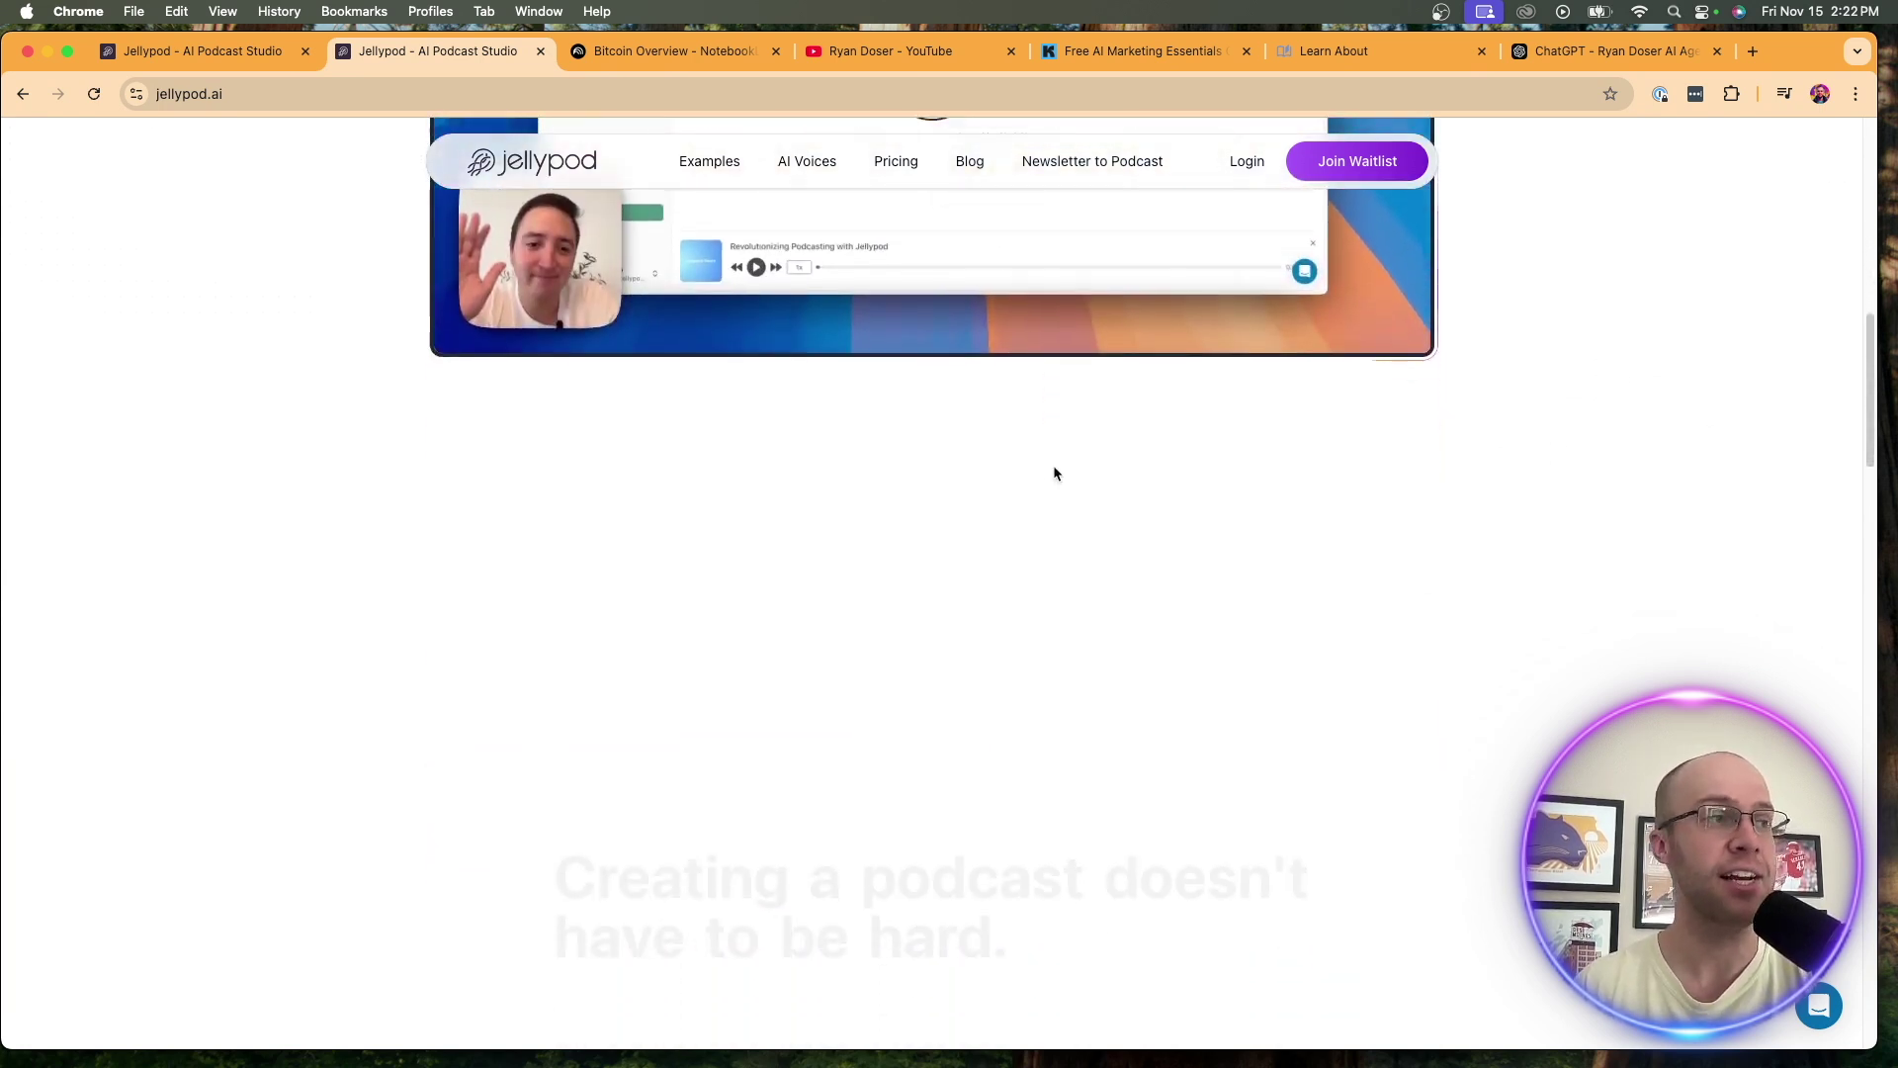
{"action": "scroll", "coordinate": [1076, 469], "scroll_direction": "up", "scroll_amount": 10}
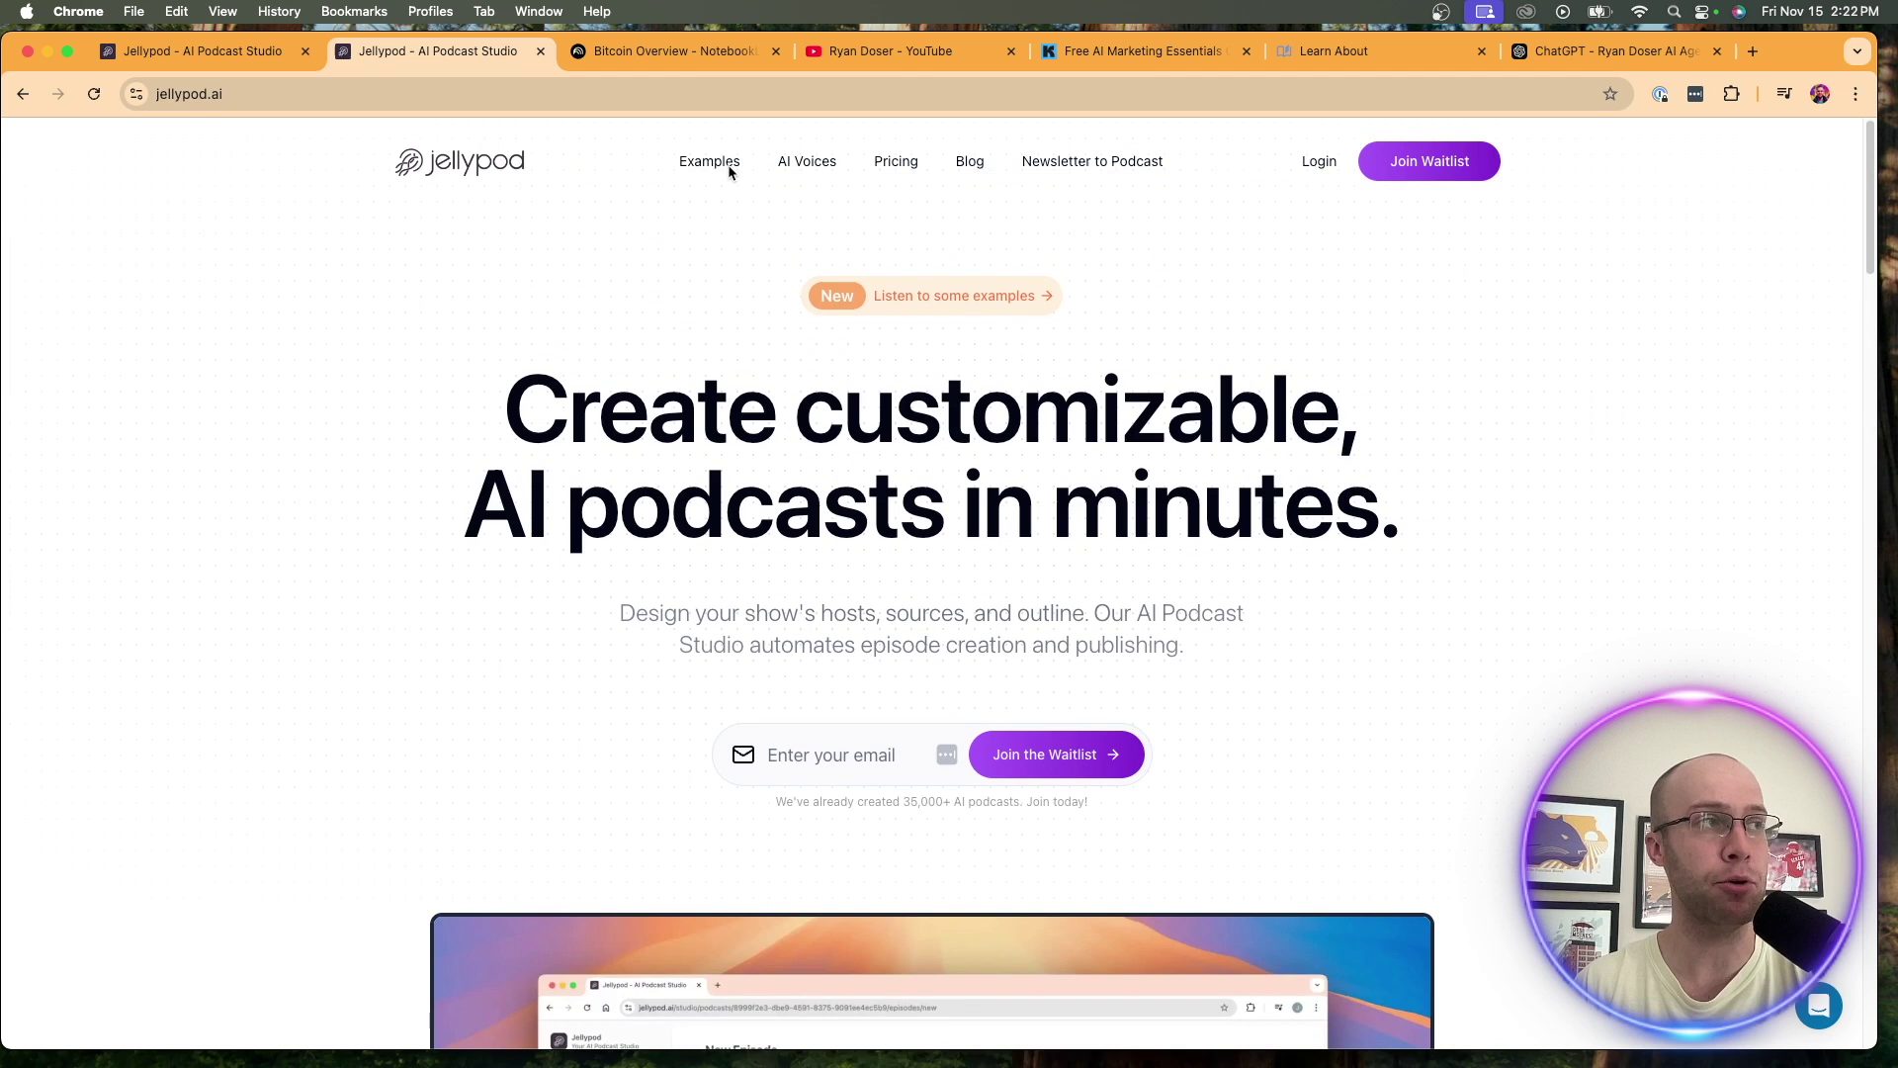
Browse Jellypod's example podcasts and their featured episodes.
{"action": "left_click", "coordinate": [714, 163]}
{"action": "scroll", "coordinate": [949, 495], "scroll_direction": "down", "scroll_amount": 5}
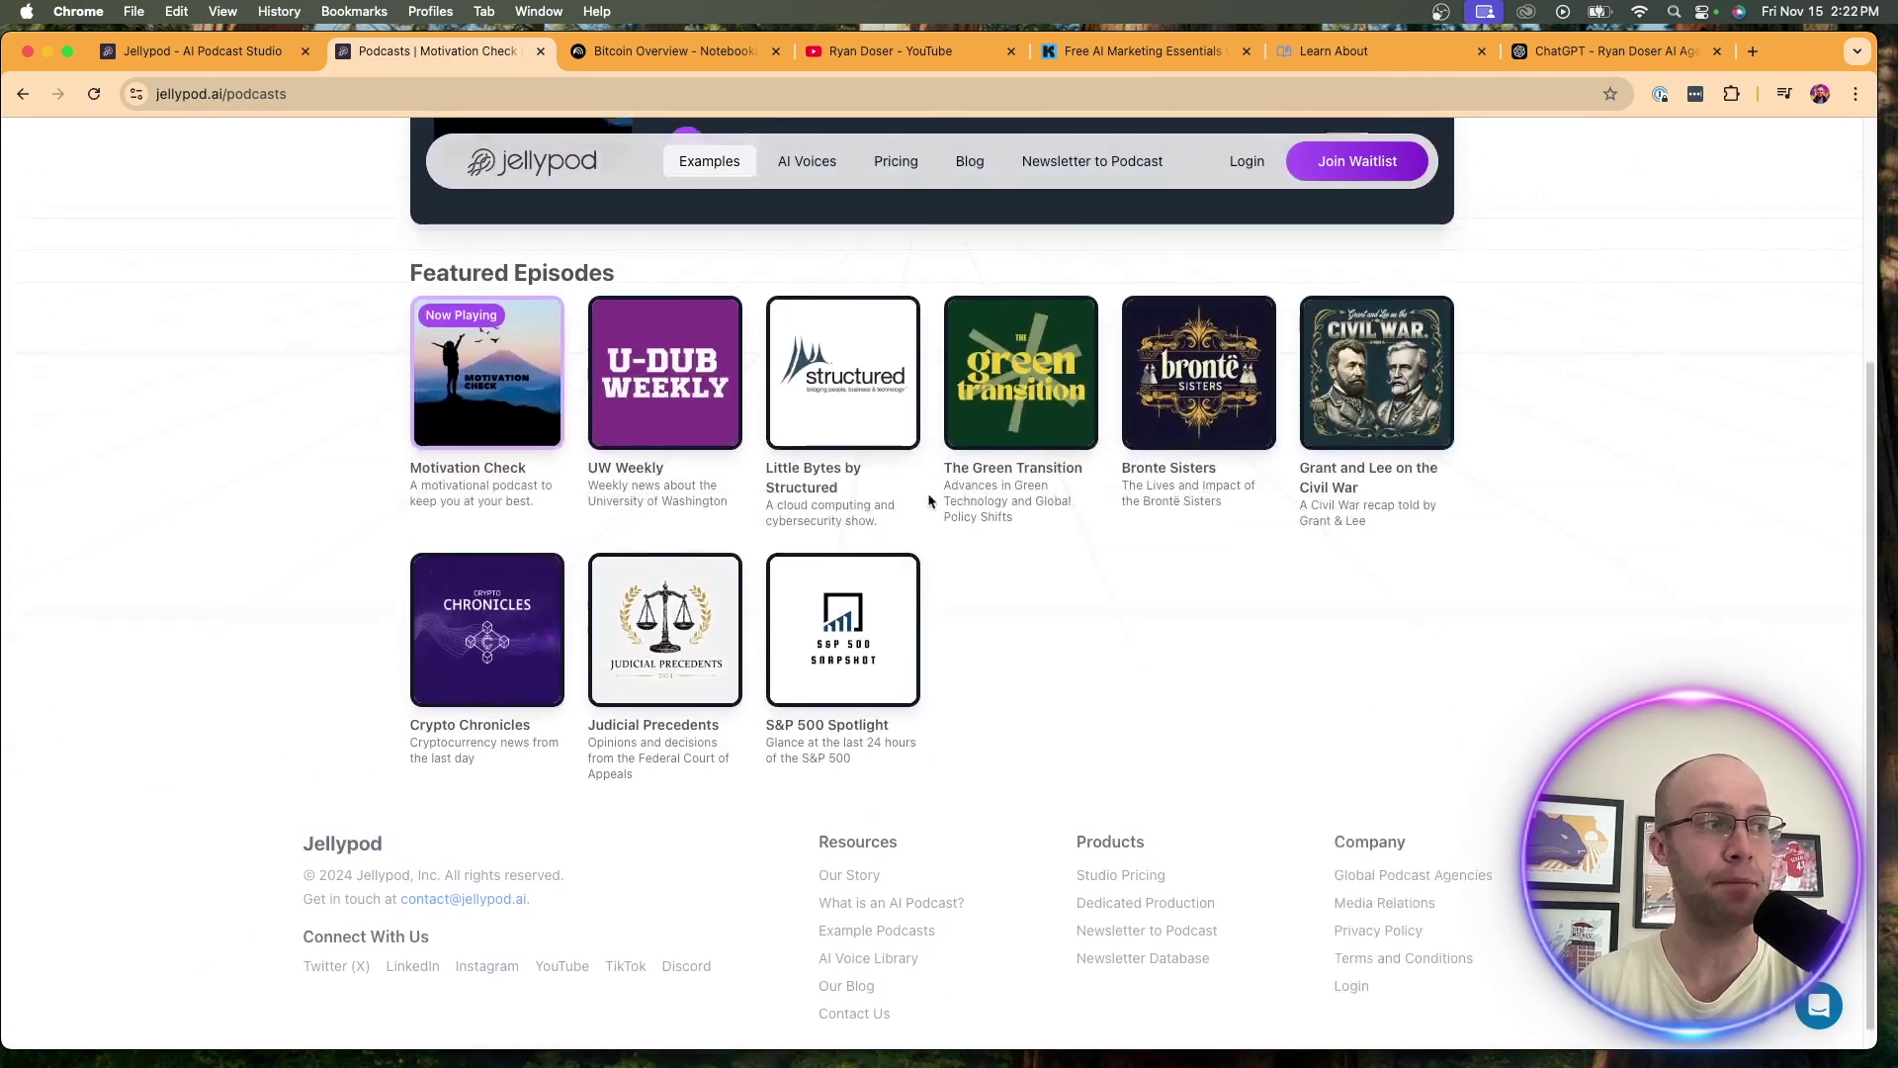
{"action": "scroll", "coordinate": [949, 499], "scroll_direction": "up", "scroll_amount": 5}
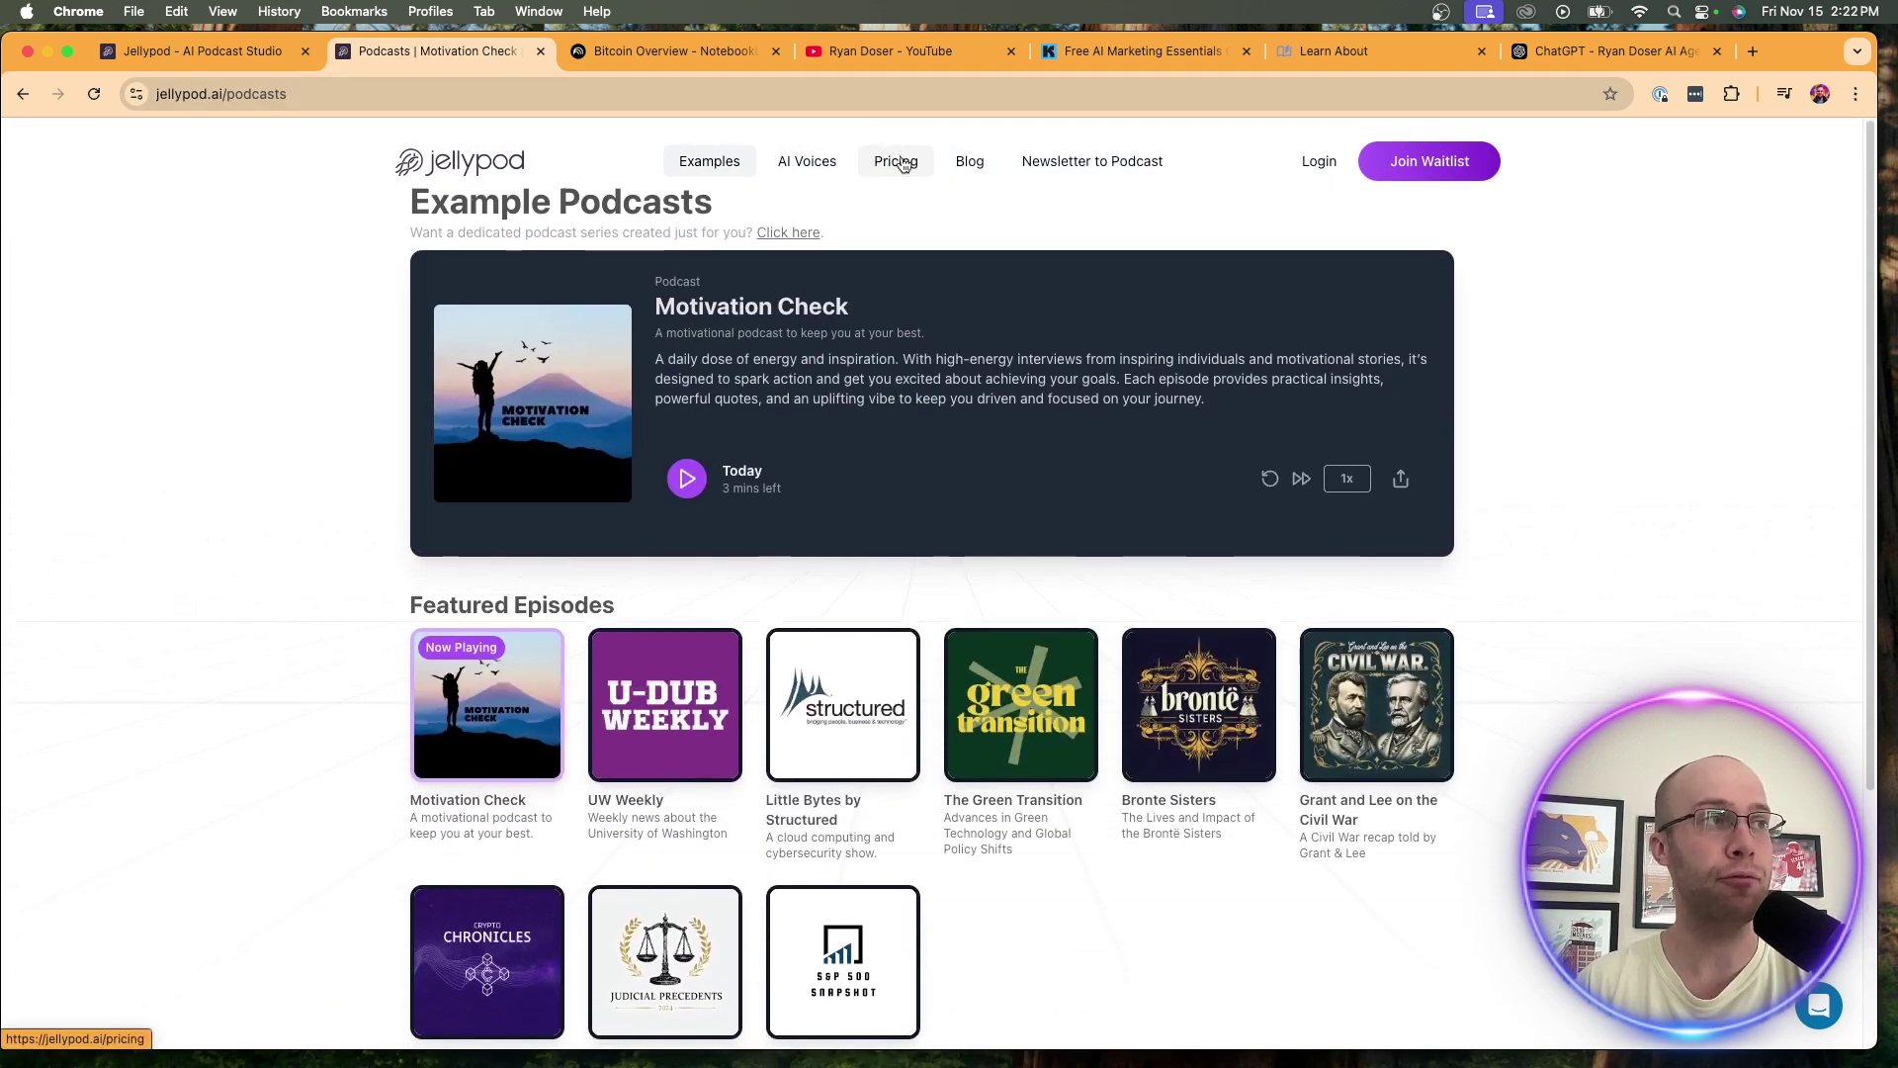
Open Jellypod's pricing page and compare the yearly plan prices with the monthly ones.
{"action": "left_click", "coordinate": [898, 162]}
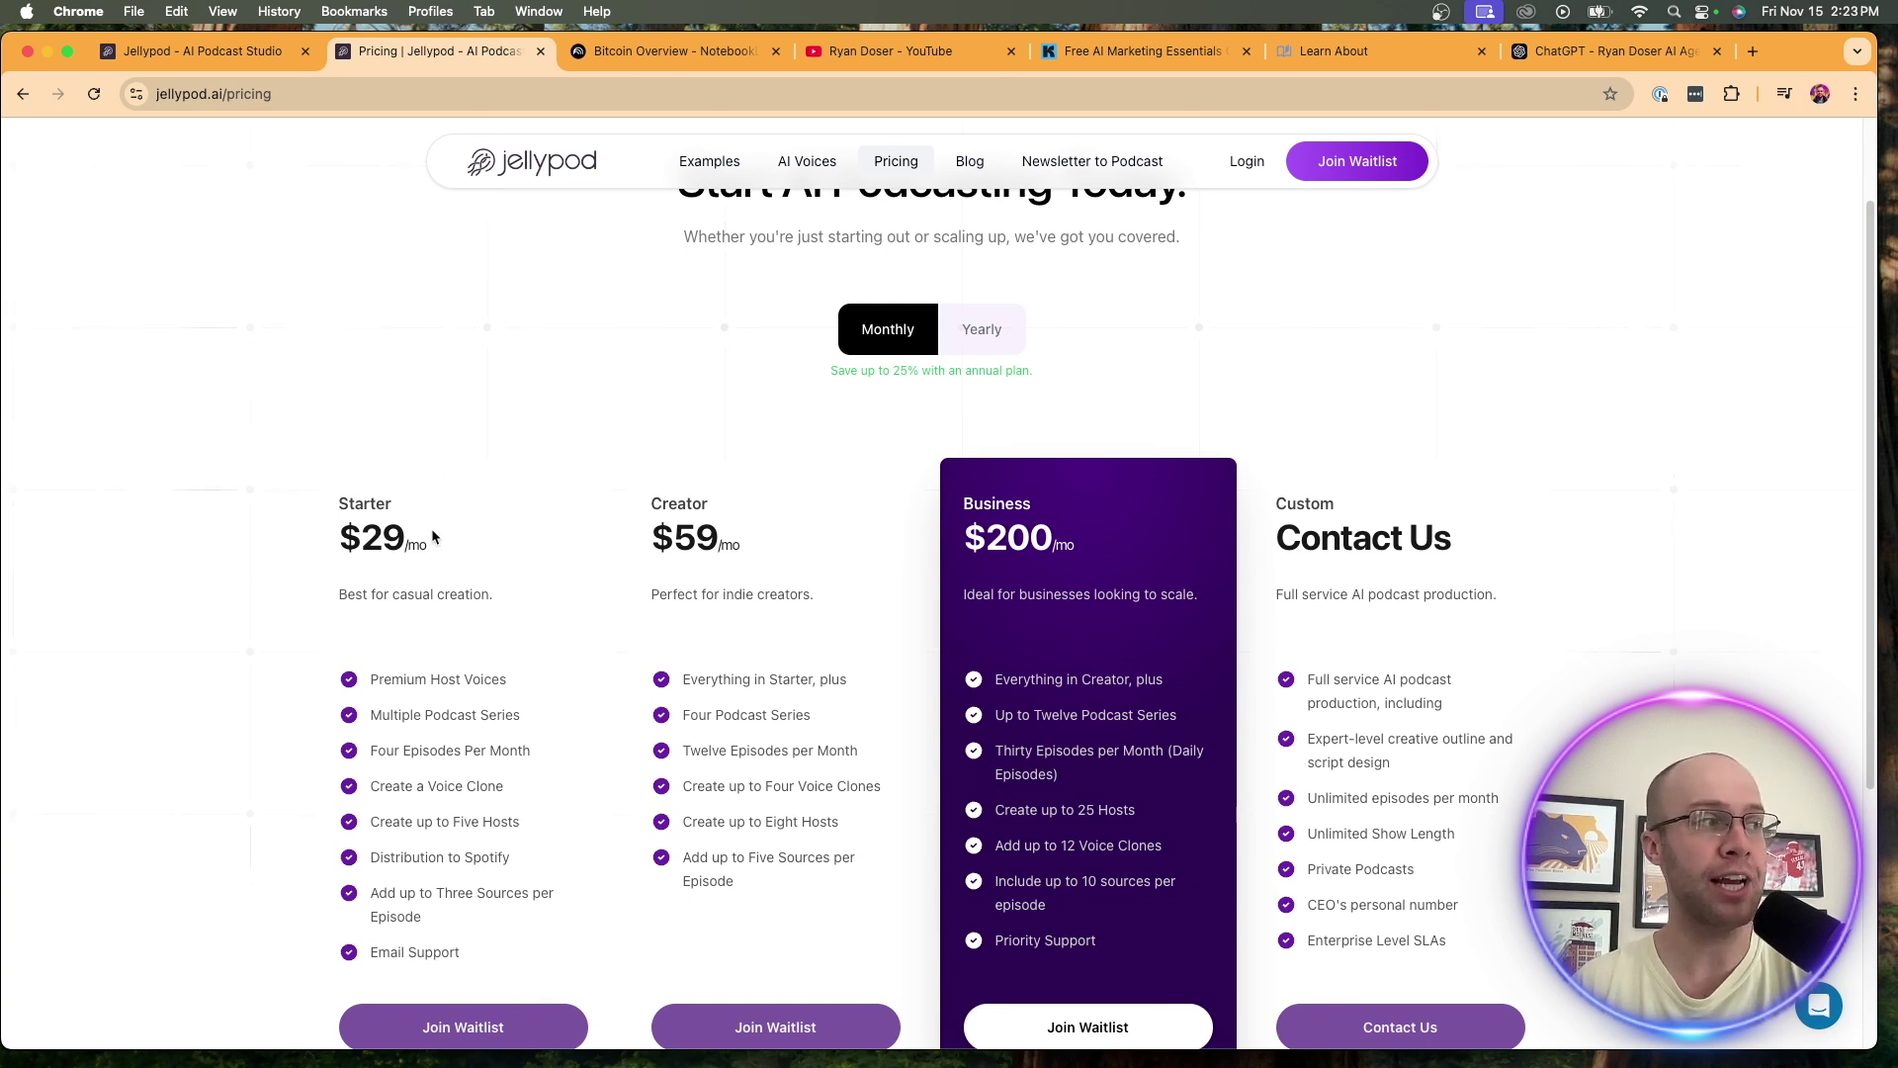
{"action": "left_click", "coordinate": [982, 330]}
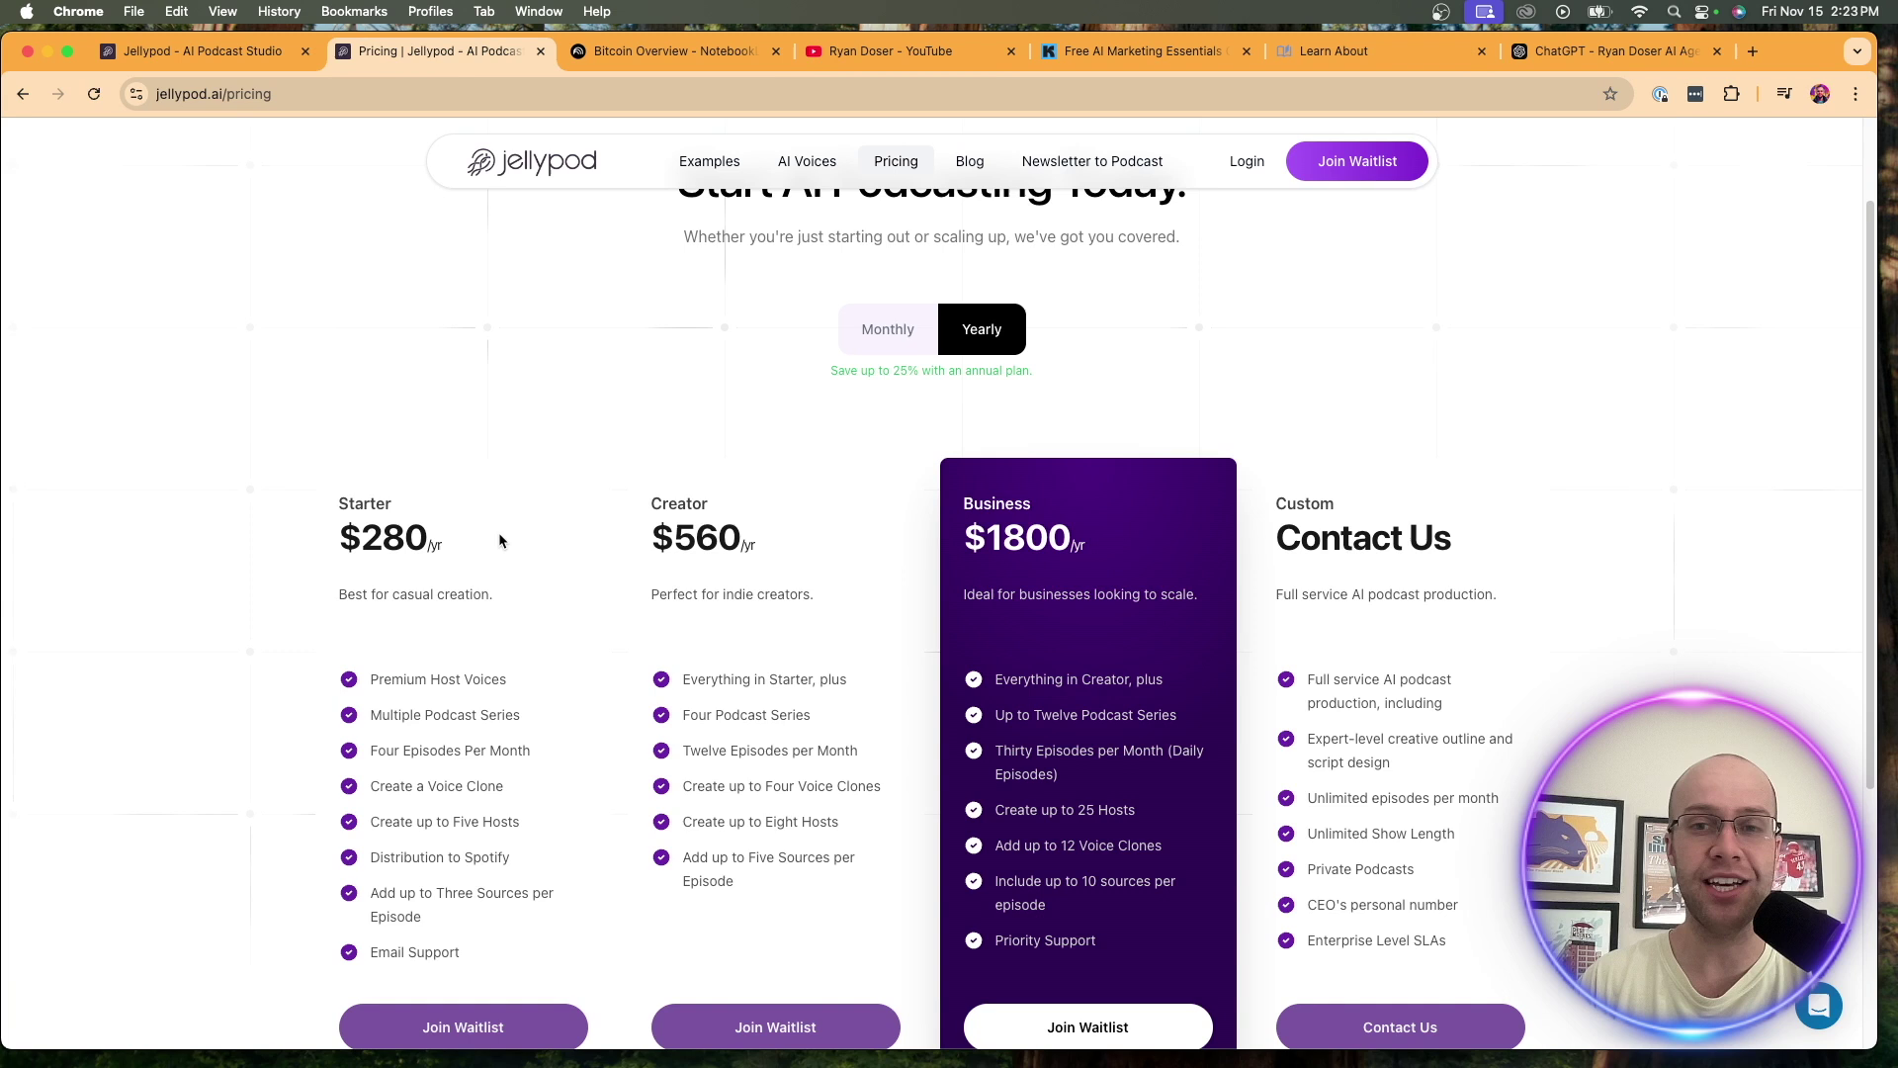
{"action": "left_click", "coordinate": [913, 334]}
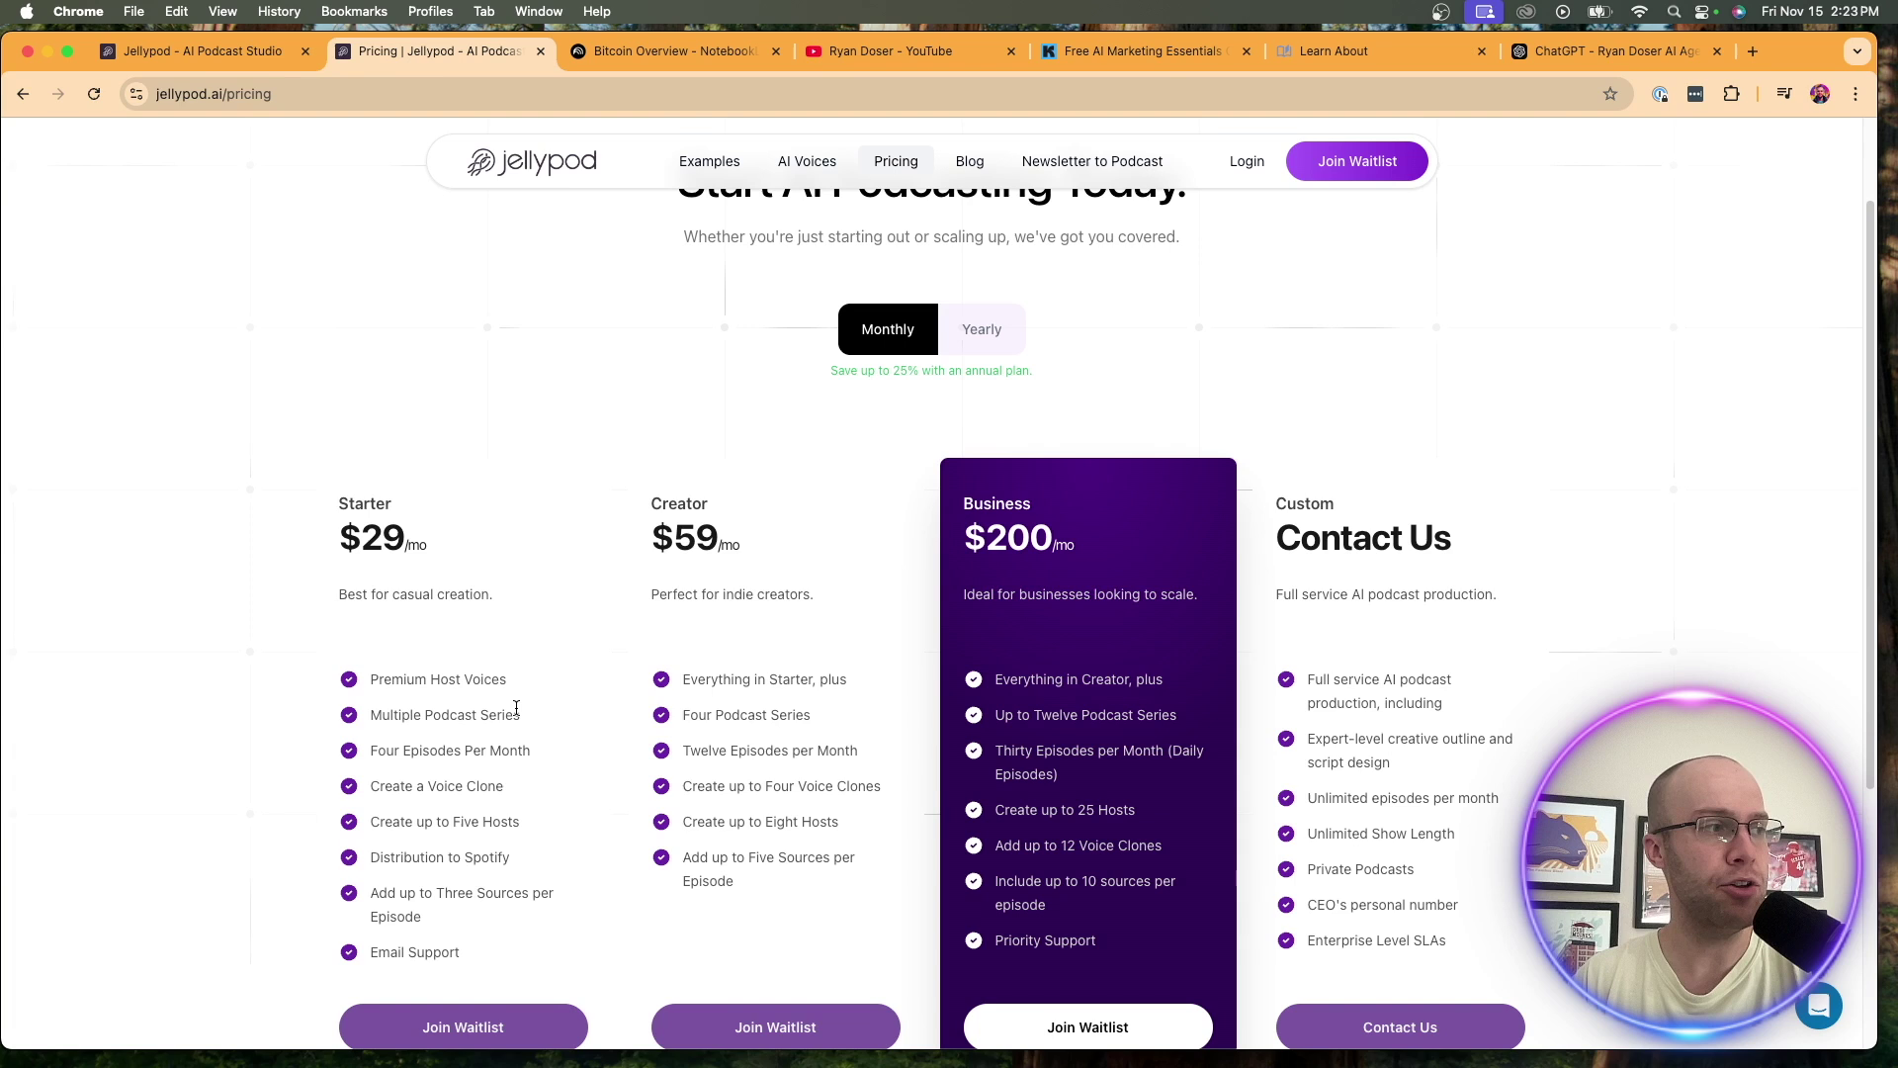
Read the feature lists of the monthly plans, focusing on the Starter plan's podcast series and episode allowances.
{"action": "scroll", "coordinate": [518, 697], "scroll_direction": "down", "scroll_amount": 3}
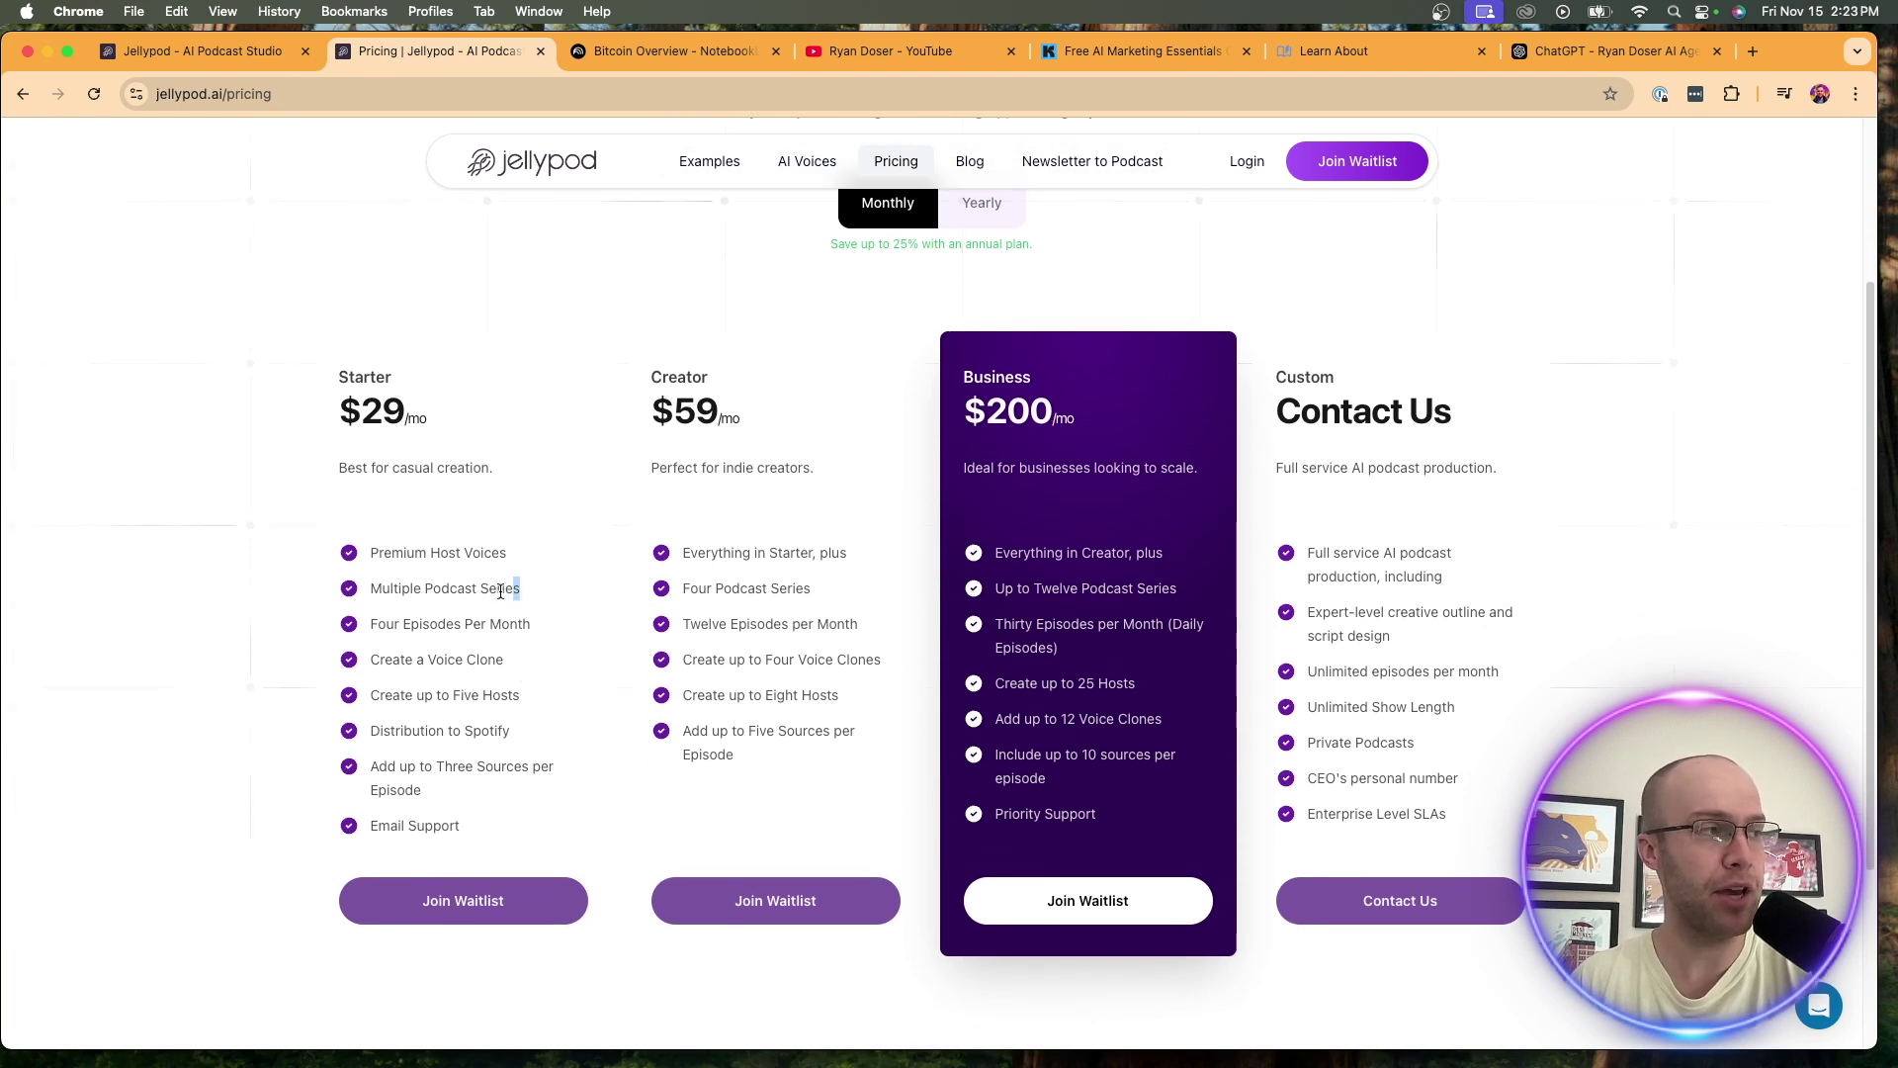
{"action": "left_click_drag", "start_coordinate": [500, 591], "coordinate": [374, 591]}
{"action": "left_click", "coordinate": [536, 621]}
{"action": "left_click_drag", "start_coordinate": [535, 622], "coordinate": [389, 624]}
{"action": "left_click", "coordinate": [467, 624]}
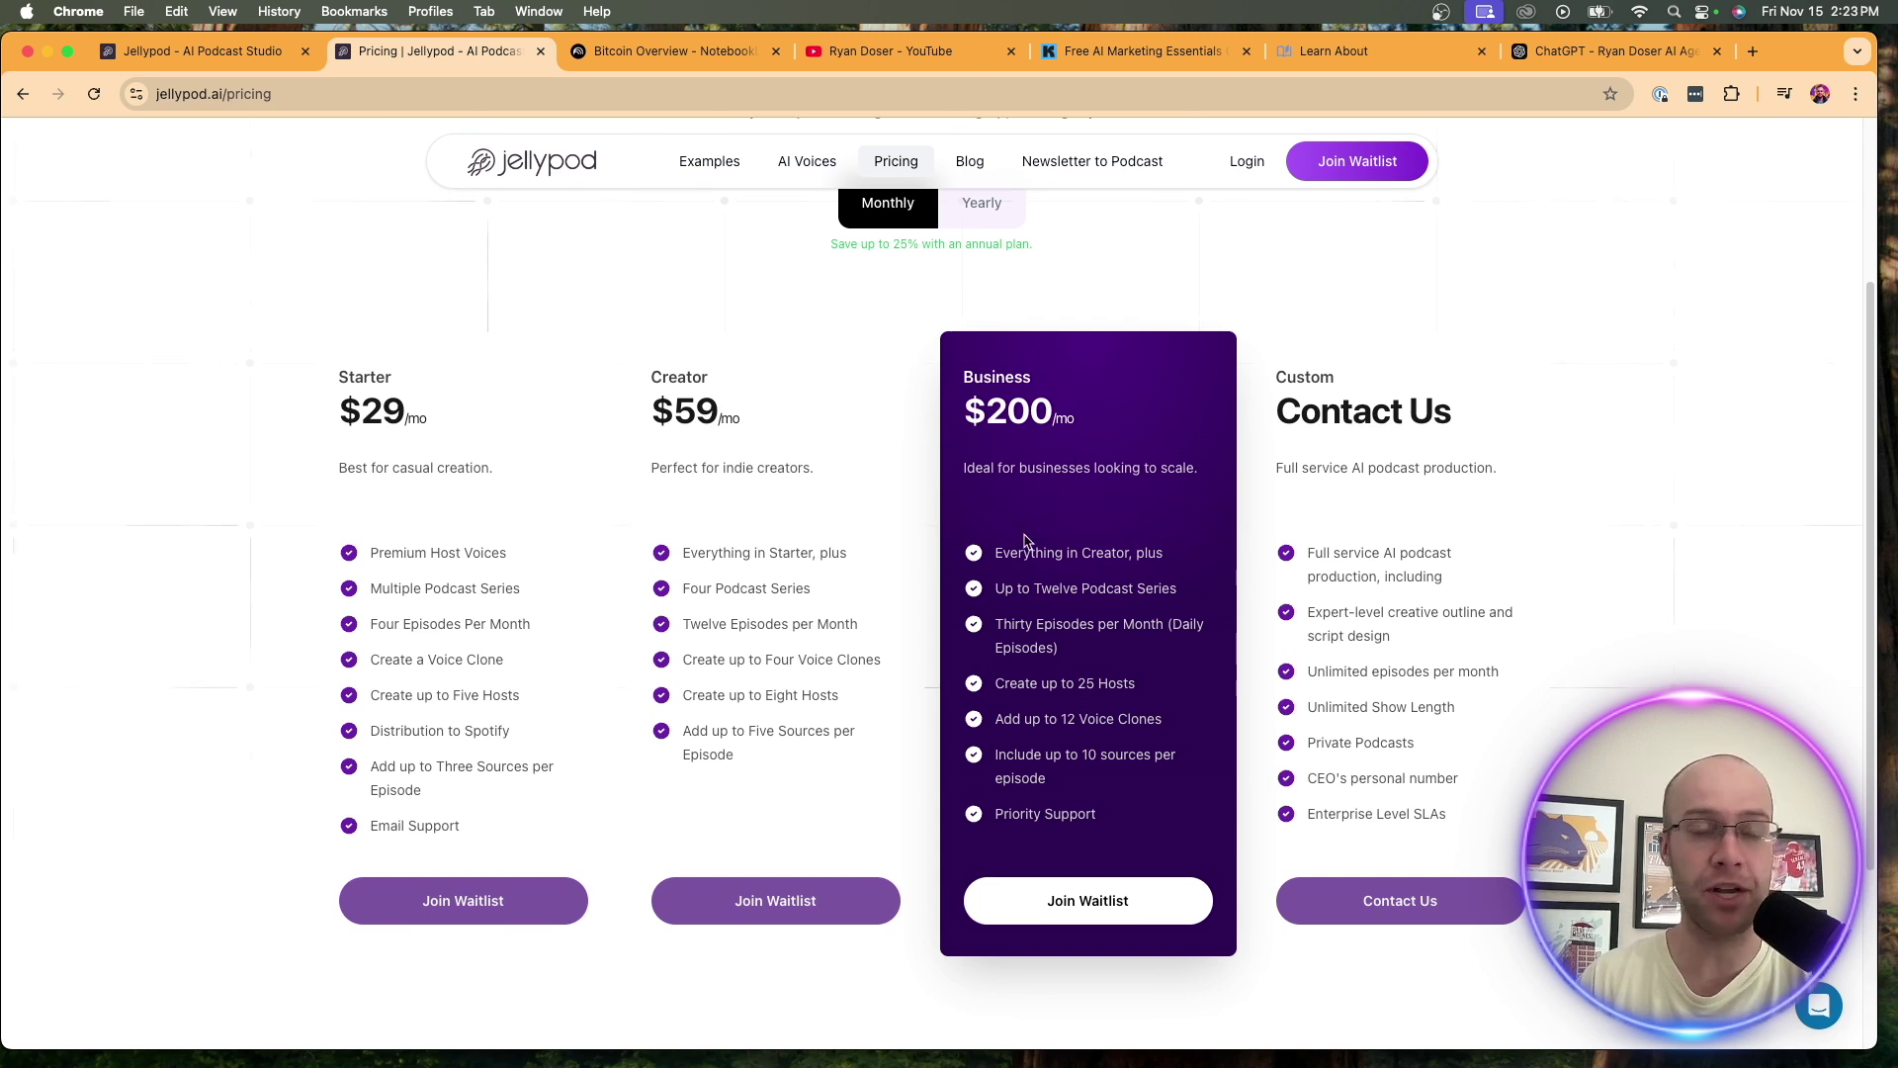
{"action": "scroll", "coordinate": [626, 526], "scroll_direction": "up", "scroll_amount": 1}
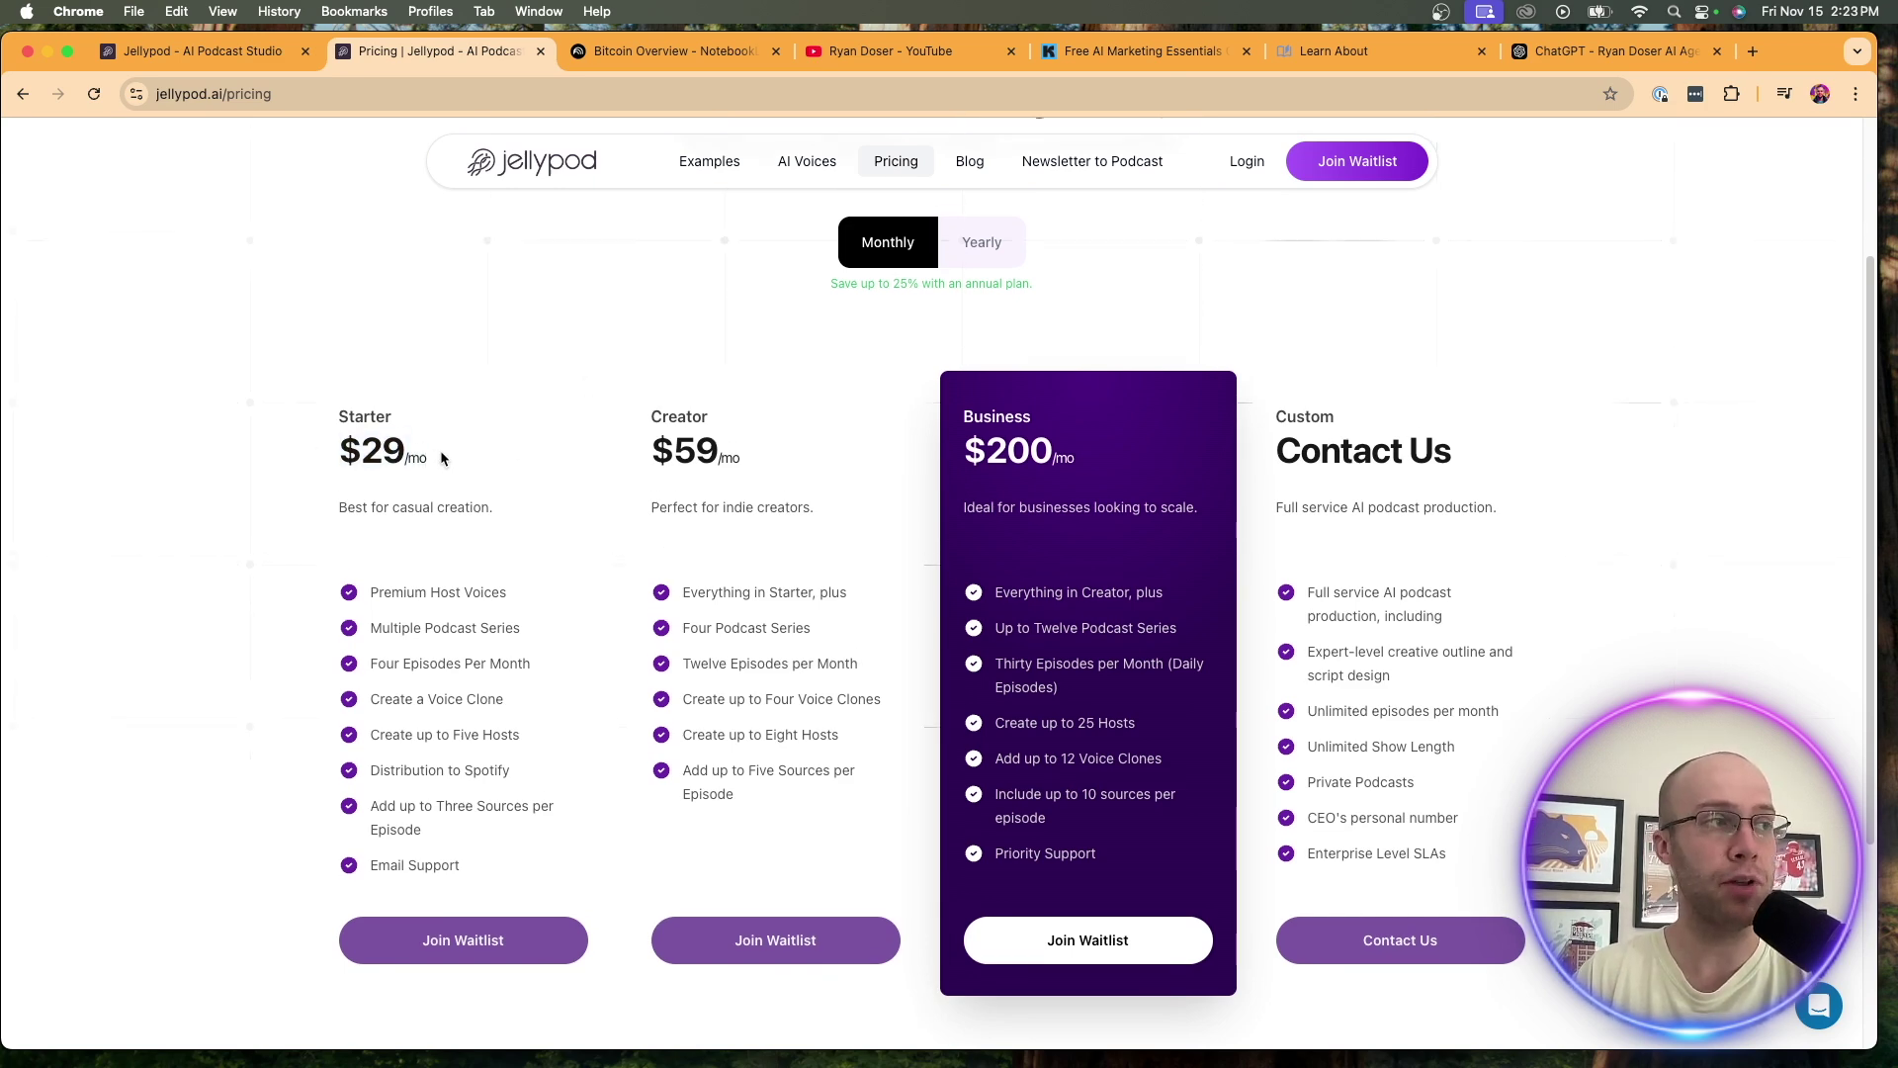
{"action": "scroll", "coordinate": [618, 473], "scroll_direction": "up", "scroll_amount": 5}
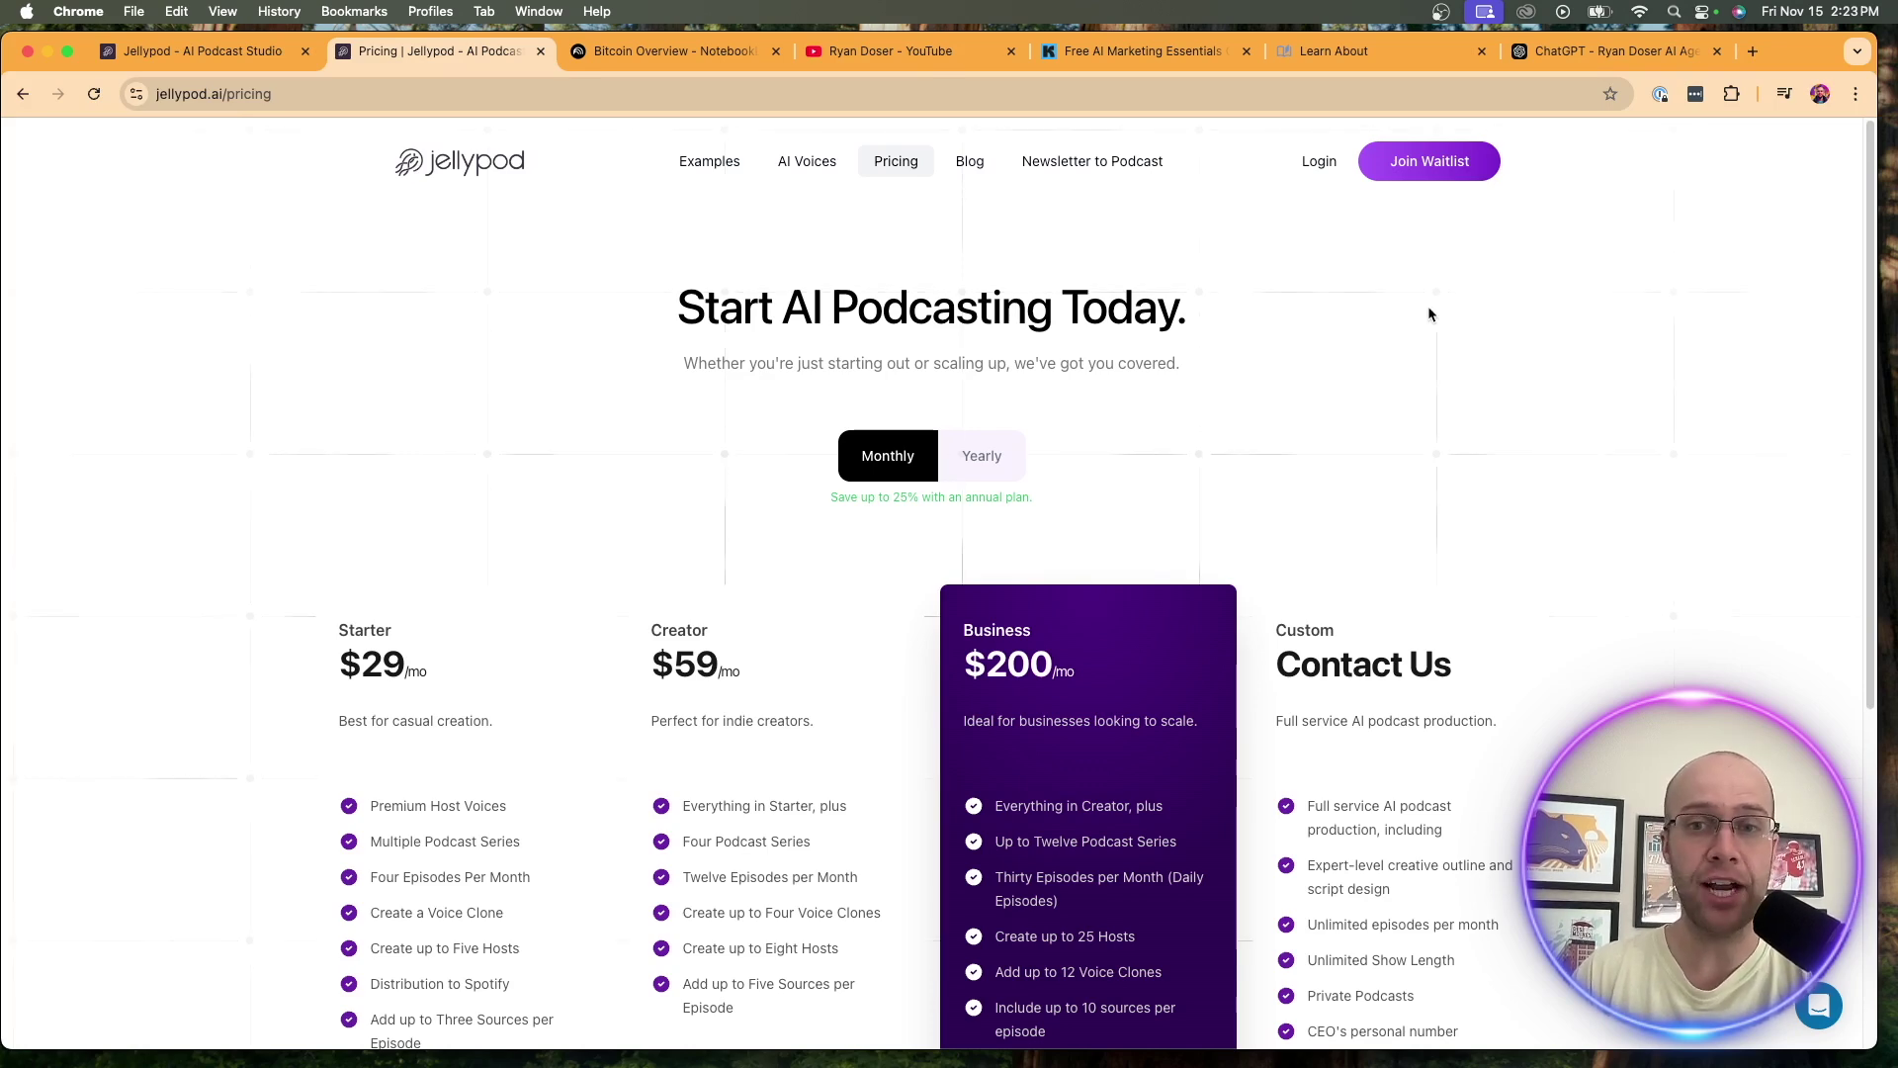
Return to the Bitcoin Unlocked podcast in the Jellypod studio, and collapse and re-expand the navigation sidebar.
{"action": "key", "text": "ctrl+shift+Tab"}
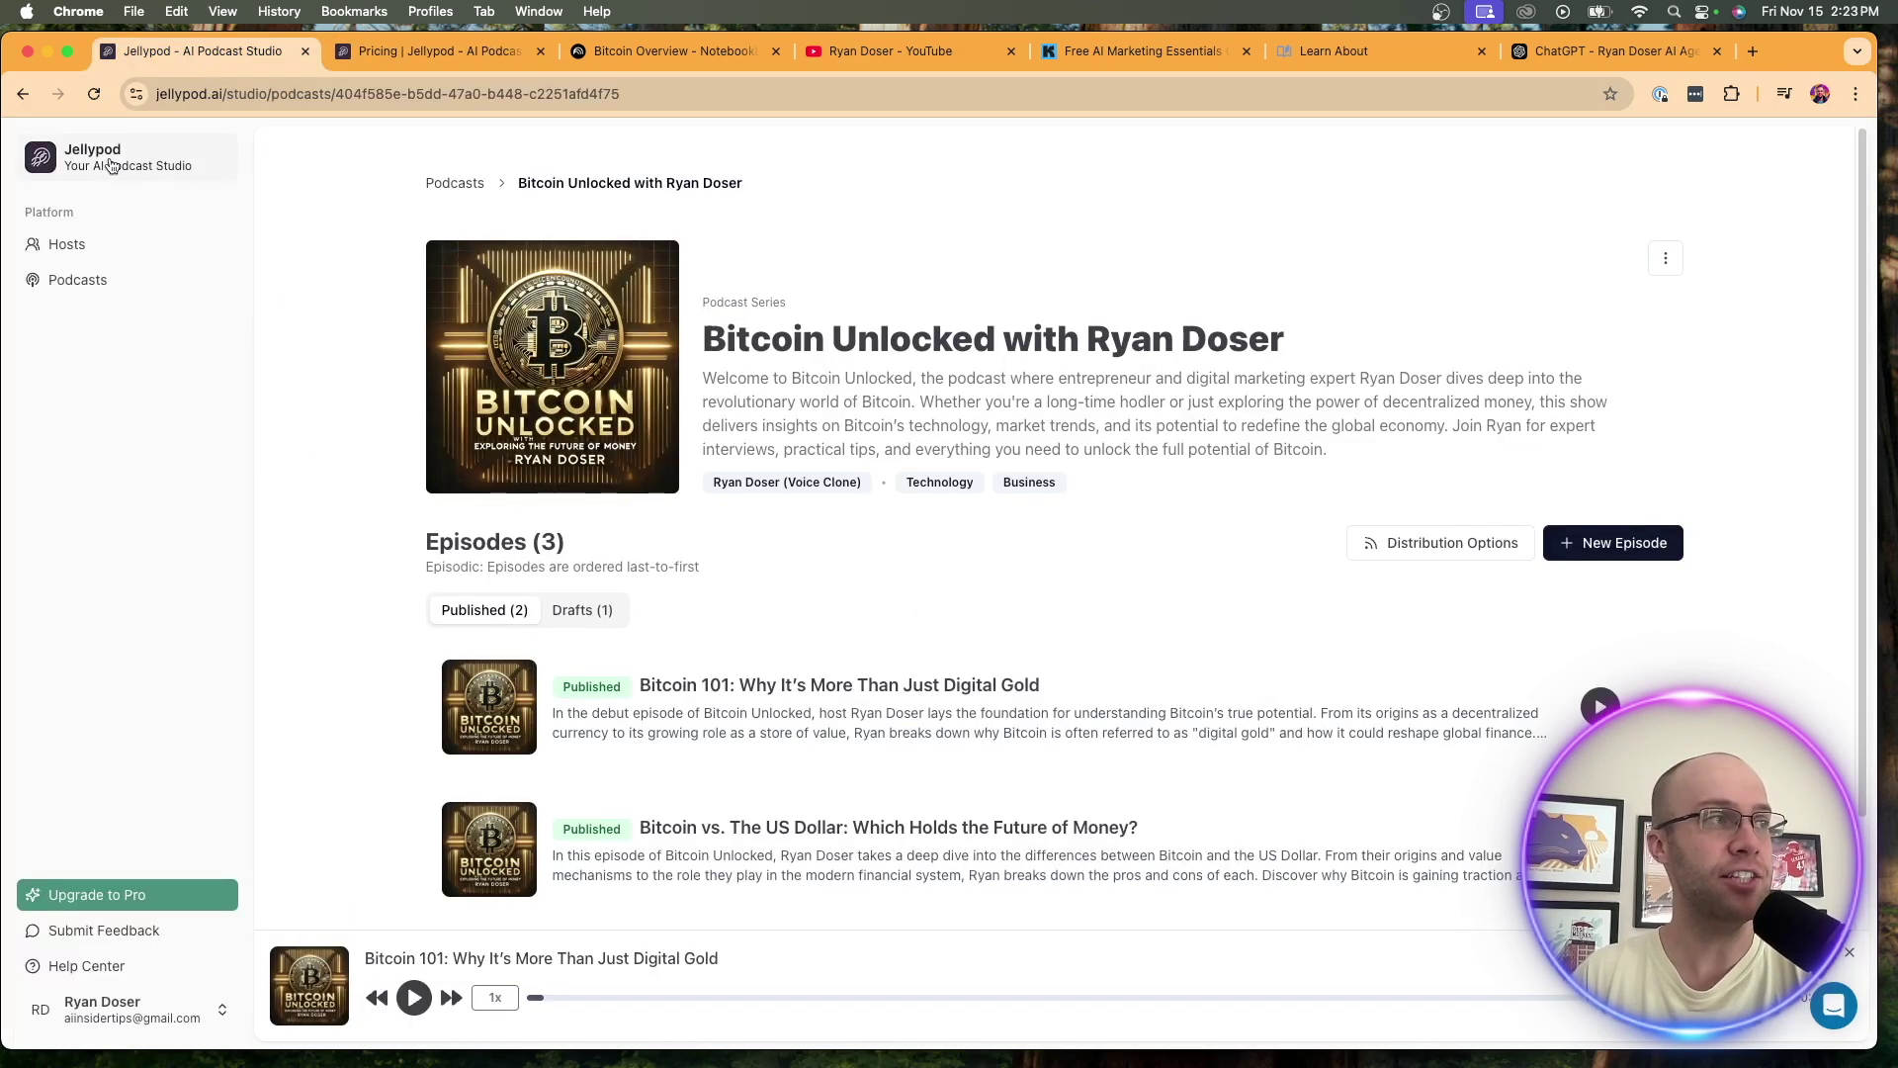
{"action": "left_click", "coordinate": [52, 168]}
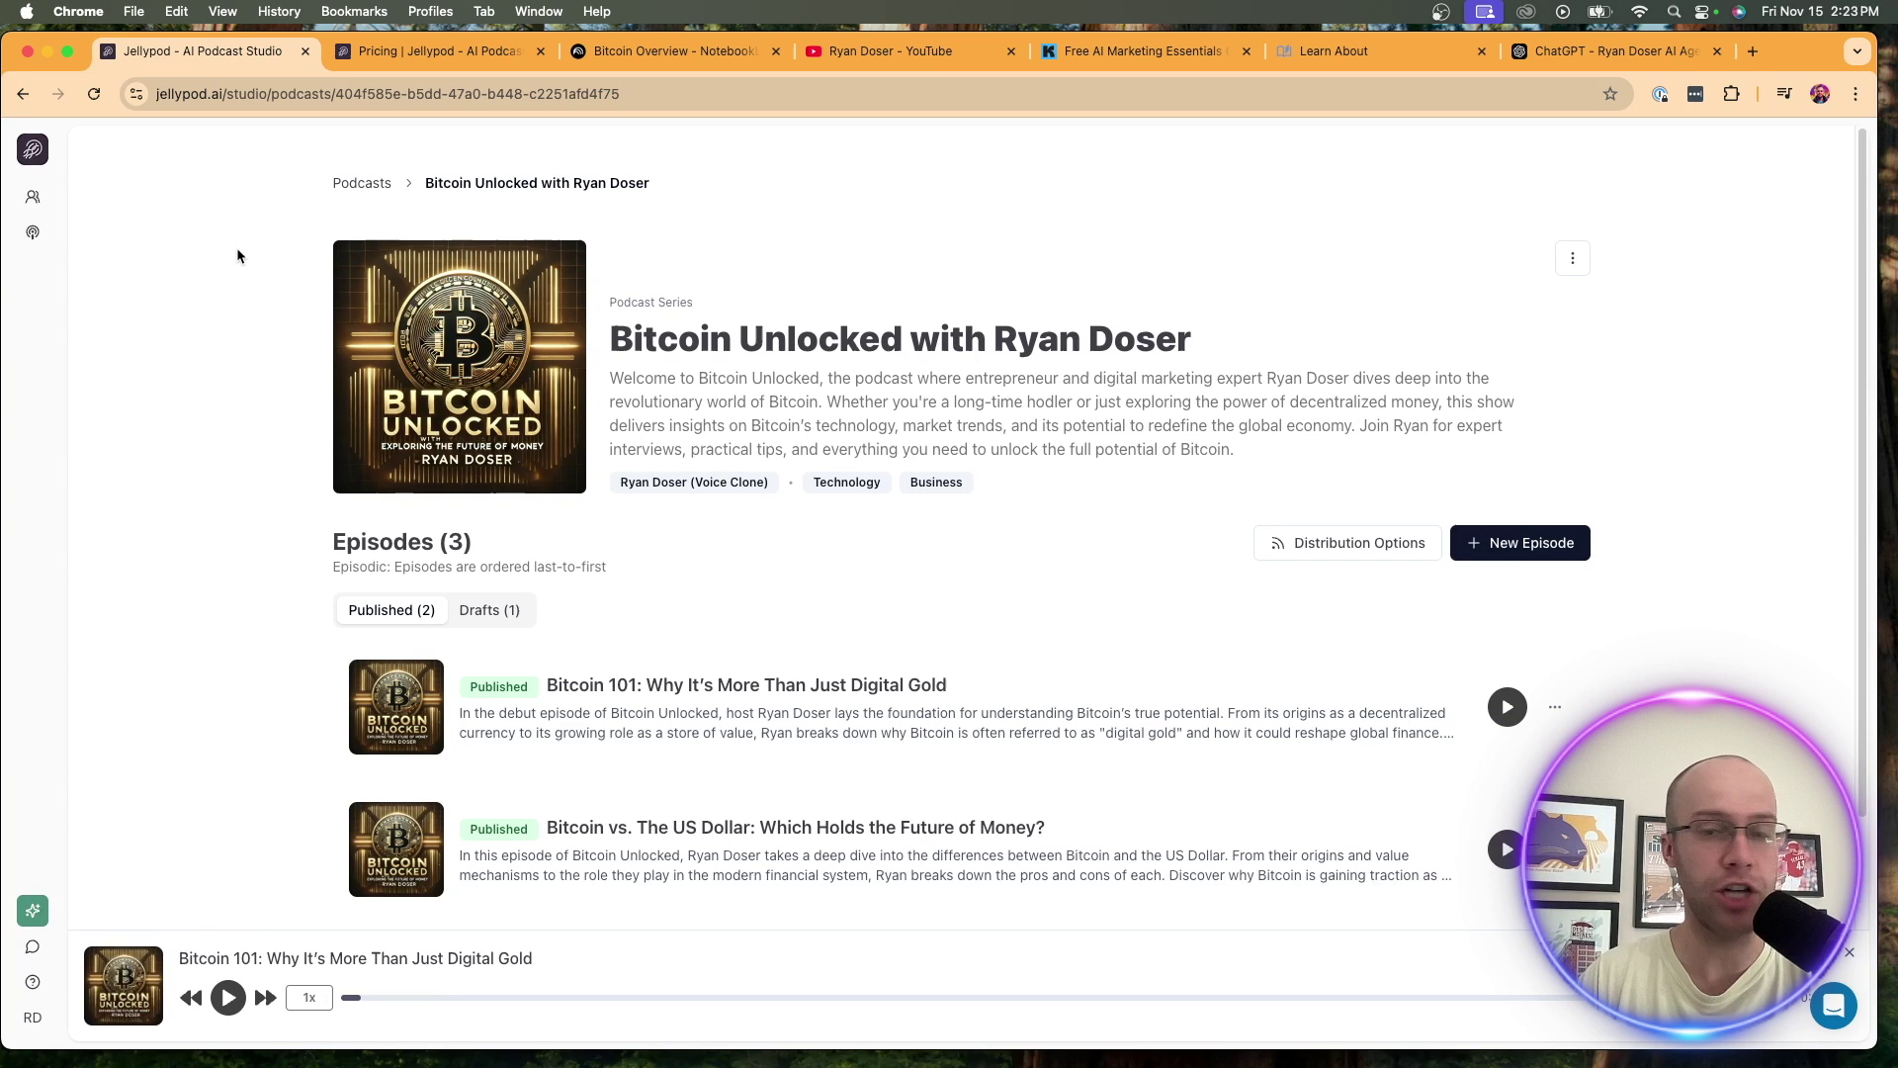
{"action": "left_click", "coordinate": [32, 150]}
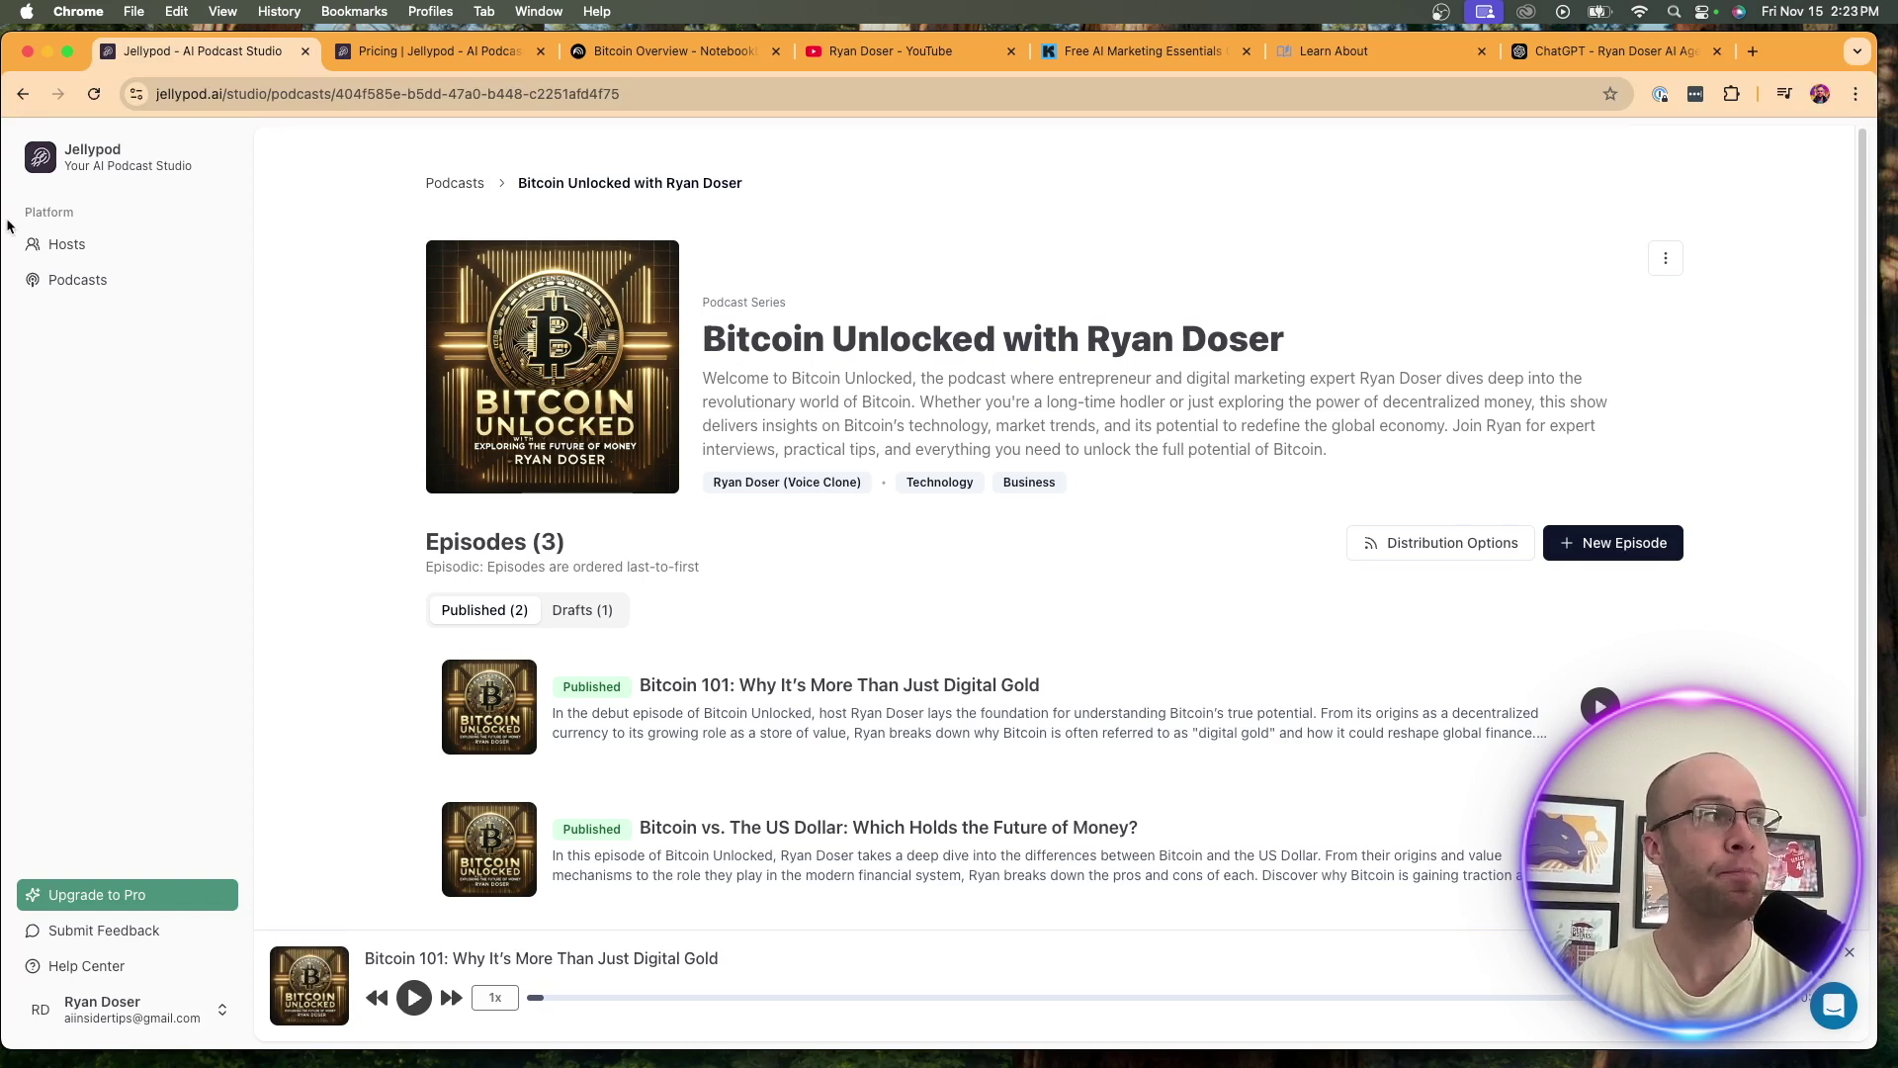
Open the existing host without a voice clone, play its voice sample and return to the hosts list.
{"action": "left_click", "coordinate": [103, 246]}
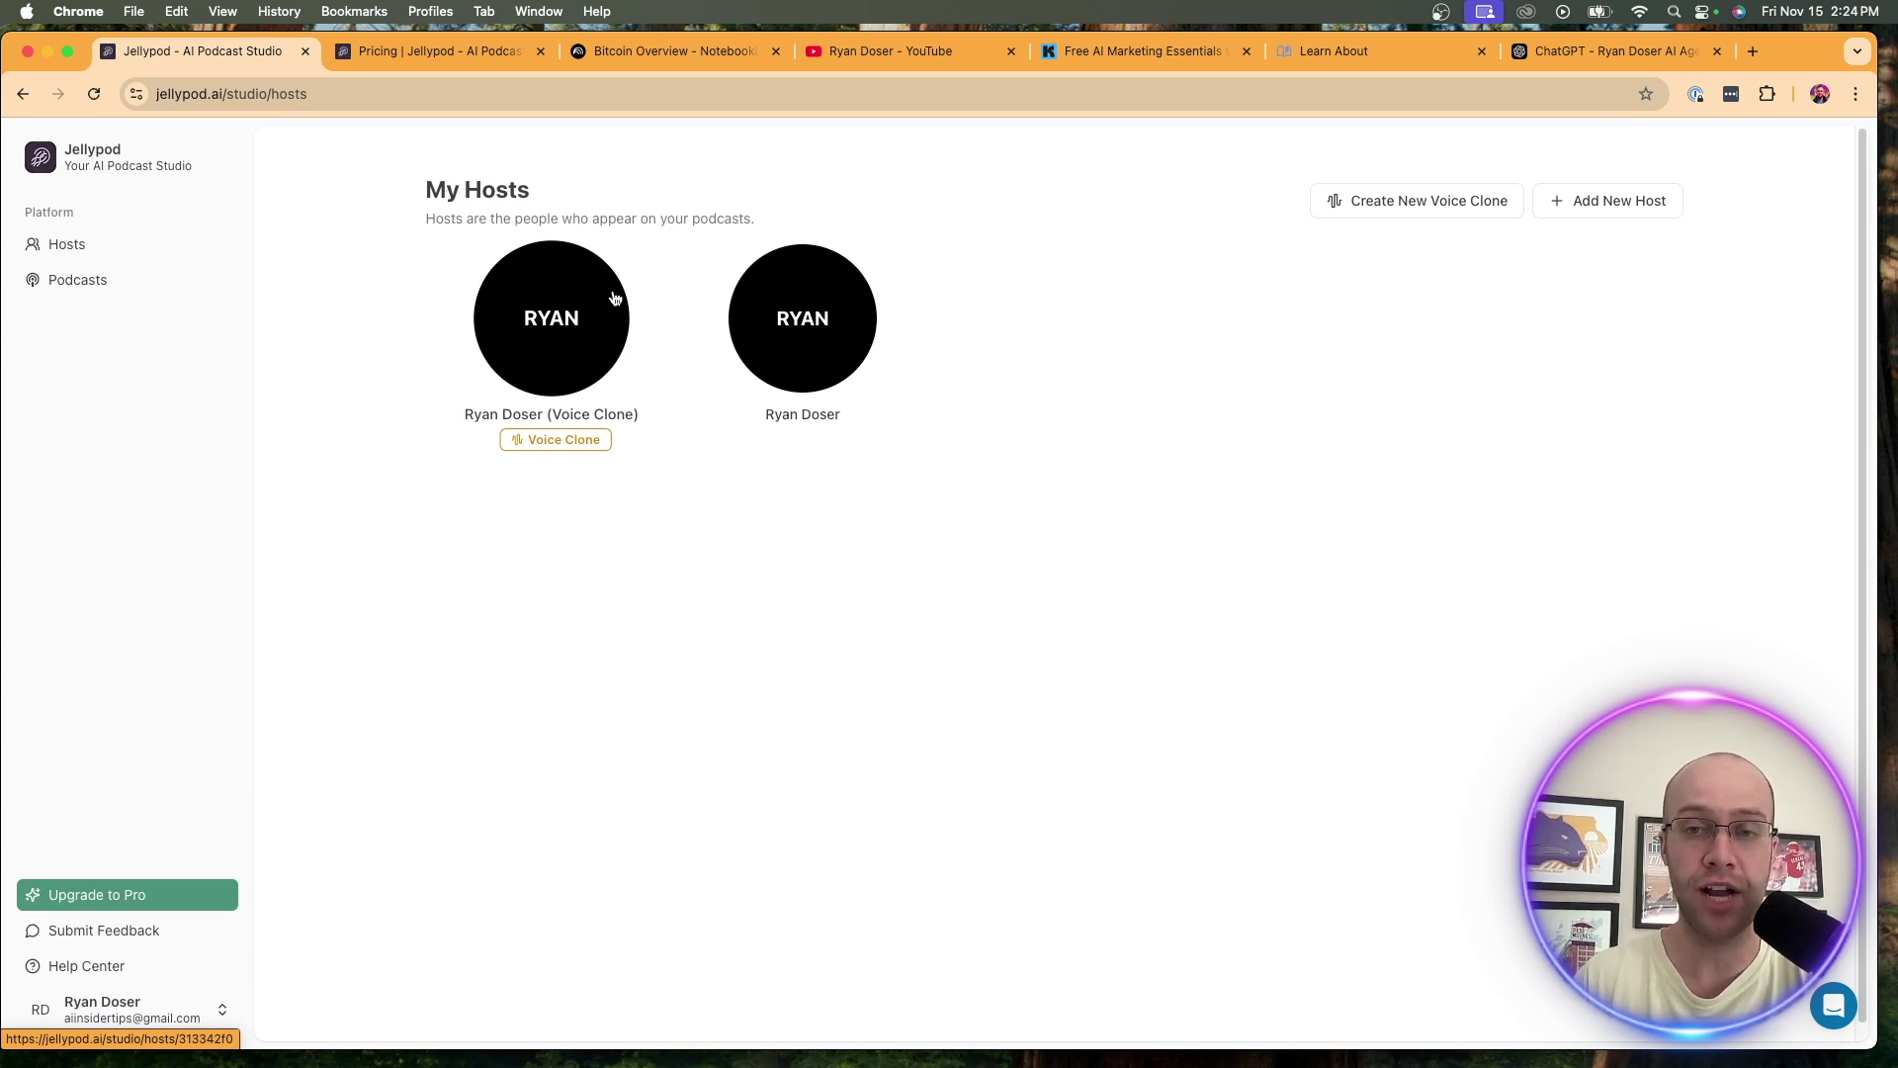
{"action": "left_click", "coordinate": [824, 353]}
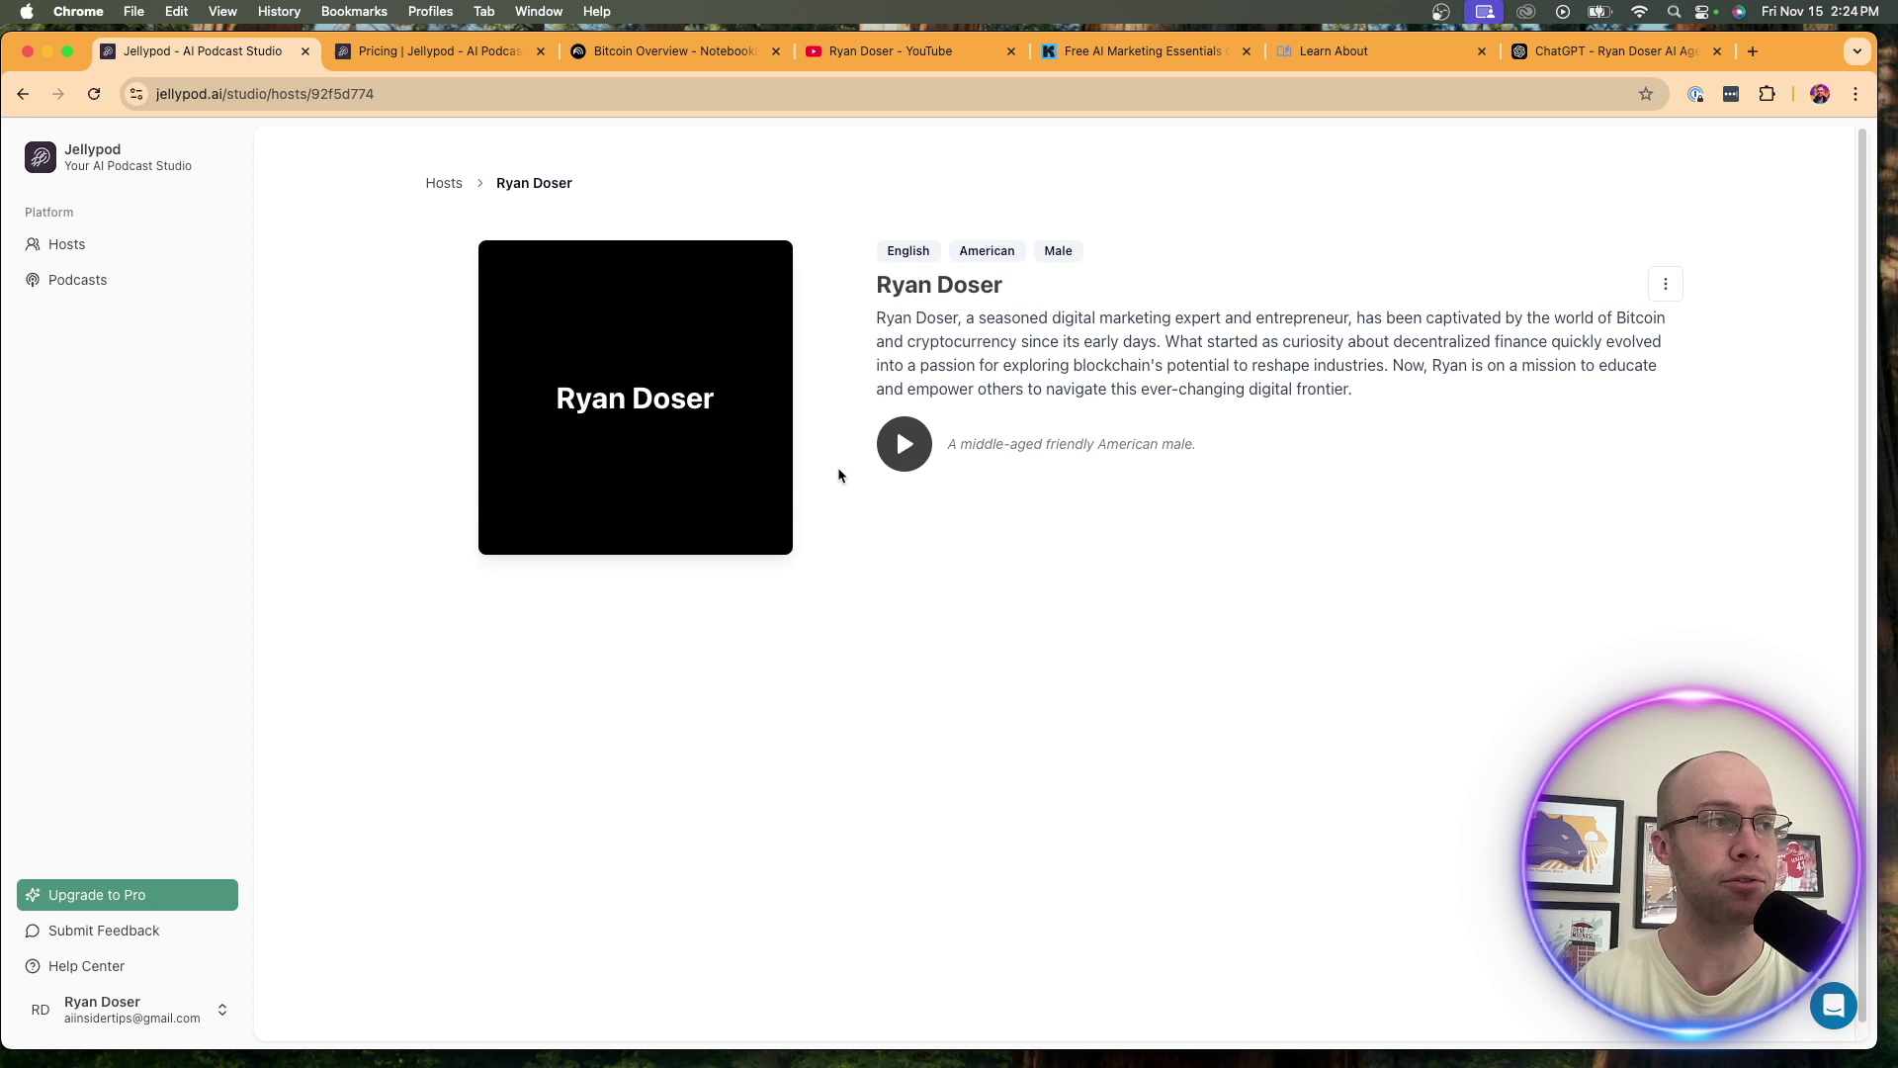
{"action": "left_click", "coordinate": [898, 445]}
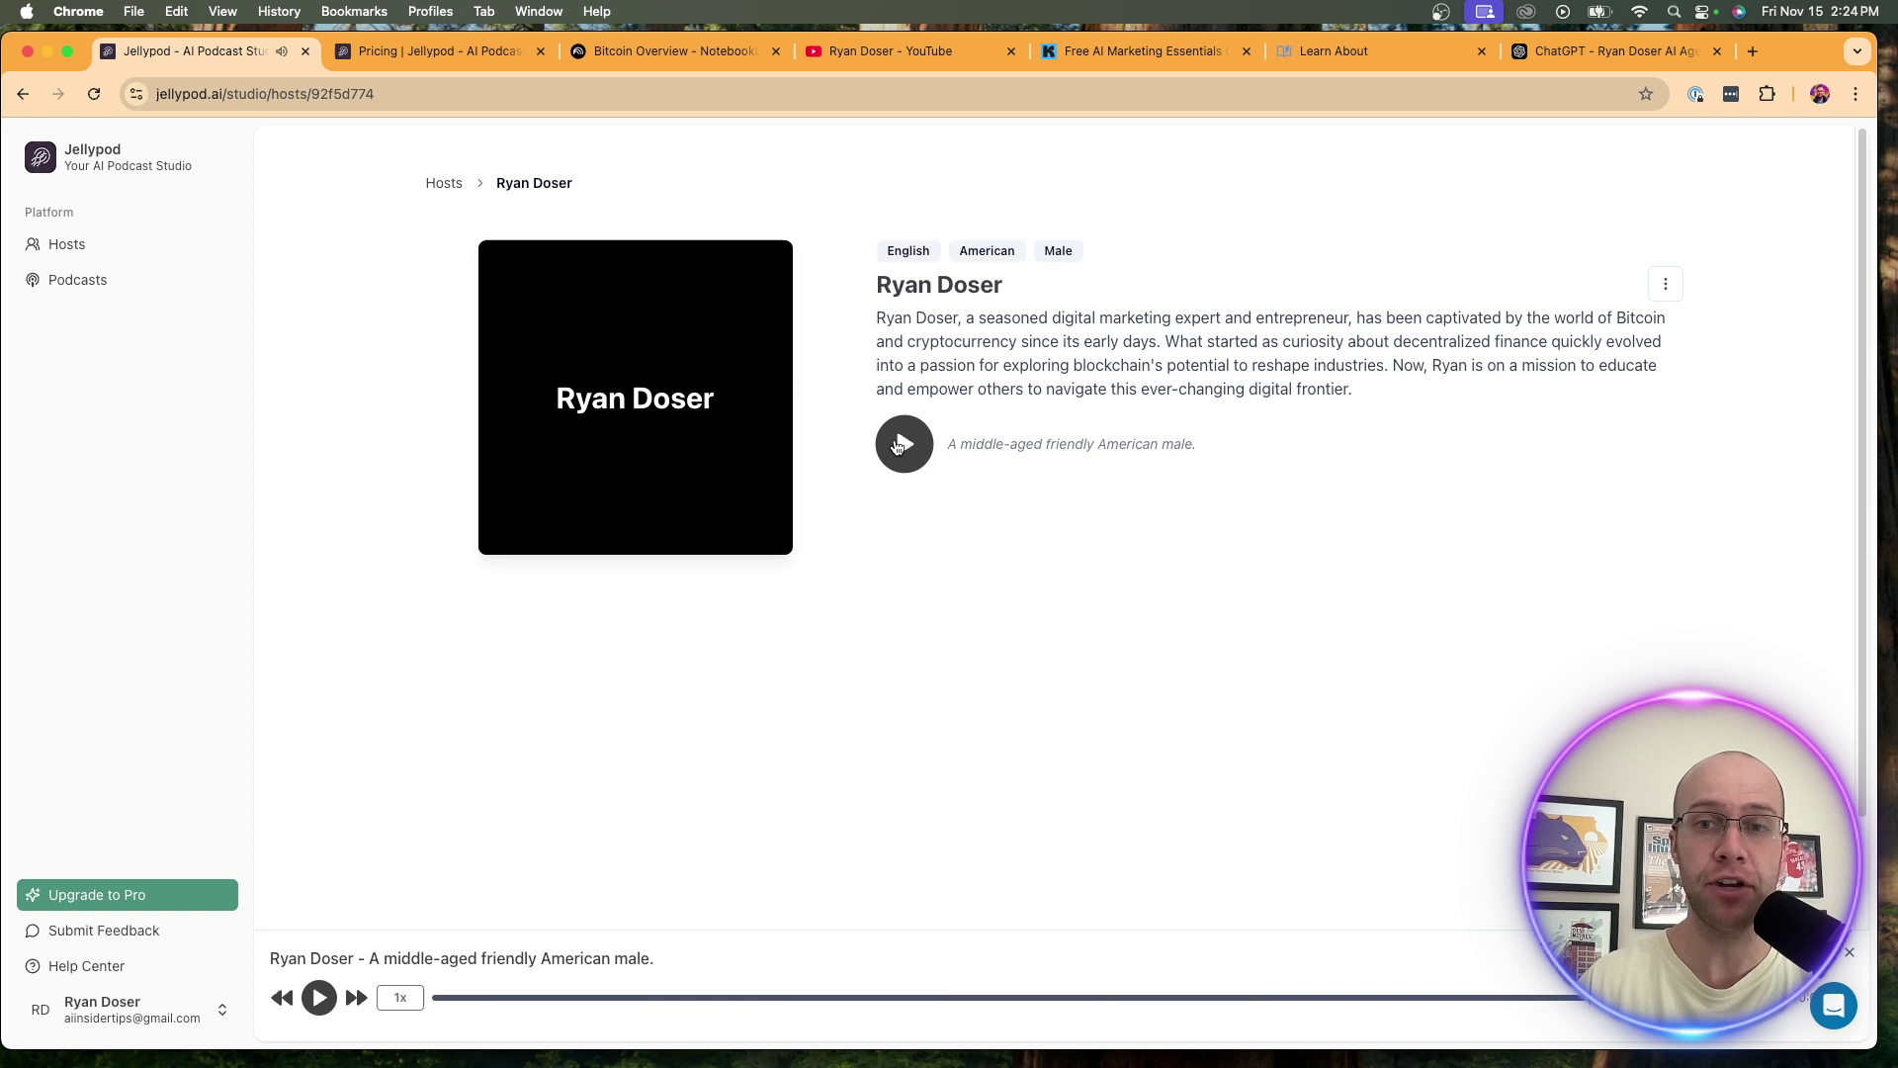
{"action": "left_click", "coordinate": [443, 185]}
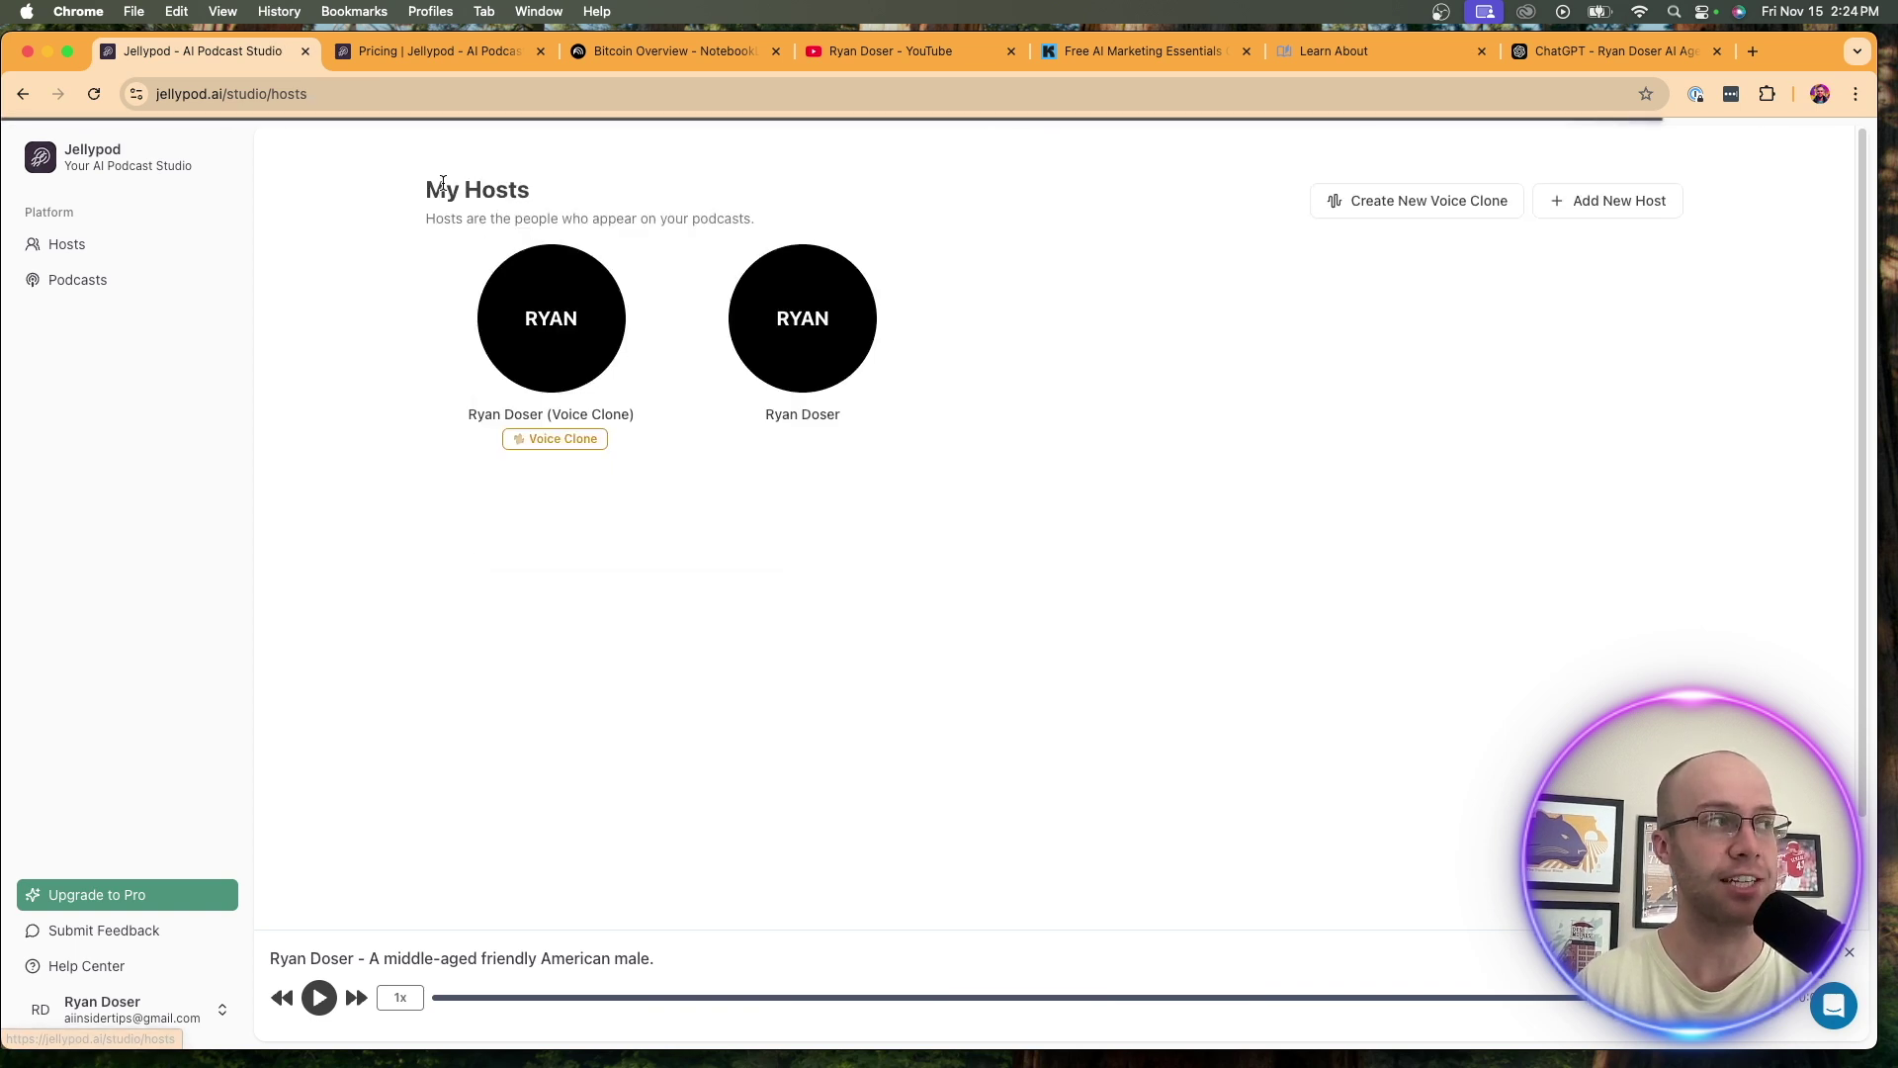
Start adding a new host and look over its name, language and backstory fields.
{"action": "left_click", "coordinate": [1576, 203]}
{"action": "scroll", "coordinate": [1106, 539], "scroll_direction": "down", "scroll_amount": 2}
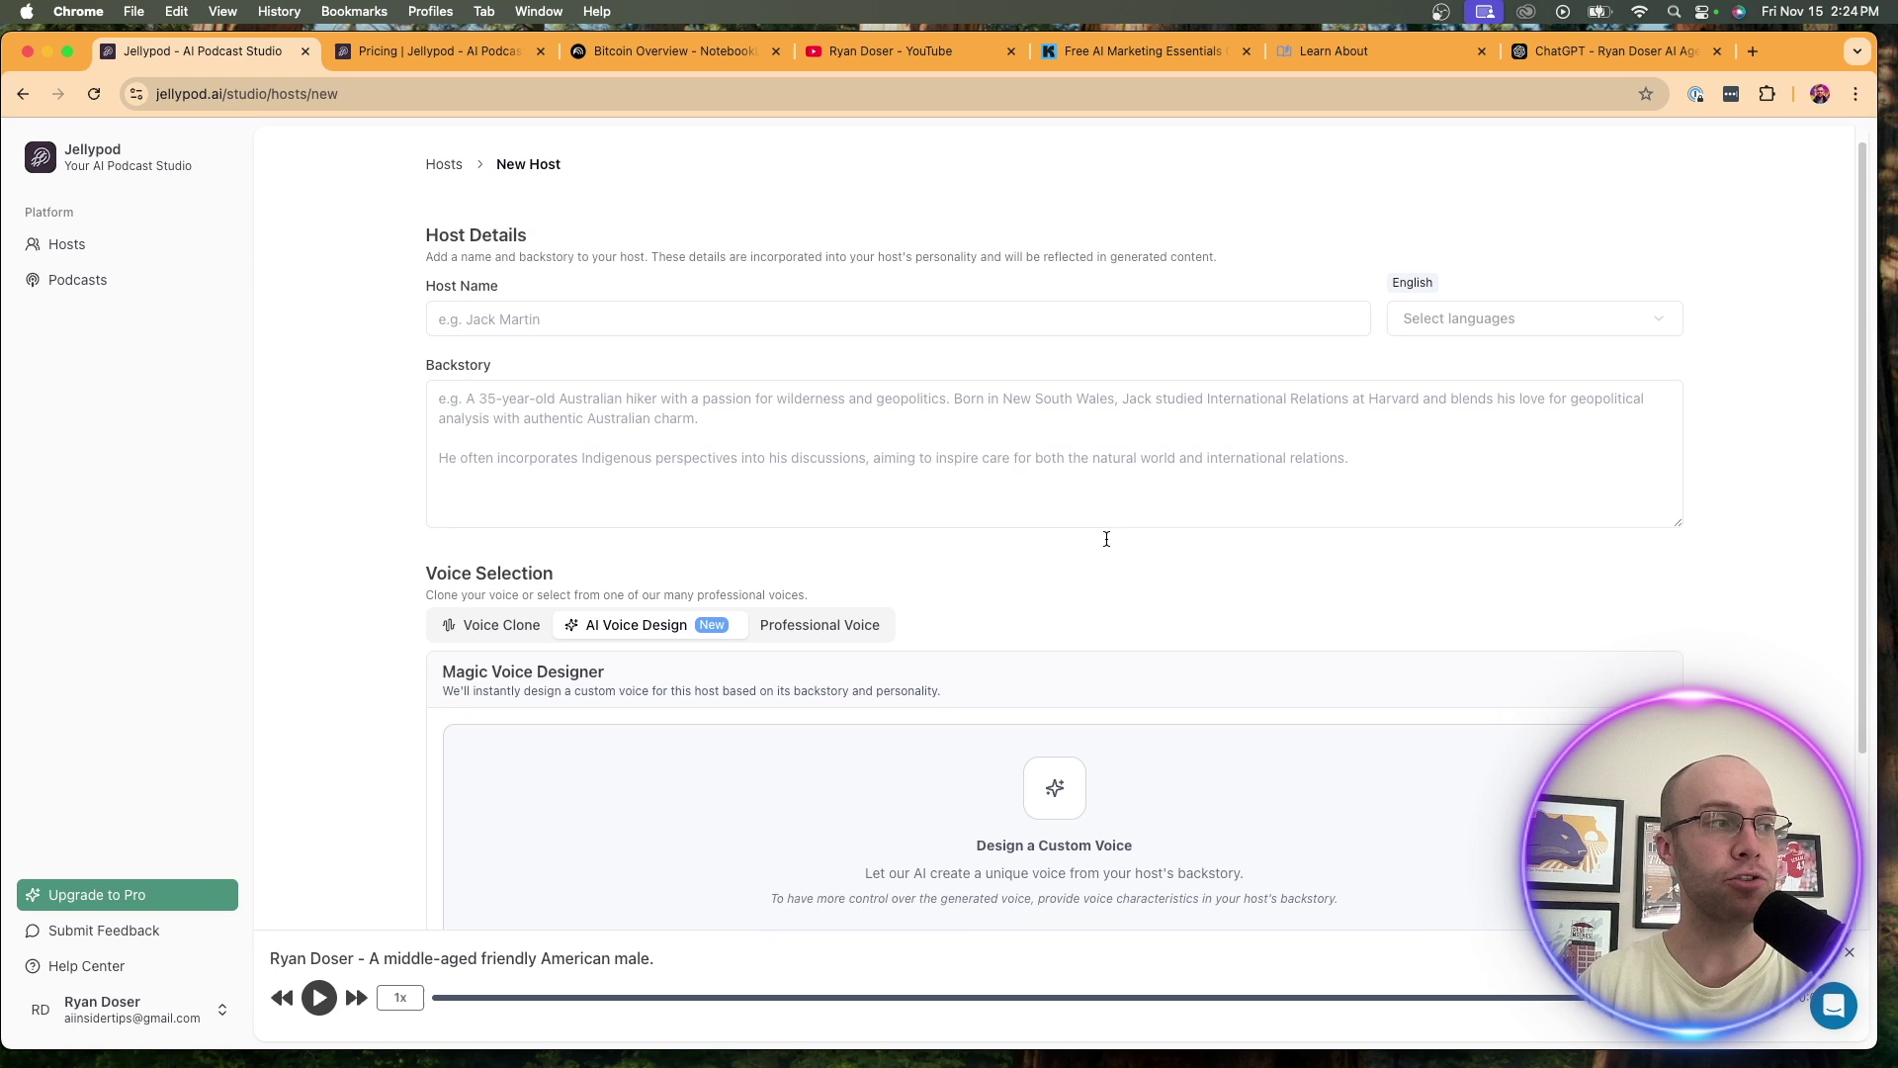
{"action": "scroll", "coordinate": [514, 546], "scroll_direction": "up", "scroll_amount": 2}
{"action": "left_click", "coordinate": [550, 321]}
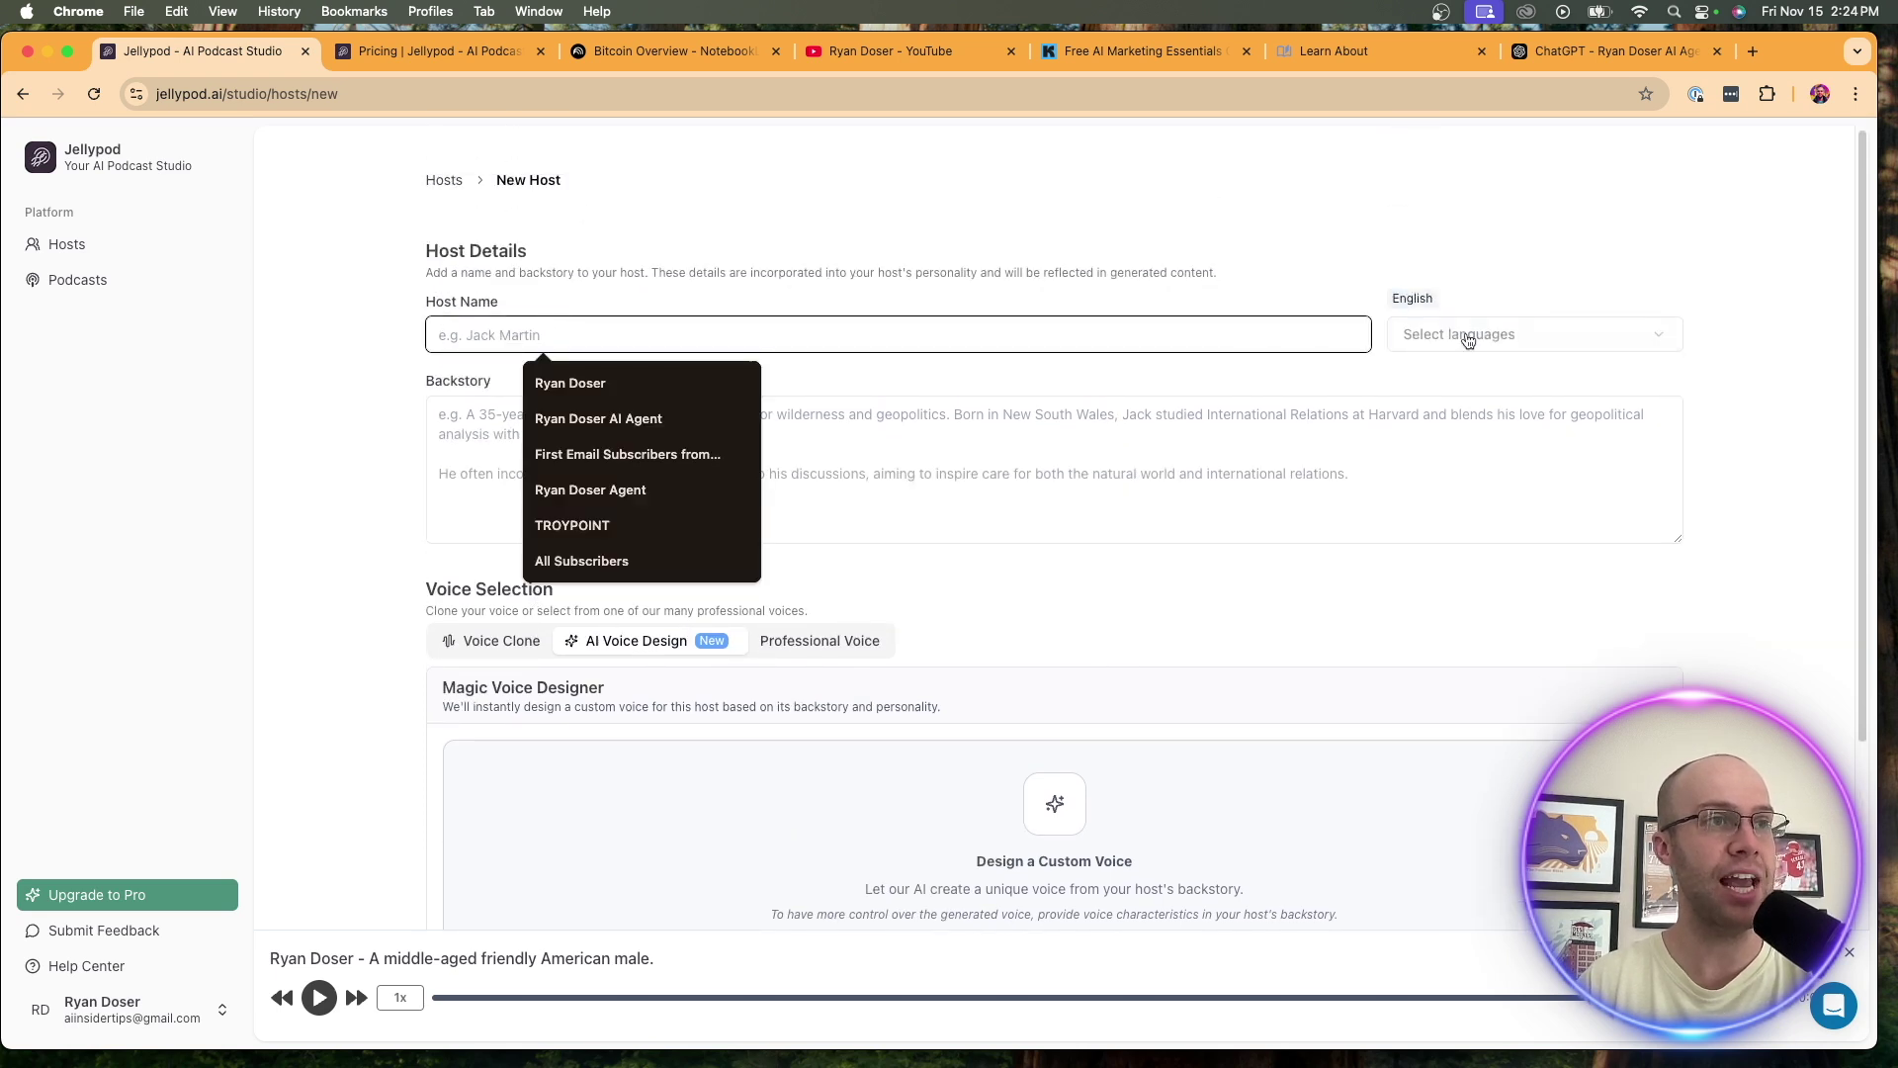
{"action": "left_click", "coordinate": [1468, 336]}
{"action": "left_click", "coordinate": [624, 469]}
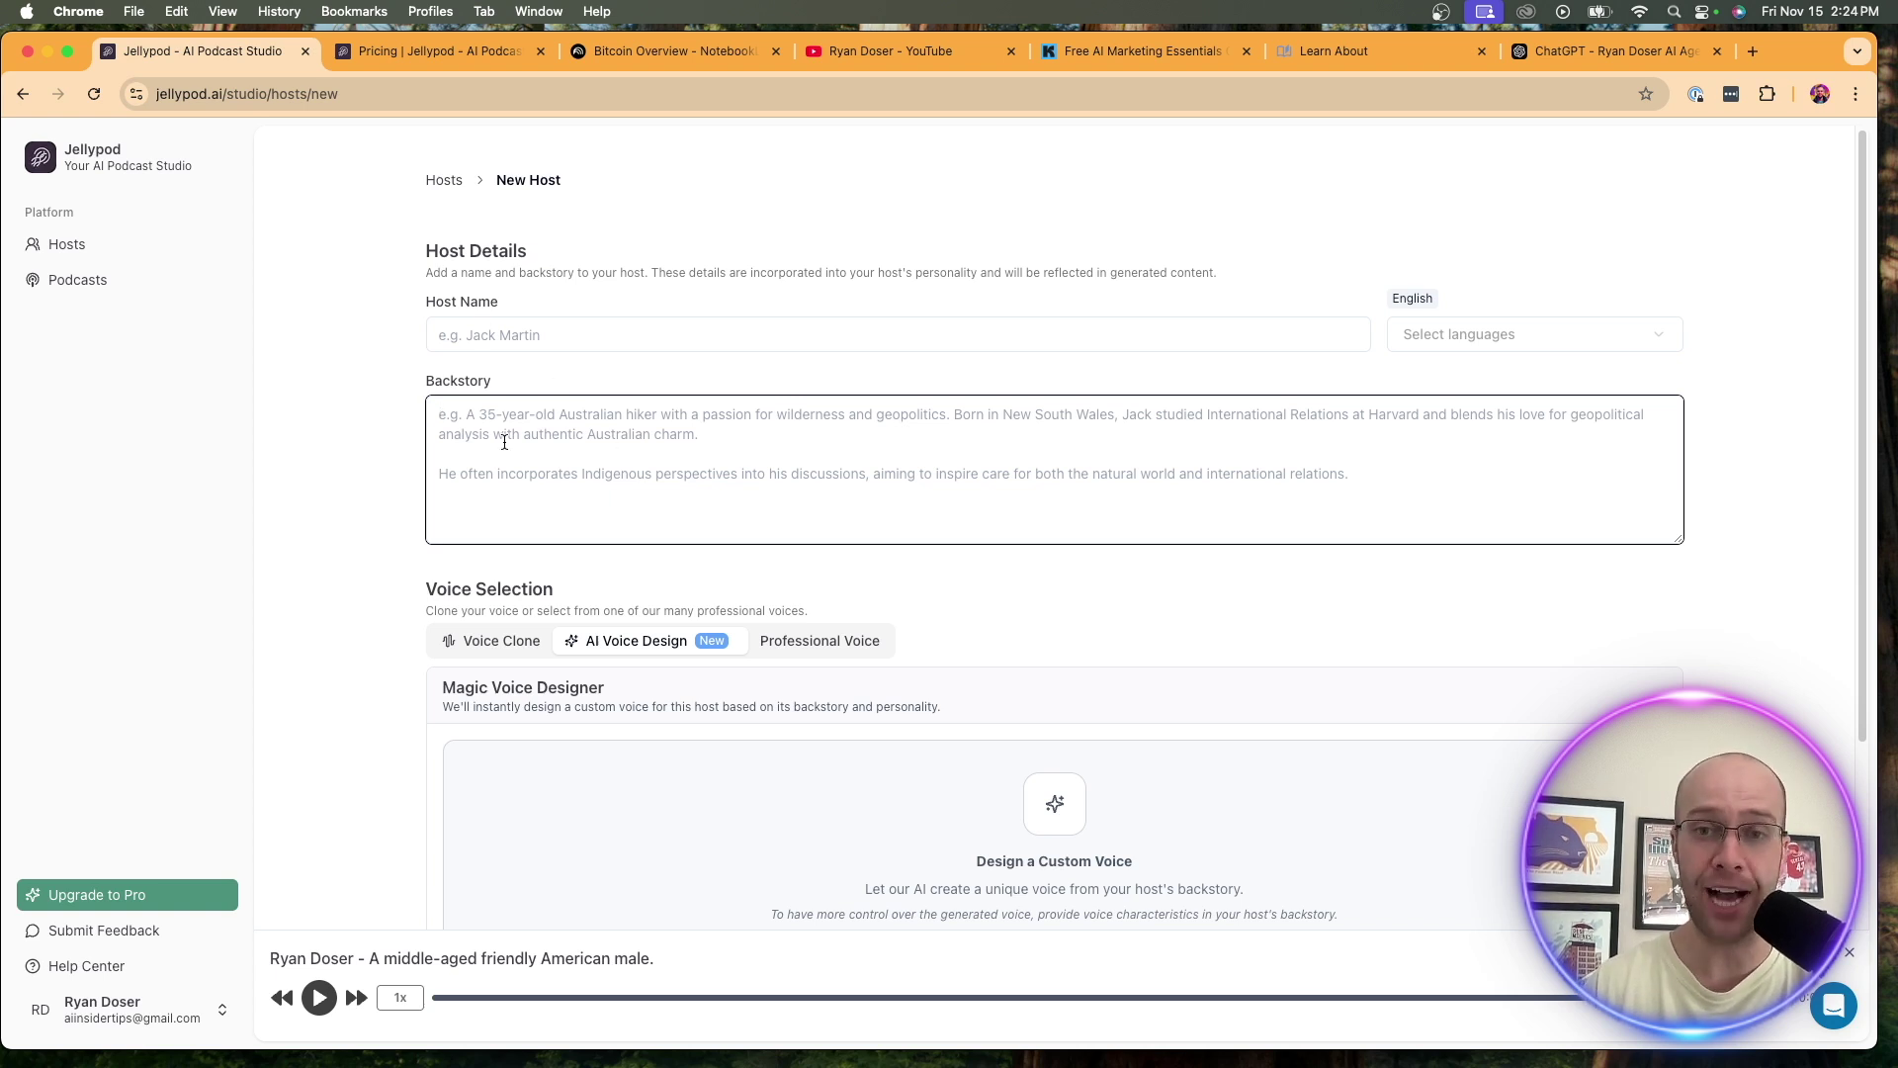
Switch the new host's voice selection to Professional Voice and browse the available voices.
{"action": "scroll", "coordinate": [483, 535], "scroll_direction": "down", "scroll_amount": 5}
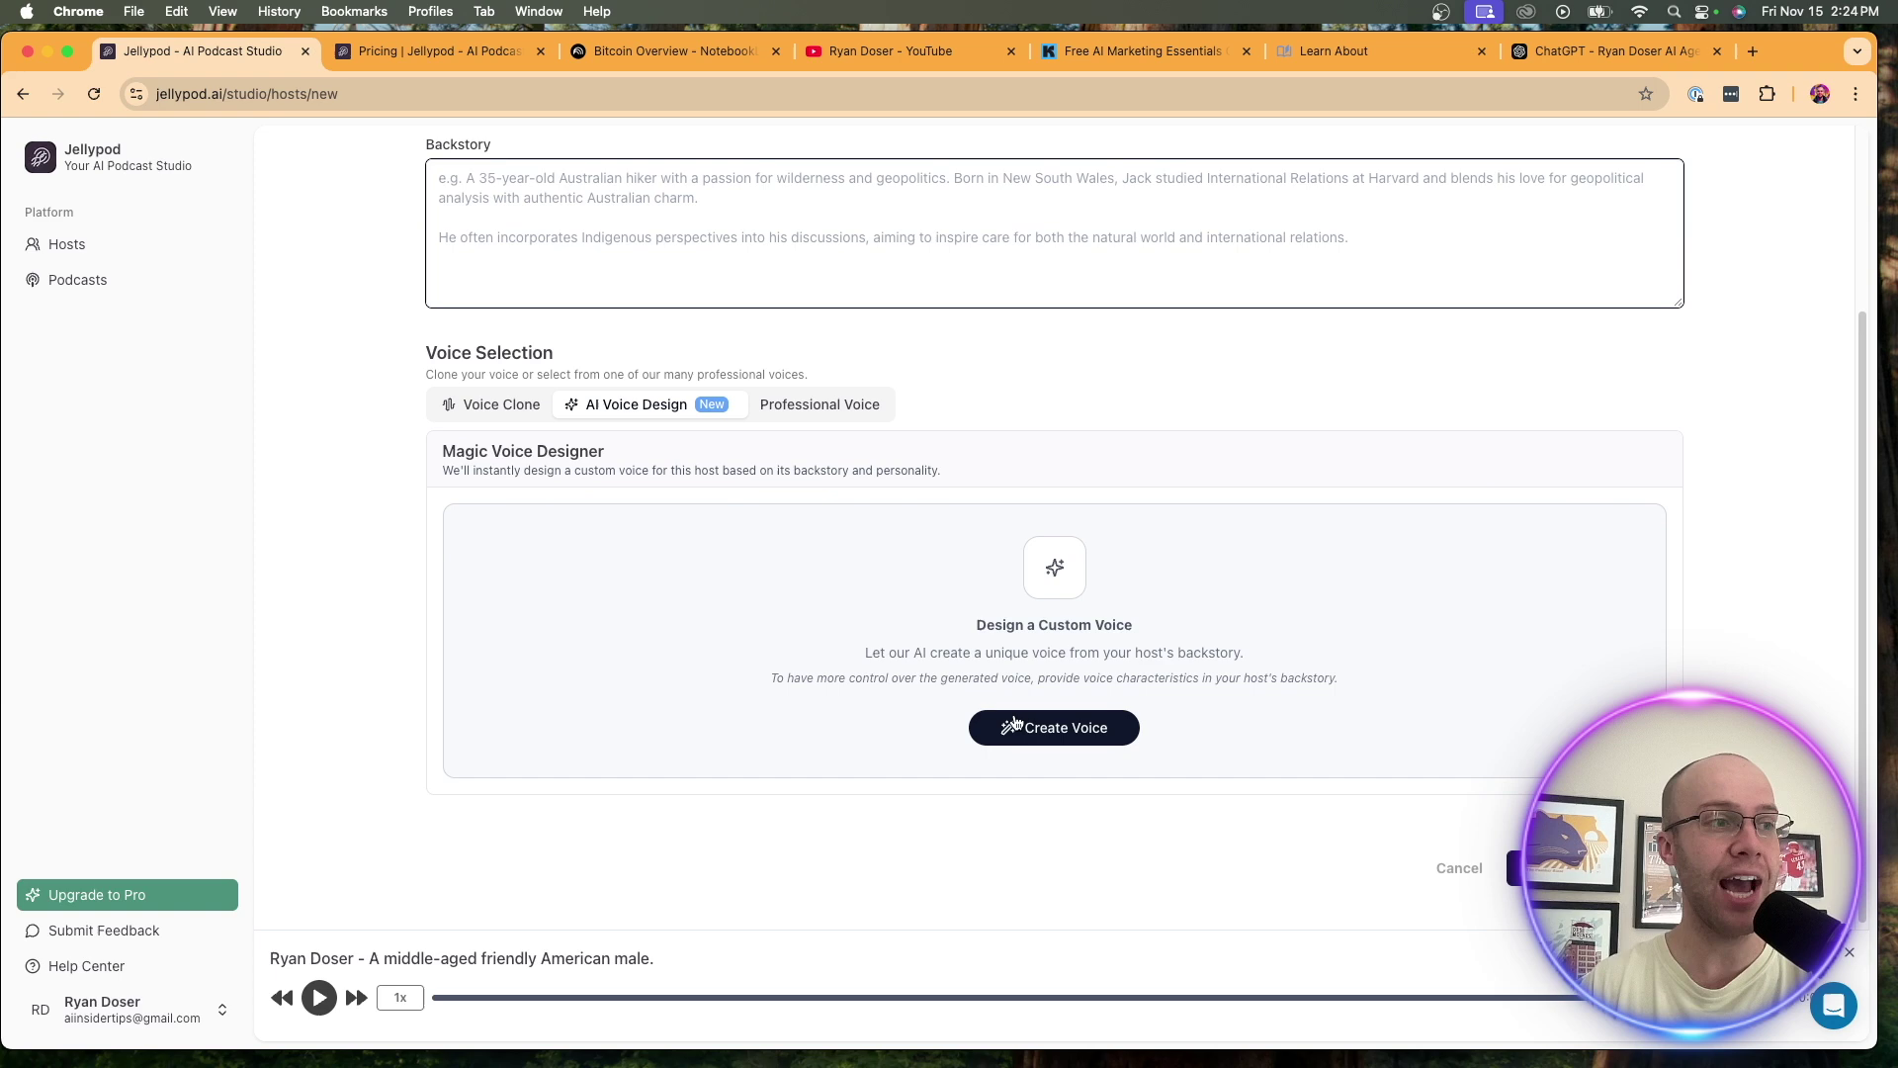
{"action": "left_click", "coordinate": [847, 402]}
{"action": "scroll", "coordinate": [902, 699], "scroll_direction": "down", "scroll_amount": 4}
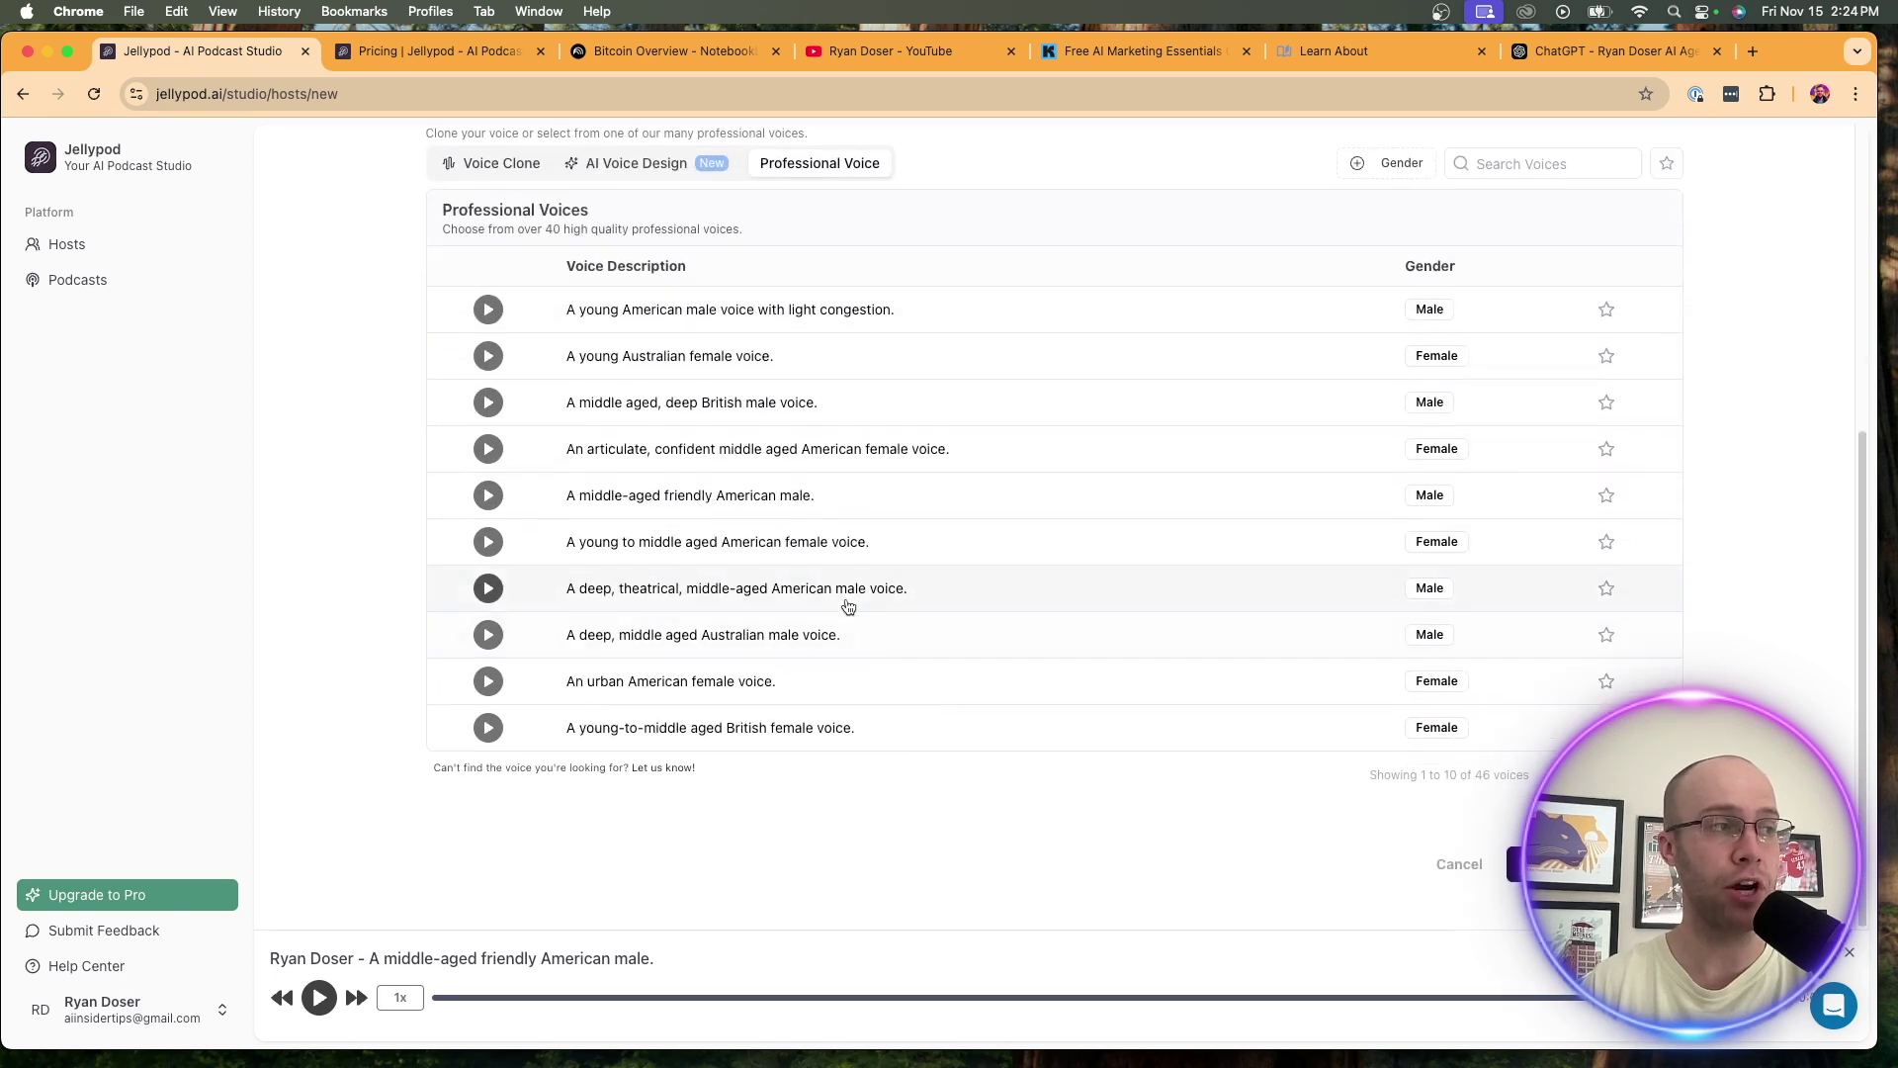
Switch the new host's voice selection to Voice Clone, look over its options and return to the hosts list without creating the host.
{"action": "scroll", "coordinate": [907, 573], "scroll_direction": "up", "scroll_amount": 5}
{"action": "scroll", "coordinate": [865, 564], "scroll_direction": "down", "scroll_amount": 5}
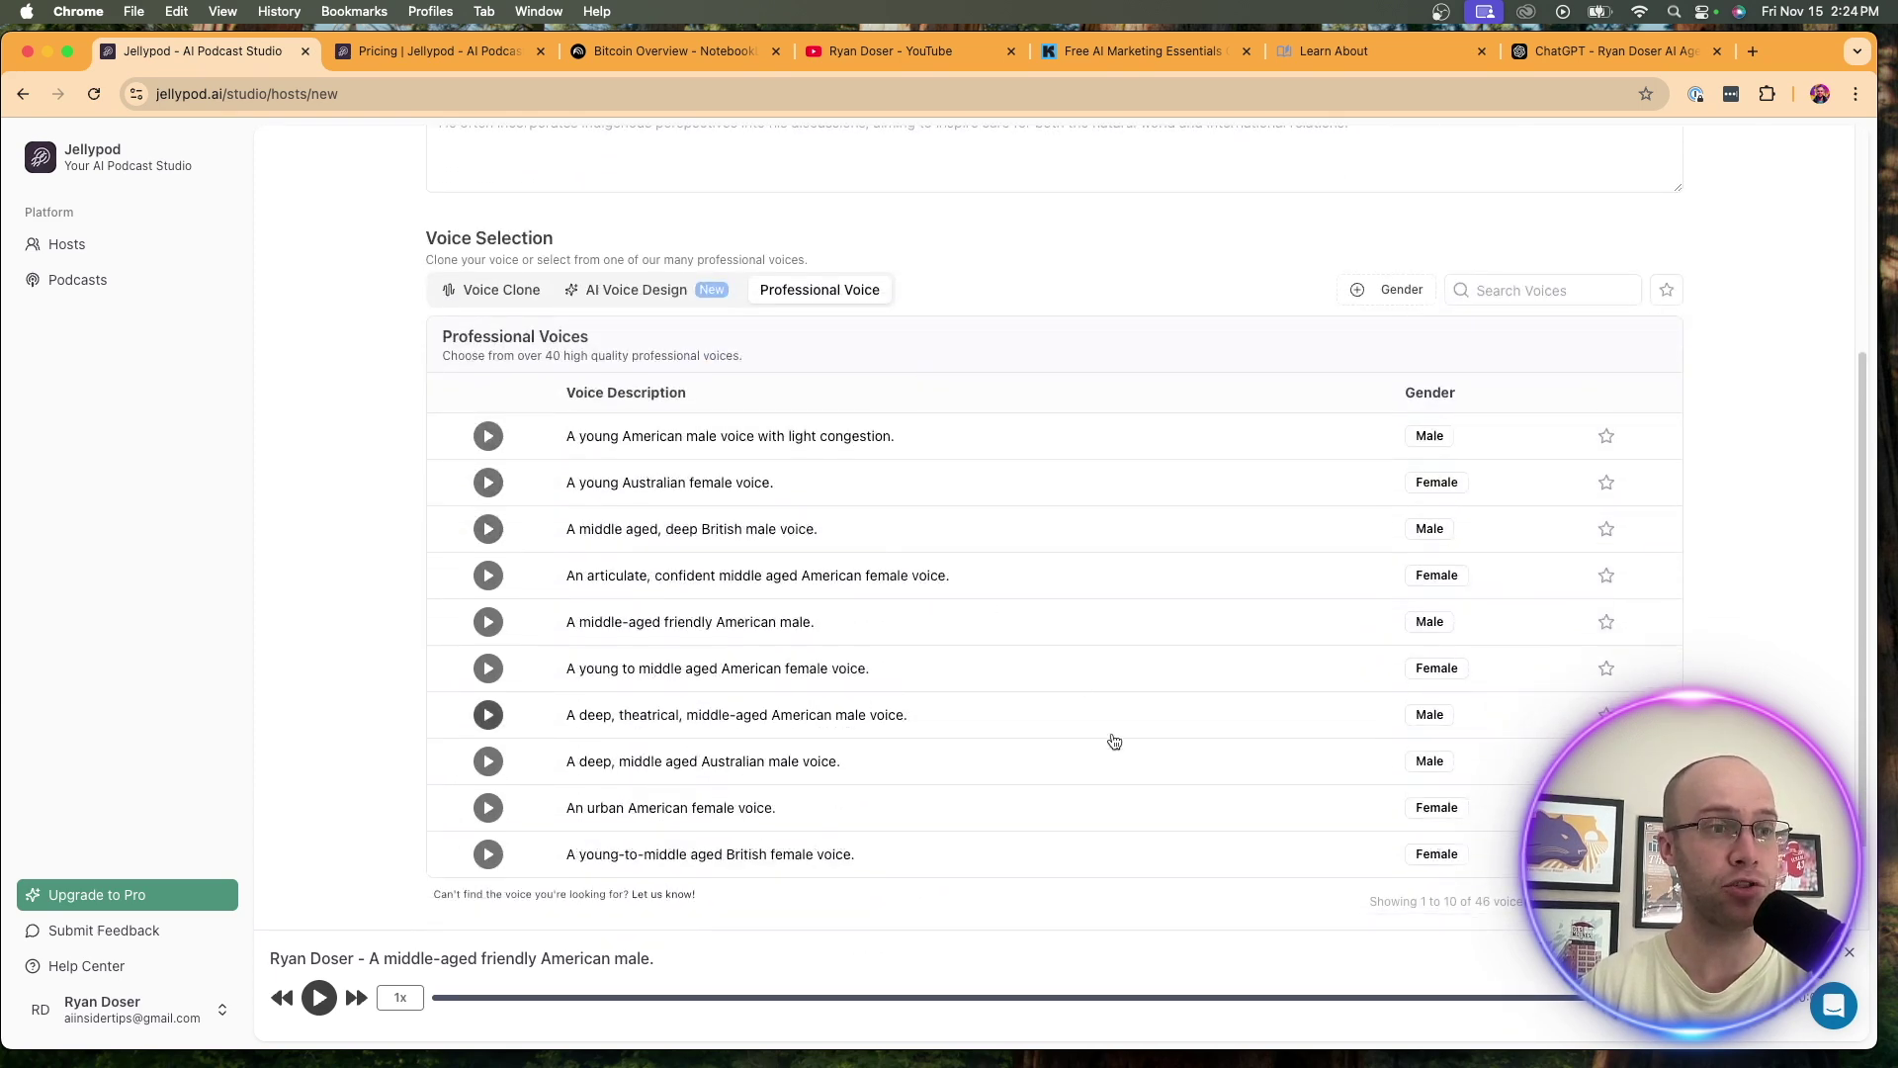
{"action": "scroll", "coordinate": [1365, 666], "scroll_direction": "up", "scroll_amount": 5}
{"action": "left_click", "coordinate": [495, 465]}
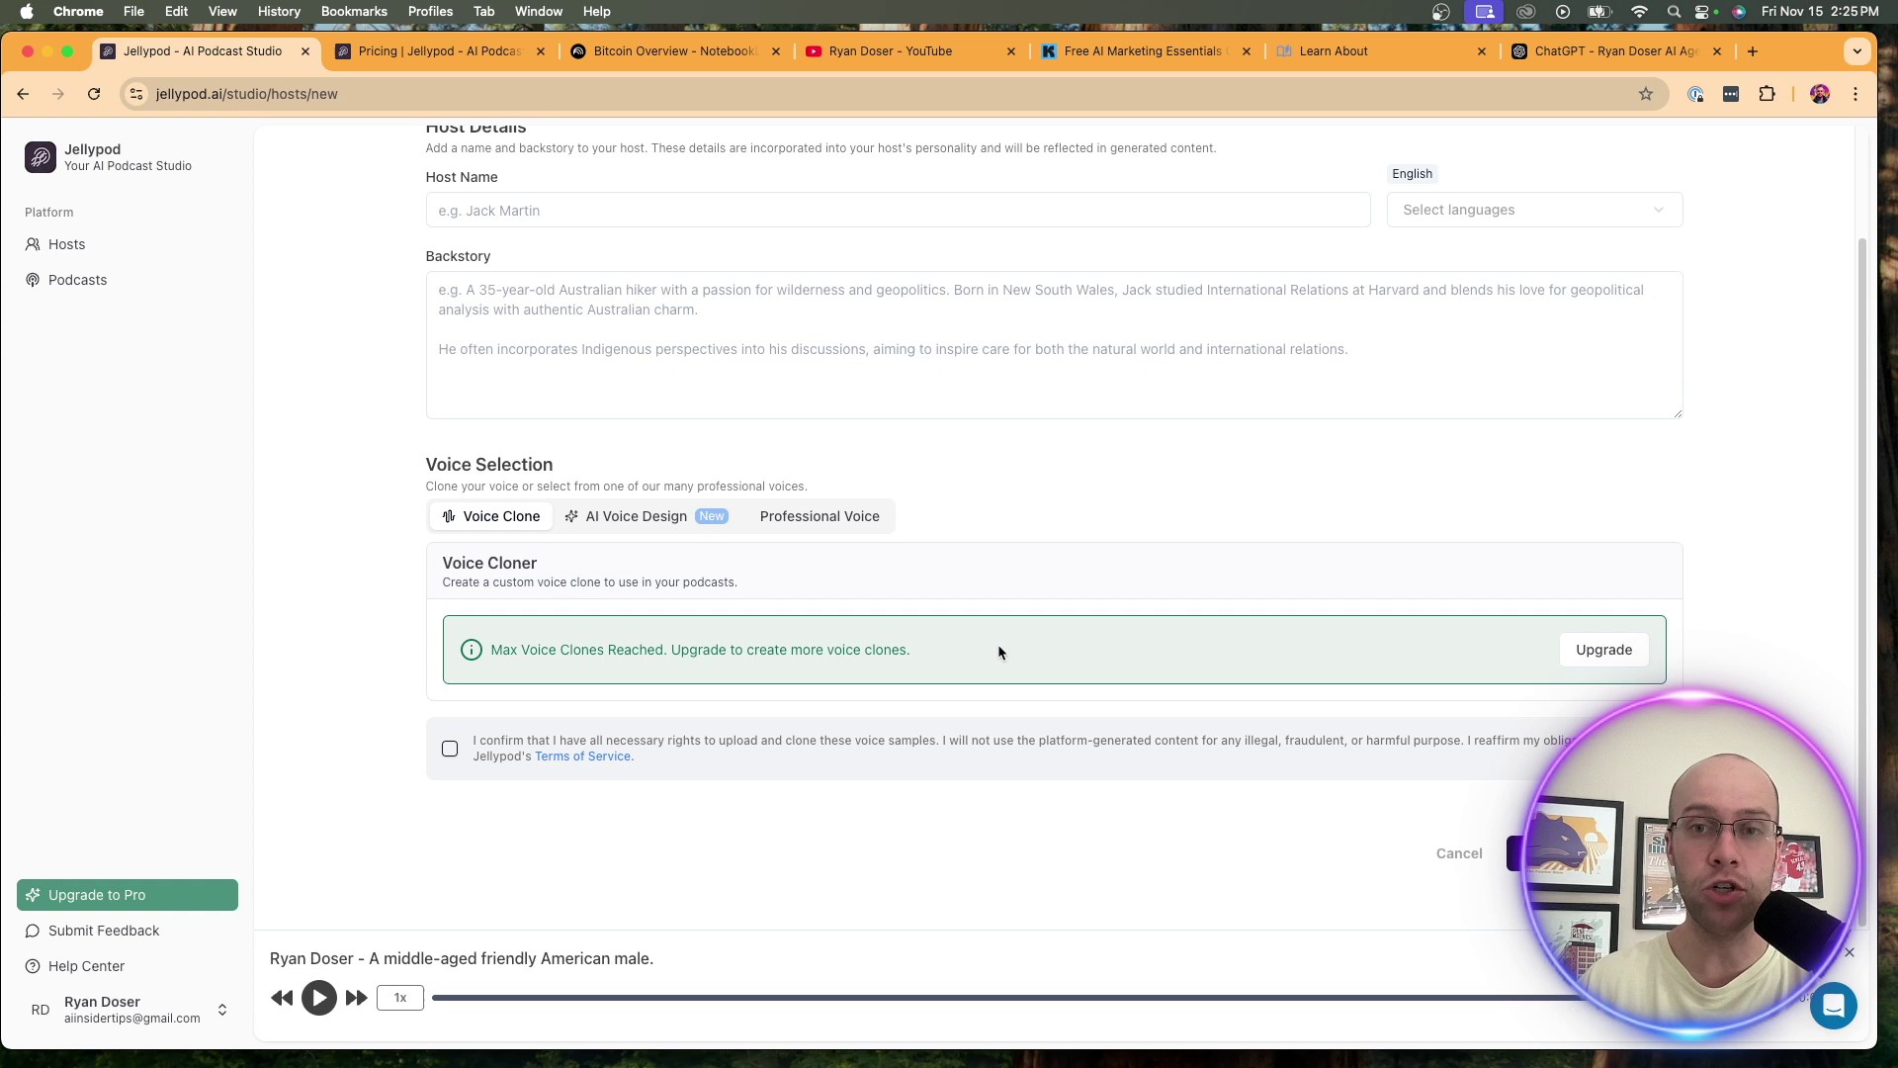
{"action": "scroll", "coordinate": [824, 582], "scroll_direction": "up", "scroll_amount": 3}
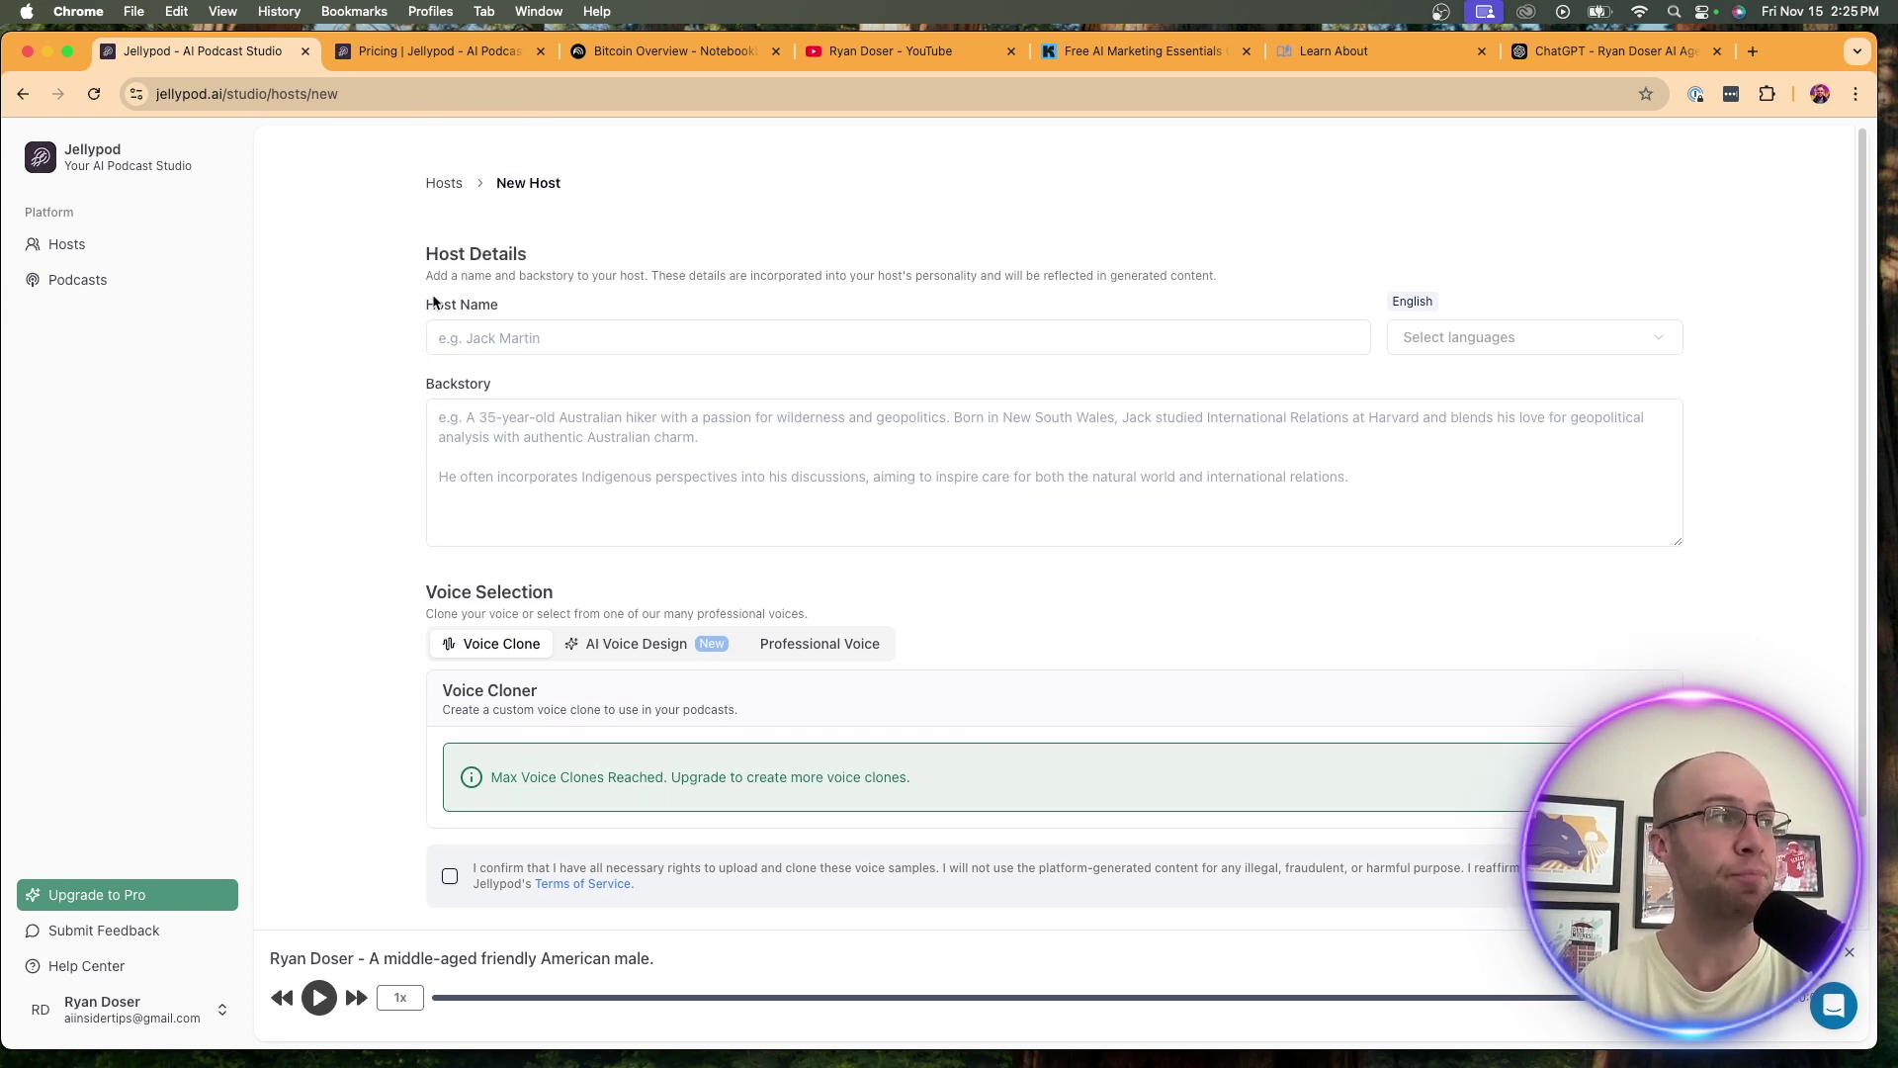
{"action": "left_click", "coordinate": [446, 186]}
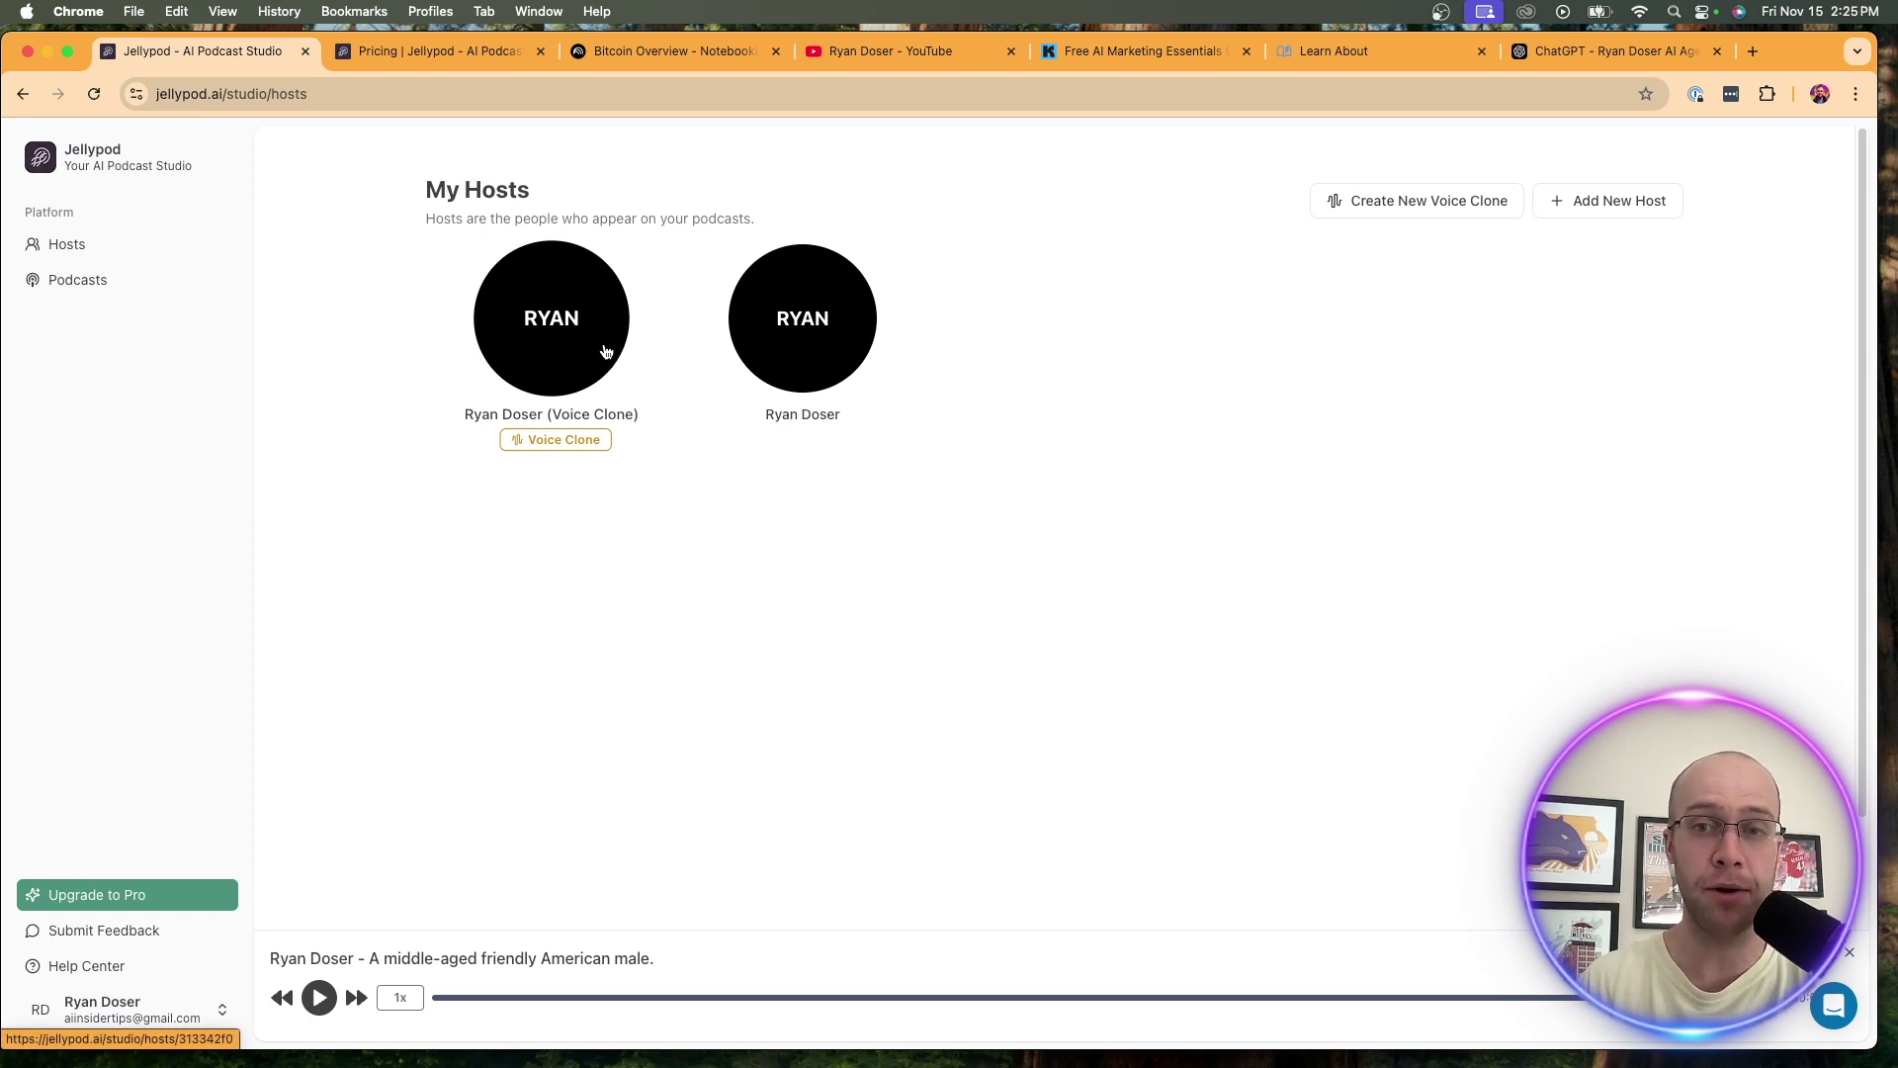
Open the host marked as a voice clone, play its voice sample, stop playback and return to the hosts list.
{"action": "left_click", "coordinate": [596, 349]}
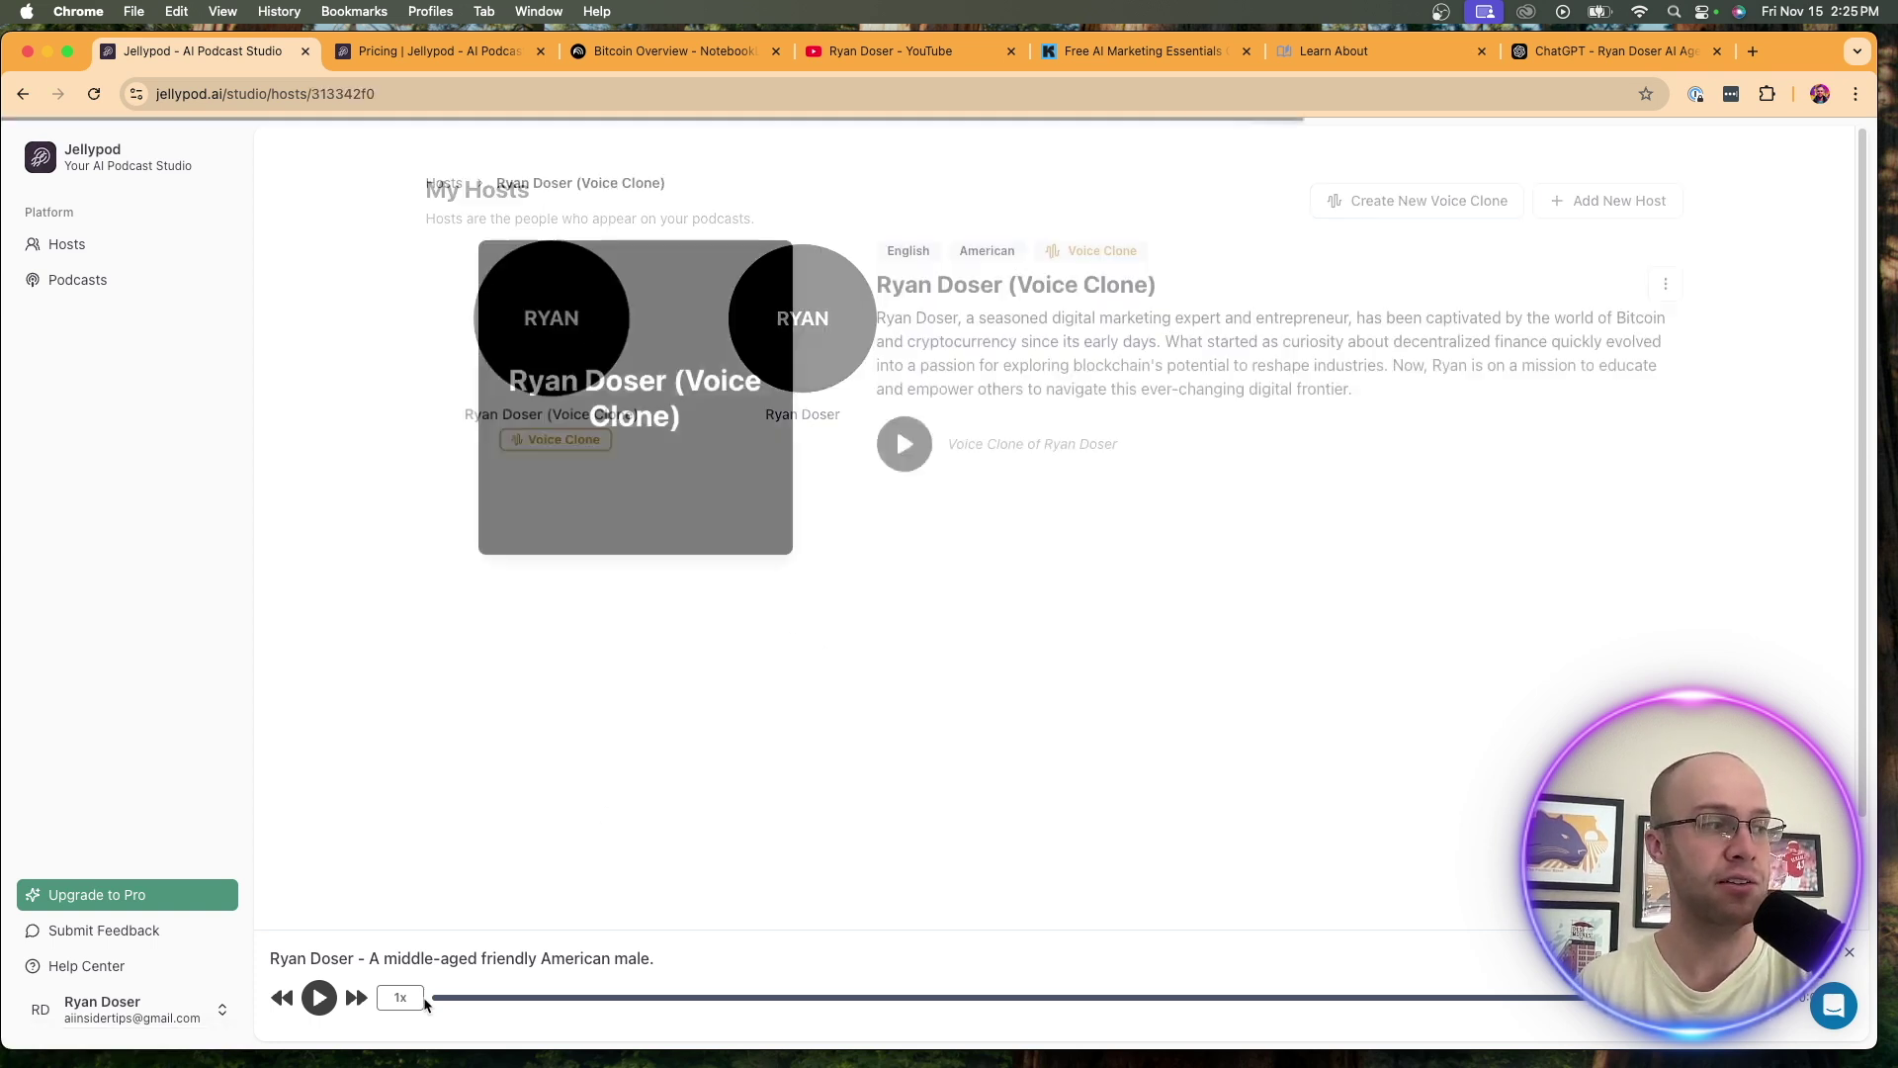
{"action": "left_click", "coordinate": [903, 443]}
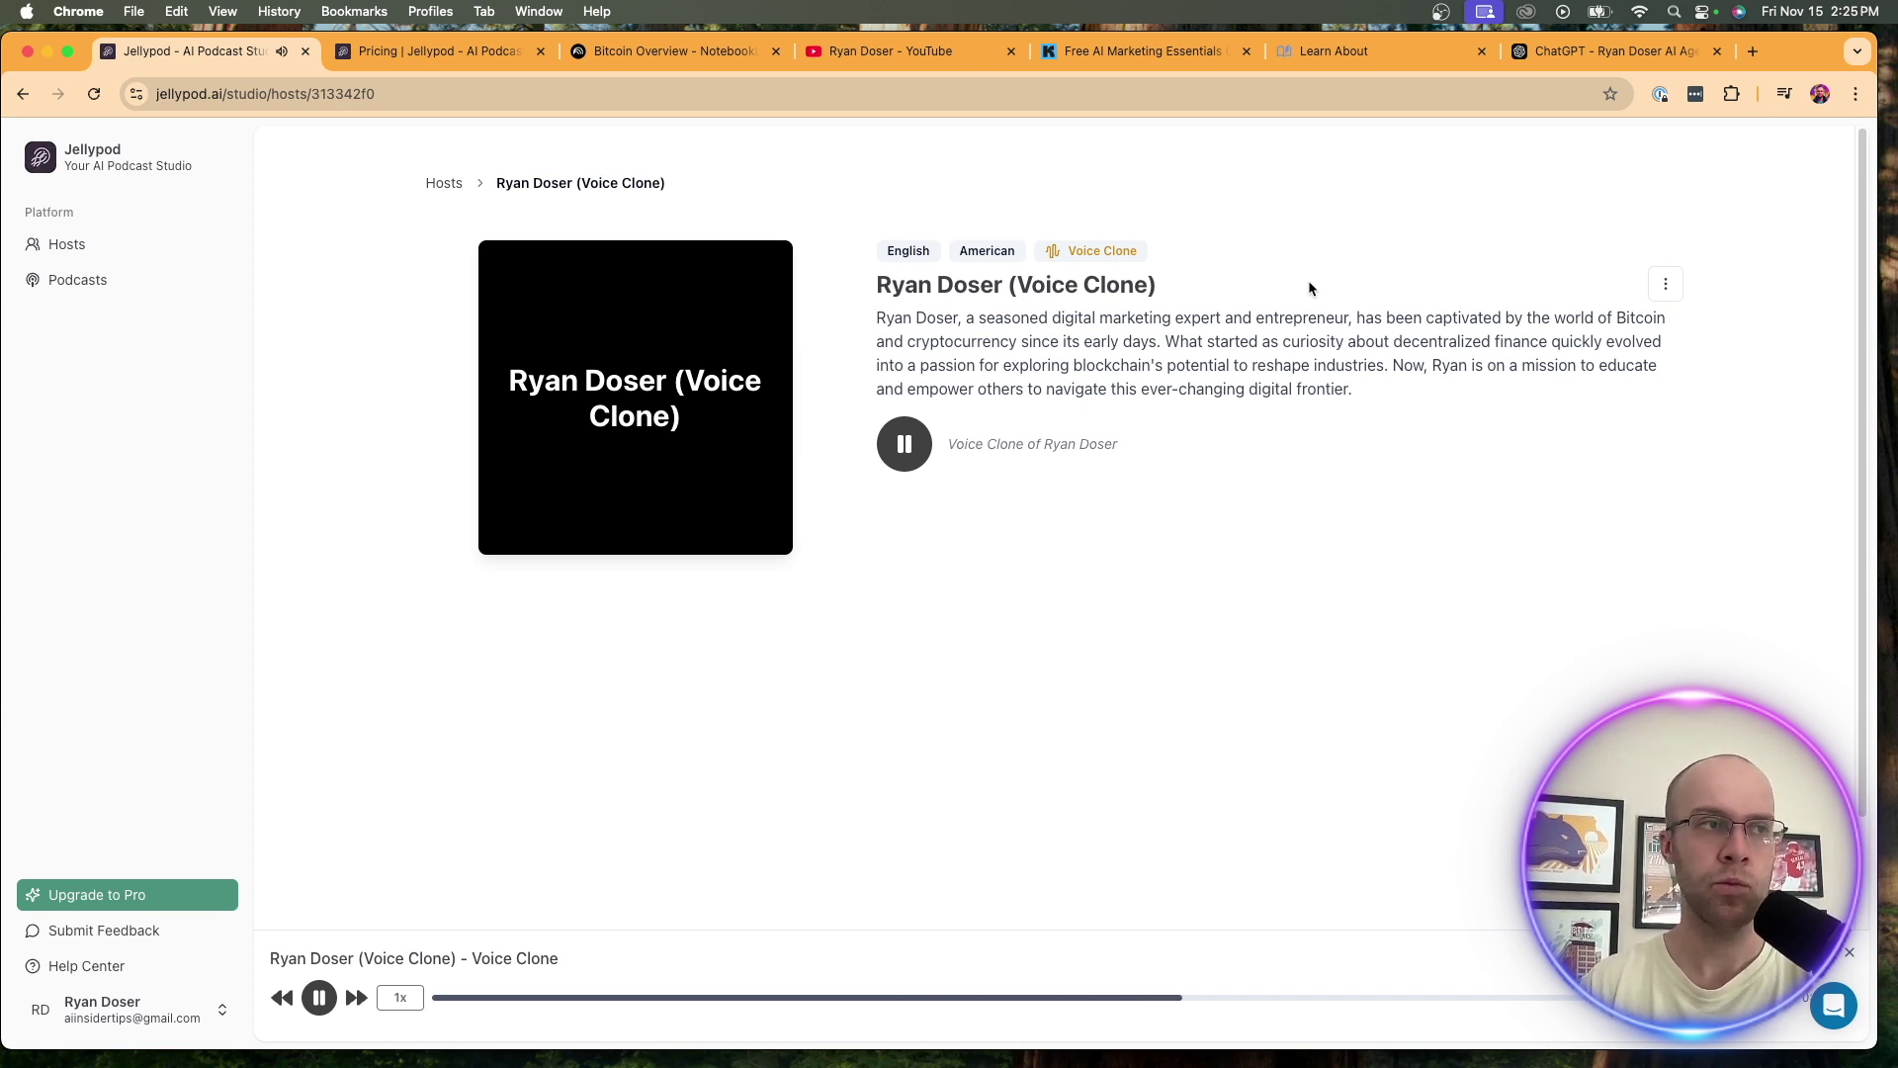
{"action": "left_click", "coordinate": [907, 446]}
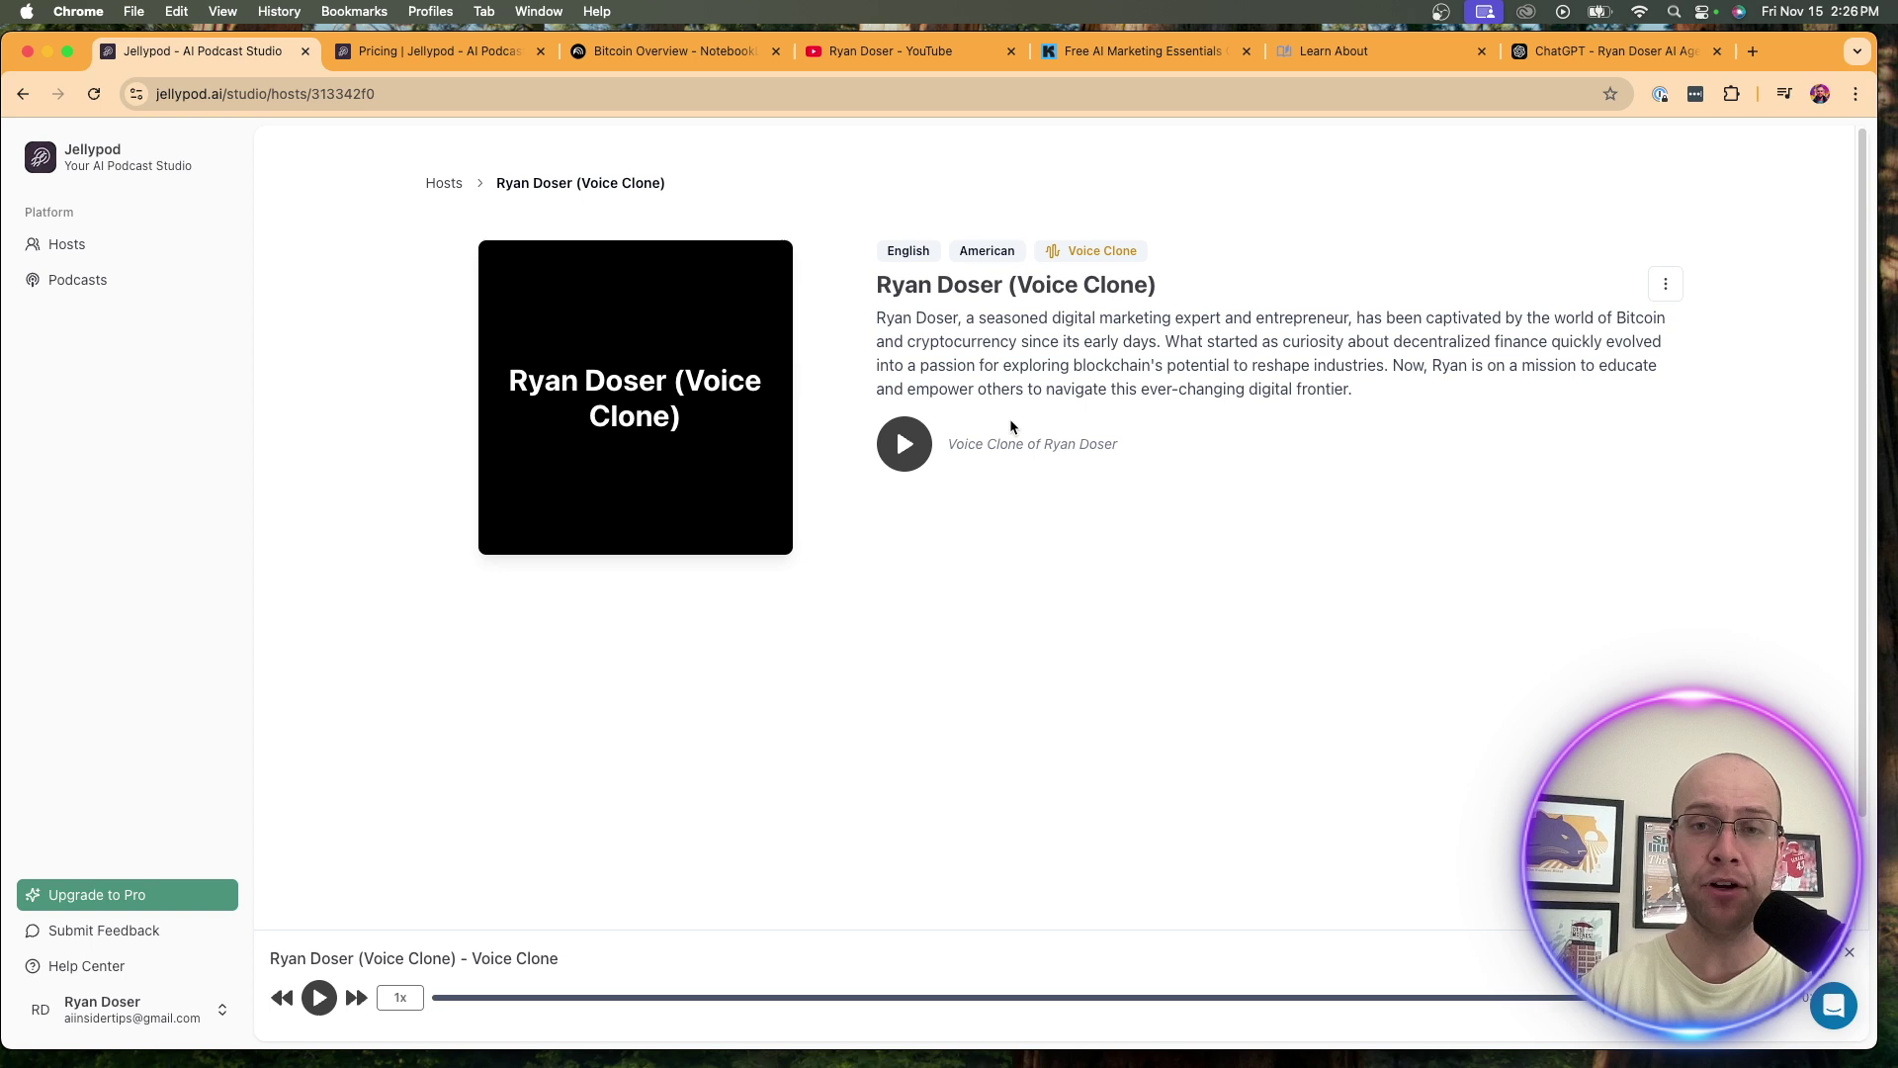
{"action": "left_click", "coordinate": [442, 184]}
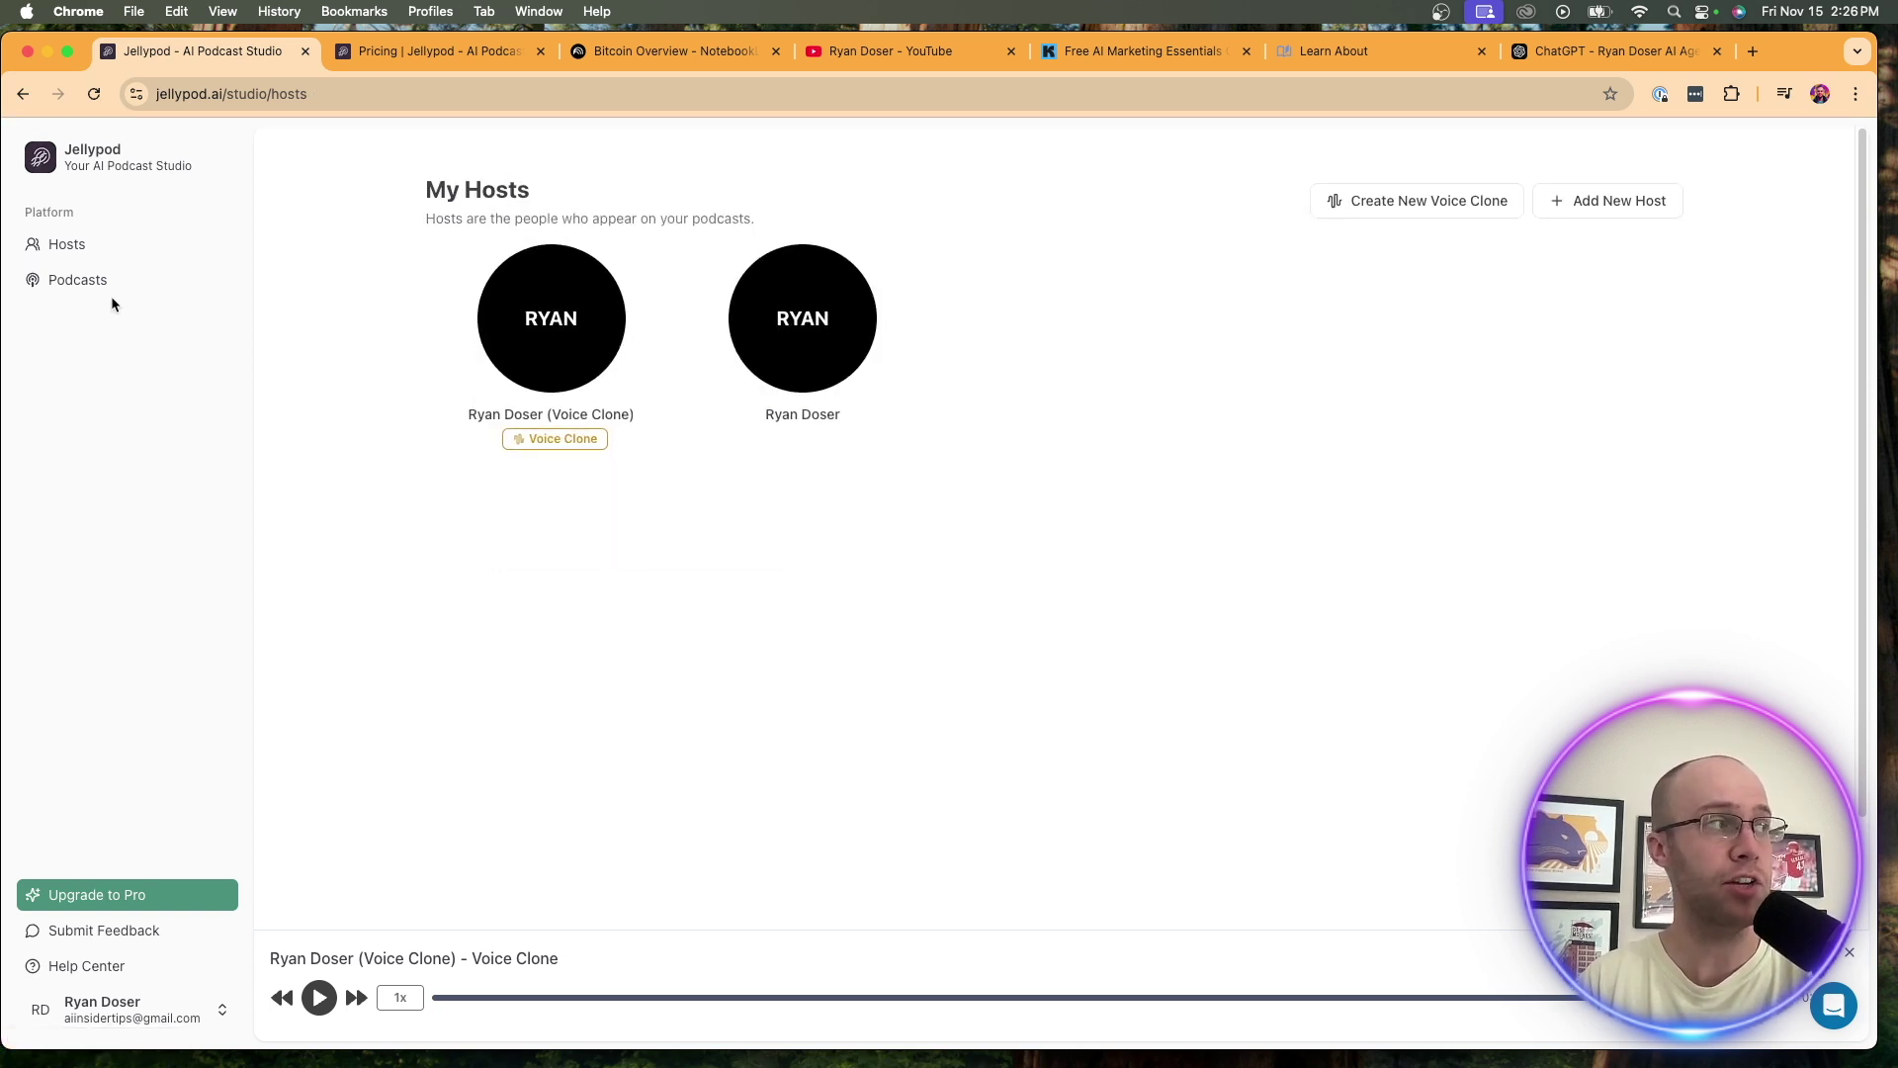
Open the Bitcoin Unlocked podcast series from the podcasts list and read its title and description.
{"action": "left_click", "coordinate": [67, 283]}
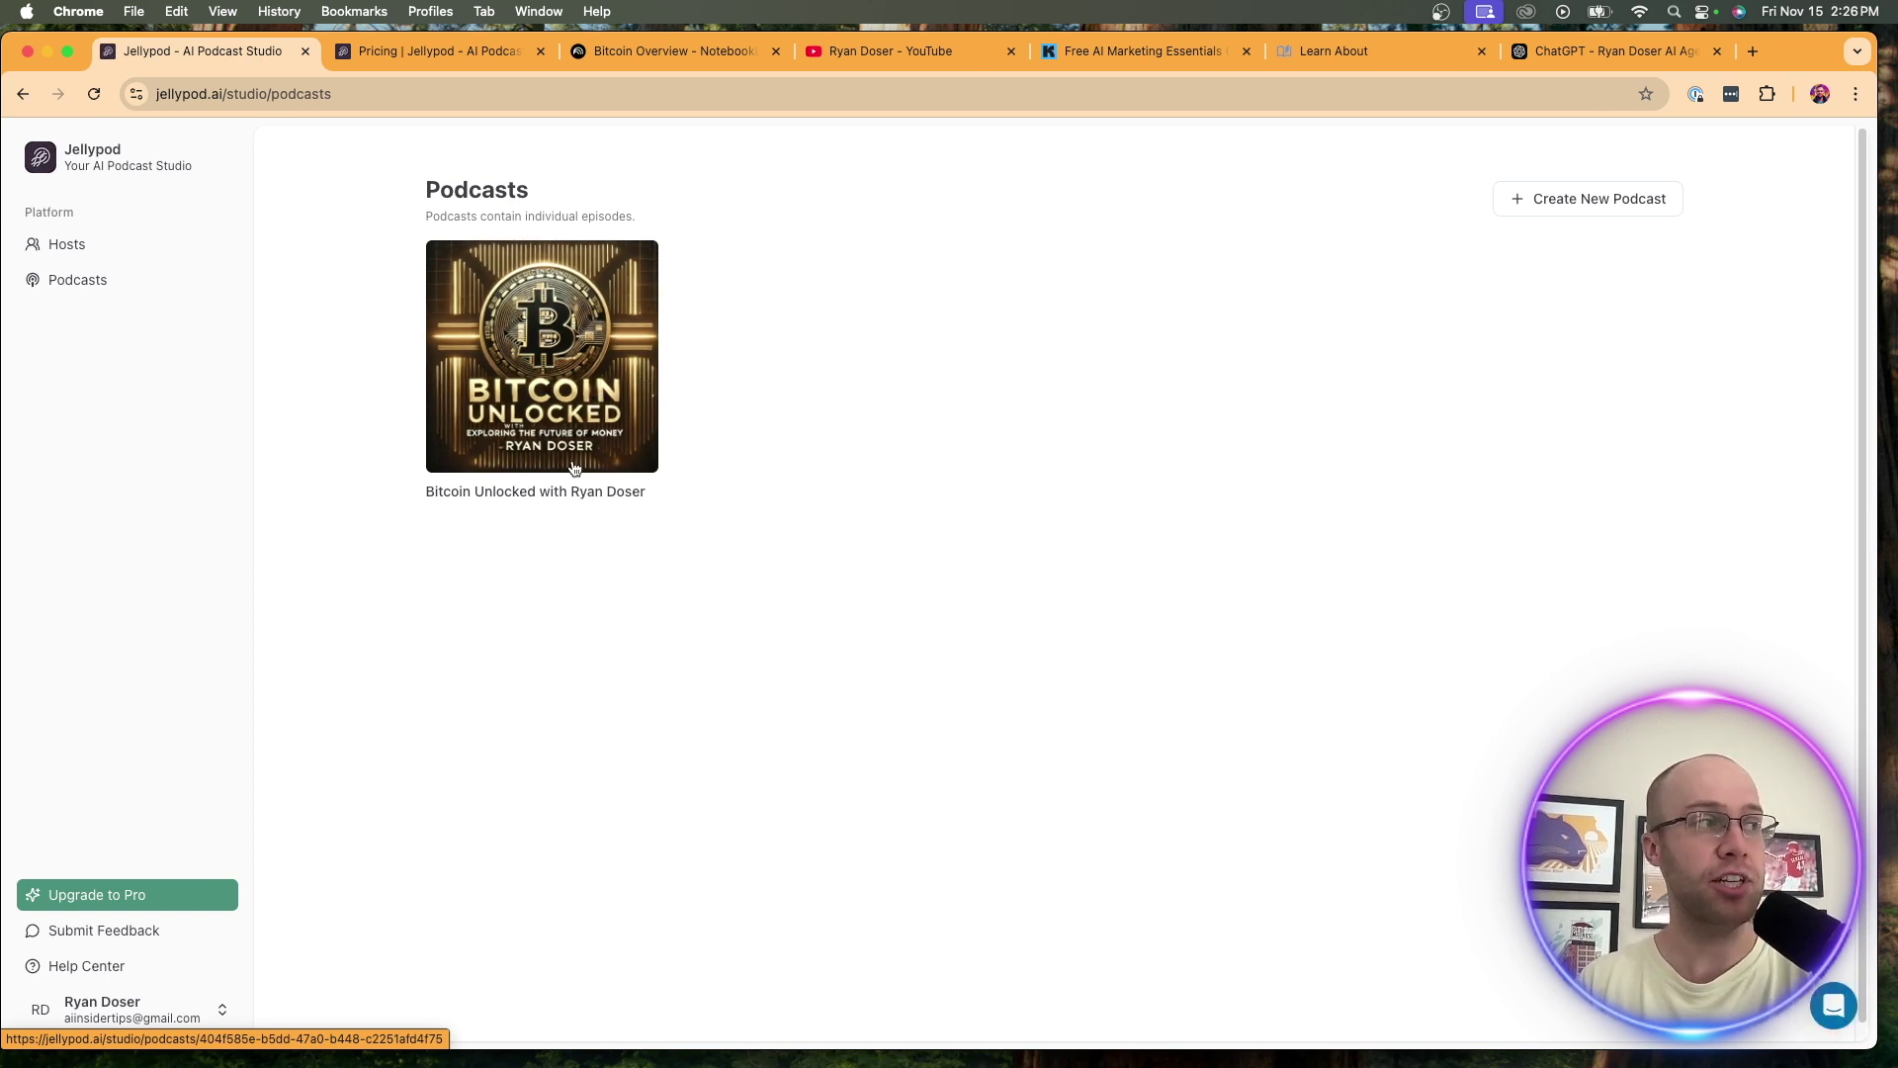
{"action": "left_click", "coordinate": [547, 346]}
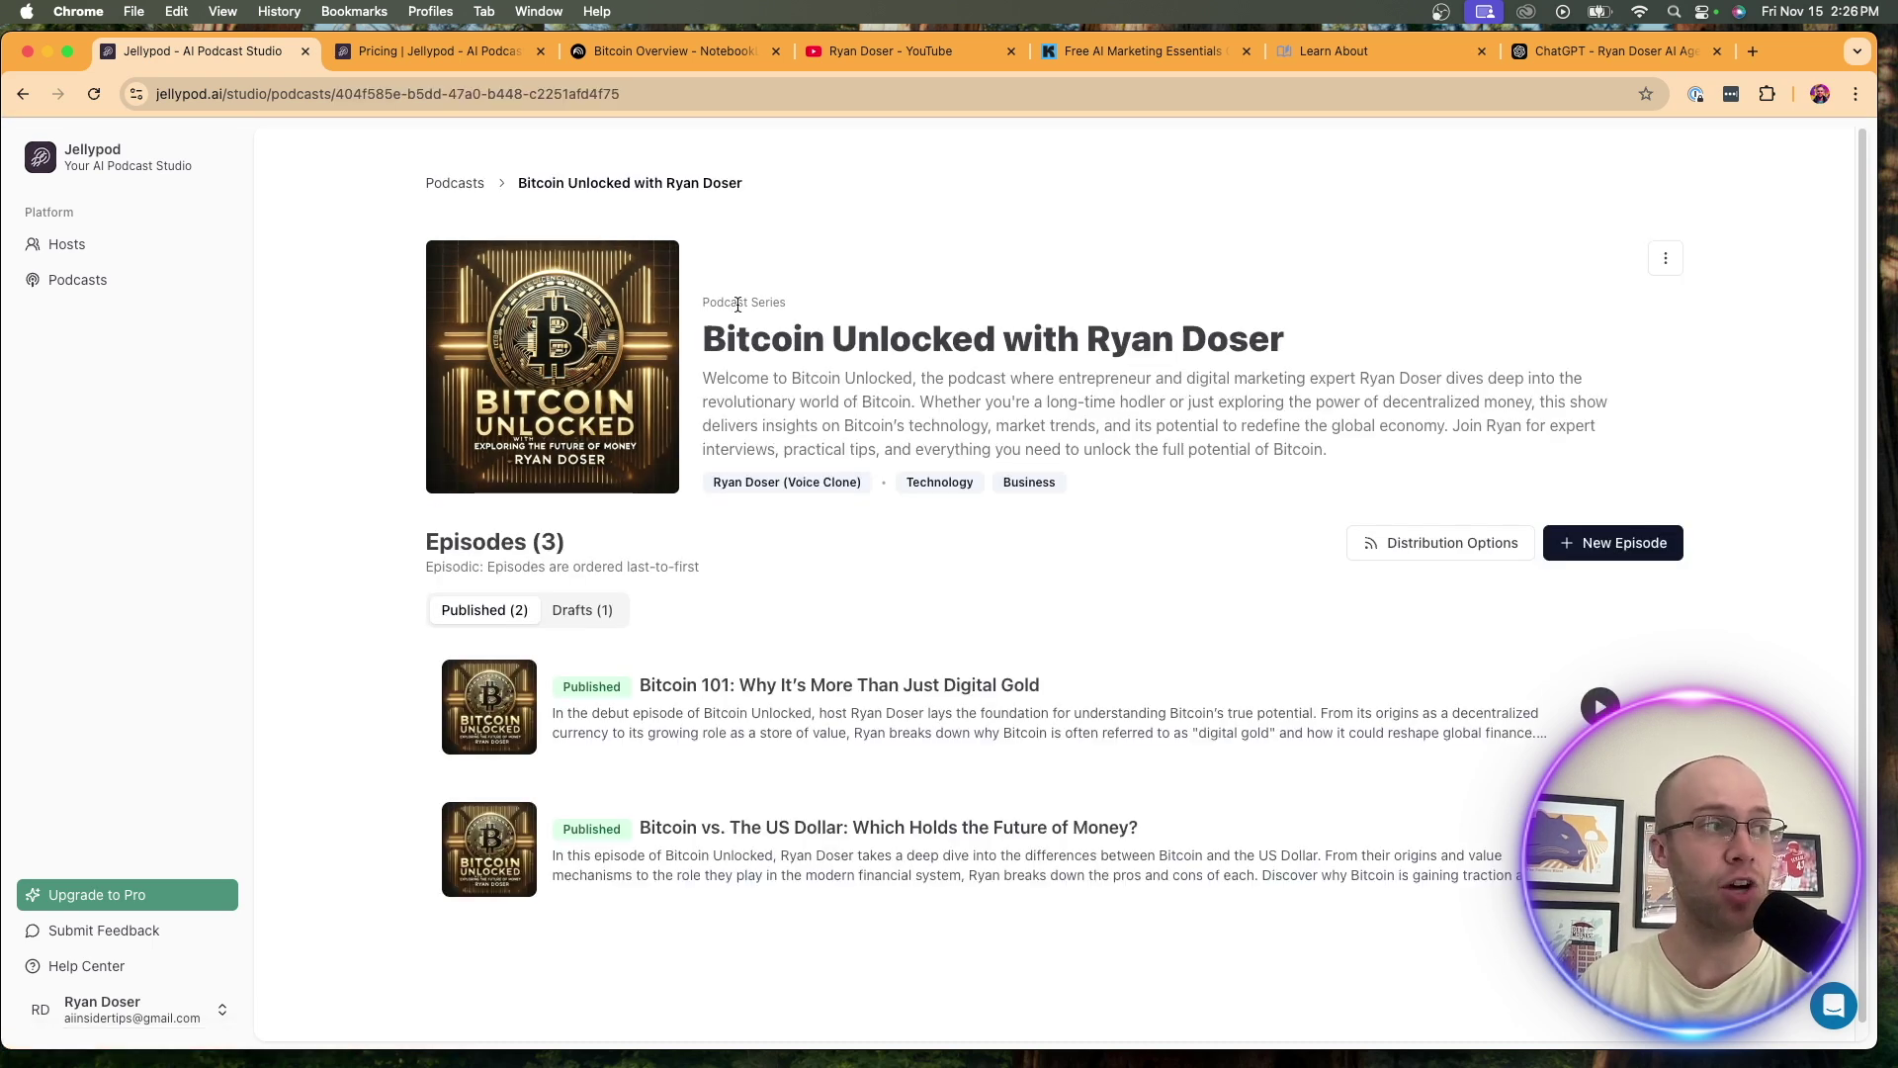
{"action": "left_click_drag", "start_coordinate": [1311, 316], "coordinate": [722, 336]}
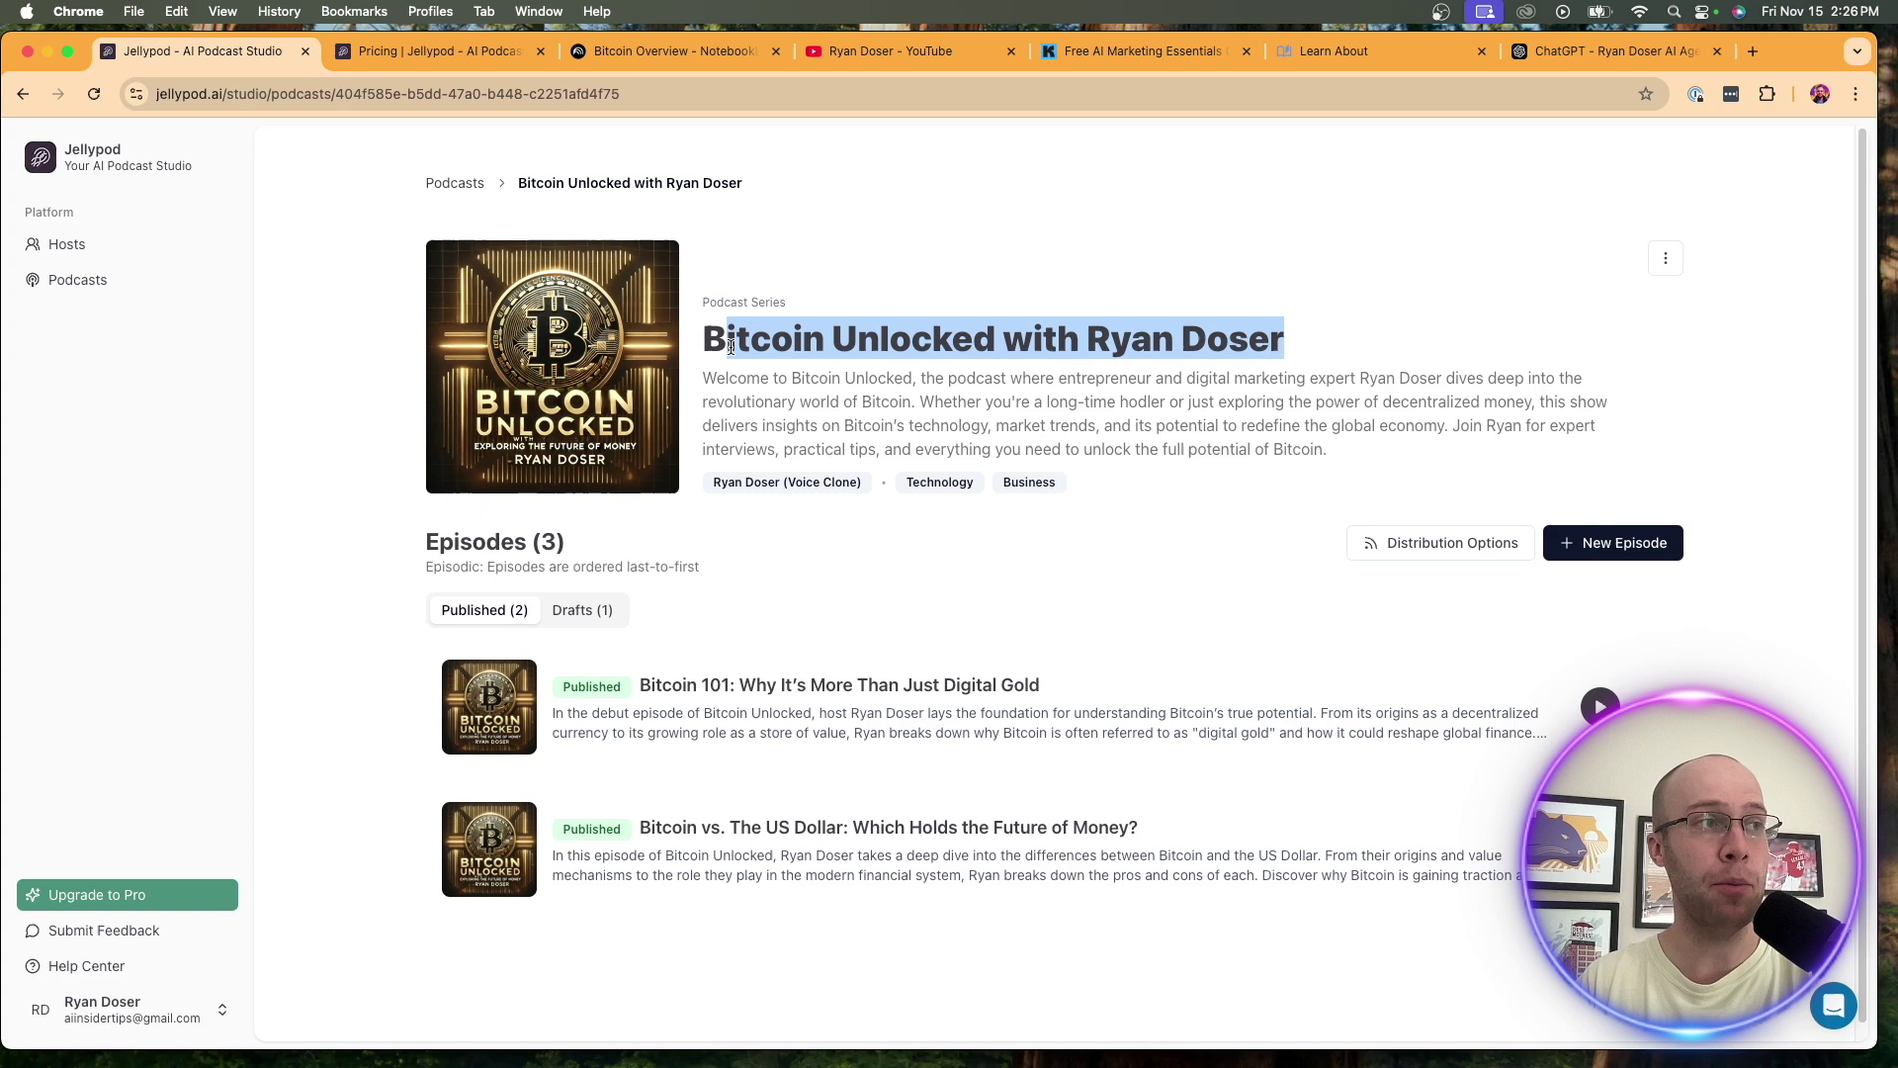
{"action": "left_click", "coordinate": [980, 378]}
{"action": "left_click_drag", "start_coordinate": [1353, 457], "coordinate": [850, 394]}
{"action": "left_click", "coordinate": [851, 393]}
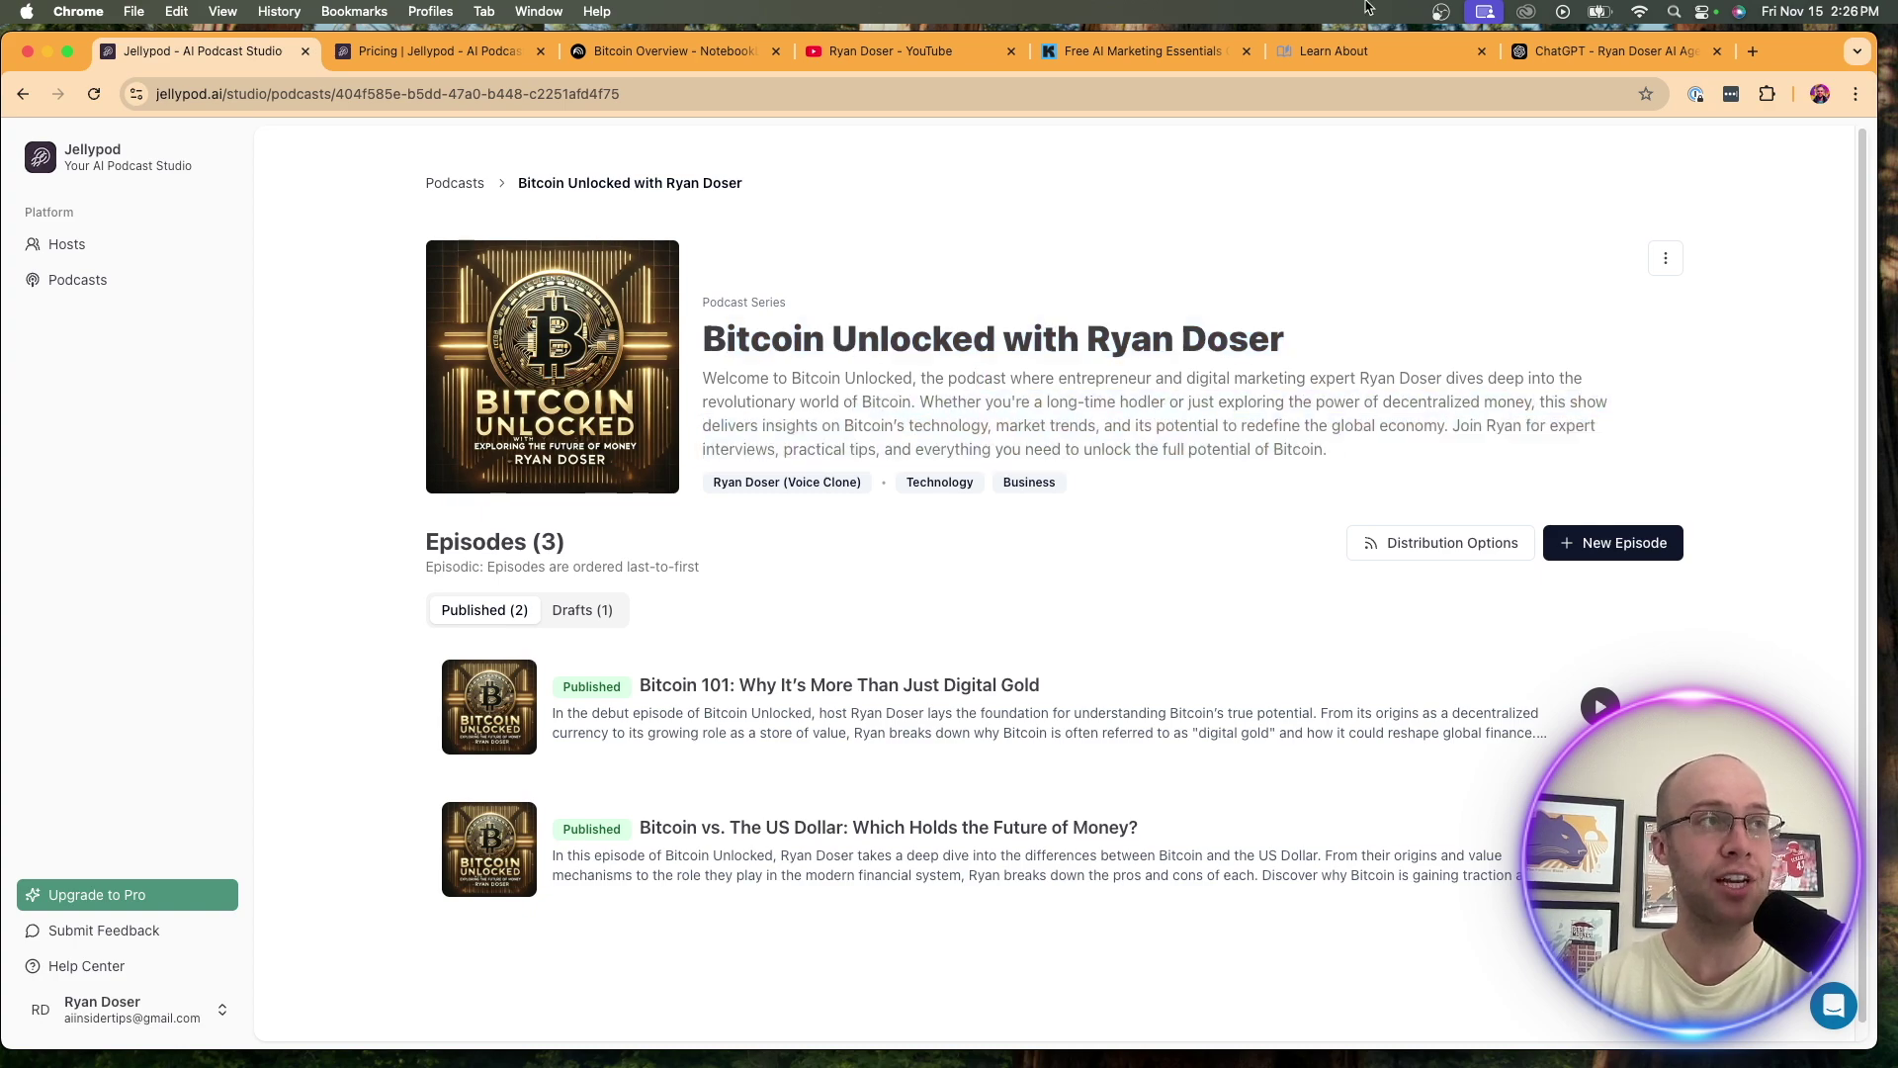
Switch to the ChatGPT conversation and review the Bitcoin-focused podcast title and description generated there.
{"action": "left_click", "coordinate": [1622, 51]}
{"action": "scroll", "coordinate": [1097, 562], "scroll_direction": "up", "scroll_amount": 10}
{"action": "scroll", "coordinate": [1098, 561], "scroll_direction": "up", "scroll_amount": 15}
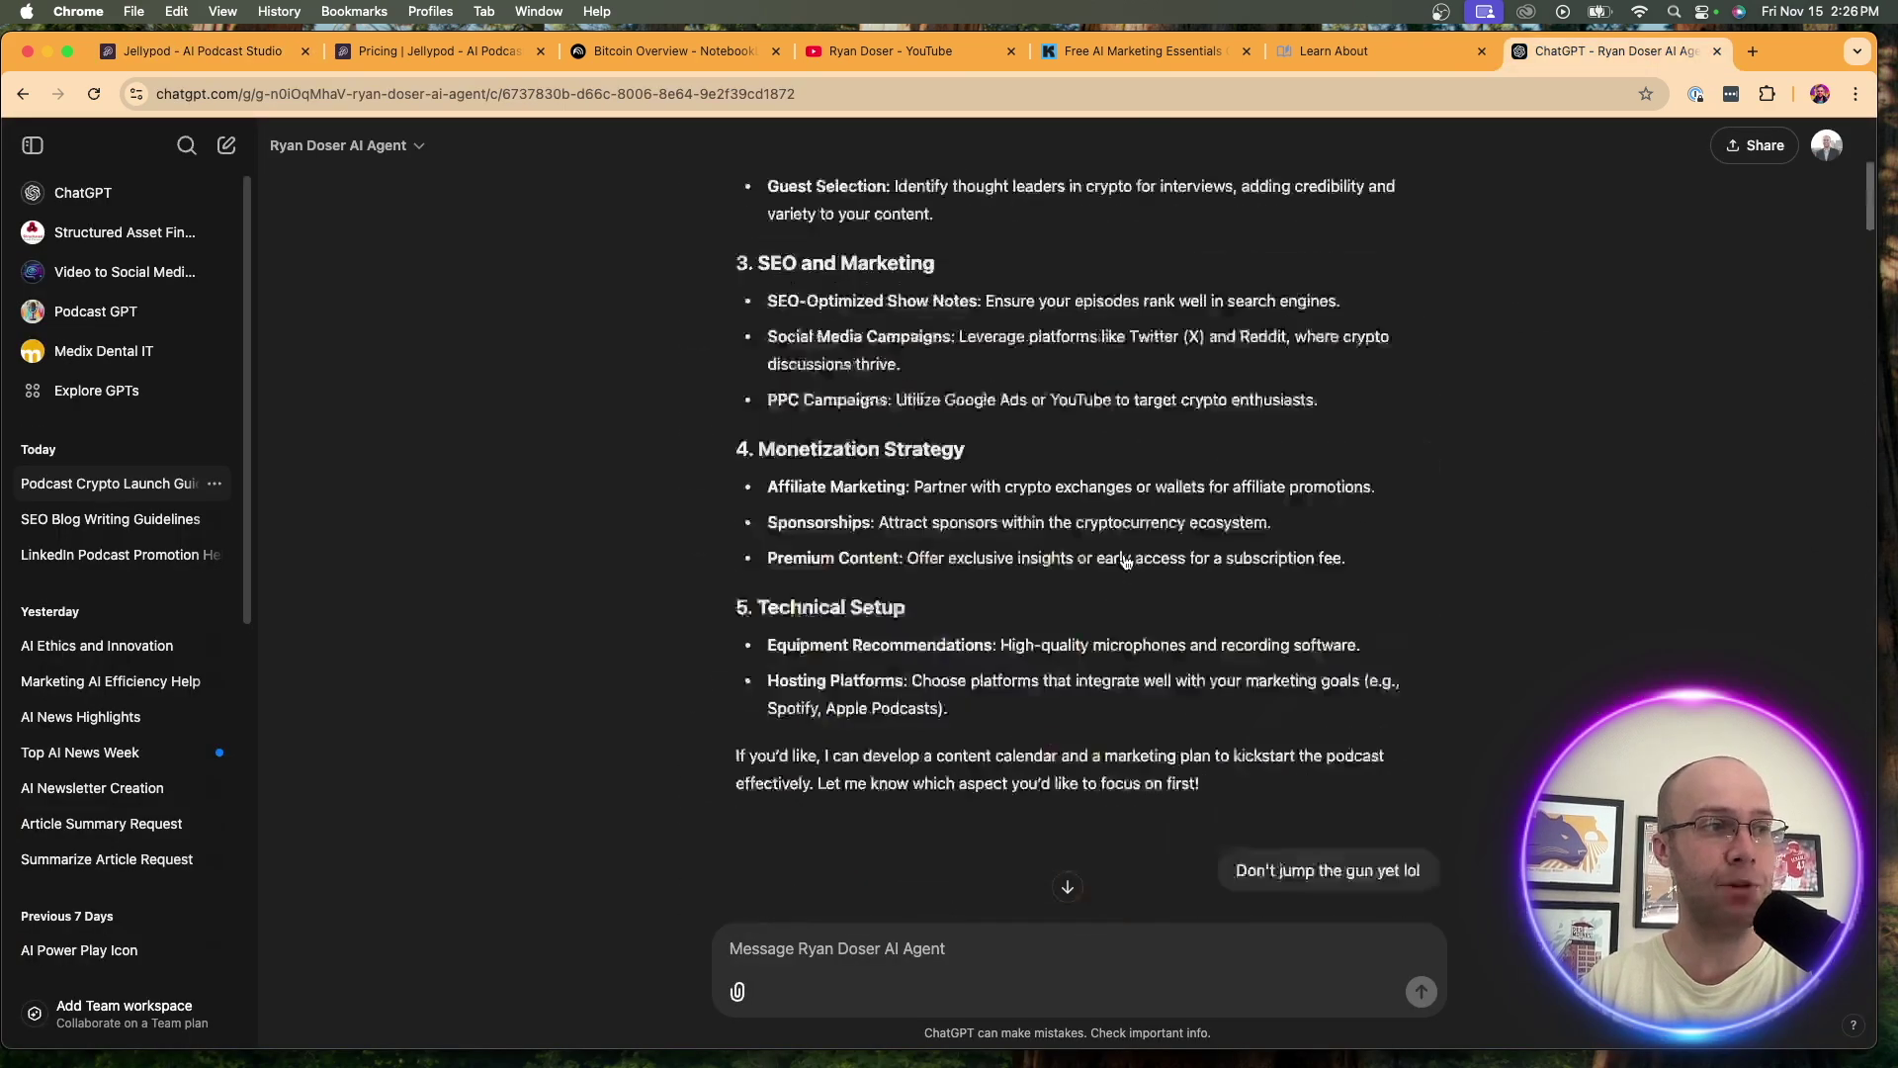
{"action": "scroll", "coordinate": [1208, 546], "scroll_direction": "down", "scroll_amount": 8}
{"action": "scroll", "coordinate": [1208, 547], "scroll_direction": "down", "scroll_amount": 10}
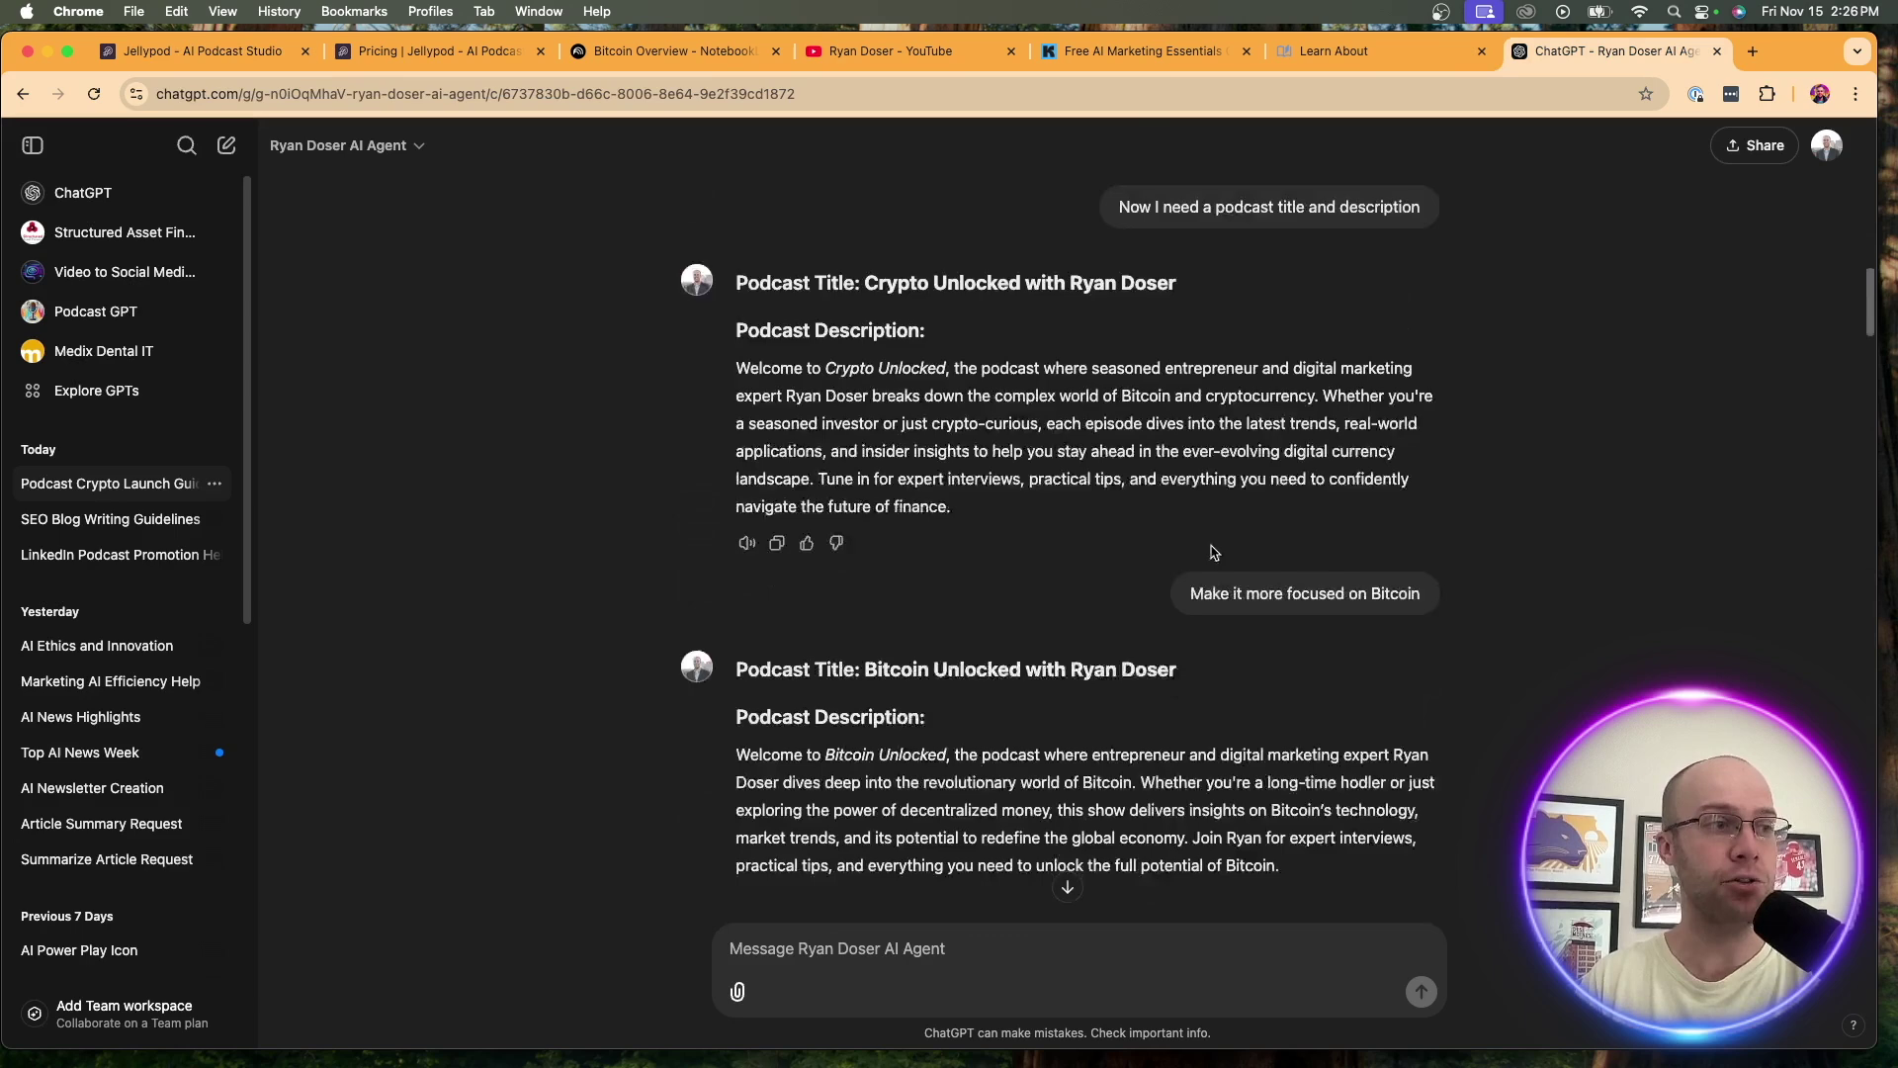
{"action": "scroll", "coordinate": [1093, 464], "scroll_direction": "up", "scroll_amount": 2}
{"action": "left_click_drag", "start_coordinate": [1315, 506], "coordinate": [1205, 502]}
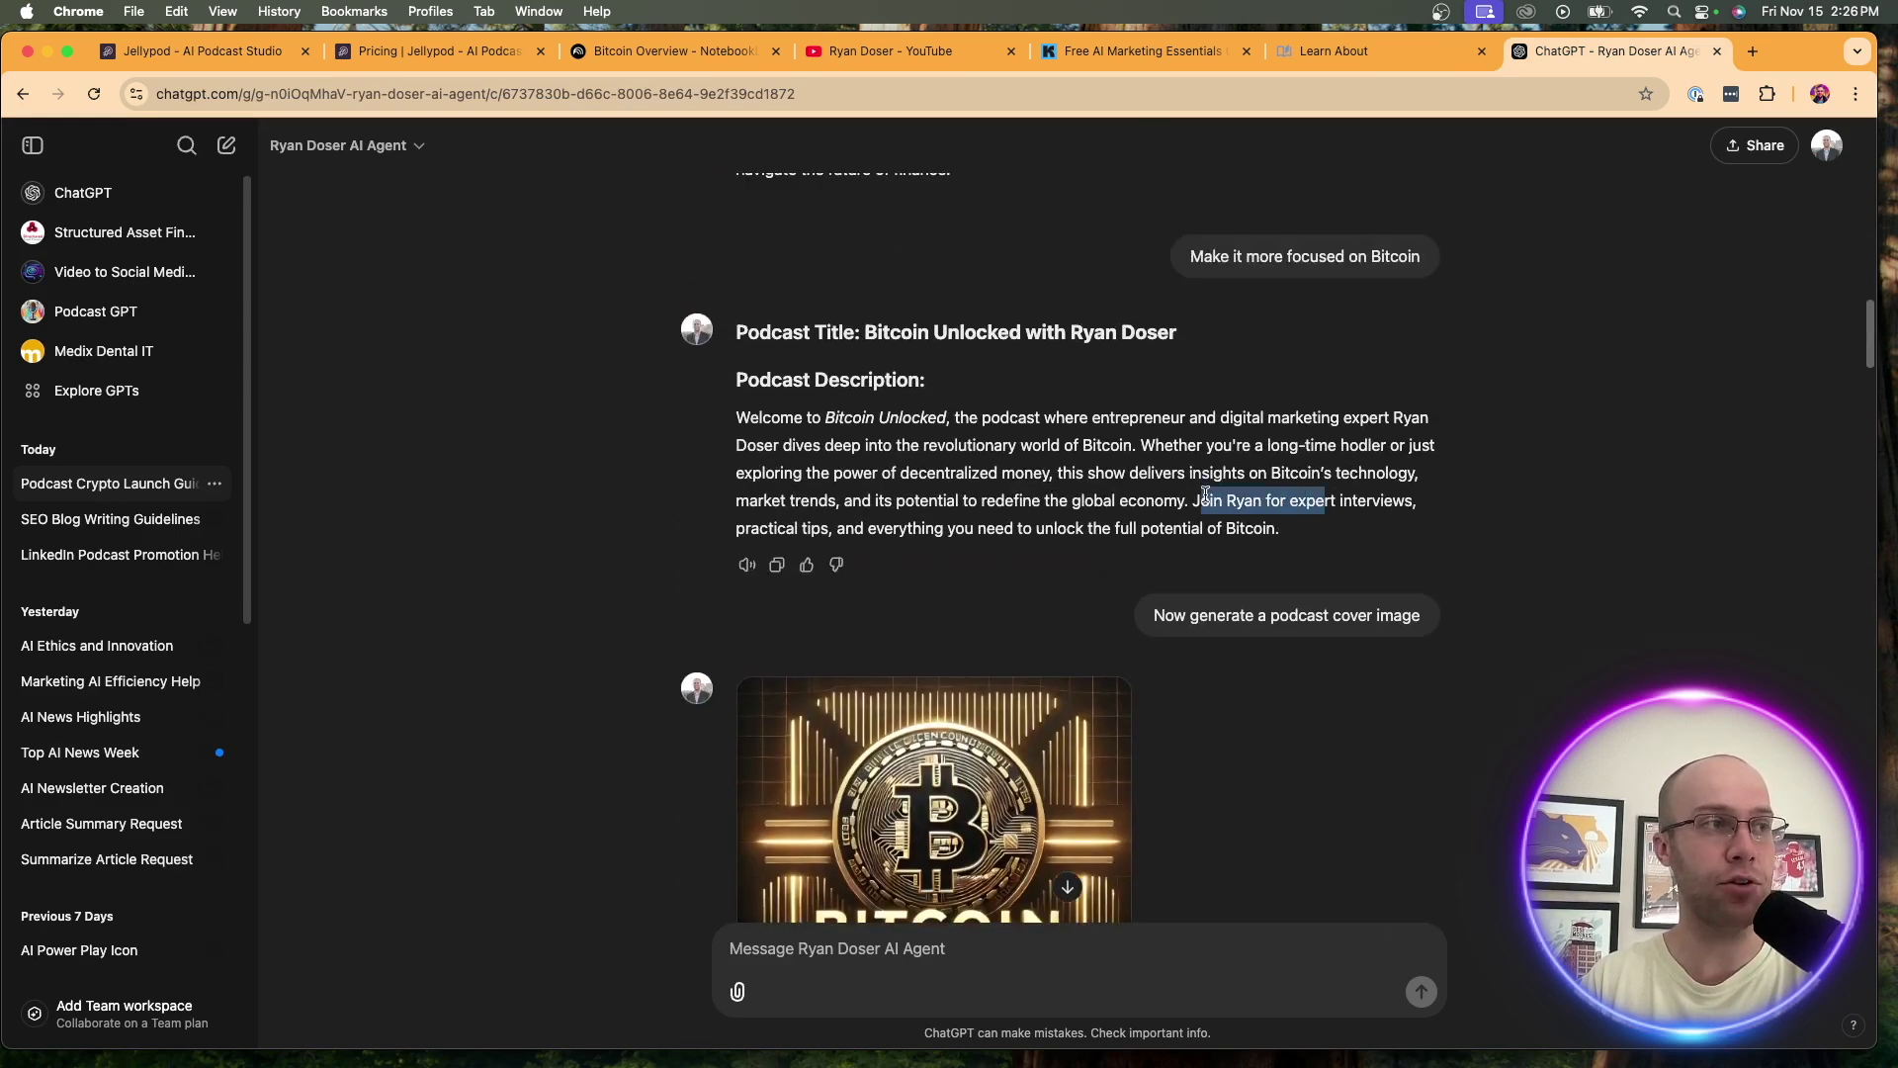
{"action": "left_click", "coordinate": [1012, 437]}
Review the generated podcast cover image and the first episode's title and description in the ChatGPT conversation.
{"action": "scroll", "coordinate": [1150, 435], "scroll_direction": "down", "scroll_amount": 1}
{"action": "scroll", "coordinate": [1150, 435], "scroll_direction": "down", "scroll_amount": 4}
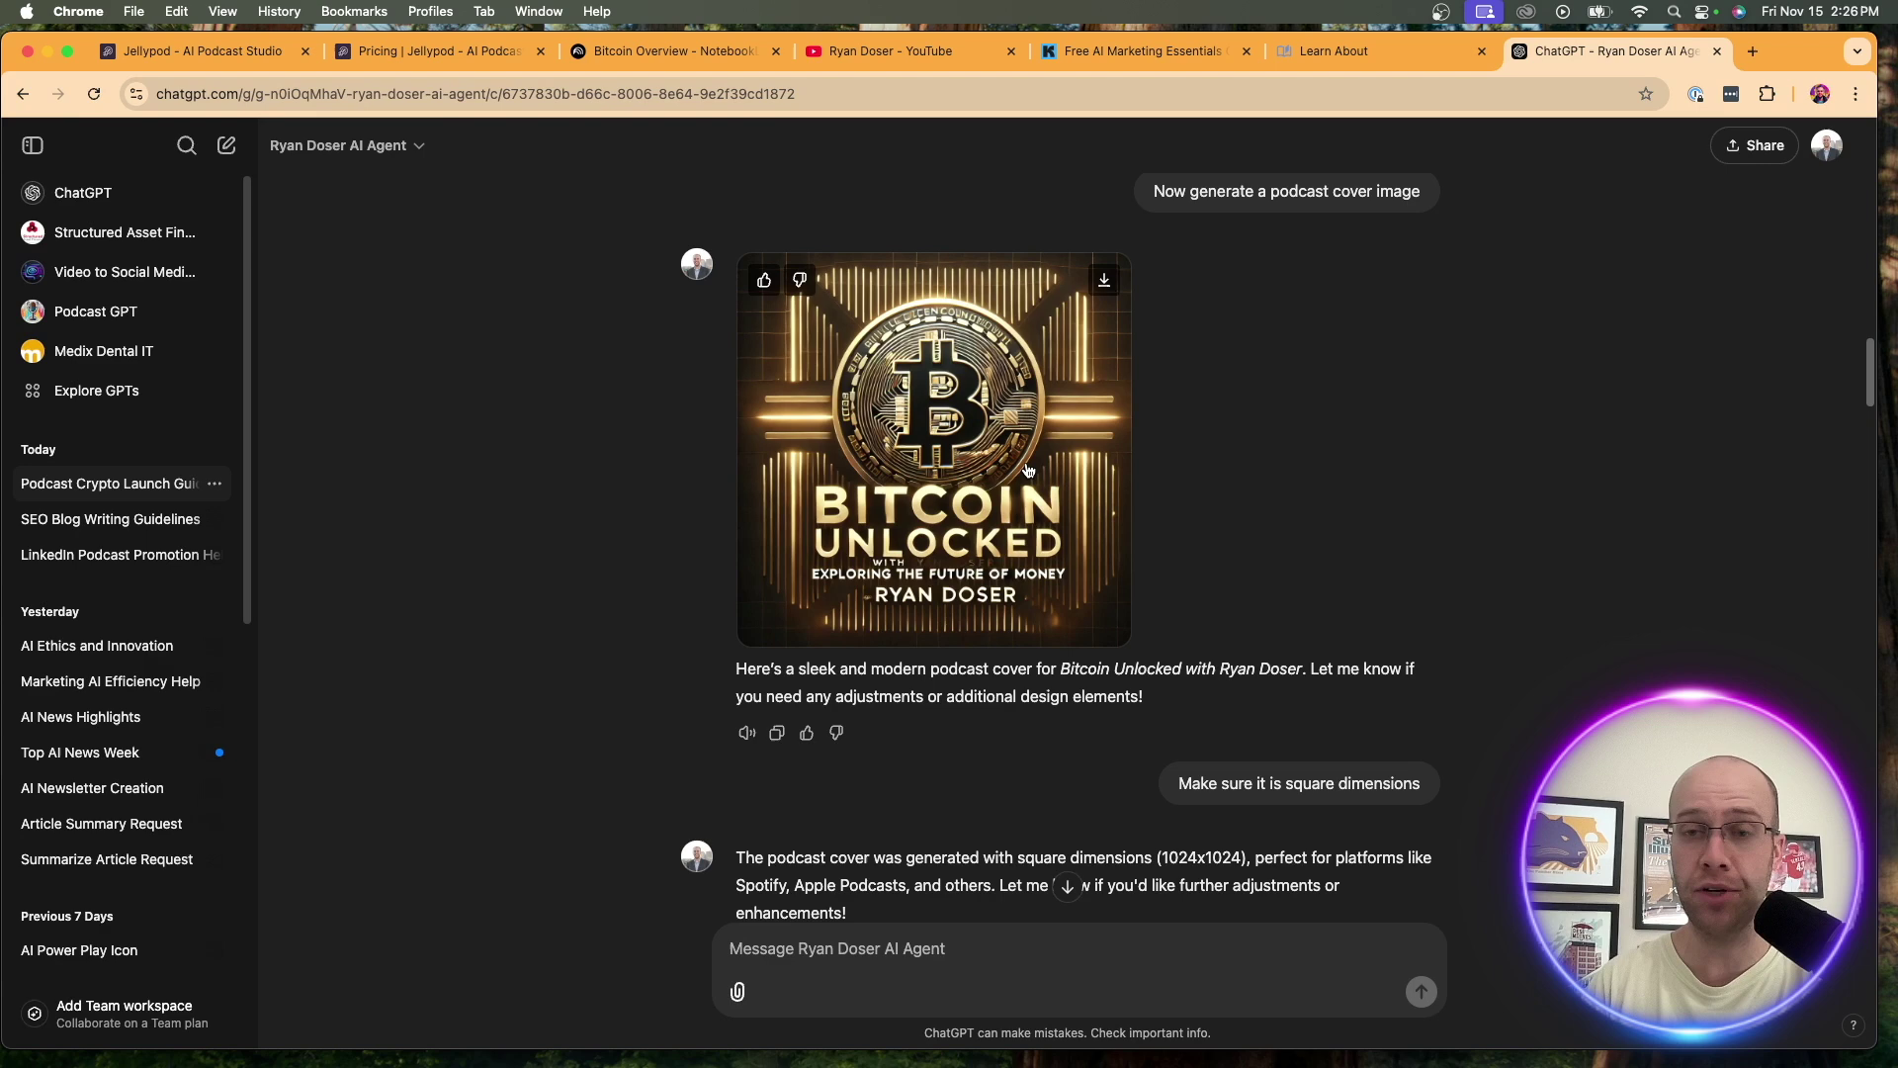
{"action": "scroll", "coordinate": [1029, 471], "scroll_direction": "down", "scroll_amount": 7}
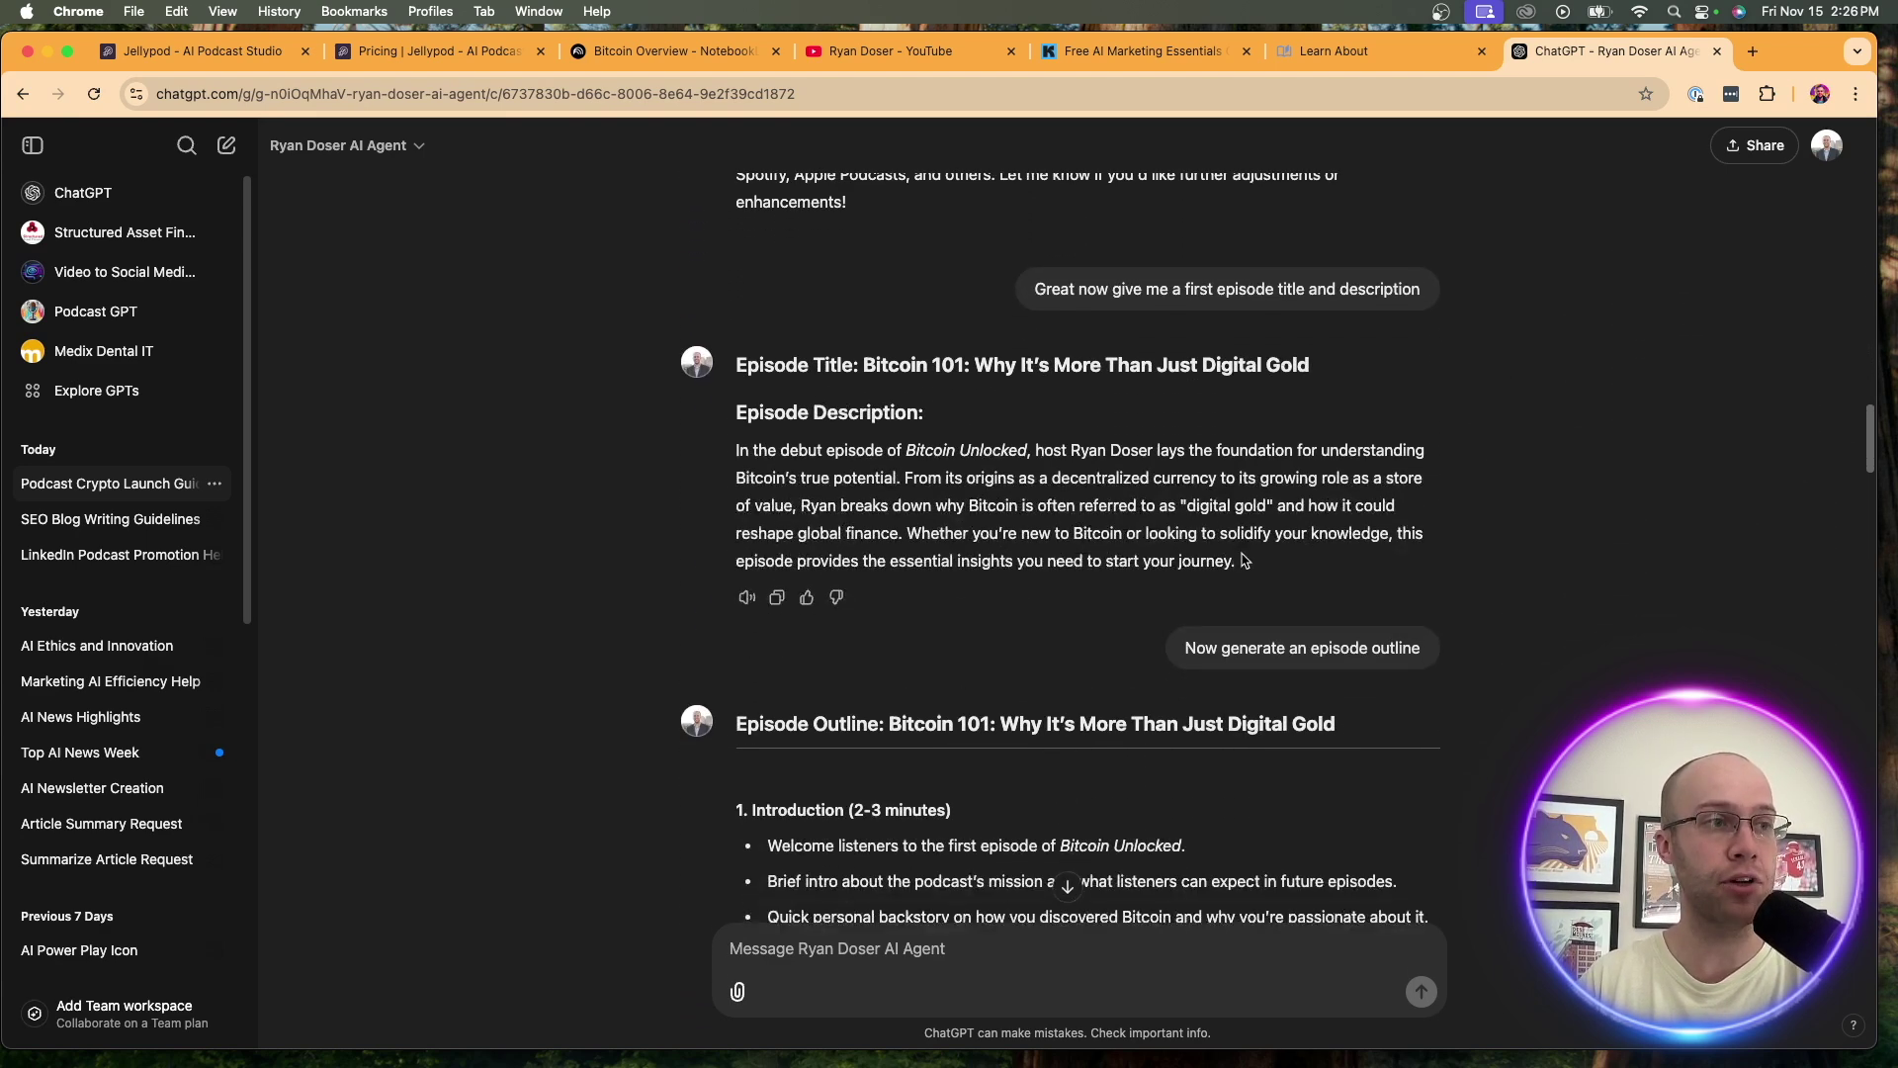
{"action": "left_click_drag", "start_coordinate": [1242, 560], "coordinate": [870, 447]}
{"action": "left_click", "coordinate": [871, 447]}
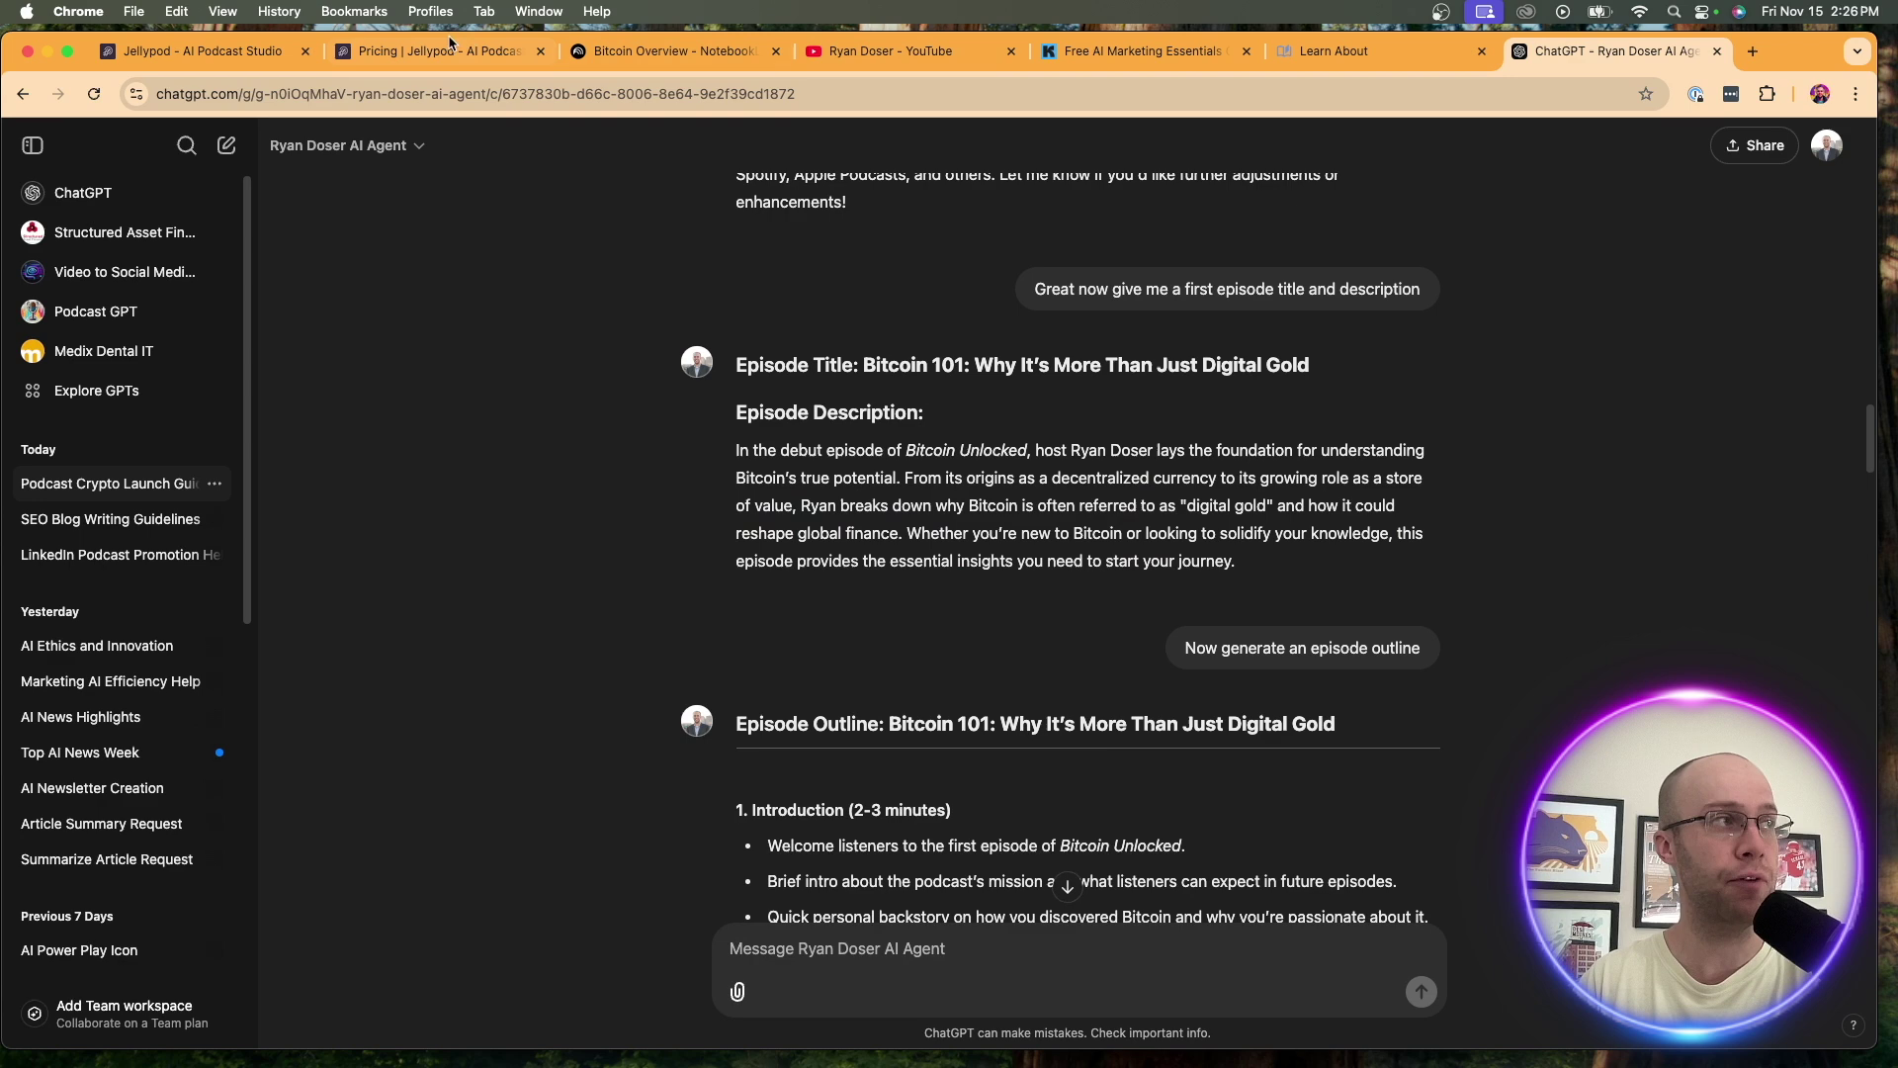
Return to the podcast in Jellypod and open the draft episode "Bitcoin Price Predictions for 2025: What the Future Holds".
{"action": "left_click", "coordinate": [212, 50]}
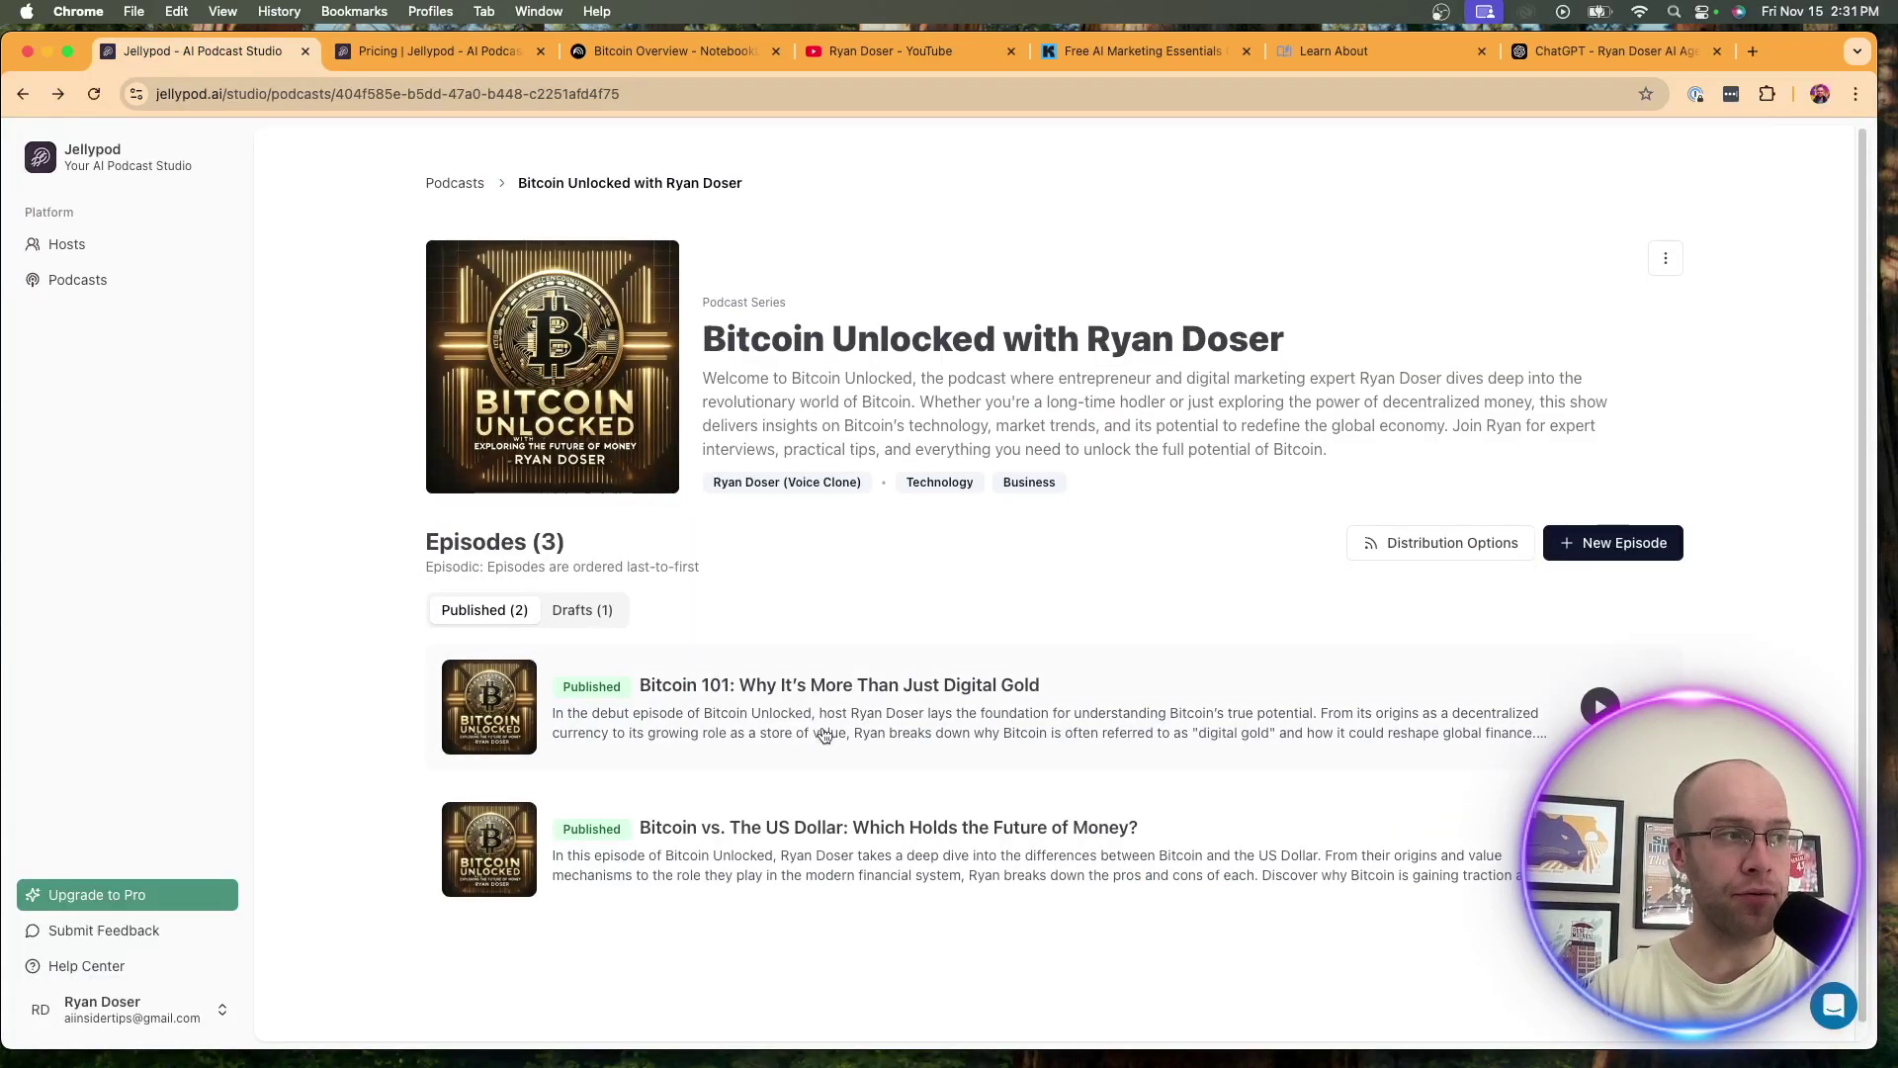
{"action": "scroll", "coordinate": [799, 645], "scroll_direction": "down", "scroll_amount": 1}
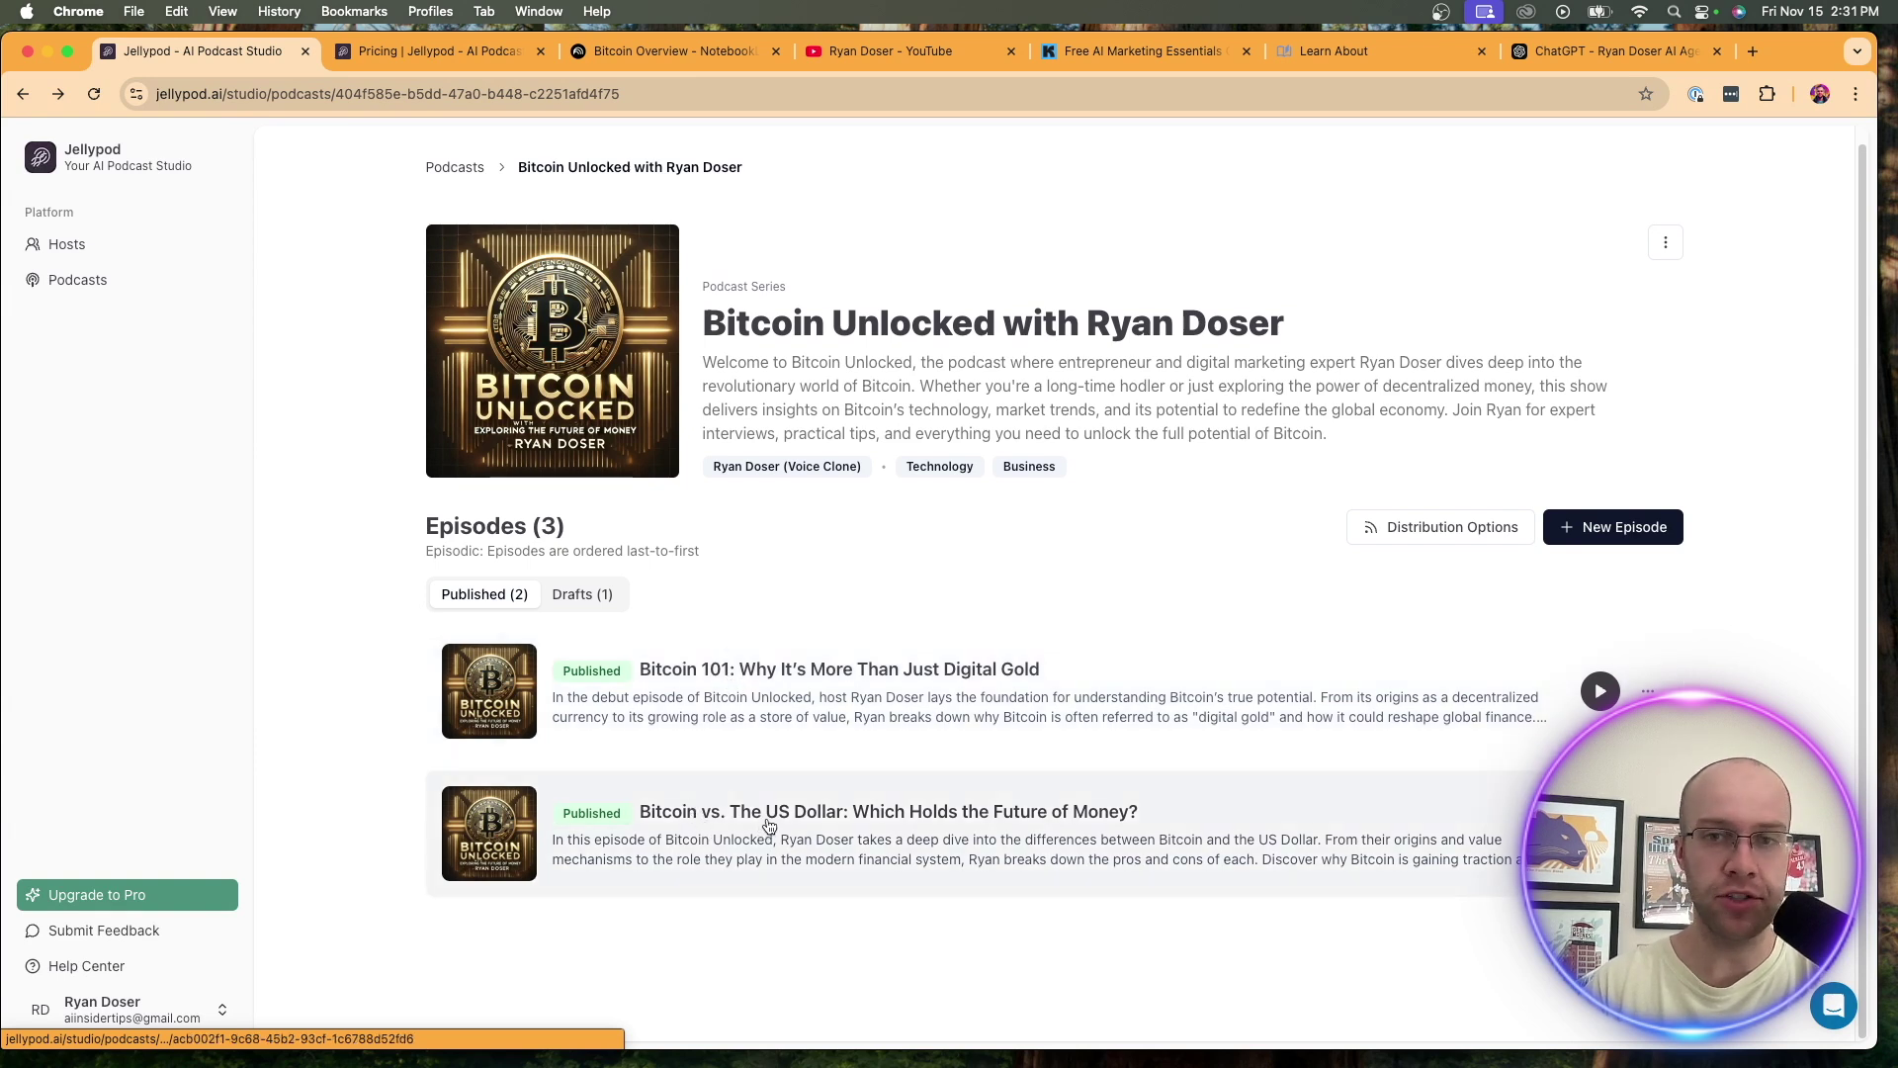
{"action": "left_click", "coordinate": [583, 595]}
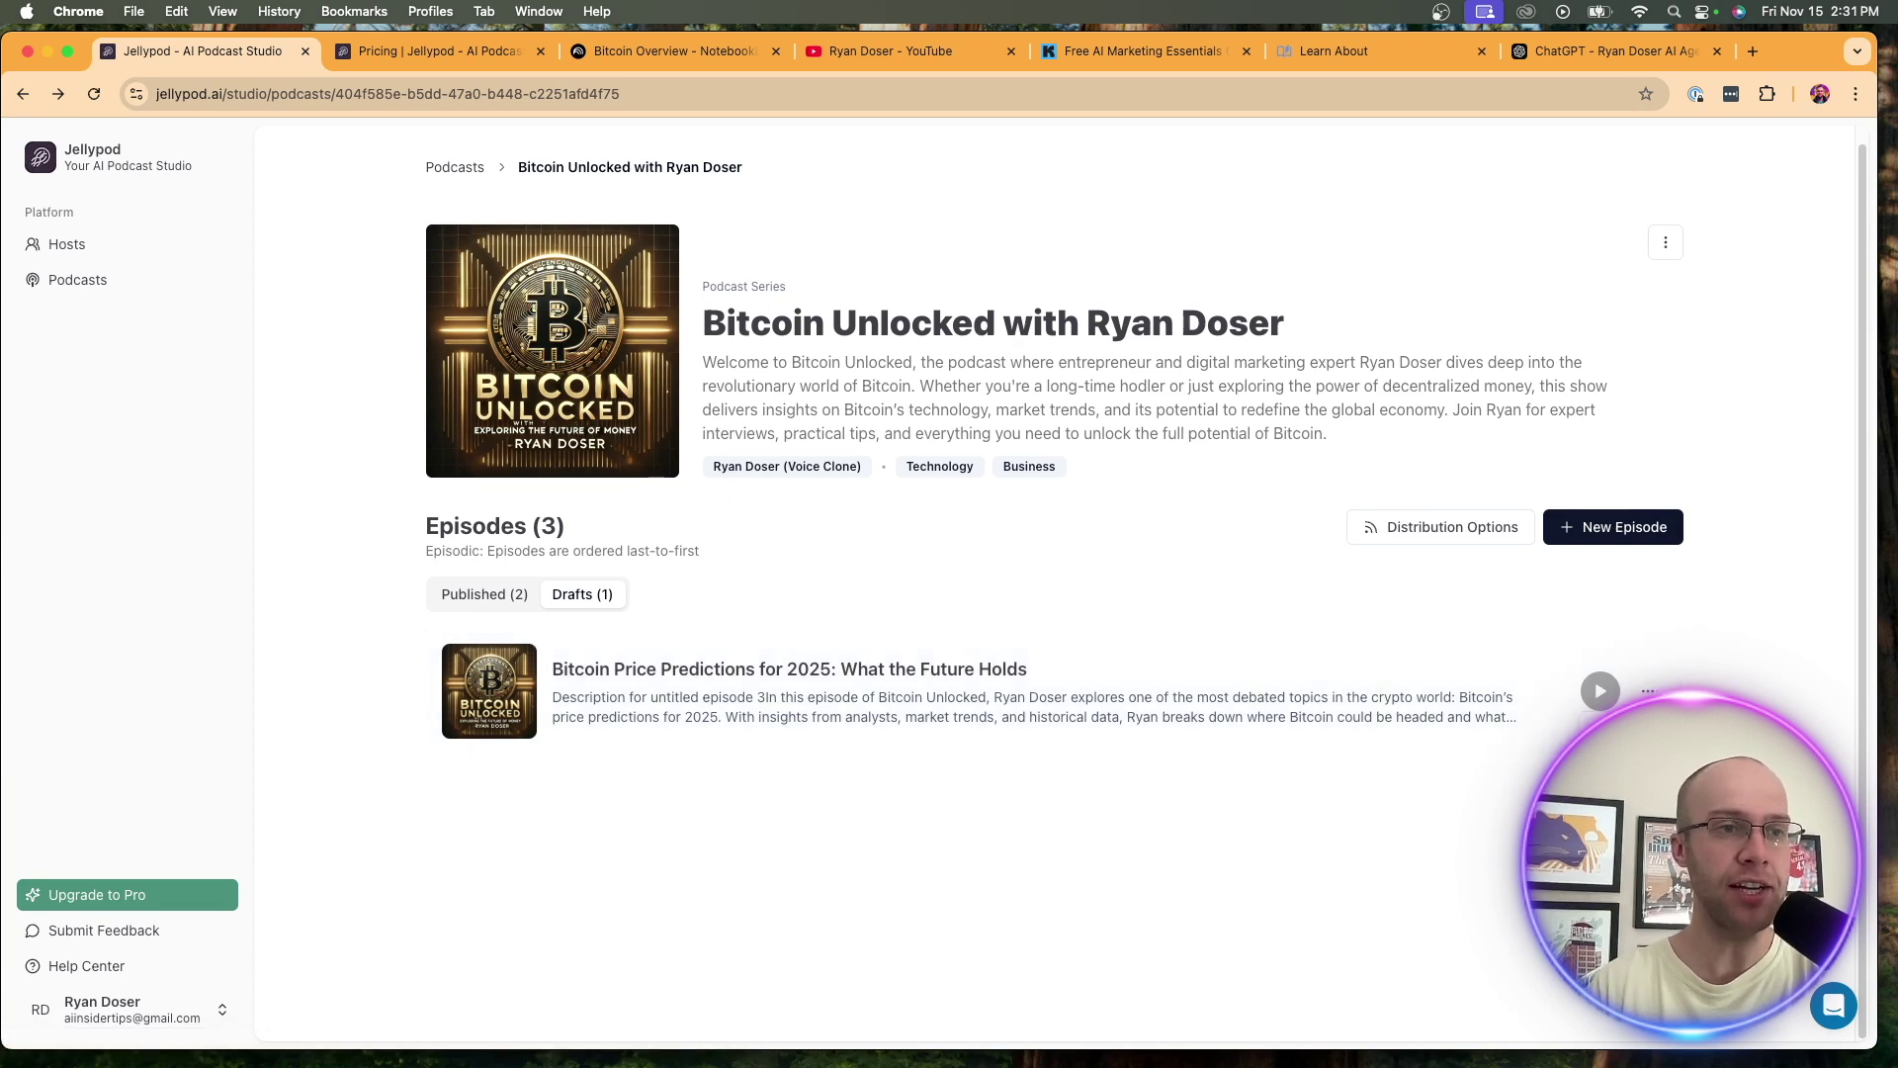
{"action": "left_click", "coordinate": [1335, 692]}
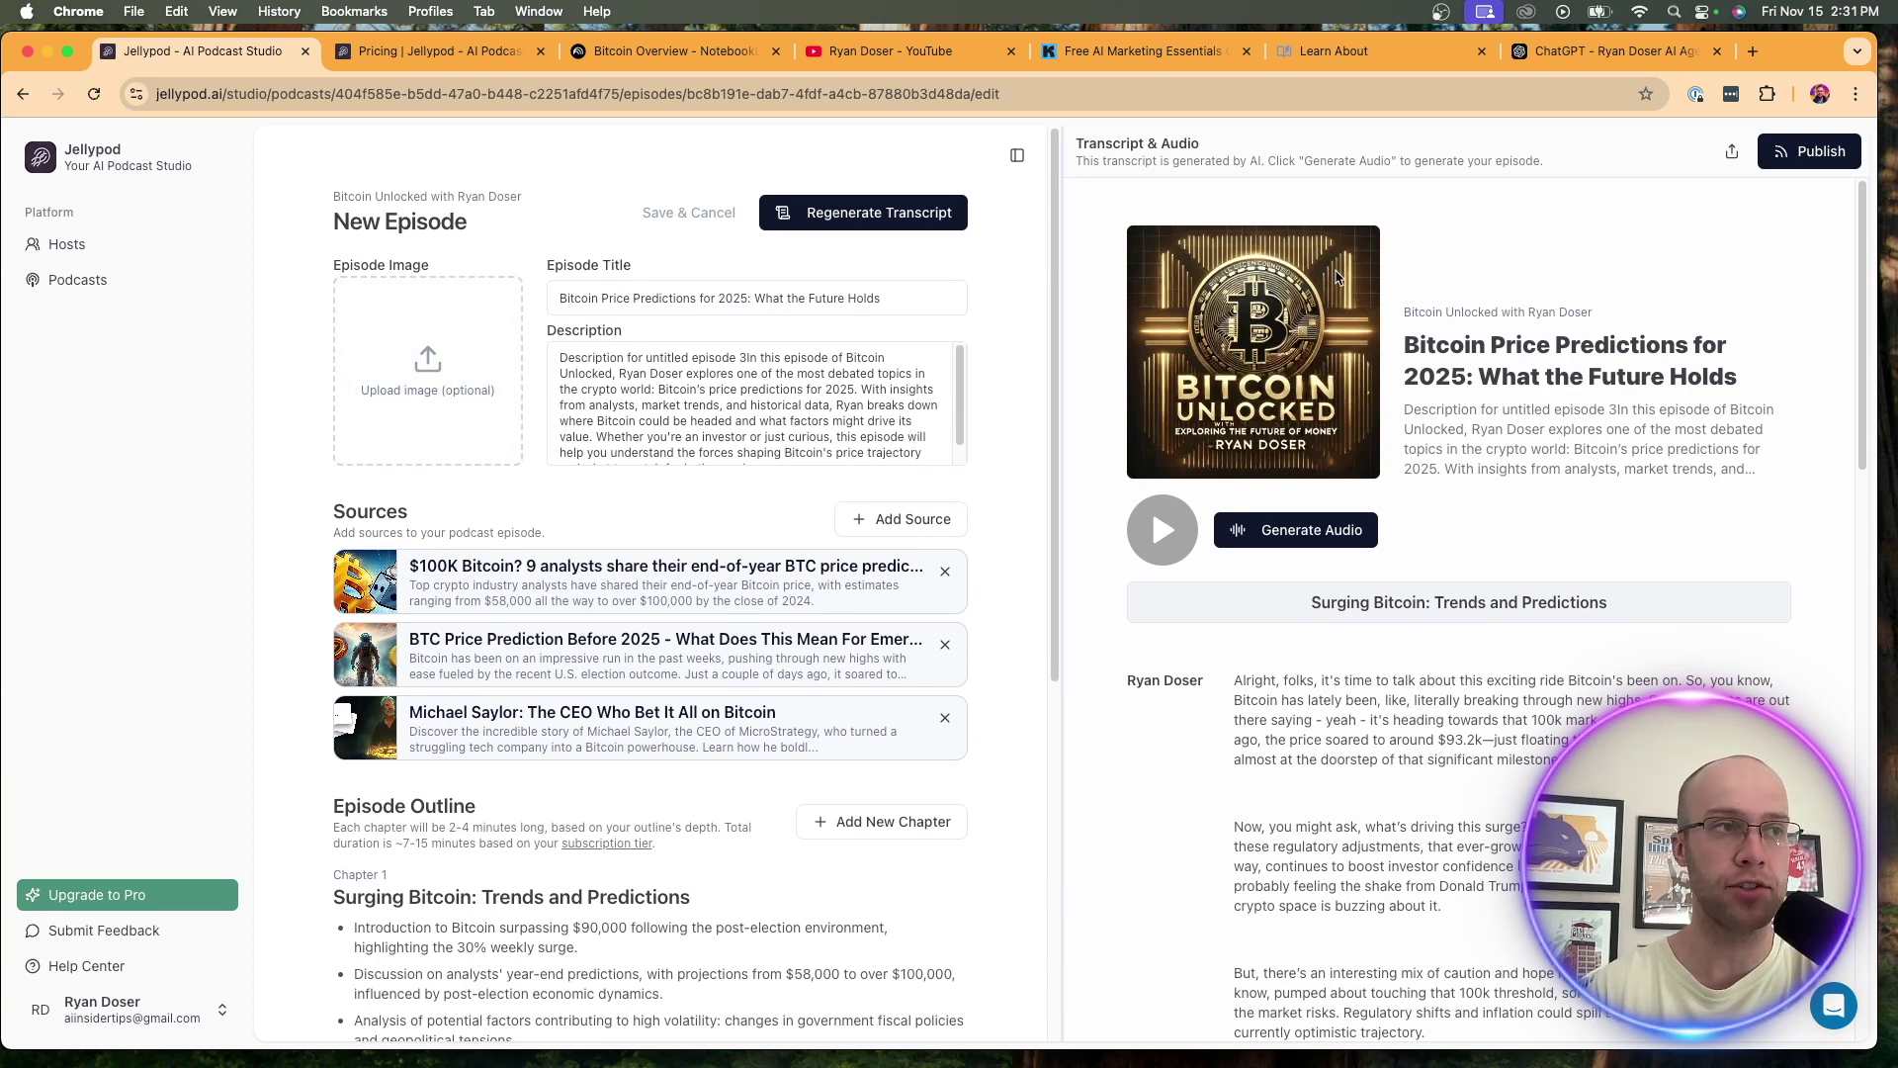
Look over the draft episode's title, description and source list, highlighting the title and description text.
{"action": "triple_click", "coordinate": [682, 298]}
{"action": "left_click", "coordinate": [690, 298]}
{"action": "triple_click", "coordinate": [694, 297]}
{"action": "left_click_drag", "start_coordinate": [692, 395], "coordinate": [745, 507]}
{"action": "left_click", "coordinate": [745, 508]}
{"action": "scroll", "coordinate": [679, 519], "scroll_direction": "down", "scroll_amount": 1}
{"action": "scroll", "coordinate": [678, 519], "scroll_direction": "down", "scroll_amount": 1}
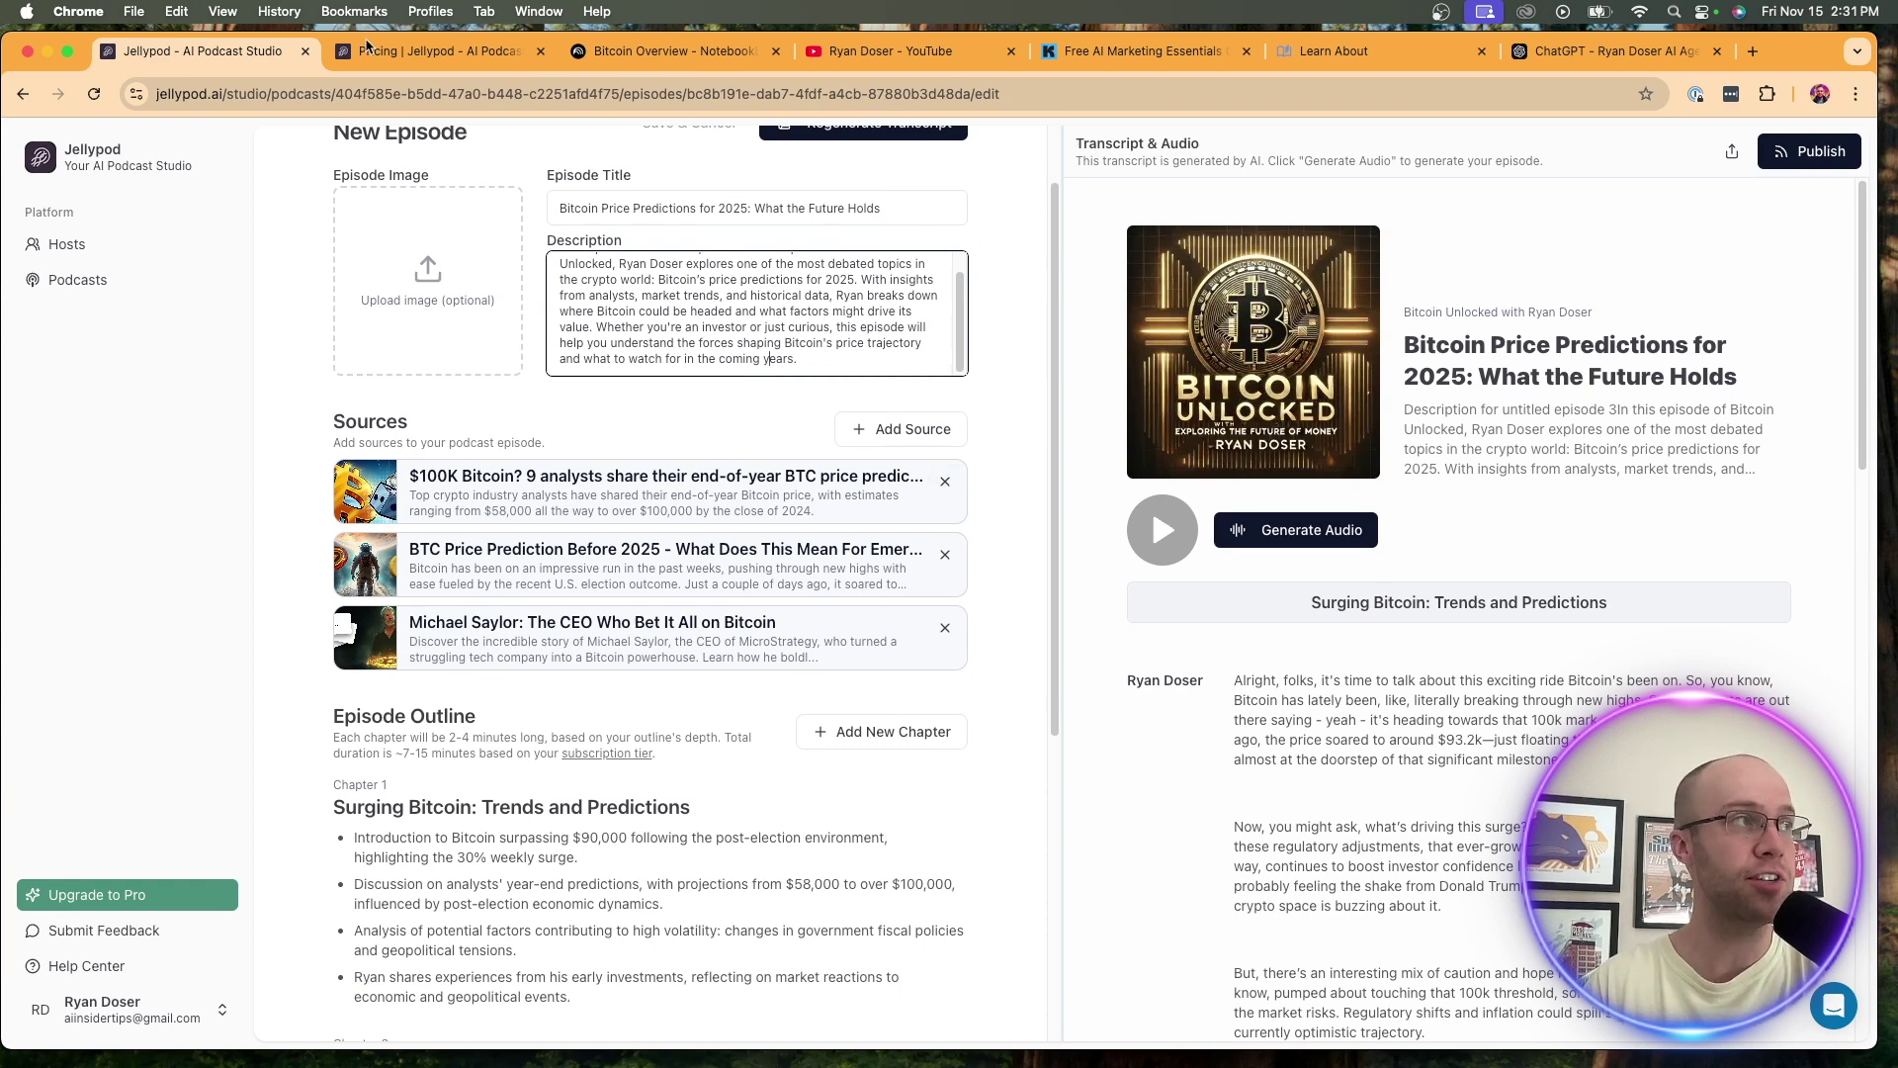
Switch to the Bitcoin Overview notebook in NotebookLM to view its sources, and return to the Jellypod draft episode.
{"action": "left_click", "coordinate": [673, 50]}
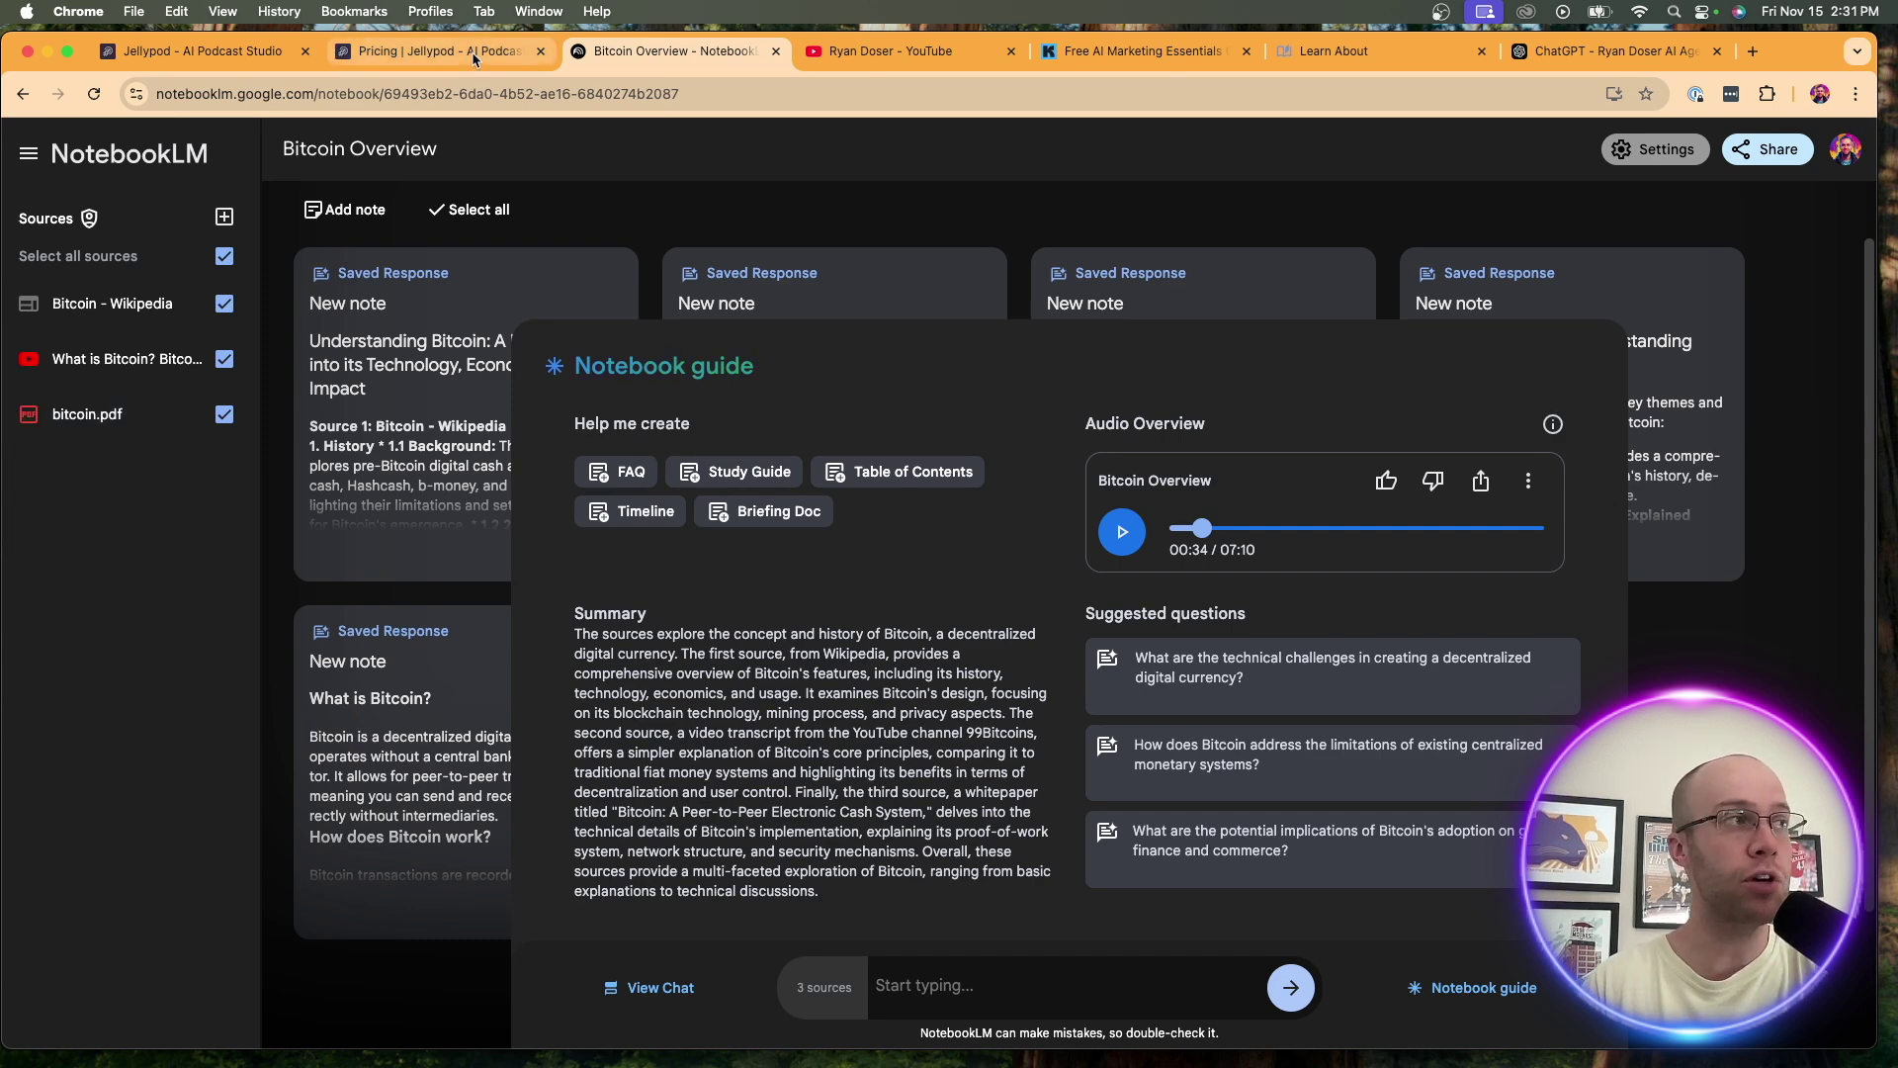
{"action": "left_click", "coordinate": [435, 50]}
{"action": "left_click", "coordinate": [203, 50]}
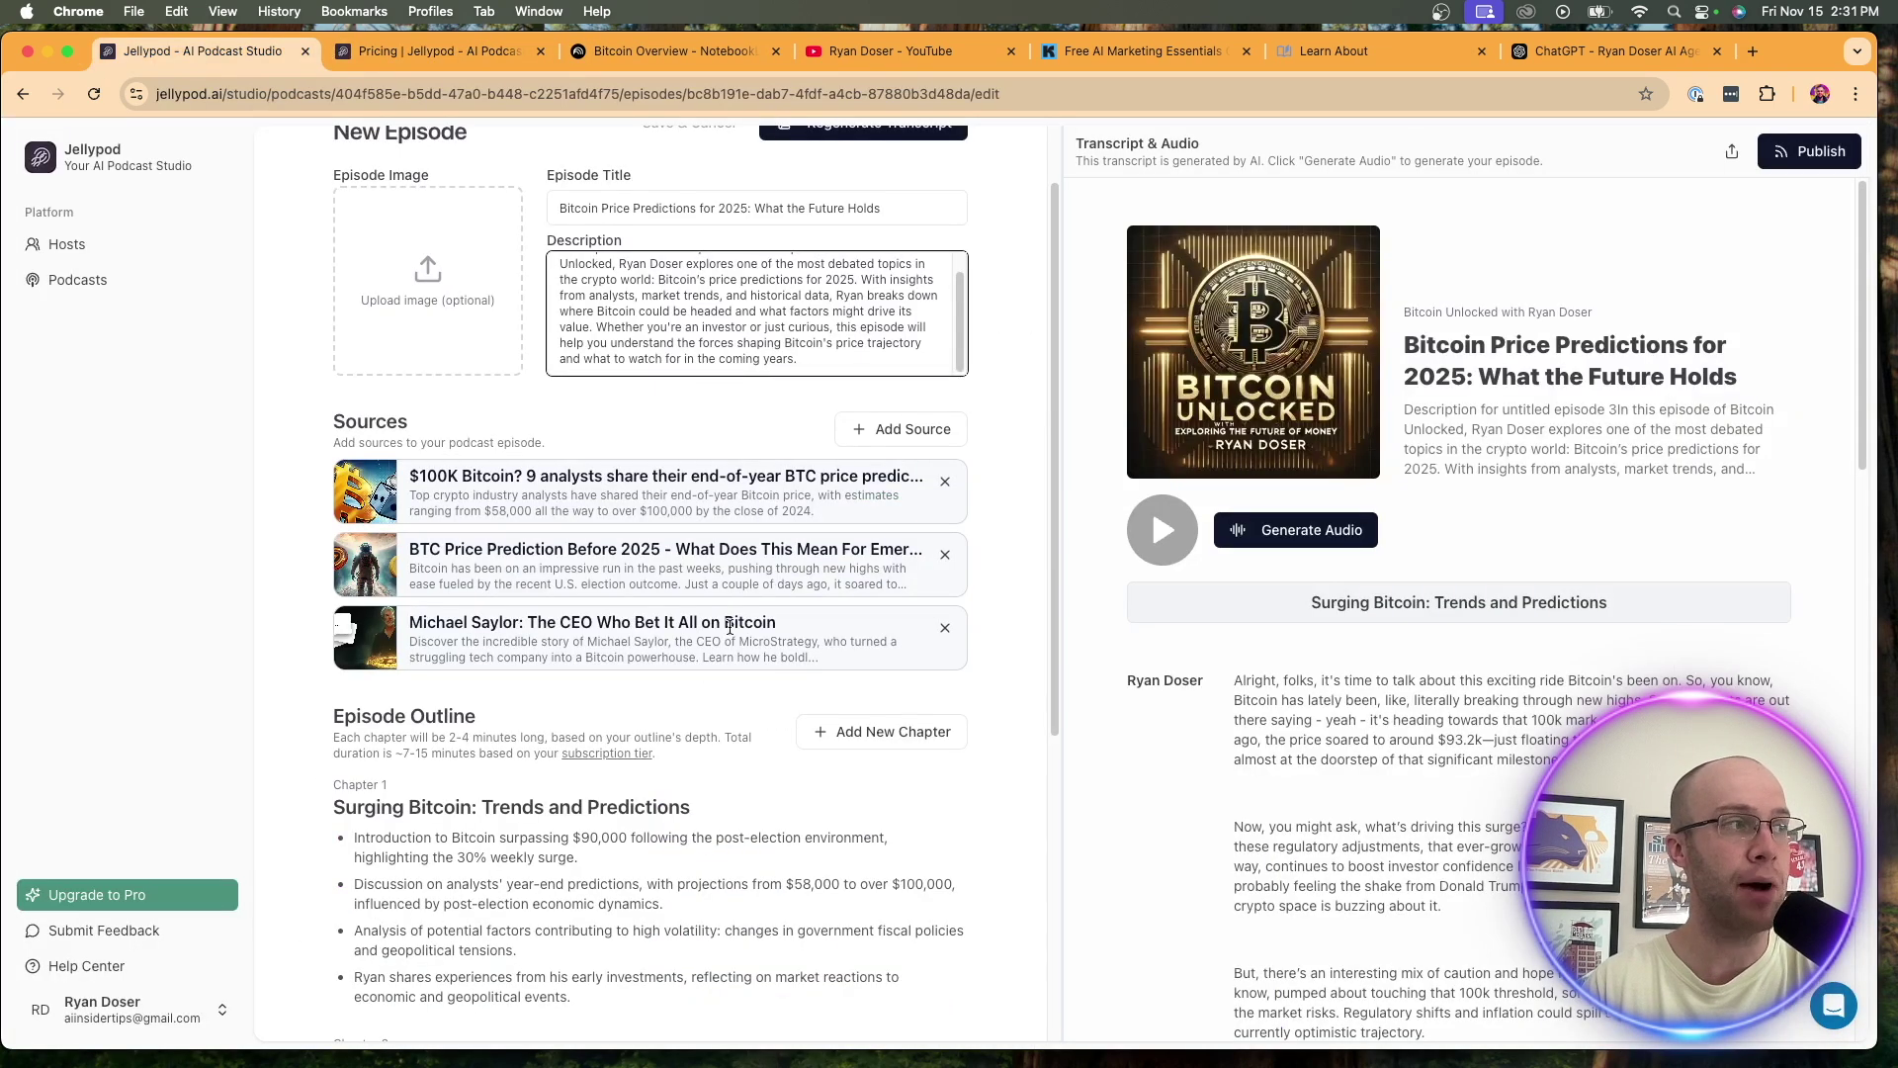
Try to add another source to the draft episode, dismiss the upgrade plans and look over the episode outline.
{"action": "scroll", "coordinate": [464, 620], "scroll_direction": "up", "scroll_amount": 2}
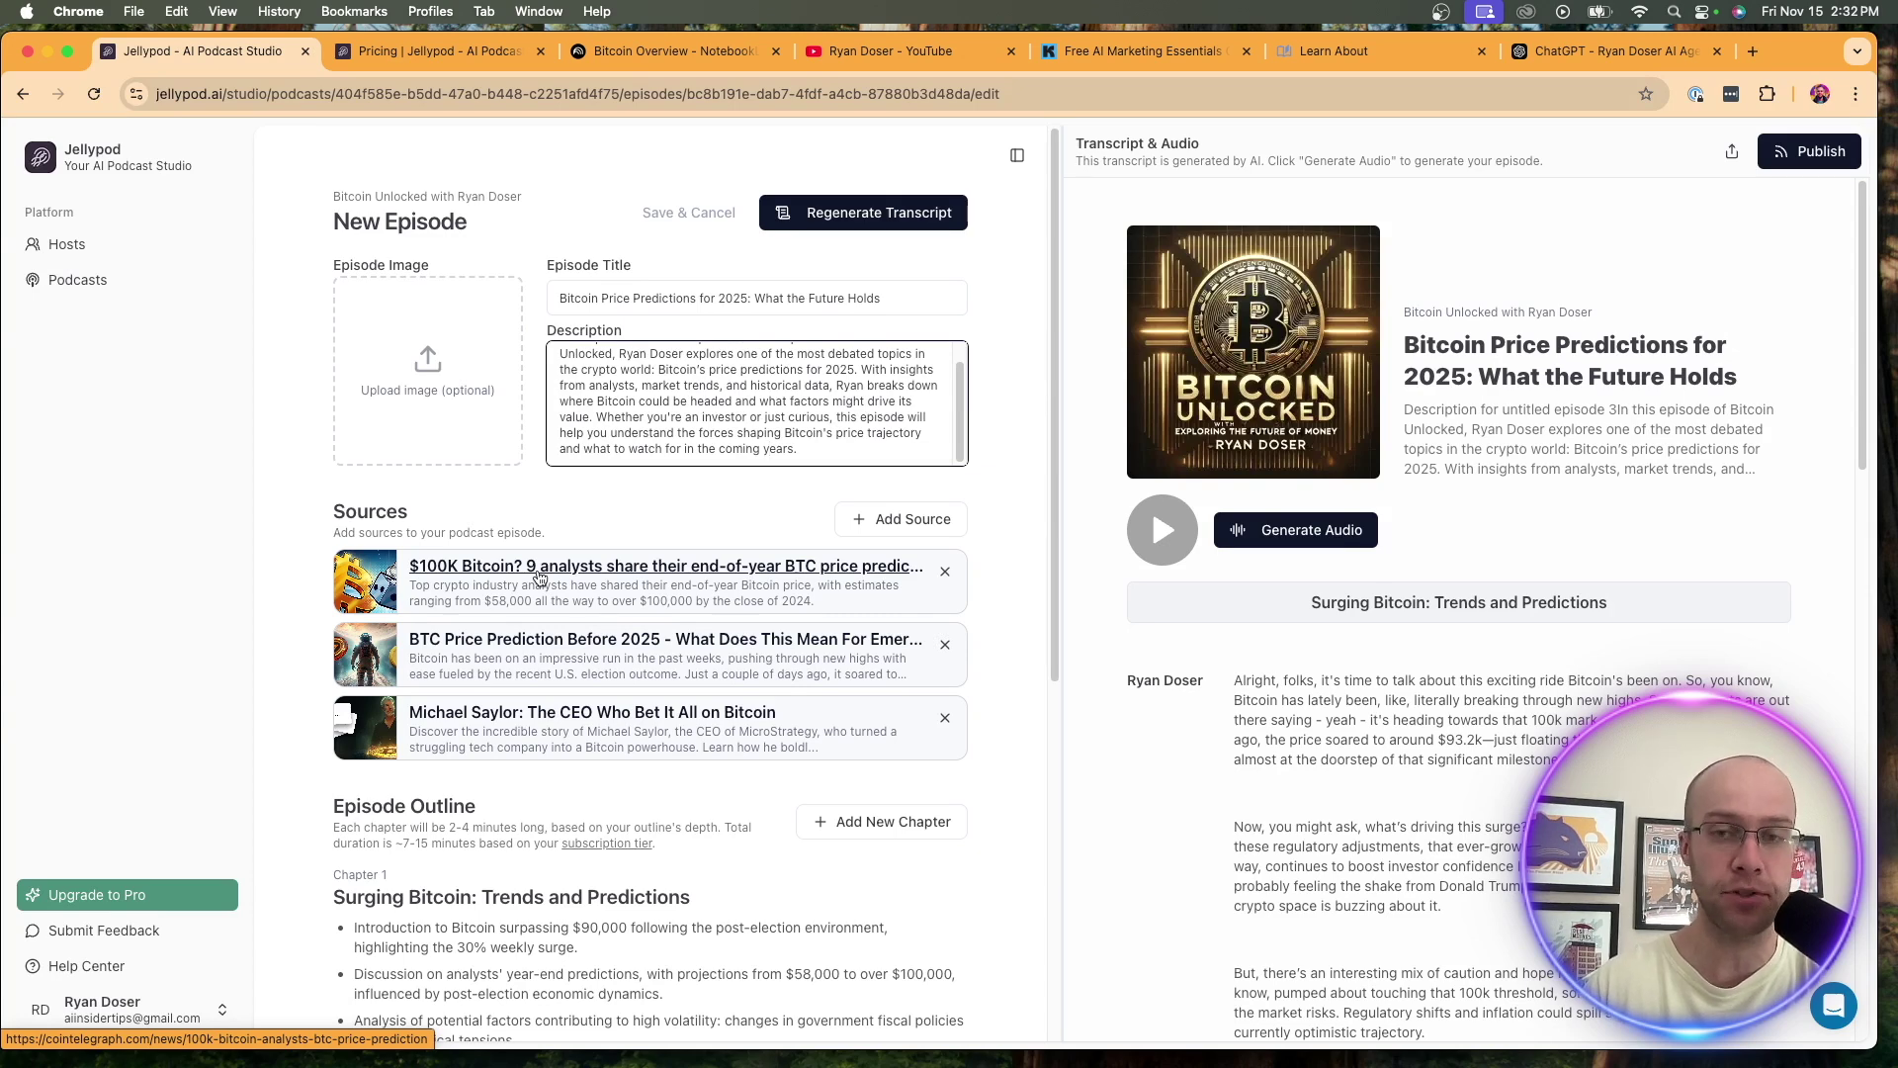
{"action": "scroll", "coordinate": [534, 484], "scroll_direction": "down", "scroll_amount": 3}
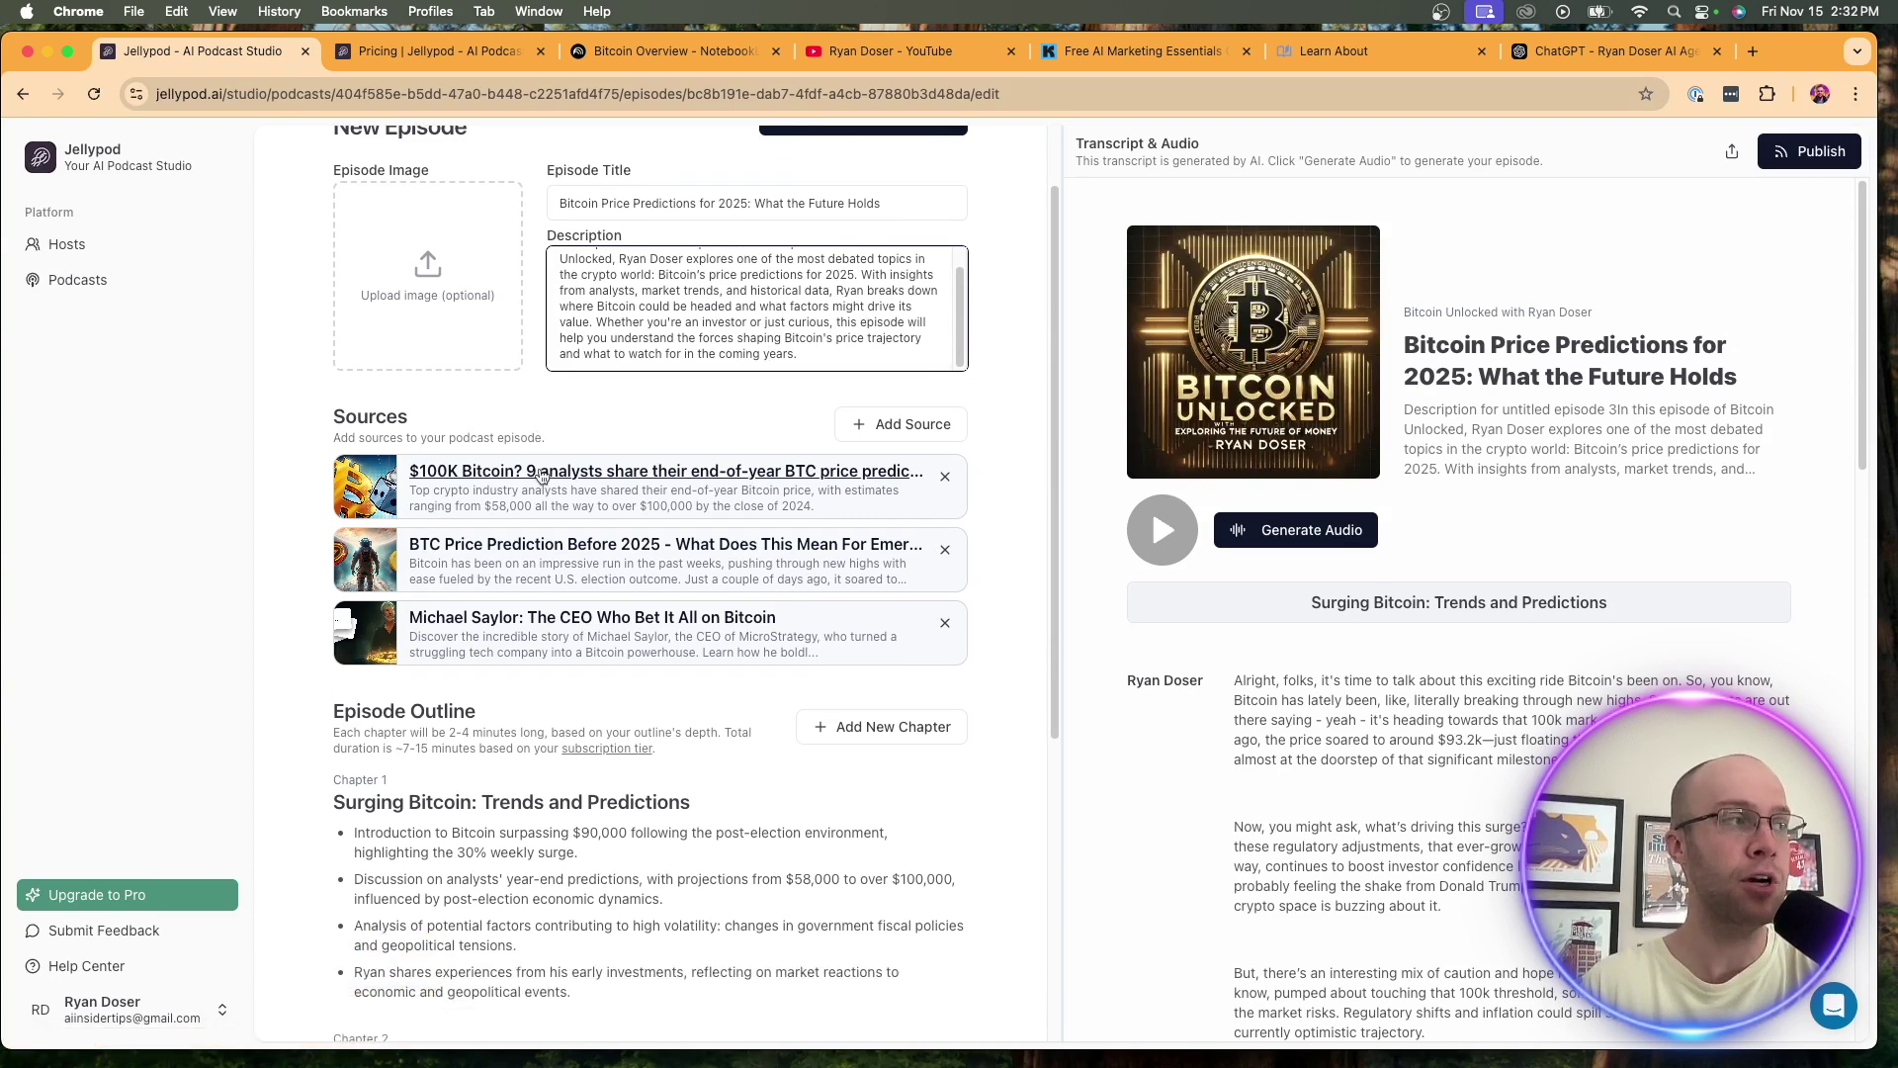
{"action": "scroll", "coordinate": [539, 490], "scroll_direction": "up", "scroll_amount": 2}
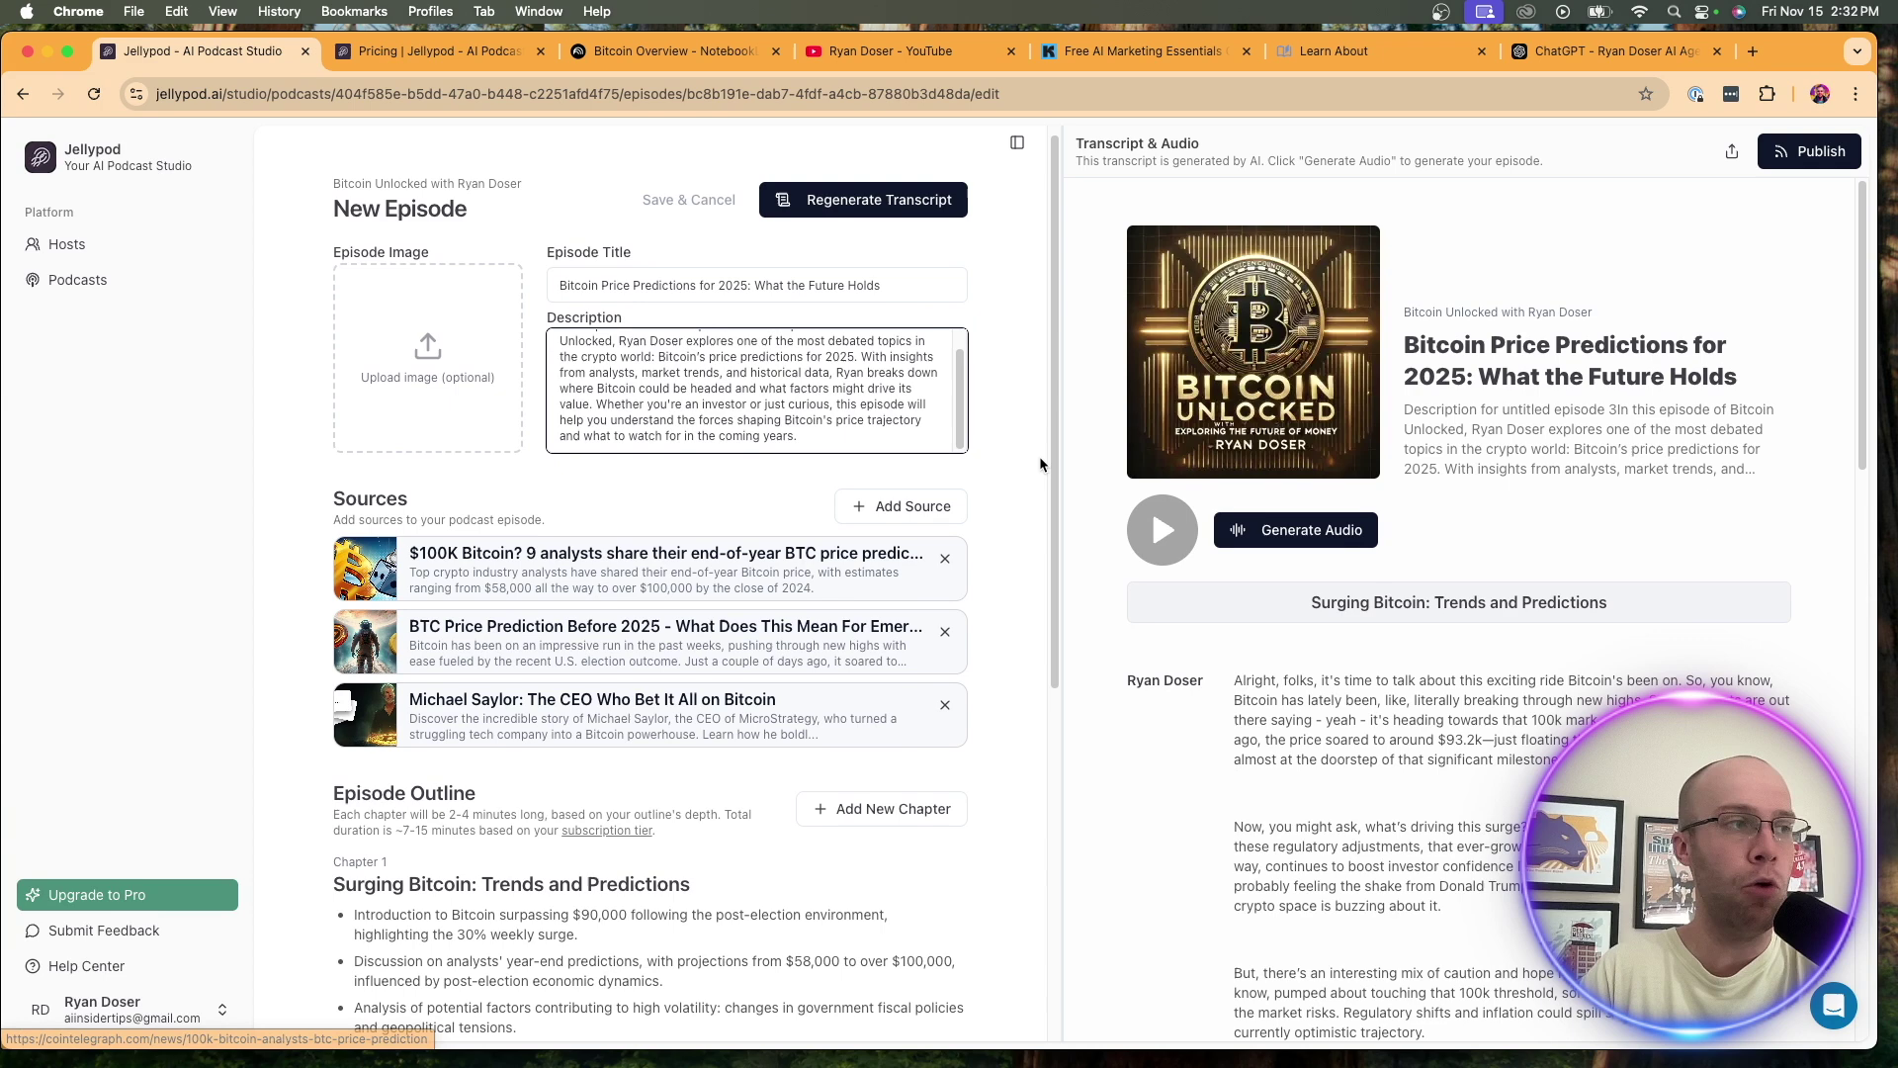
{"action": "left_click", "coordinate": [947, 512]}
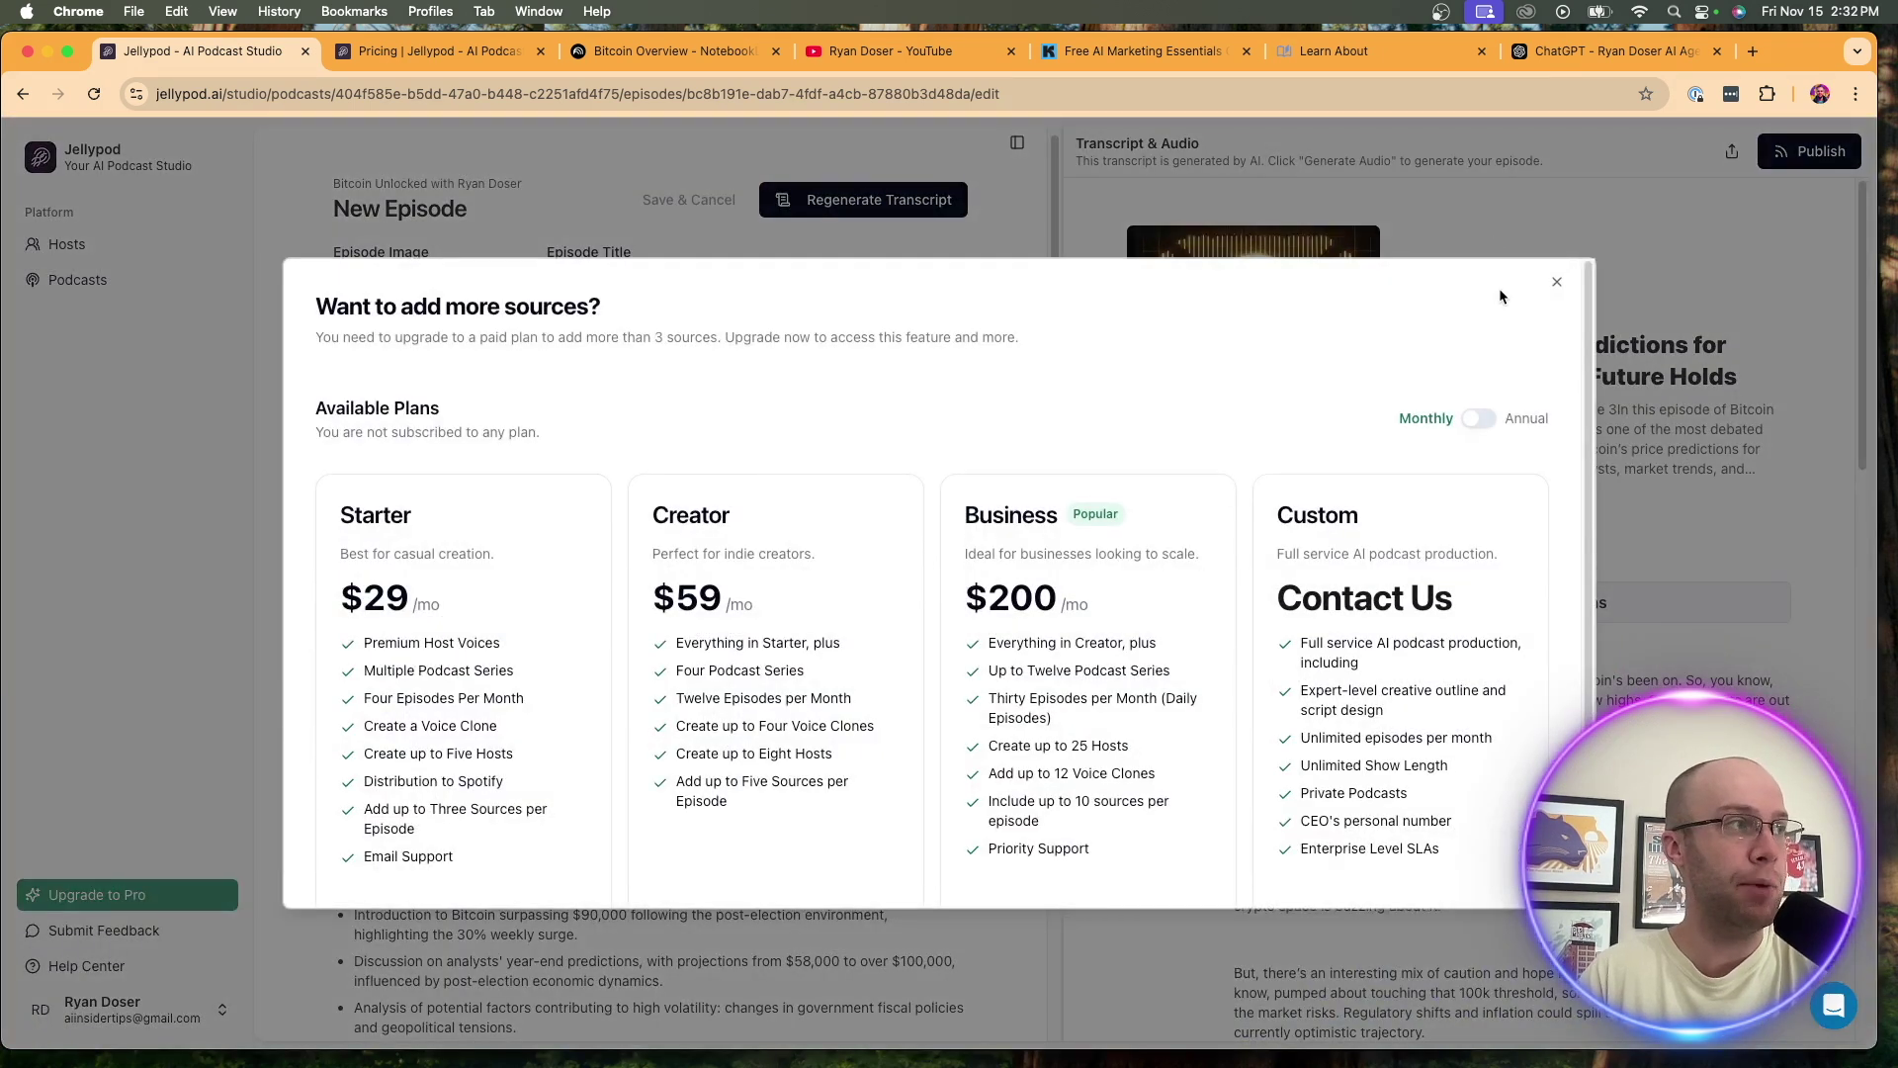
{"action": "left_click", "coordinate": [1557, 286]}
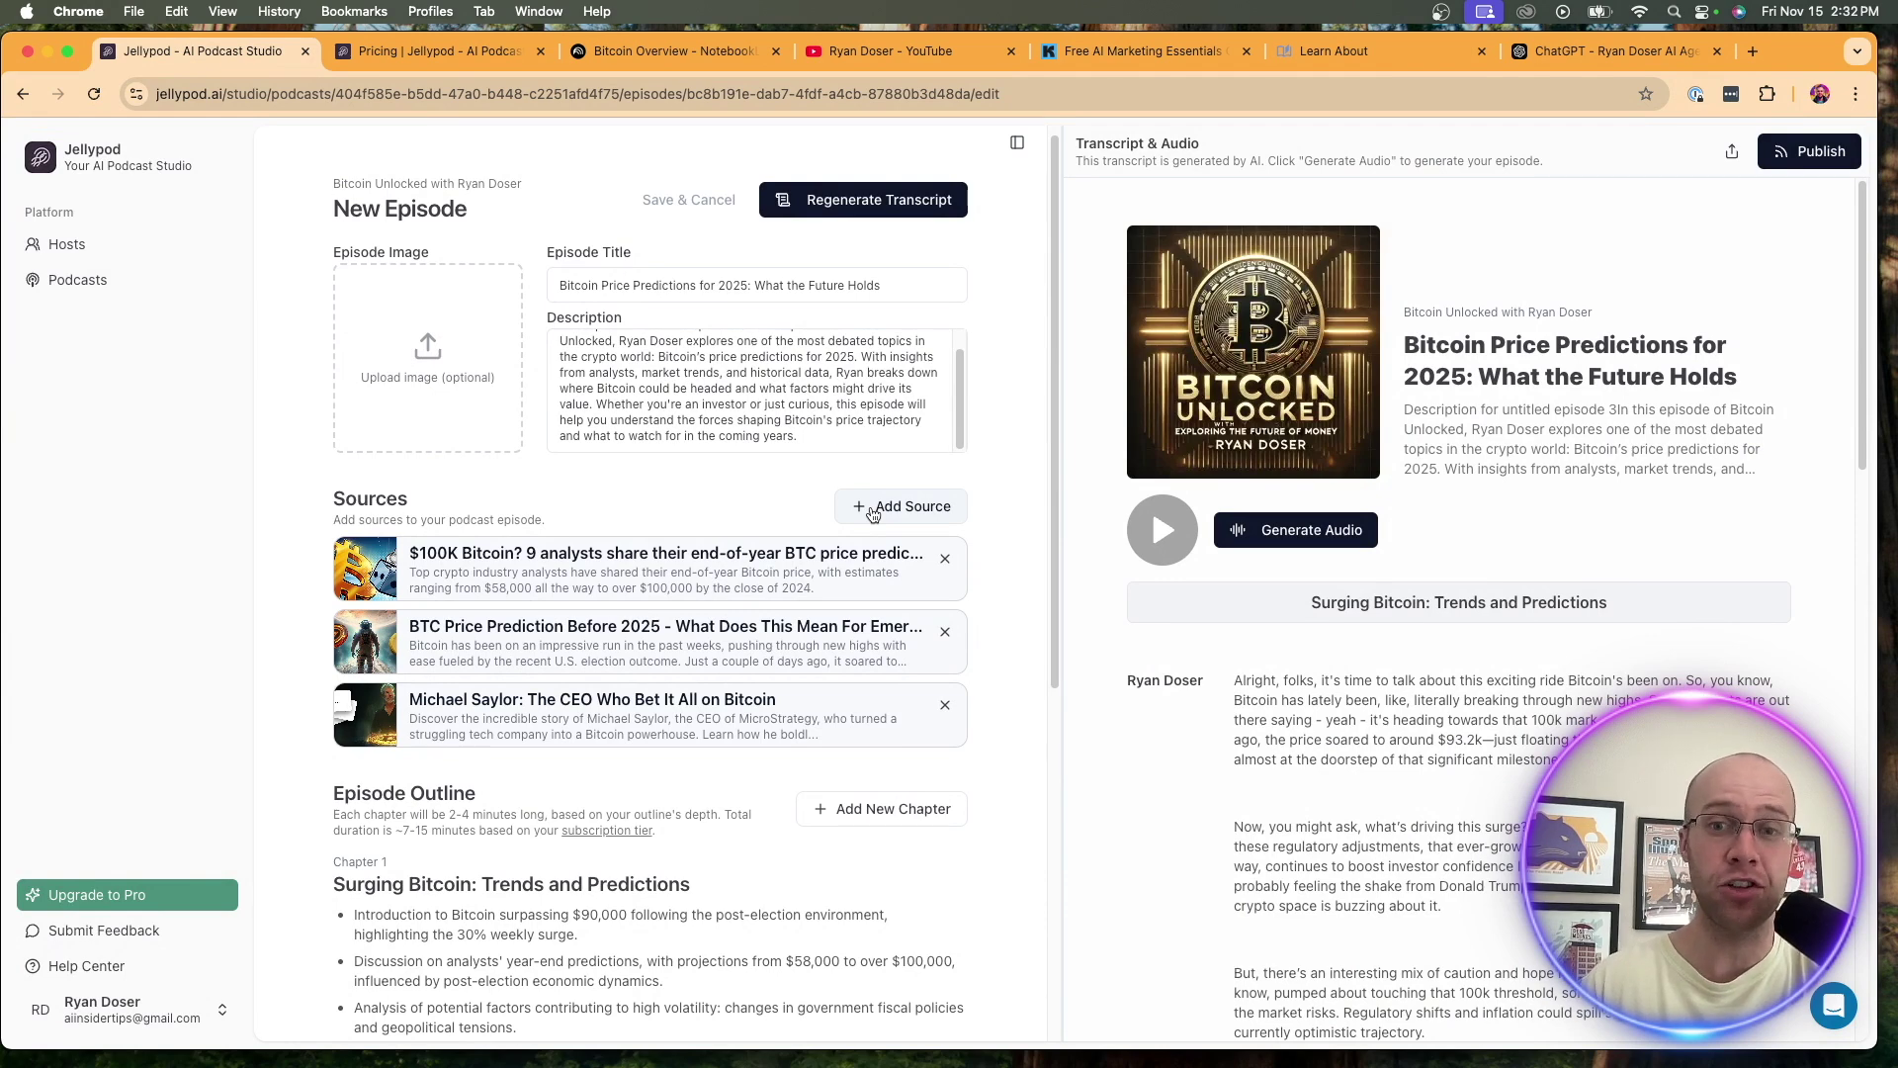
{"action": "scroll", "coordinate": [678, 441], "scroll_direction": "down", "scroll_amount": 5}
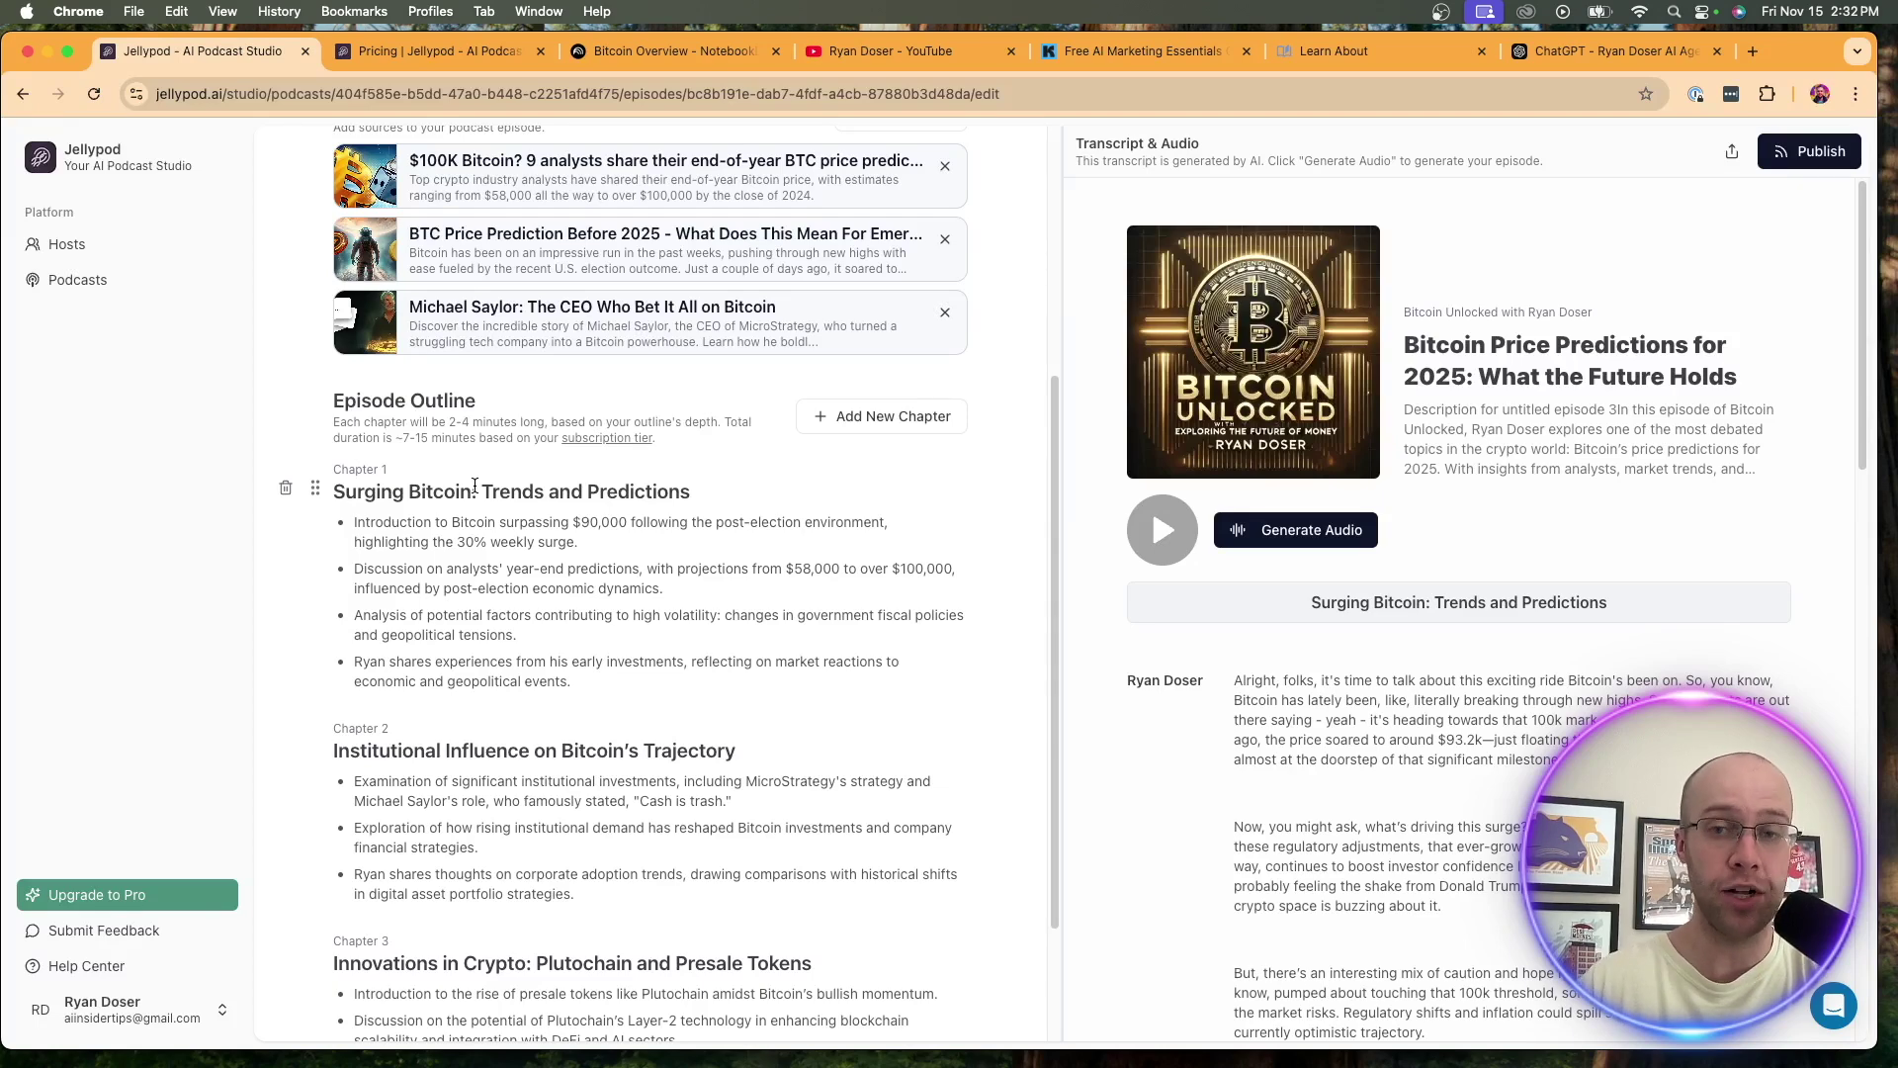
Switch to the ChatGPT conversation and review the episode outline request and the outline's opening sections for Bitcoin 101.
{"action": "left_click", "coordinate": [1609, 52]}
{"action": "scroll", "coordinate": [912, 604], "scroll_direction": "down", "scroll_amount": 4}
{"action": "left_click_drag", "start_coordinate": [1088, 709], "coordinate": [811, 416]}
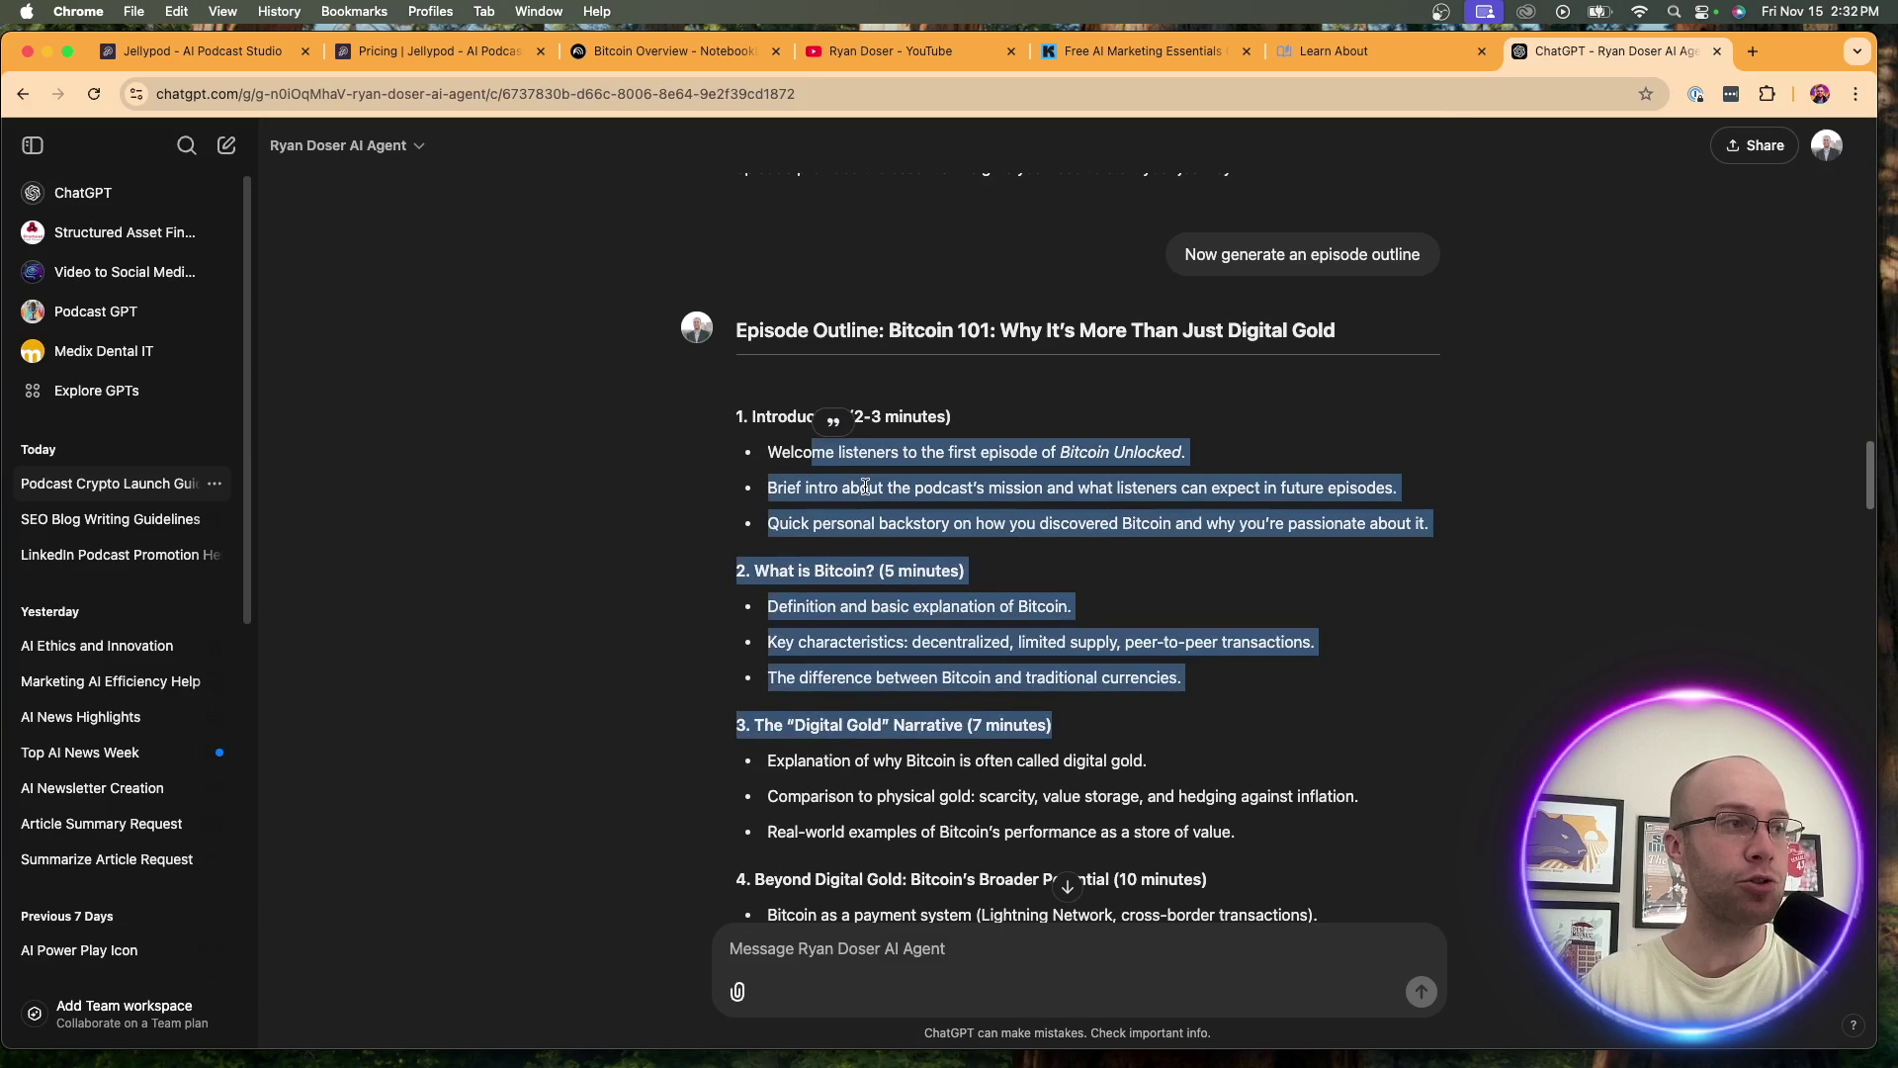
{"action": "left_click", "coordinate": [1036, 659]}
{"action": "left_click_drag", "start_coordinate": [1142, 756], "coordinate": [768, 449]}
{"action": "left_click", "coordinate": [841, 483]}
{"action": "scroll", "coordinate": [973, 481], "scroll_direction": "up", "scroll_amount": 1}
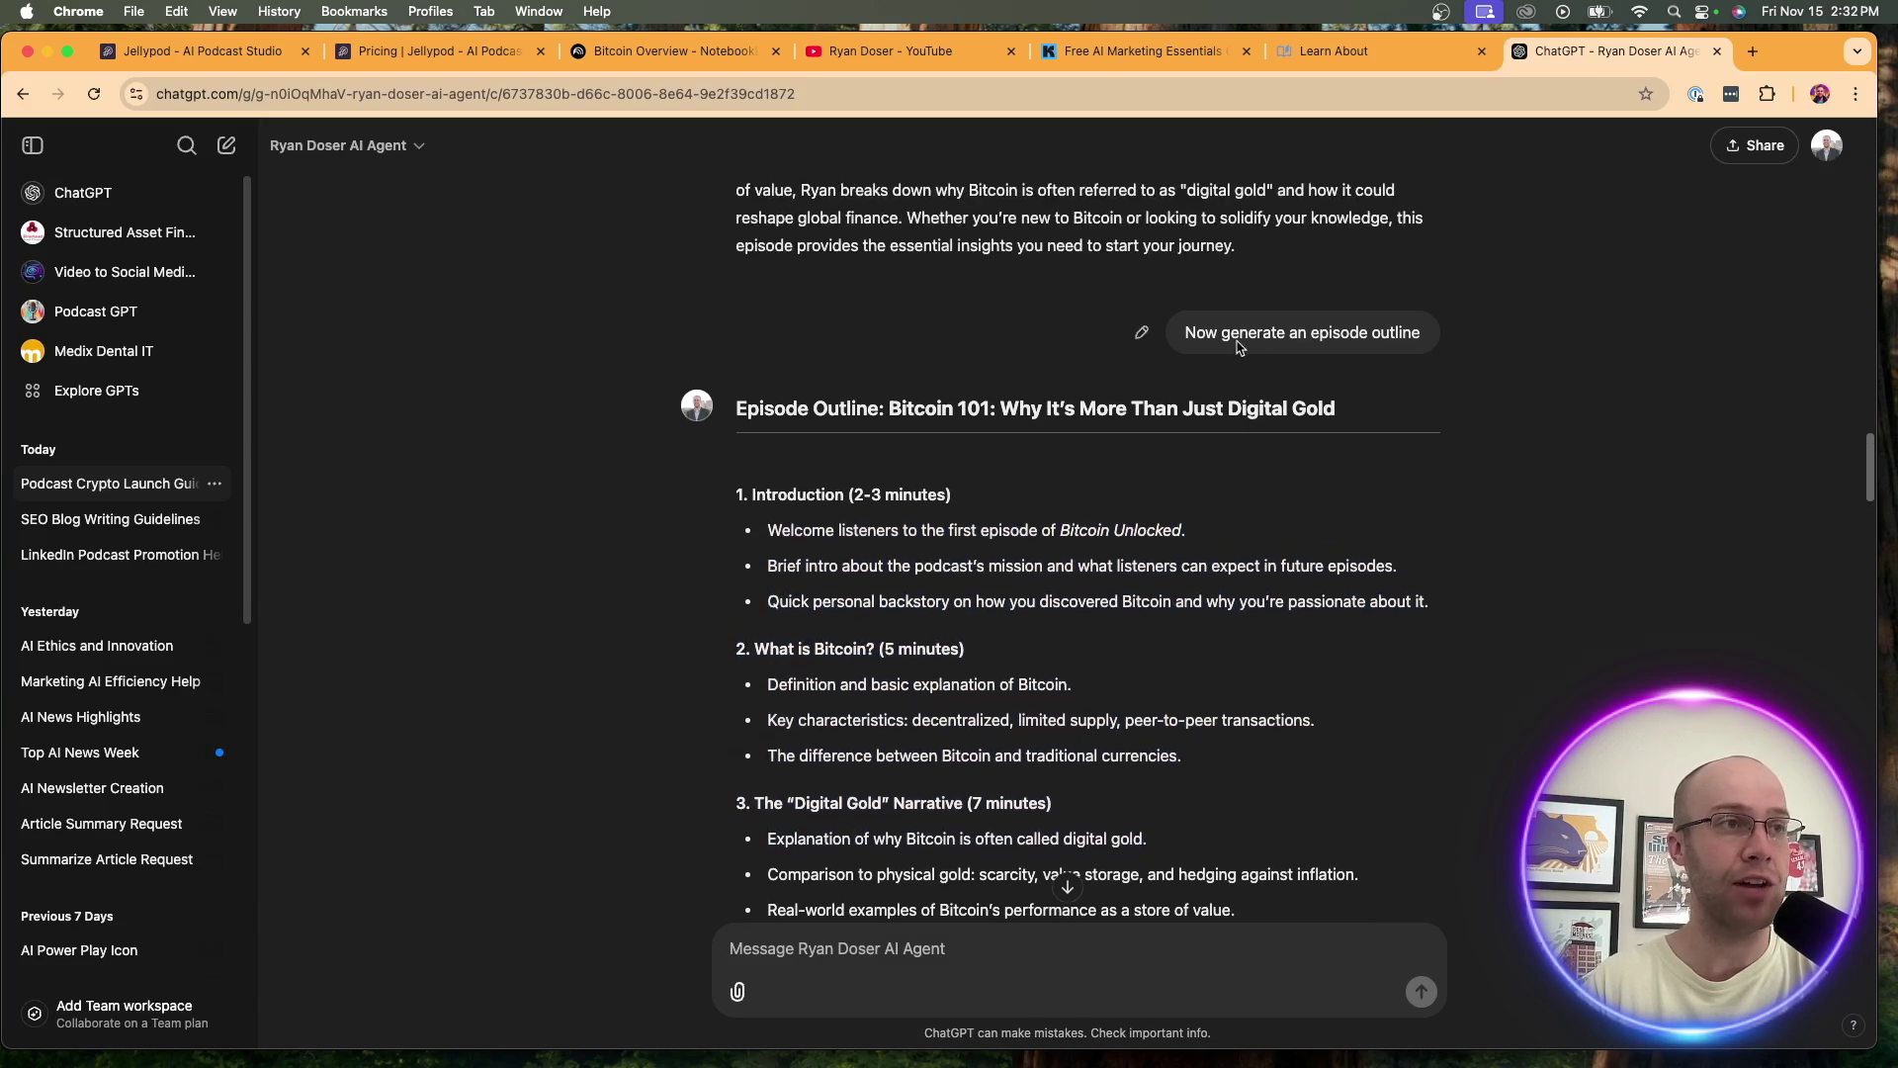
{"action": "left_click_drag", "start_coordinate": [1206, 332], "coordinate": [1355, 336]}
{"action": "left_click", "coordinate": [1187, 680]}
Read through the remaining sections of the Bitcoin 101 episode outline, down to the closing thoughts.
{"action": "scroll", "coordinate": [1187, 680], "scroll_direction": "down", "scroll_amount": 3}
{"action": "left_click_drag", "start_coordinate": [1009, 719], "coordinate": [858, 408]}
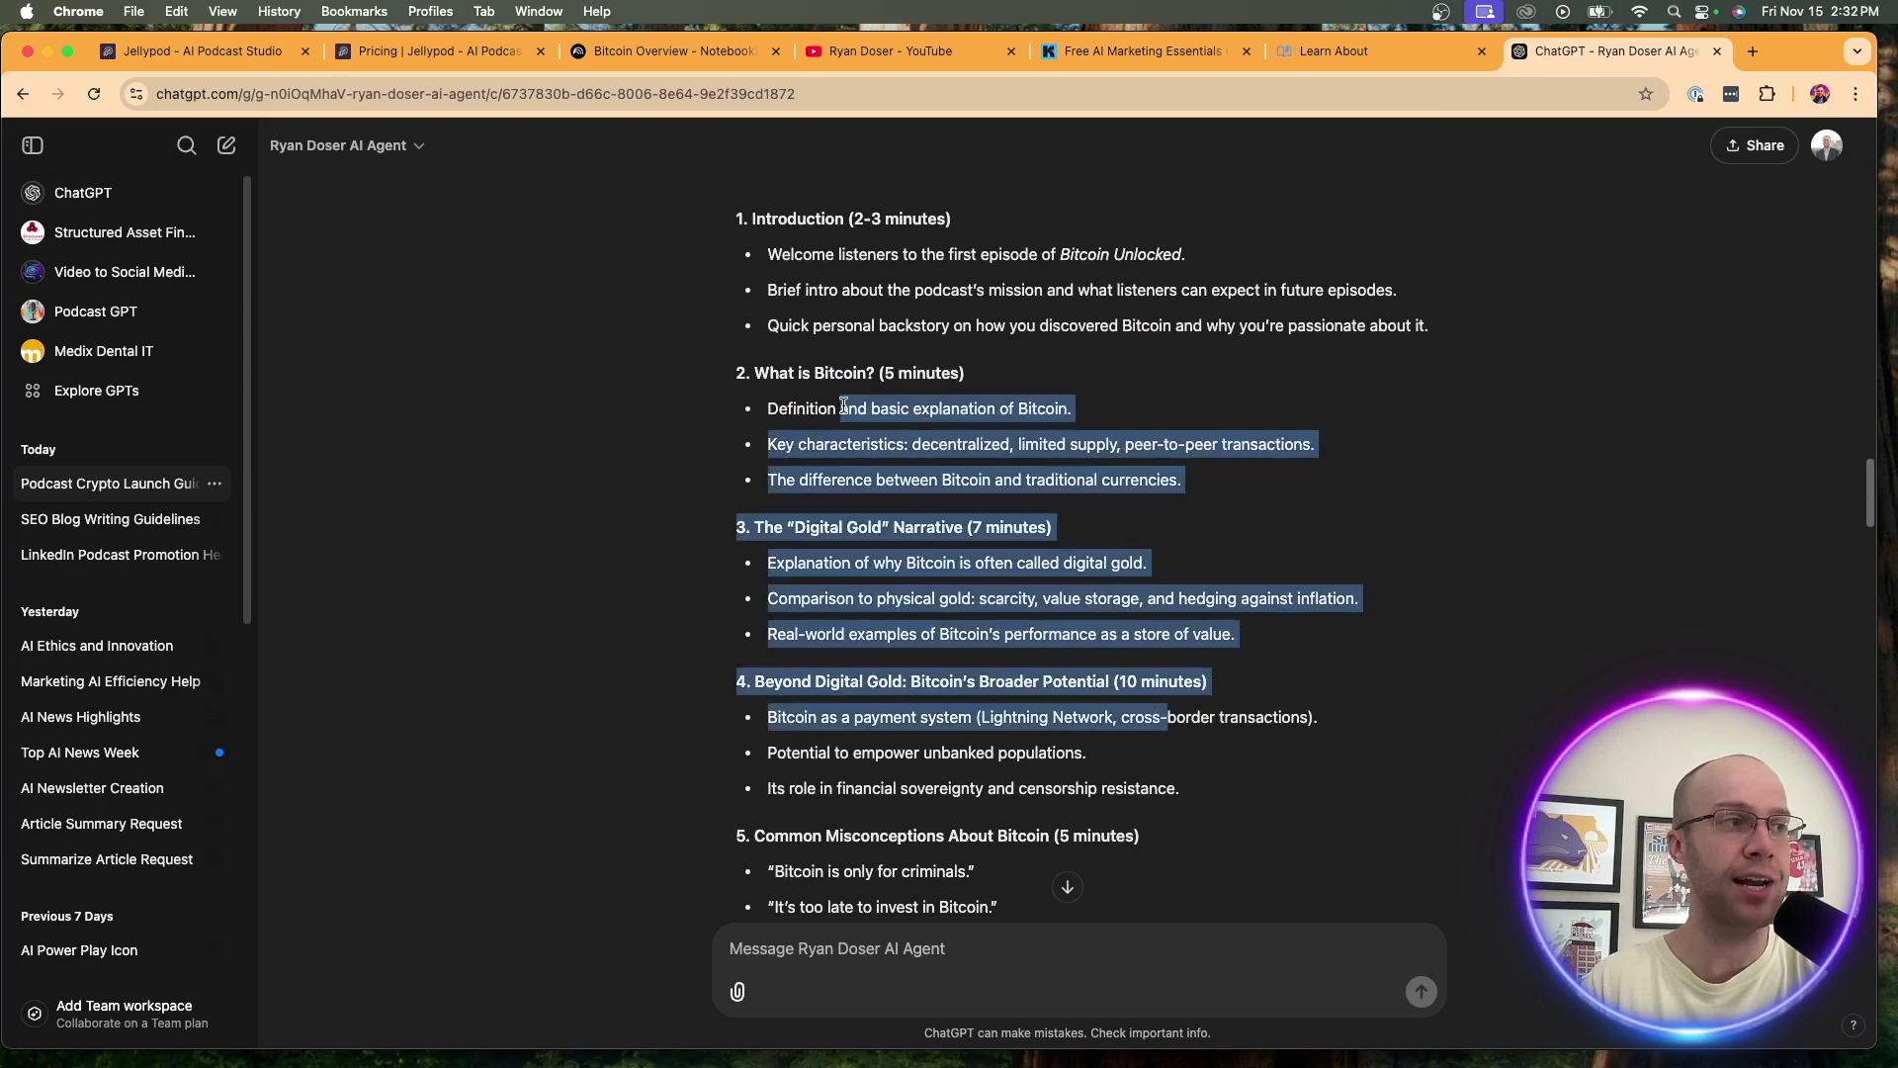
{"action": "left_click", "coordinate": [858, 405]}
{"action": "scroll", "coordinate": [858, 406], "scroll_direction": "down", "scroll_amount": 5}
{"action": "left_click_drag", "start_coordinate": [1071, 422], "coordinate": [1005, 396]}
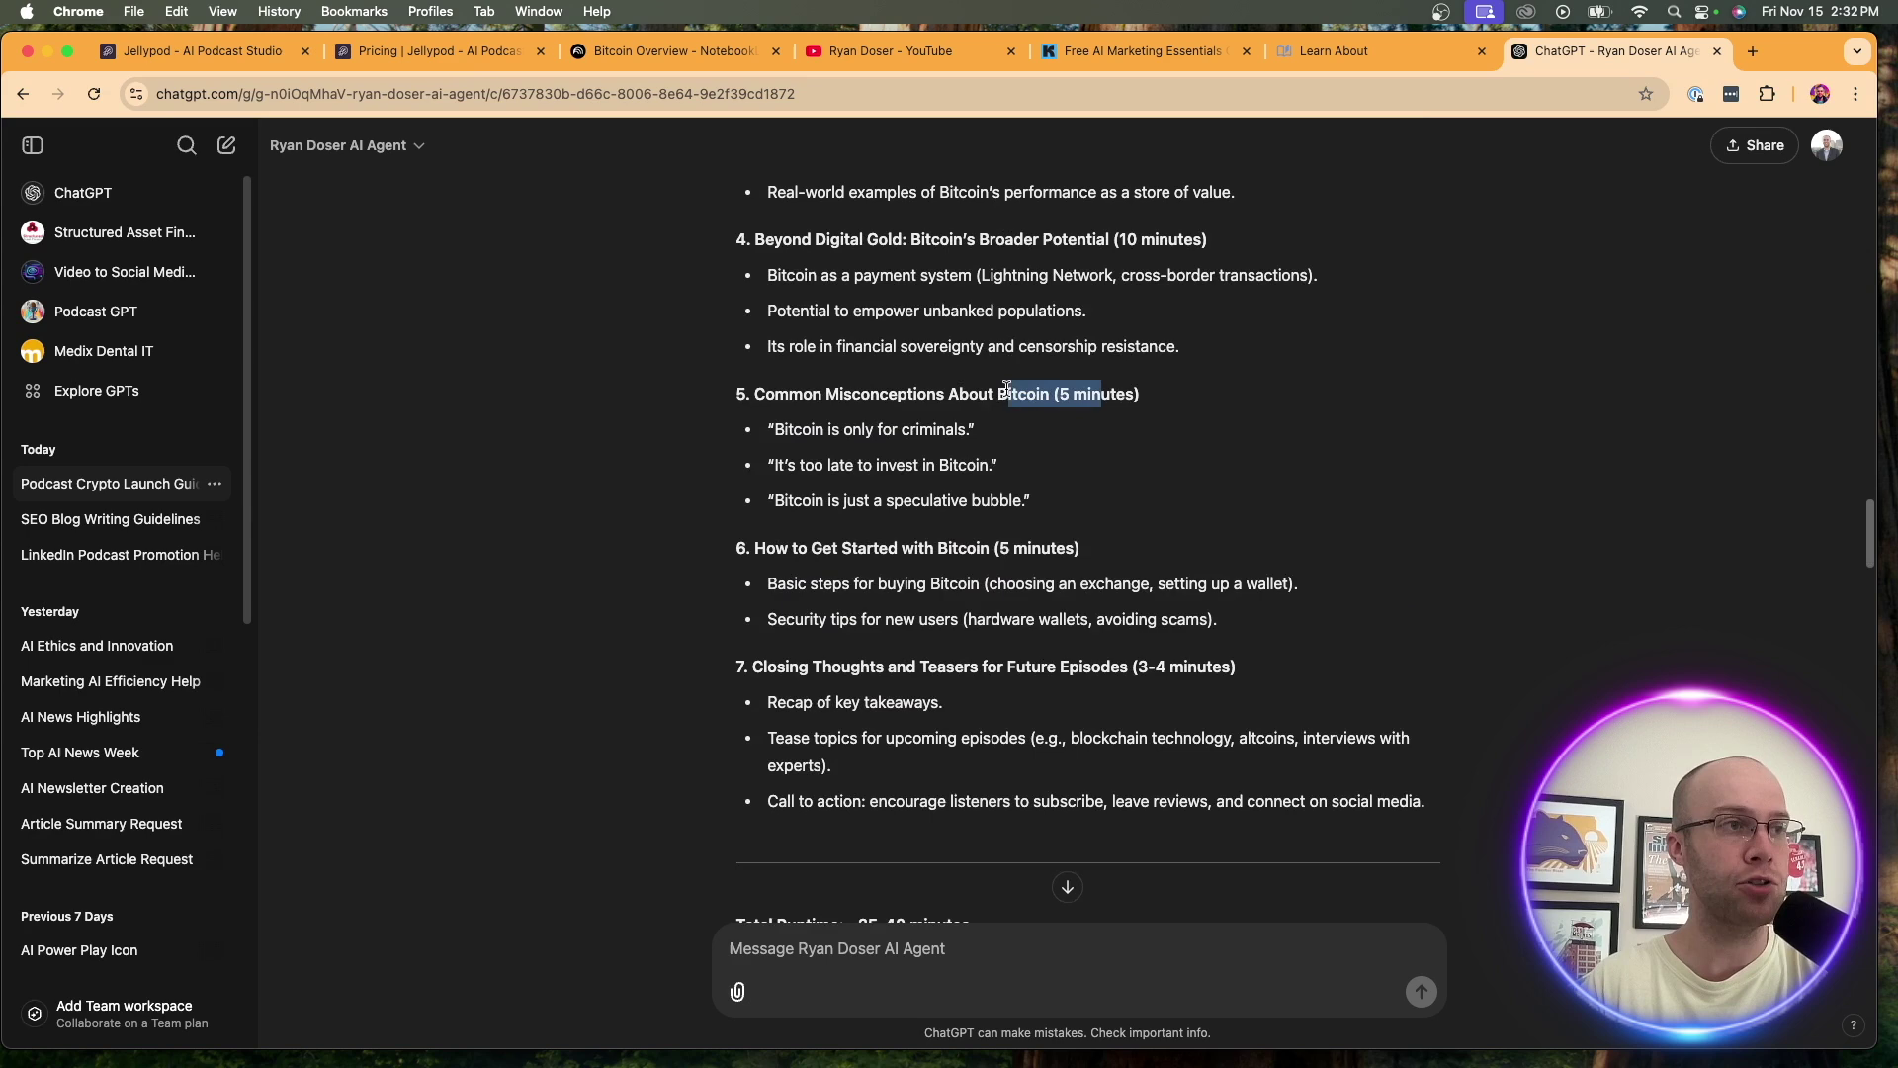
Review the misconceptions section of the Bitcoin 101 outline in ChatGPT, and switch to Jellypod to look over the draft episode's sources and outline.
{"action": "left_click", "coordinate": [994, 503]}
{"action": "left_click_drag", "start_coordinate": [1032, 501], "coordinate": [769, 464]}
{"action": "left_click", "coordinate": [914, 413]}
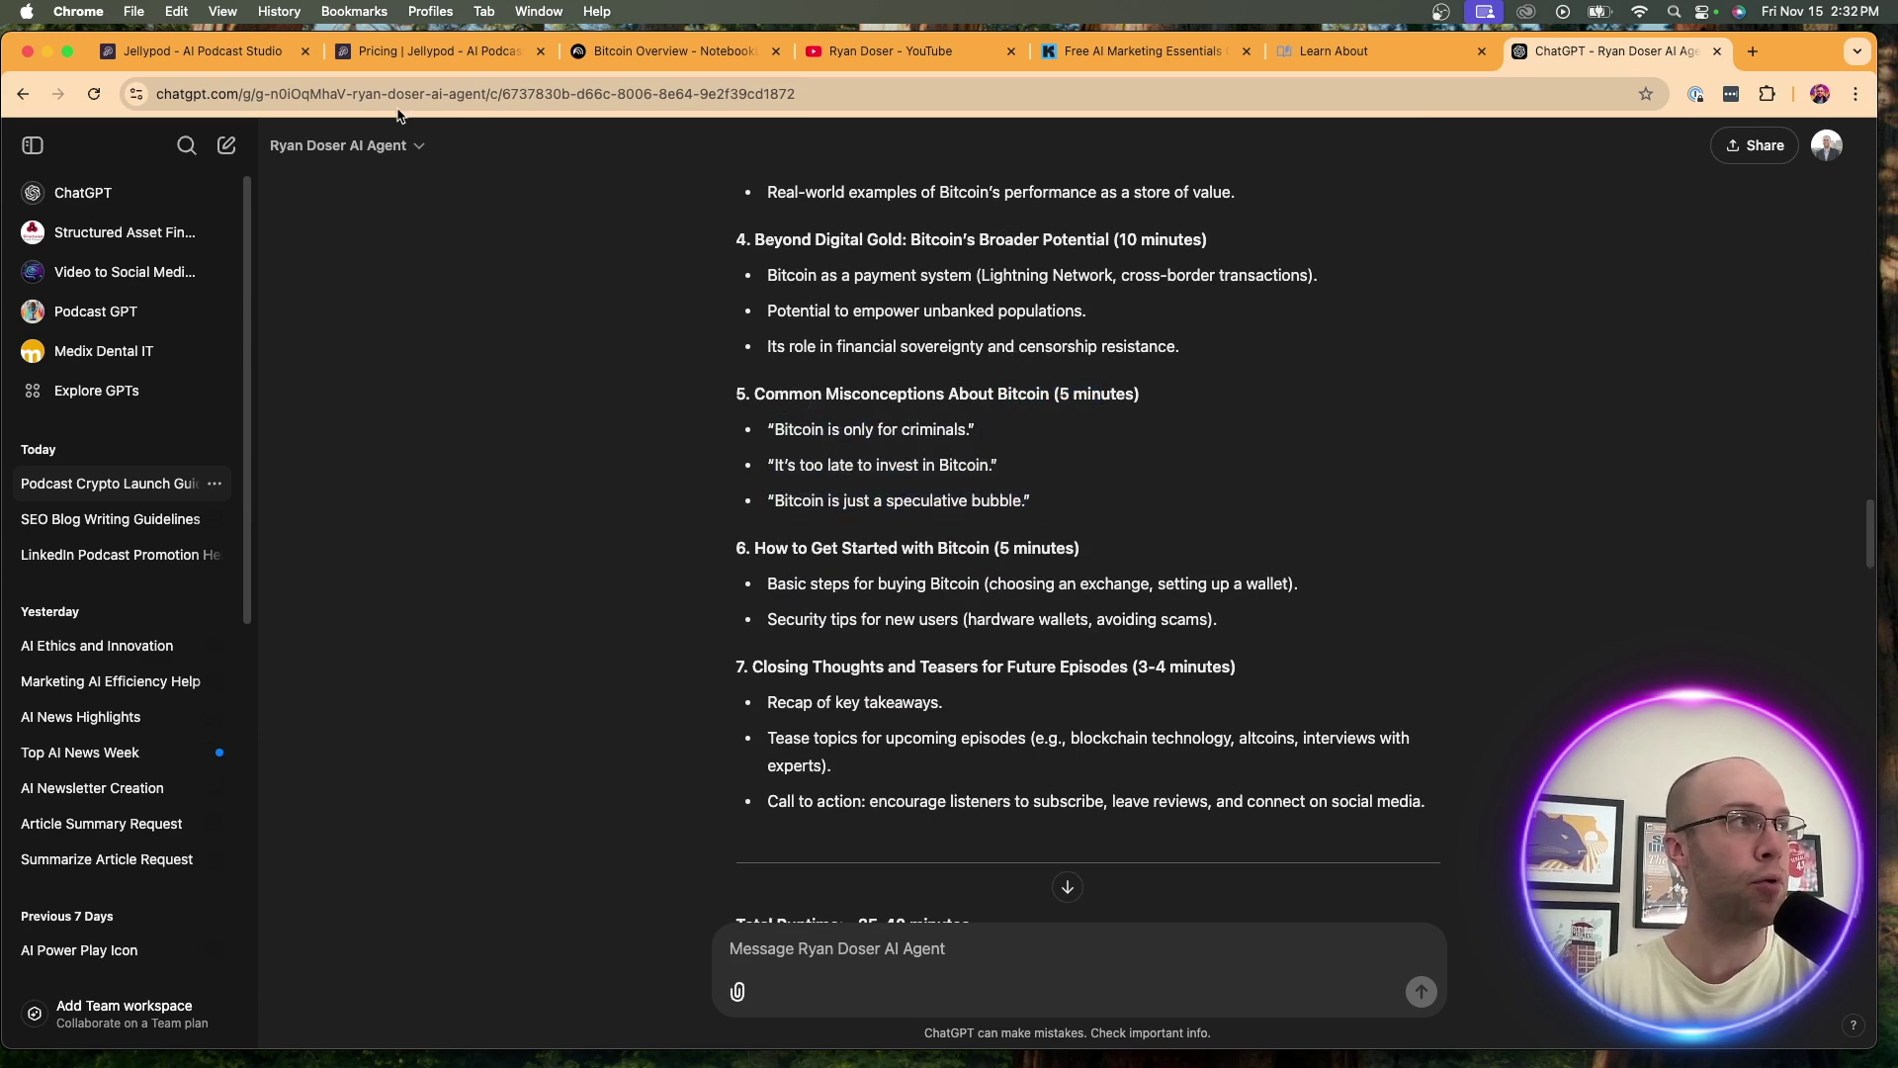
{"action": "left_click", "coordinate": [239, 58]}
{"action": "scroll", "coordinate": [591, 521], "scroll_direction": "down", "scroll_amount": 3}
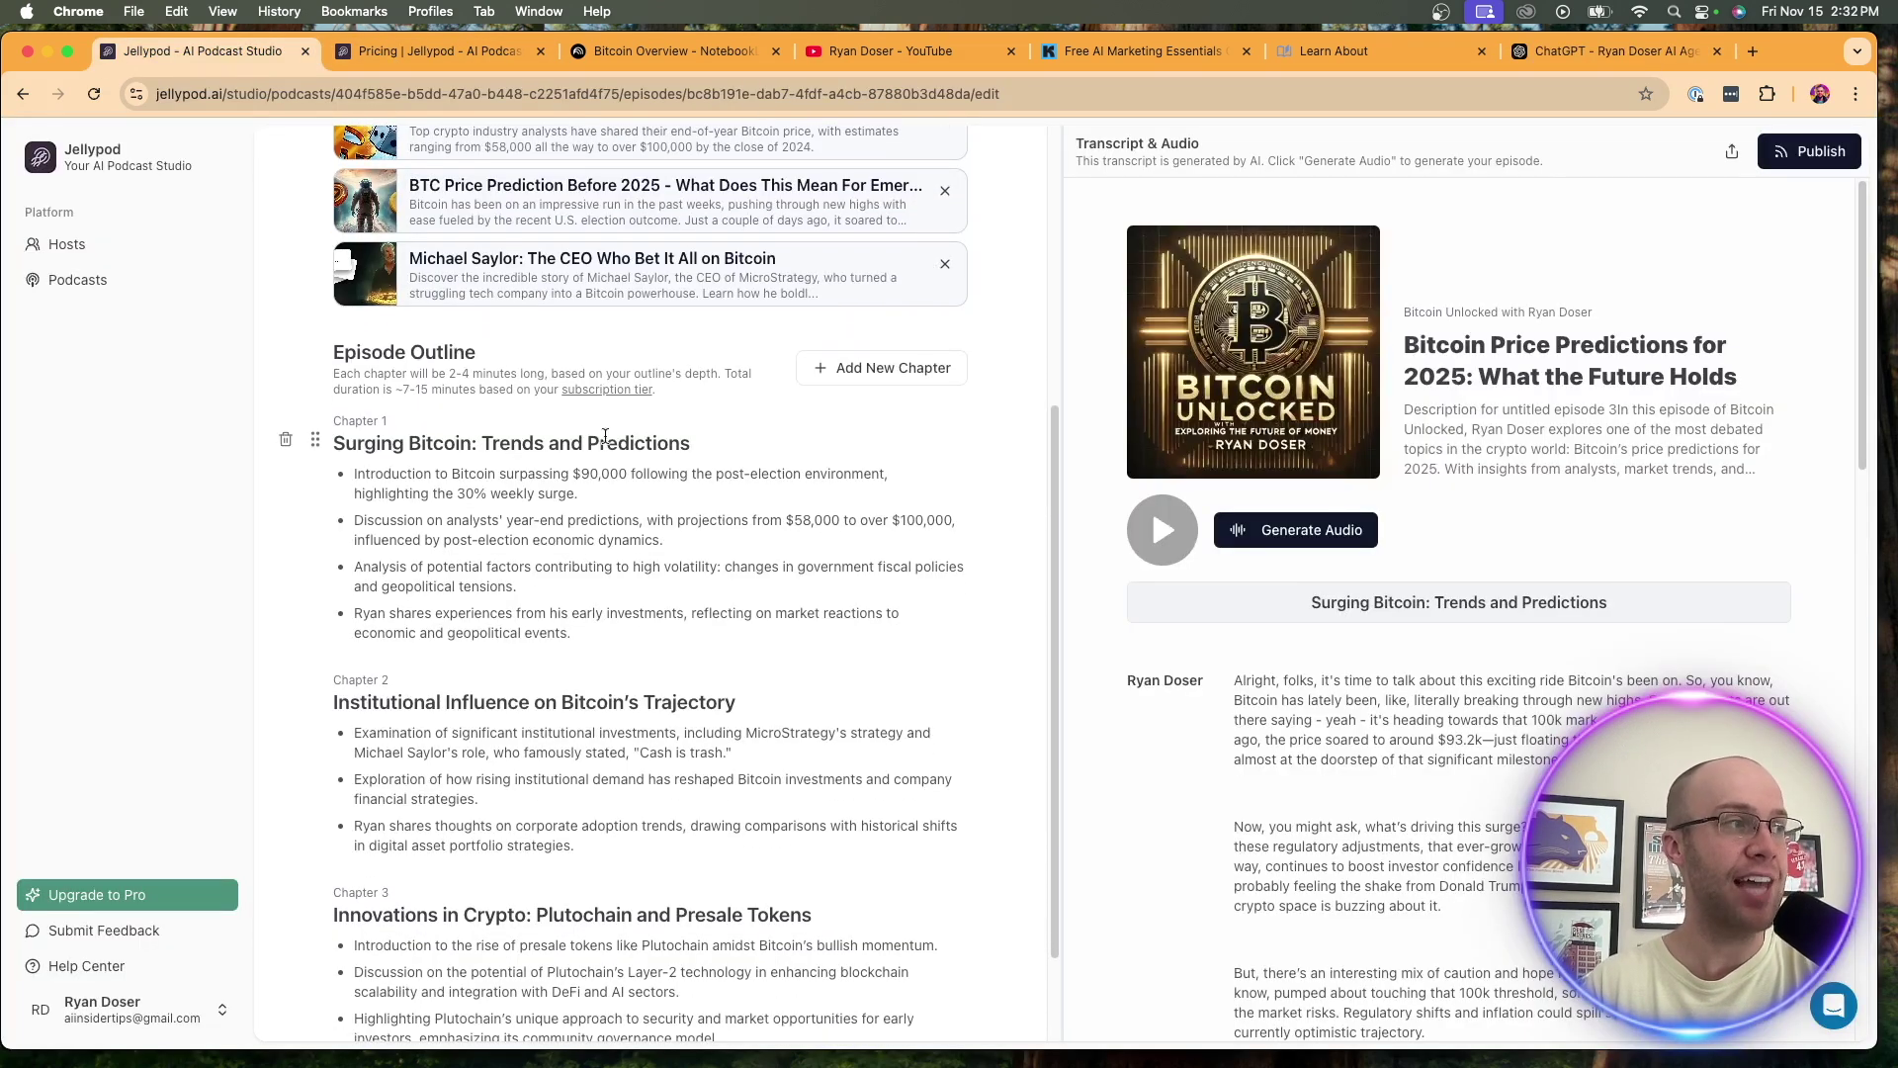
{"action": "scroll", "coordinate": [516, 532], "scroll_direction": "up", "scroll_amount": 4}
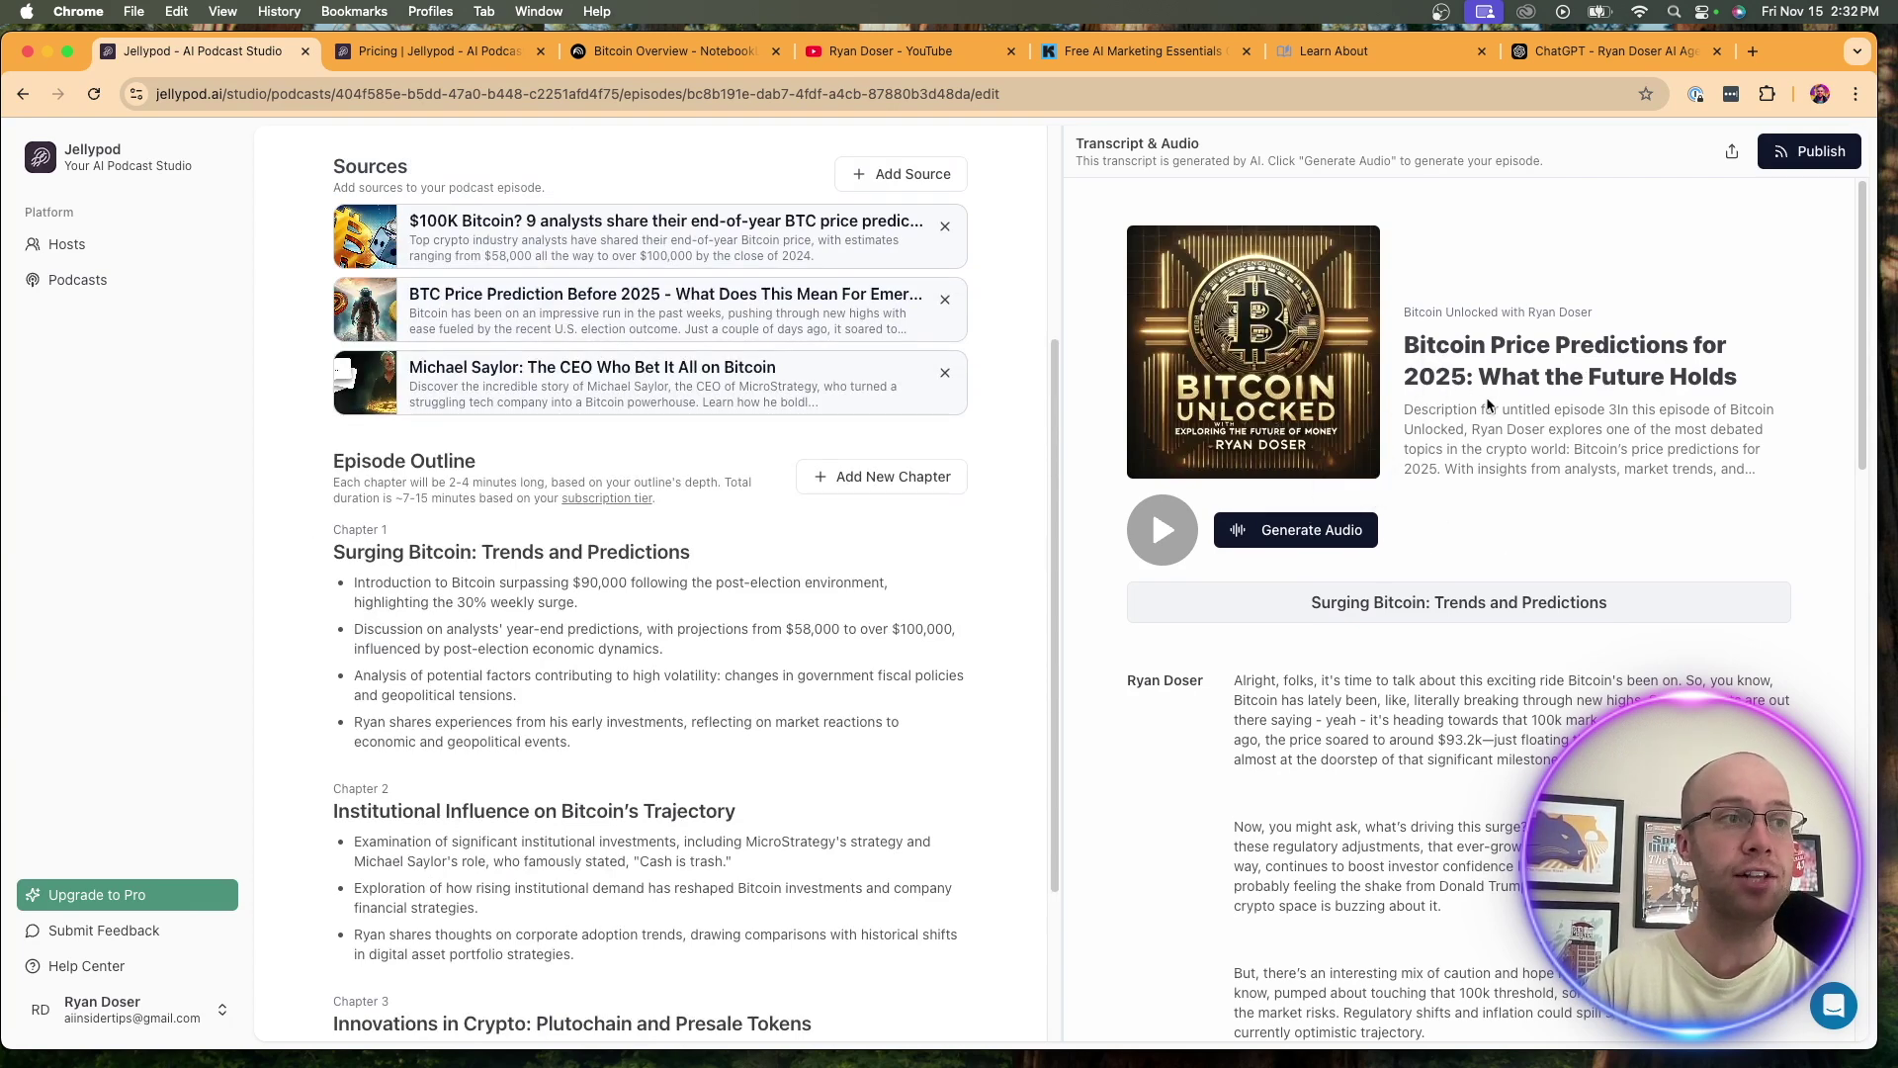
Skim the draft episode's transcript, try to generate its audio, and dismiss the upgrade plans.
{"action": "scroll", "coordinate": [1563, 710], "scroll_direction": "down", "scroll_amount": 15}
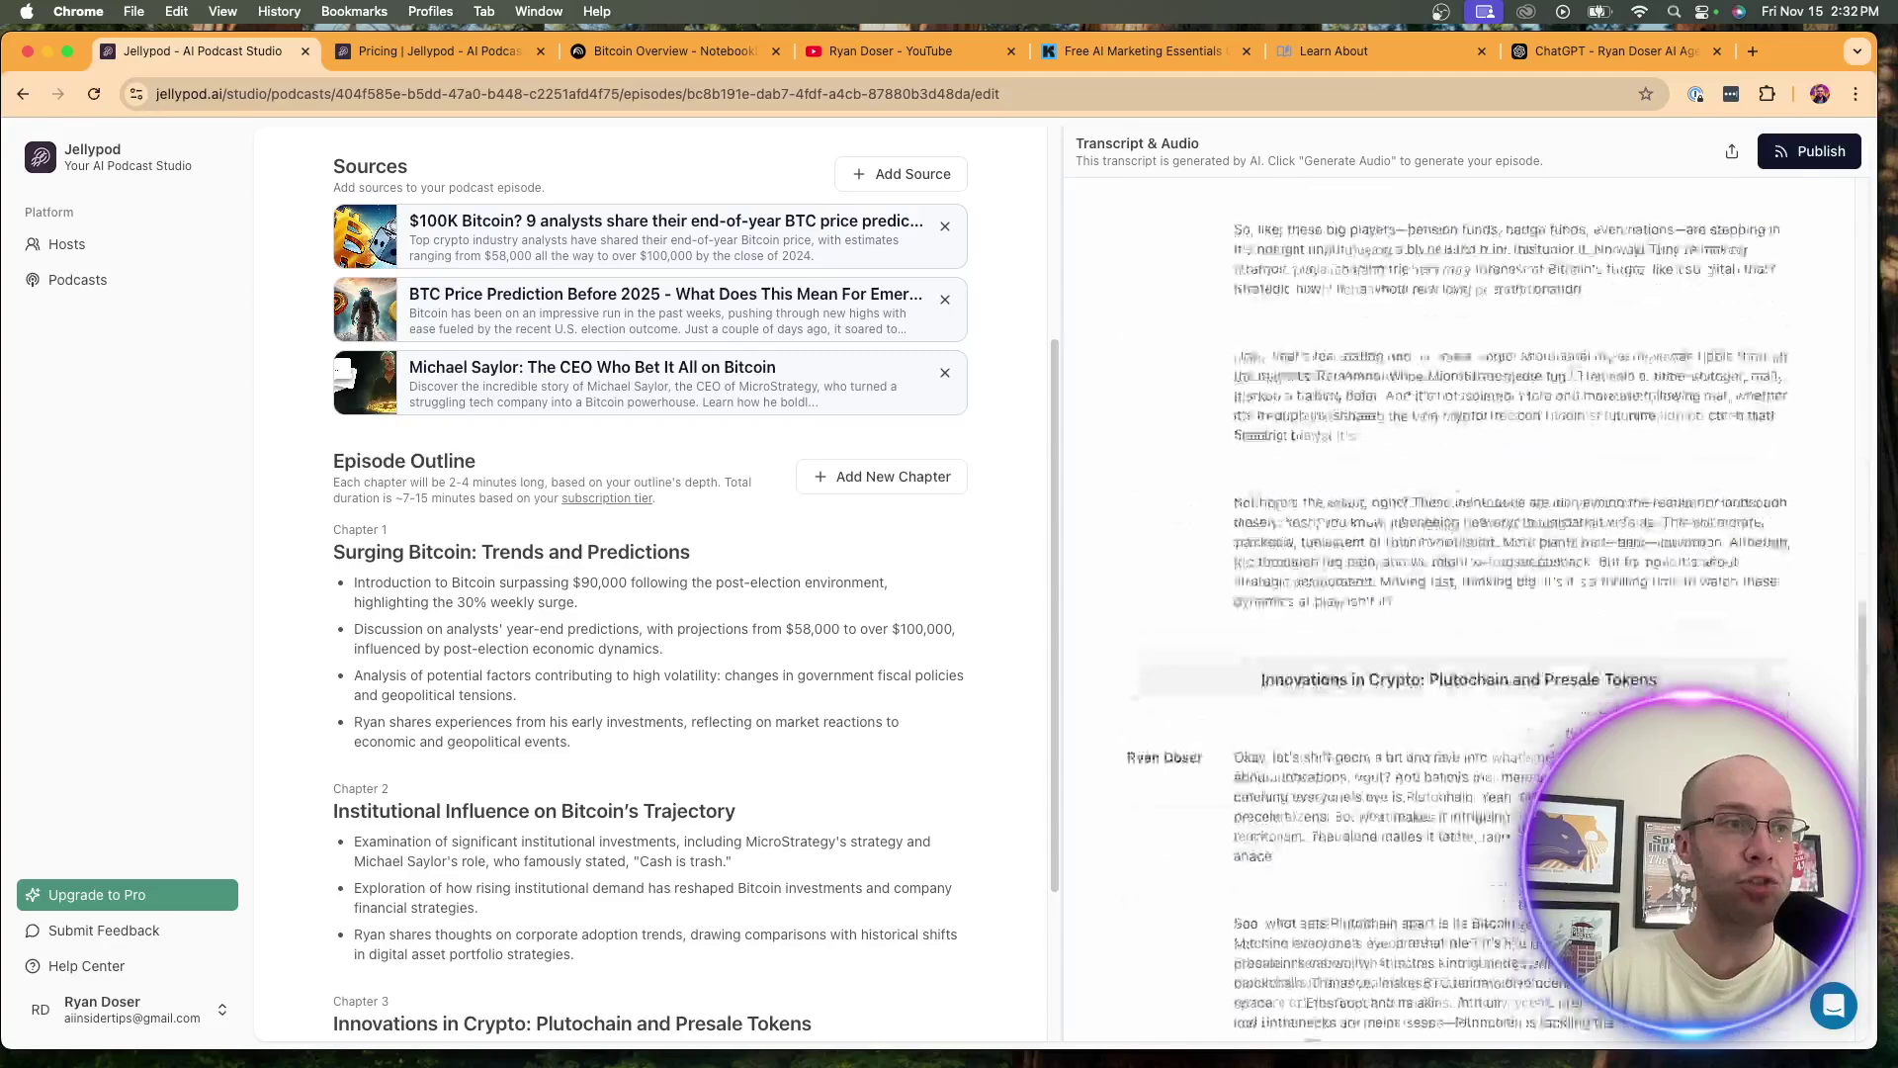
{"action": "scroll", "coordinate": [1495, 447], "scroll_direction": "up", "scroll_amount": 12}
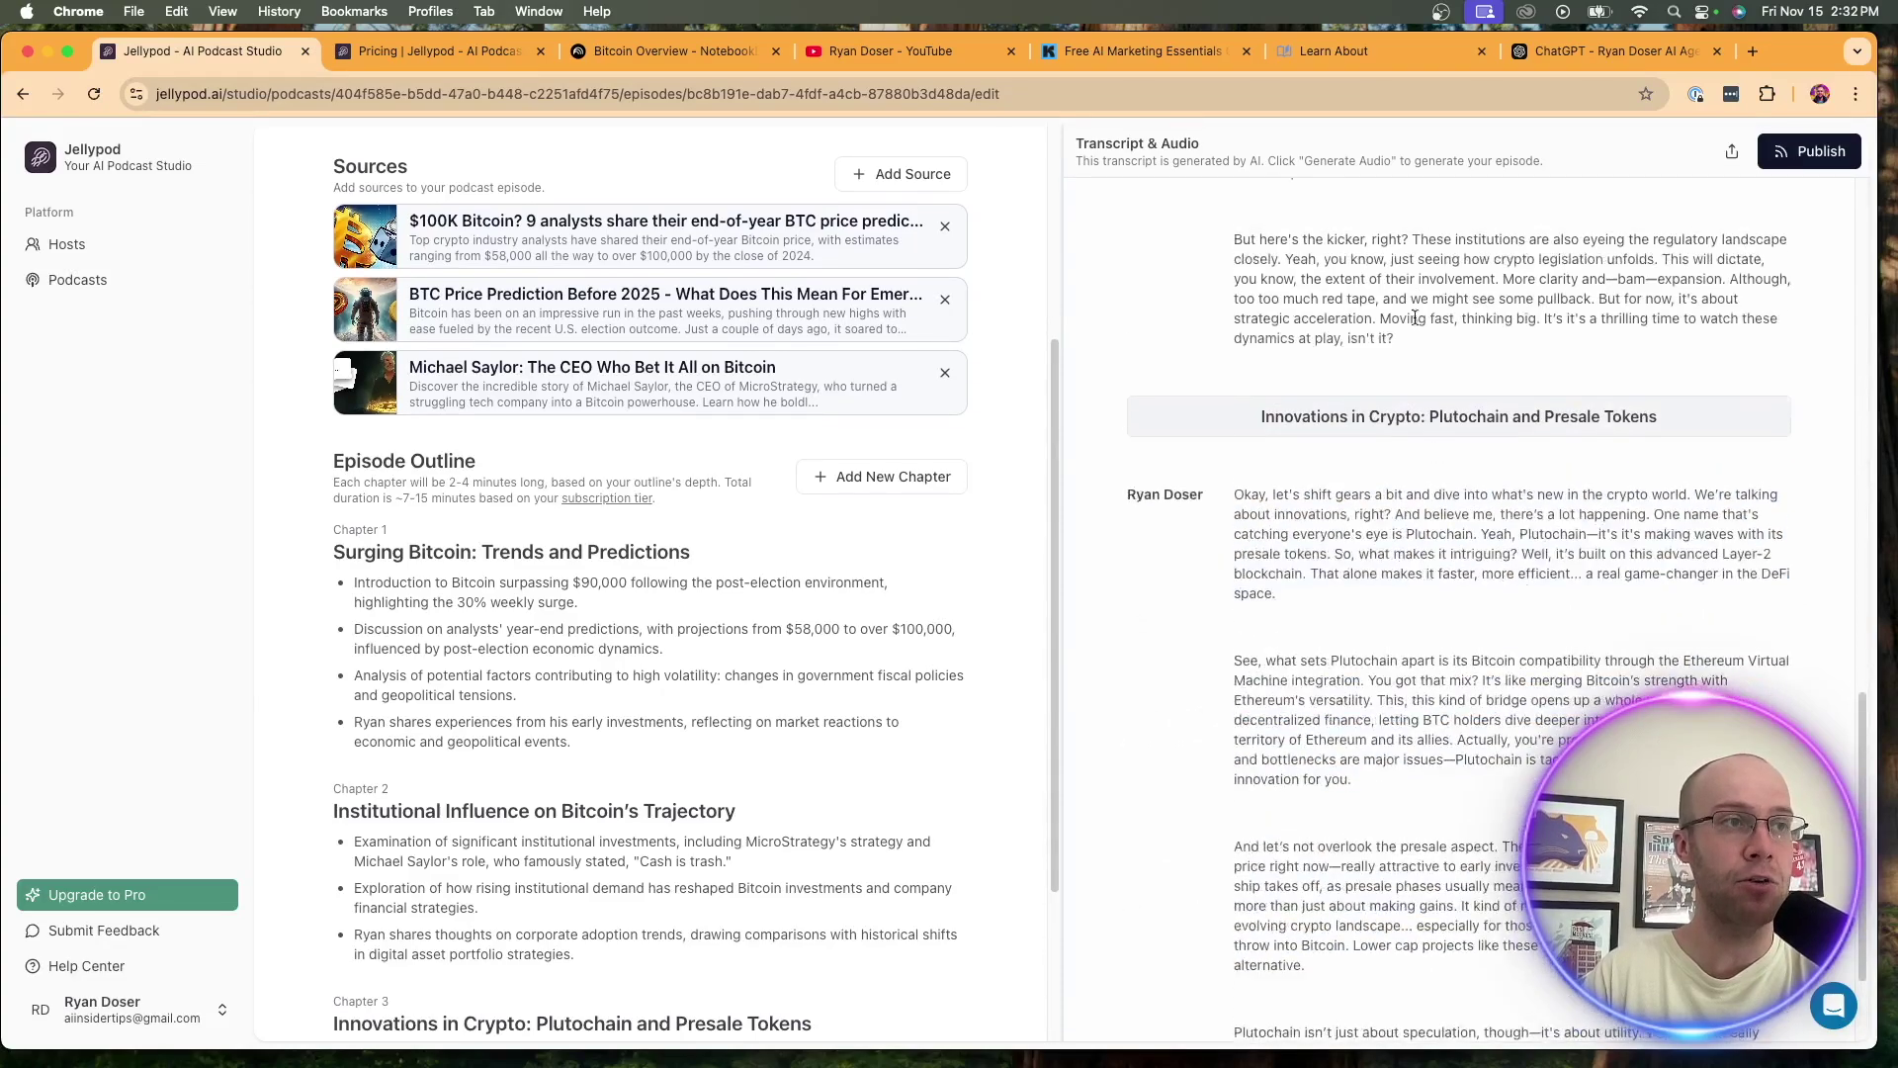
{"action": "scroll", "coordinate": [1473, 475], "scroll_direction": "up", "scroll_amount": 10}
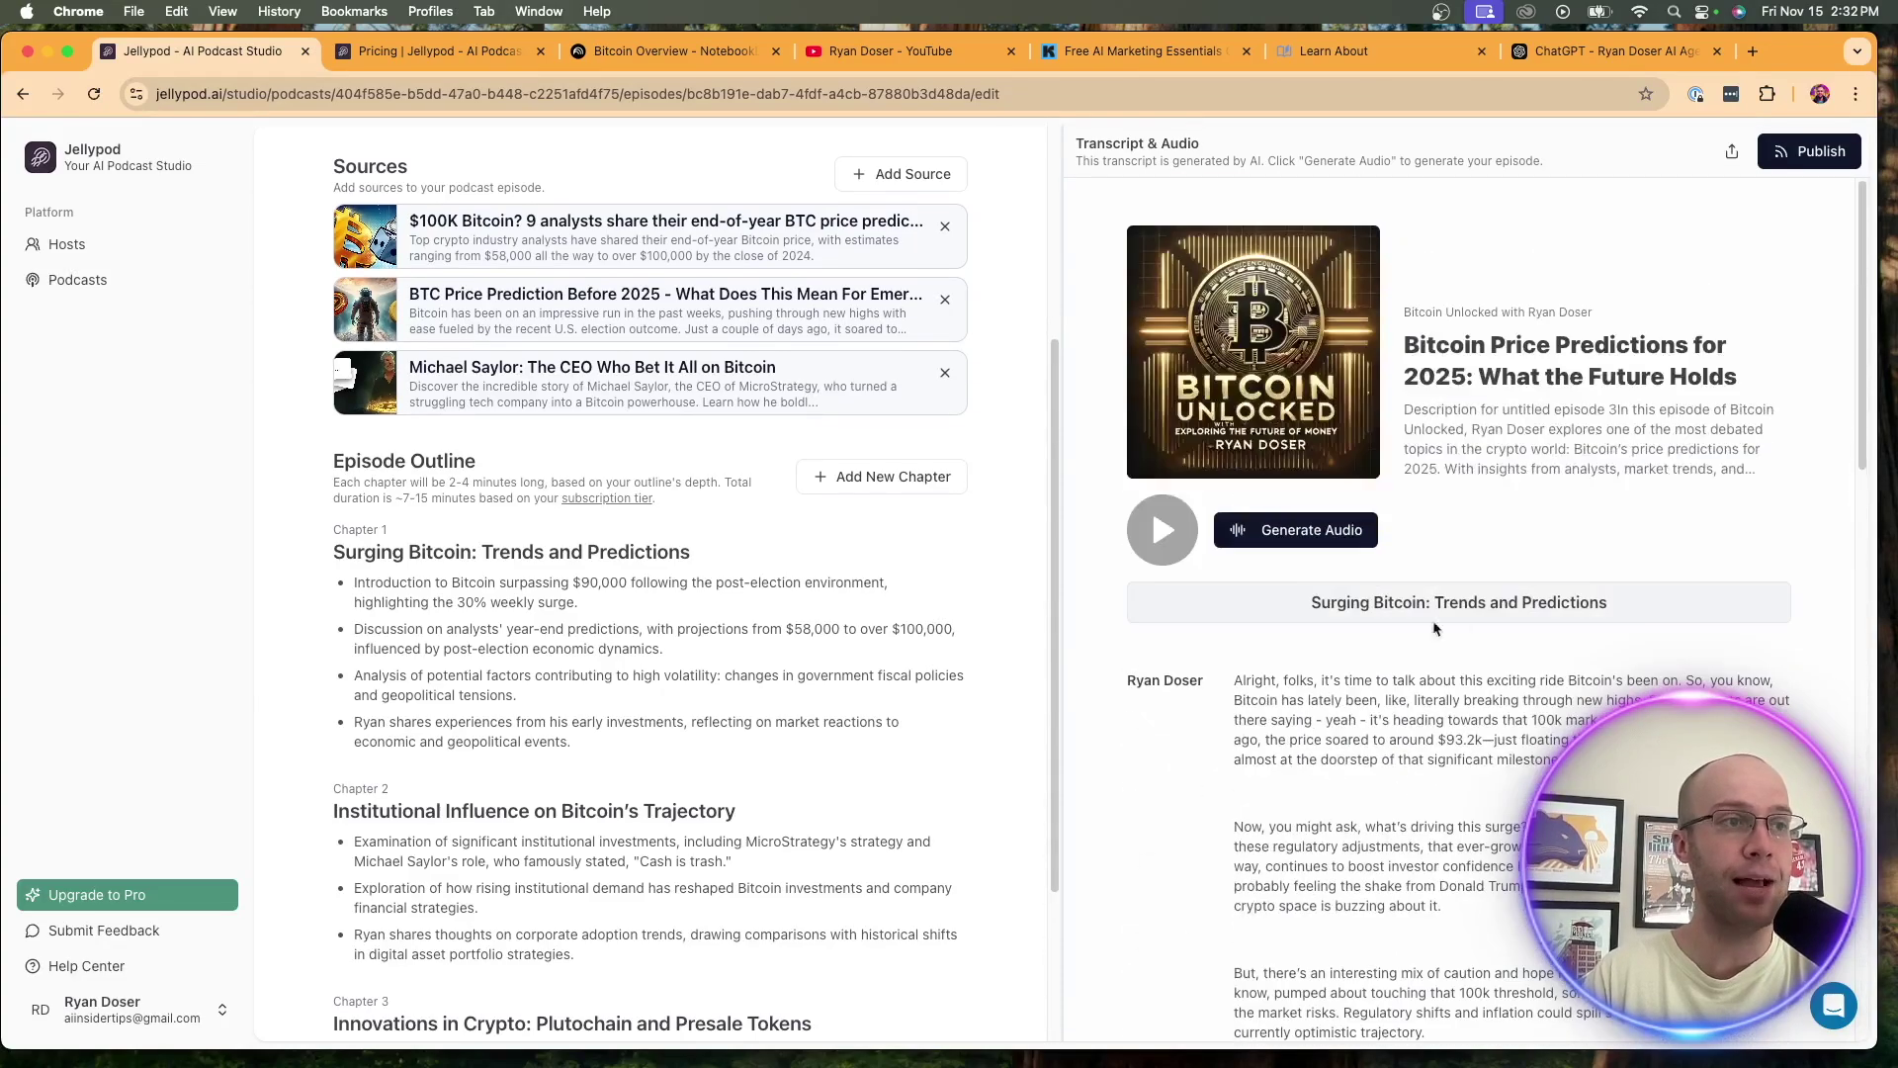
{"action": "left_click", "coordinate": [1335, 543]}
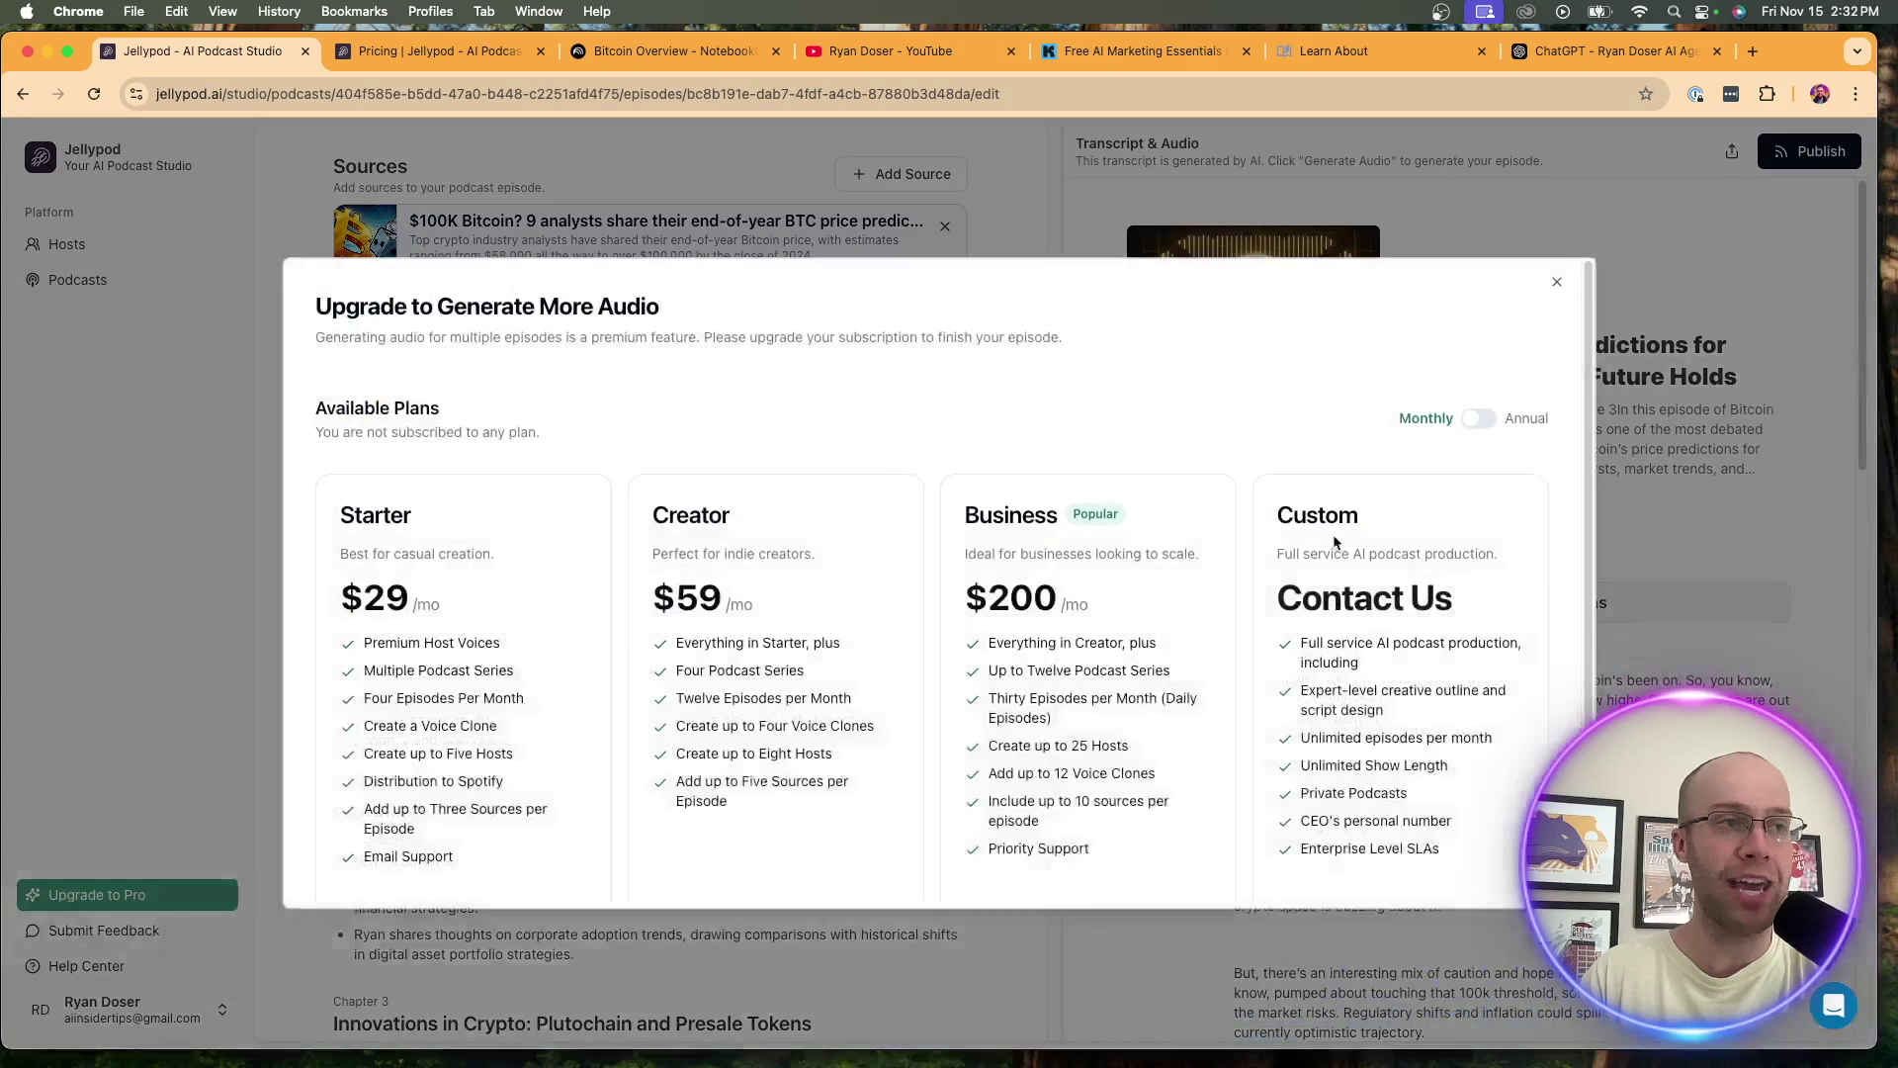
{"action": "left_click", "coordinate": [1558, 286]}
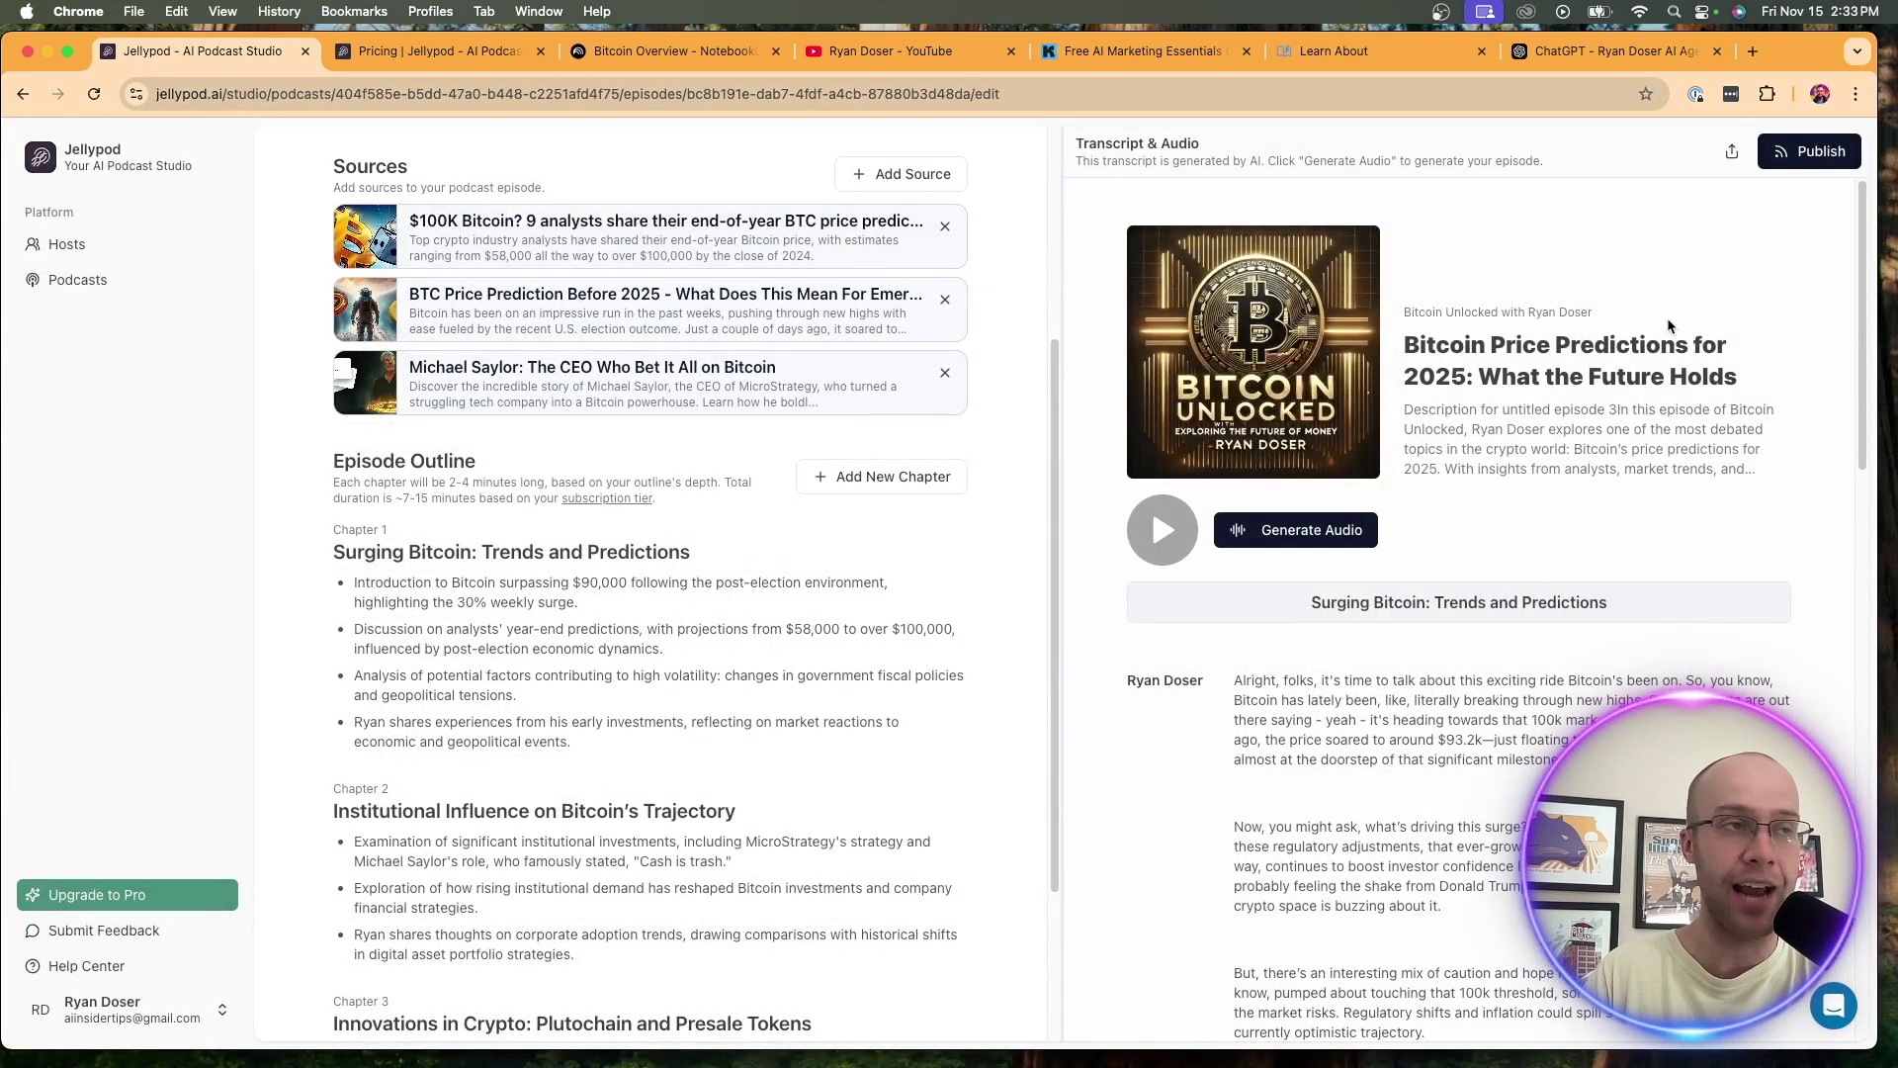
Open the Bitcoin Unlocked podcast series and play short samples of the published episodes Bitcoin 101 and Bitcoin vs. The US Dollar.
{"action": "left_click", "coordinate": [115, 284]}
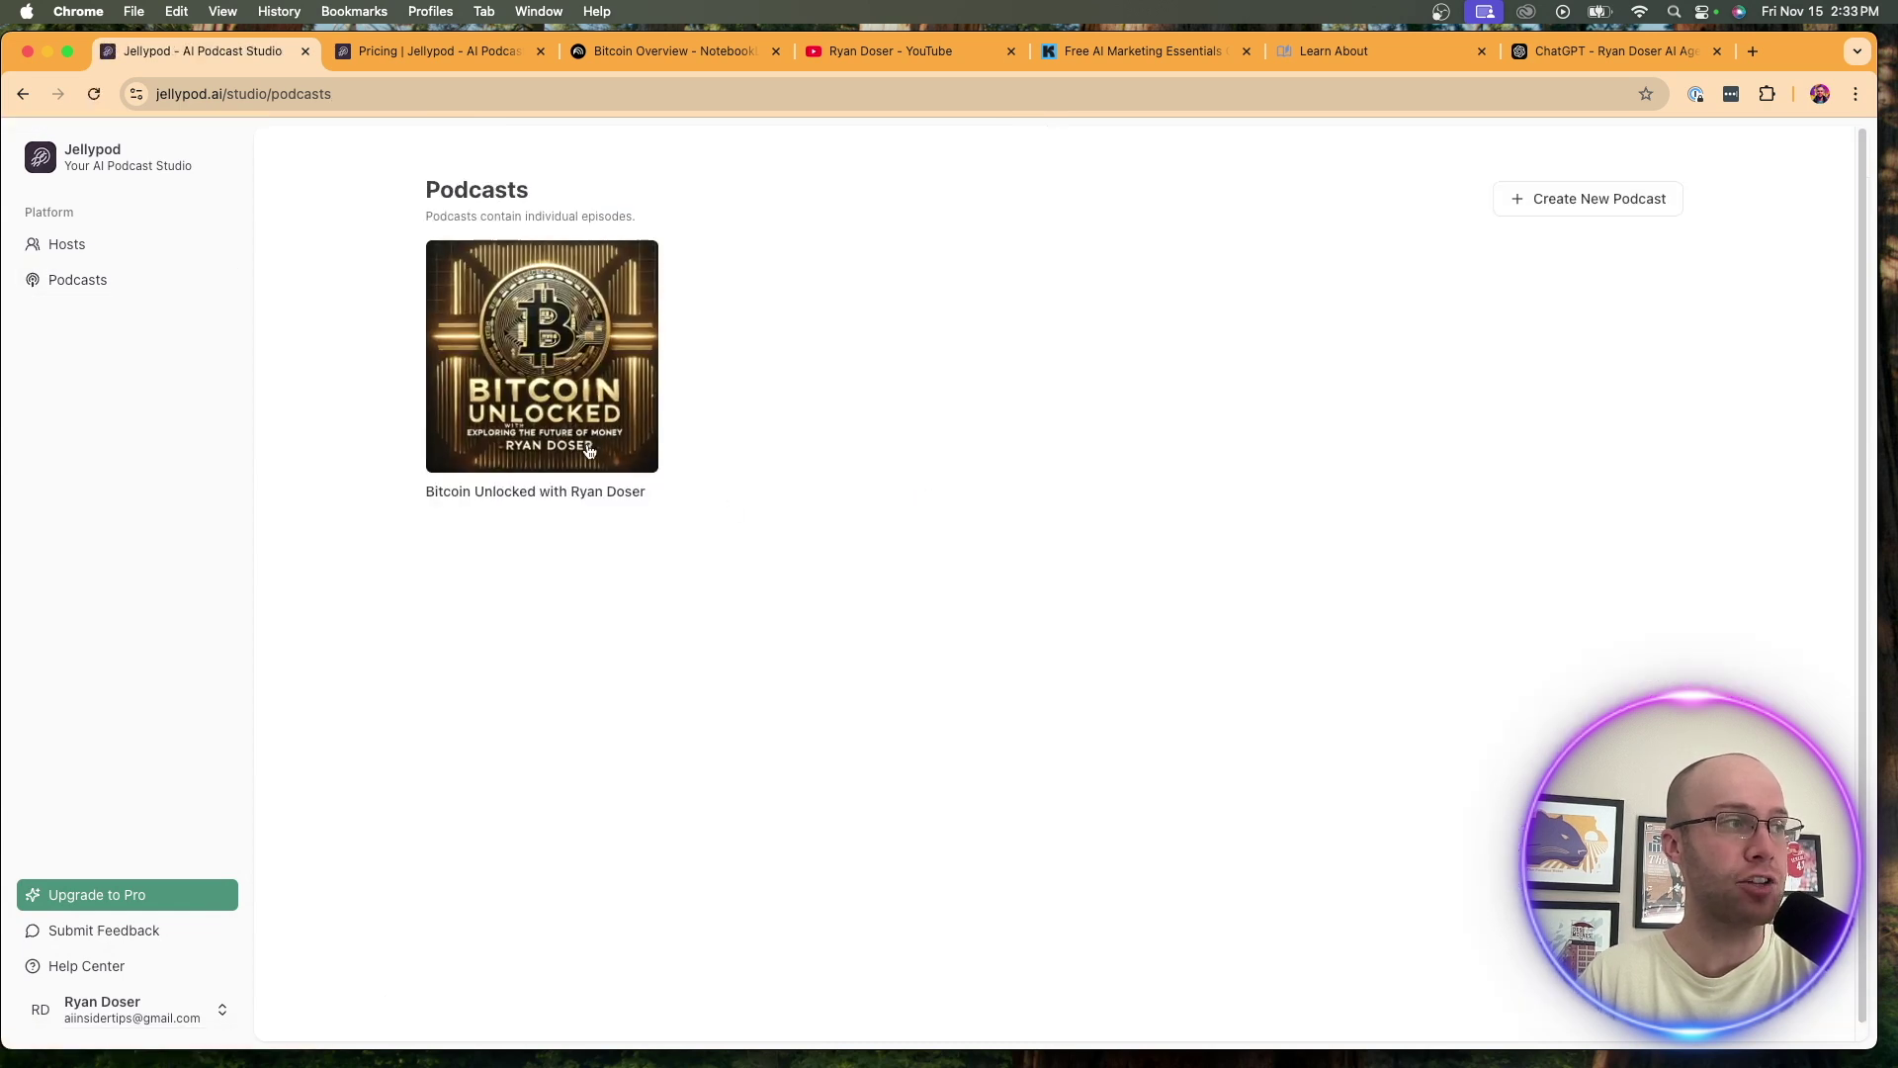
{"action": "left_click", "coordinate": [566, 444]}
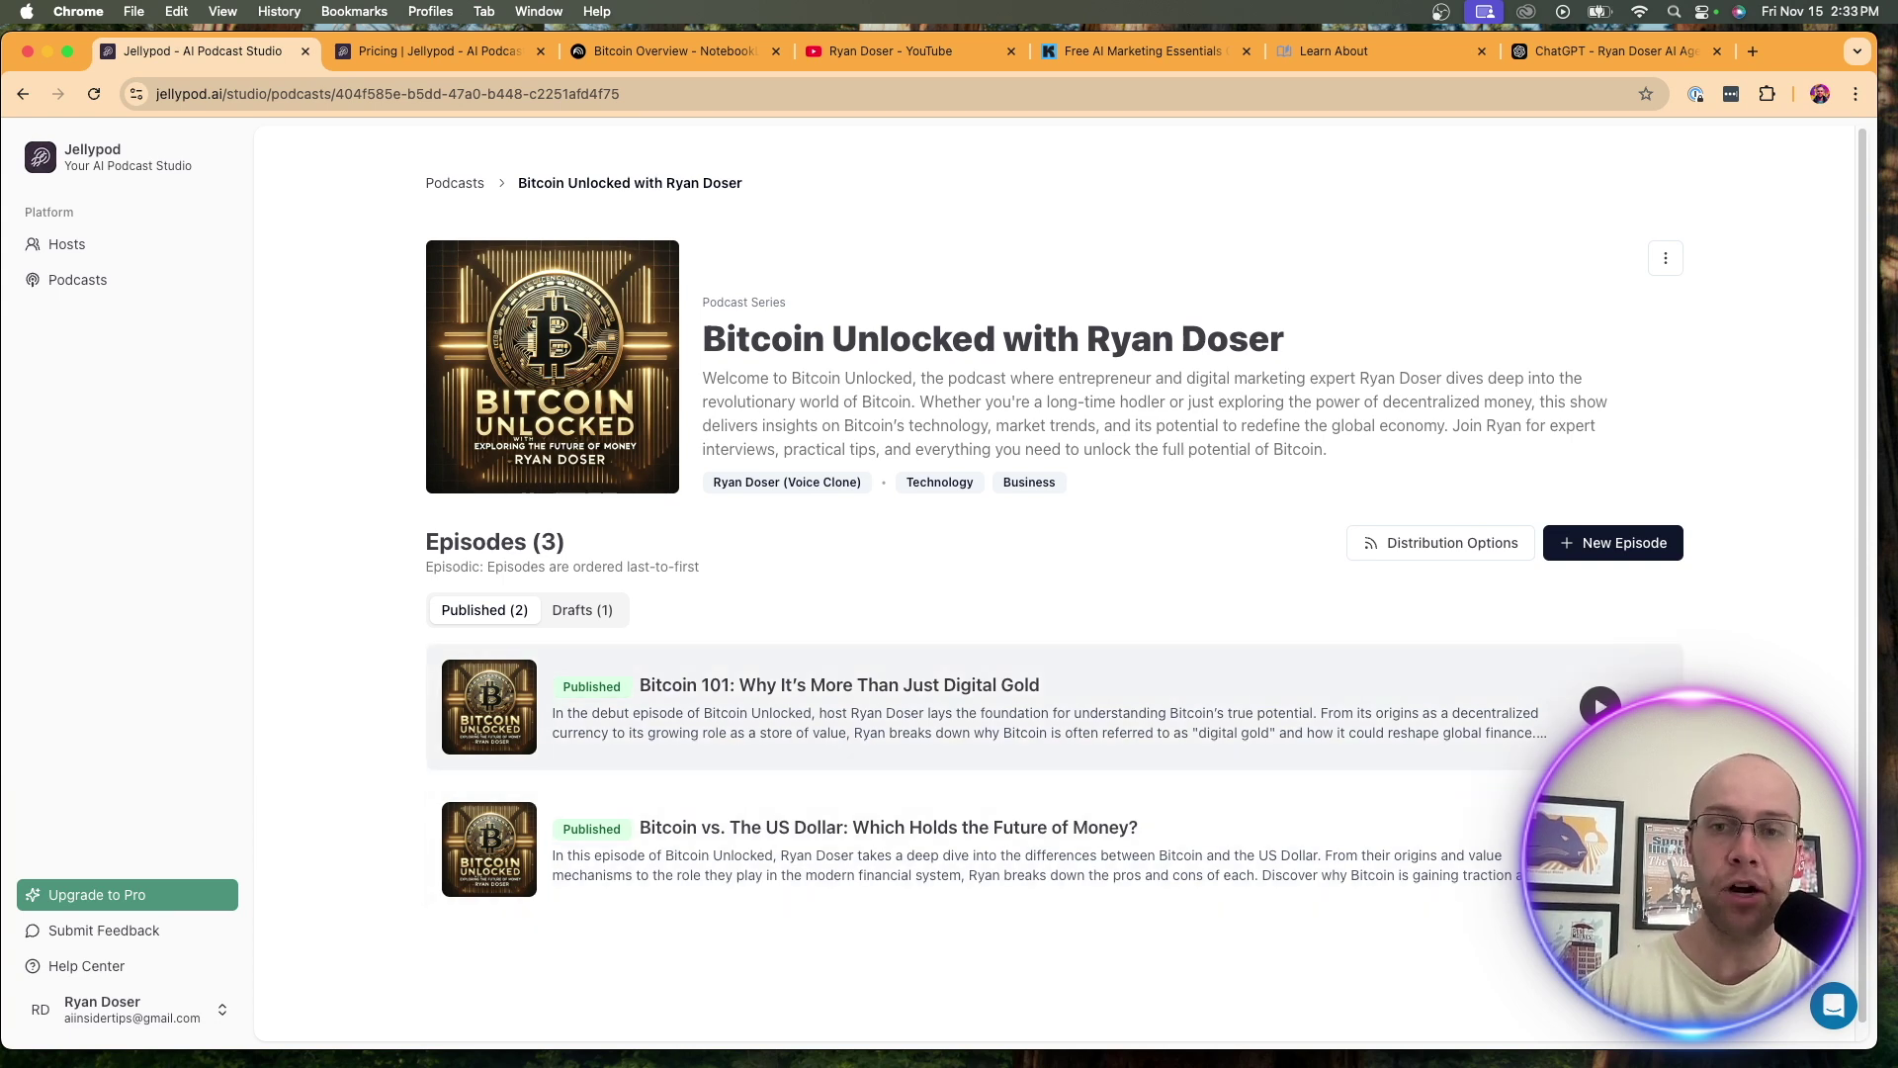
{"action": "left_click", "coordinate": [1600, 706]}
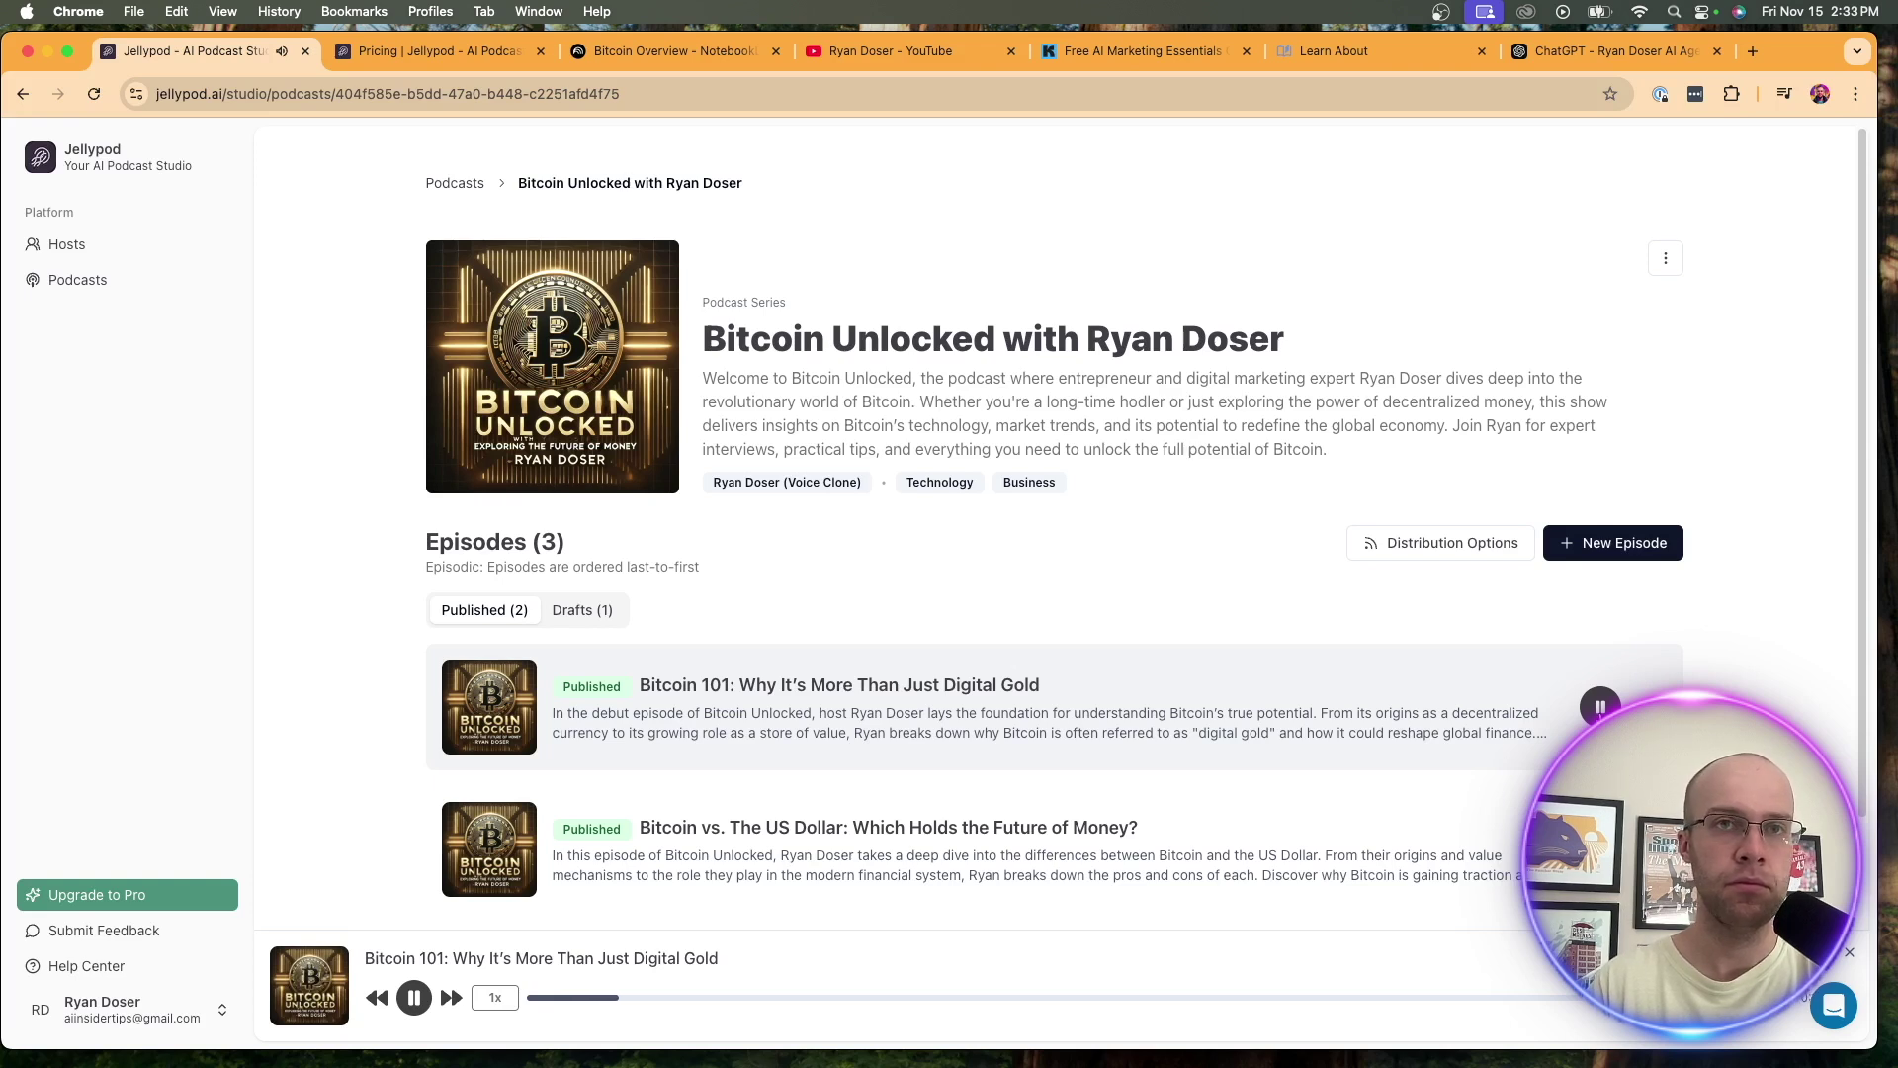
{"action": "key", "text": "space"}
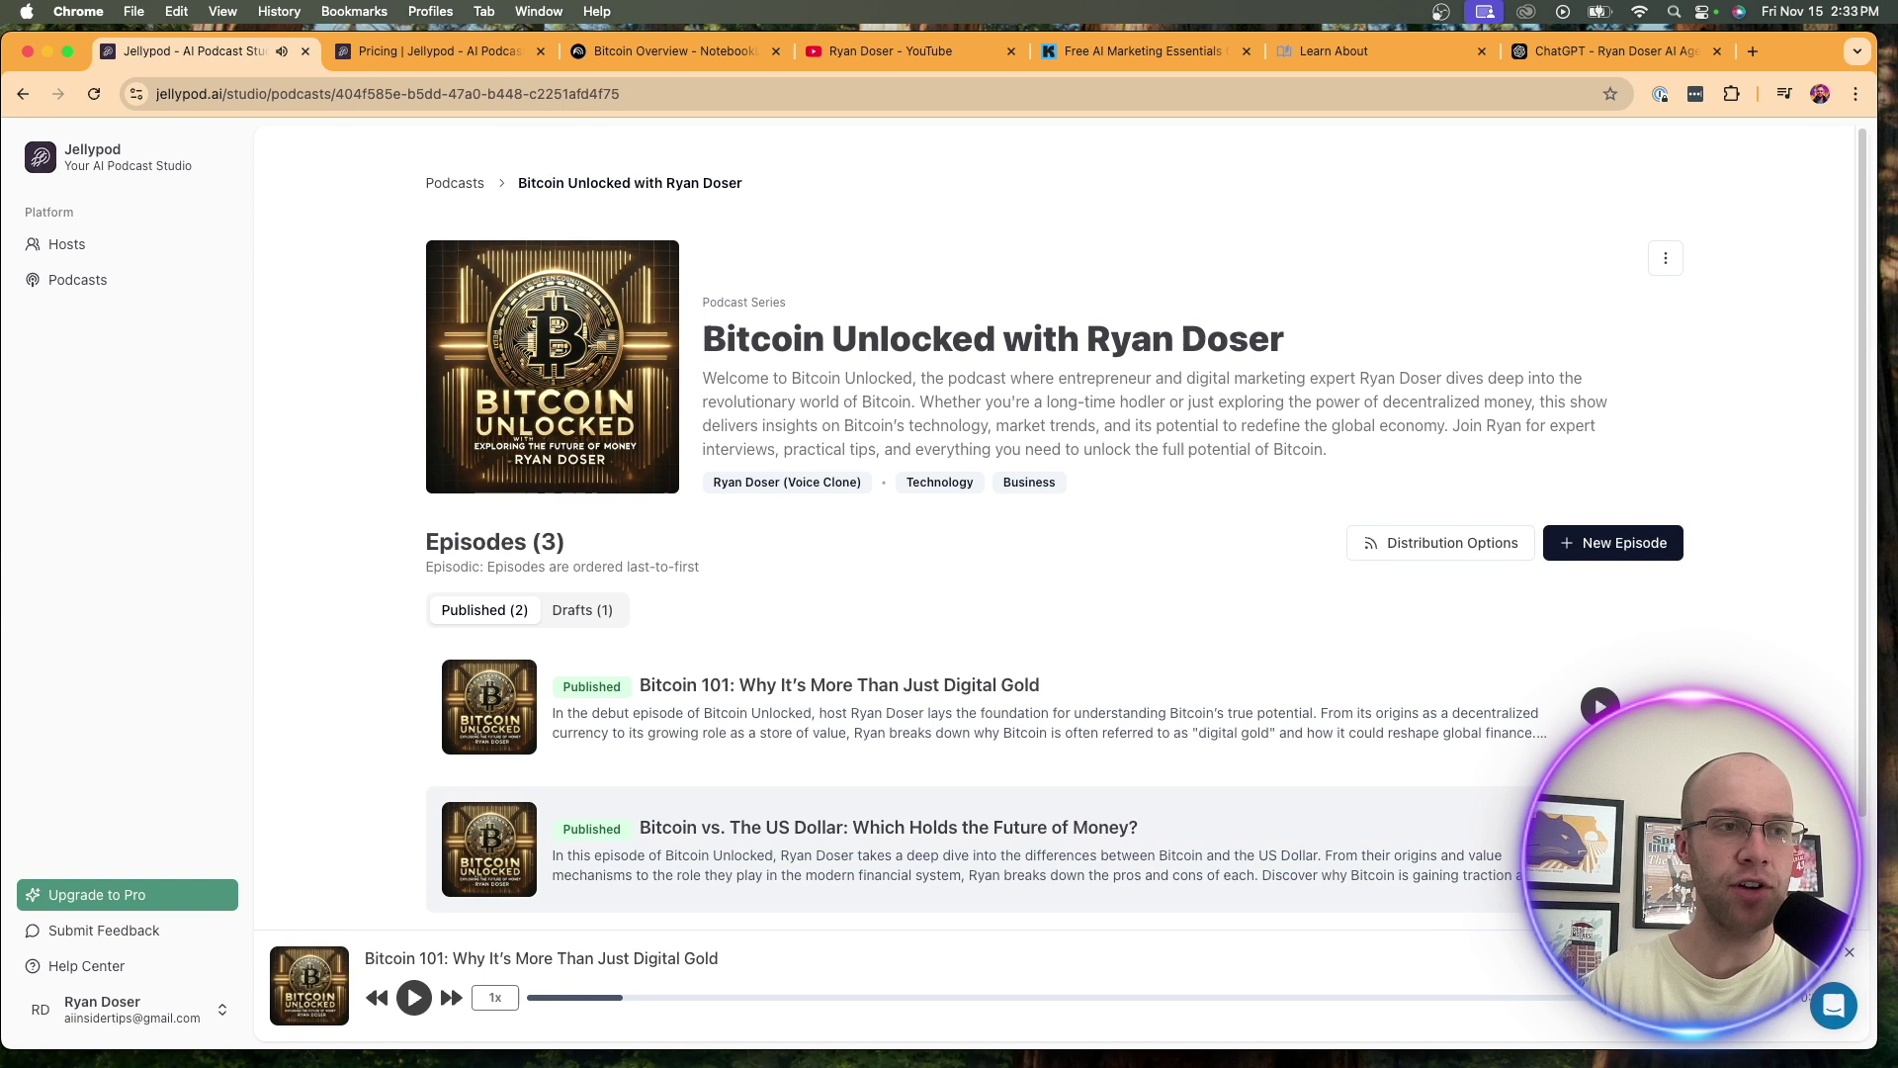
{"action": "left_click", "coordinate": [1599, 849]}
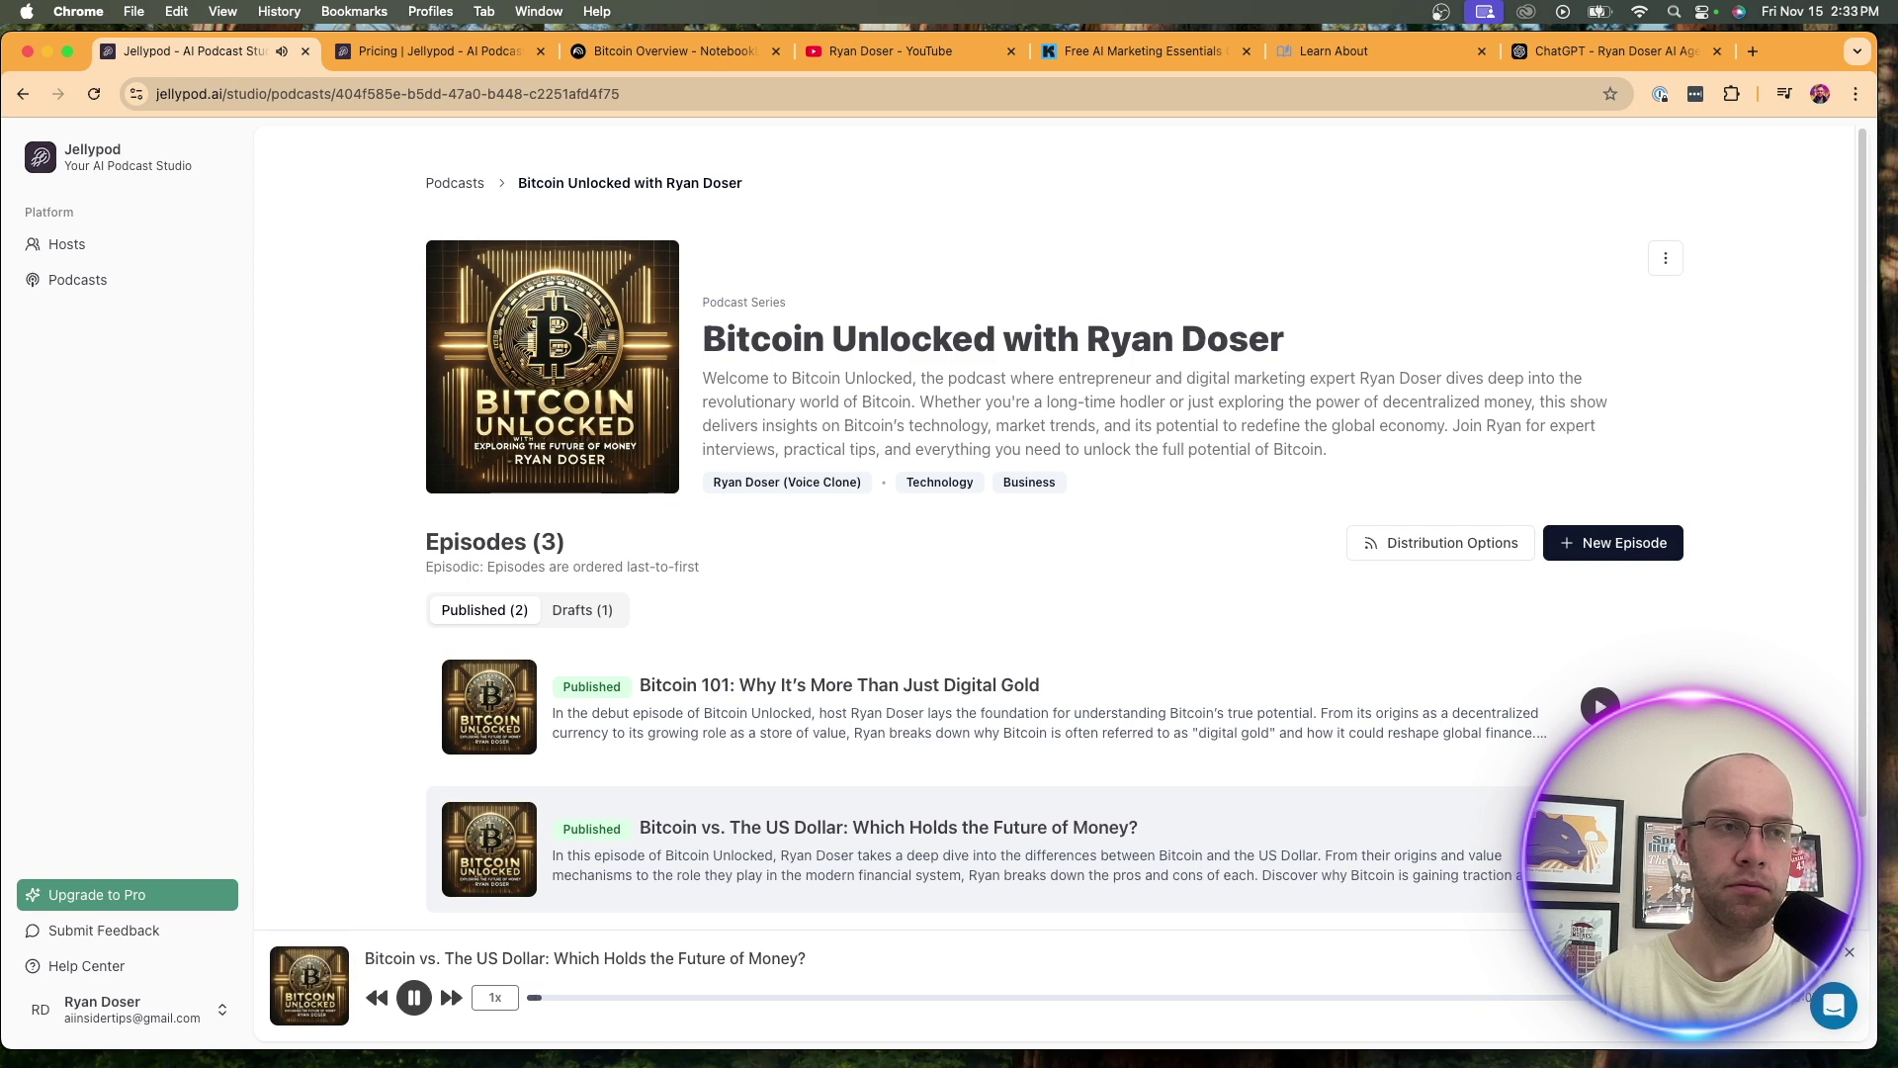
{"action": "key", "text": "space"}
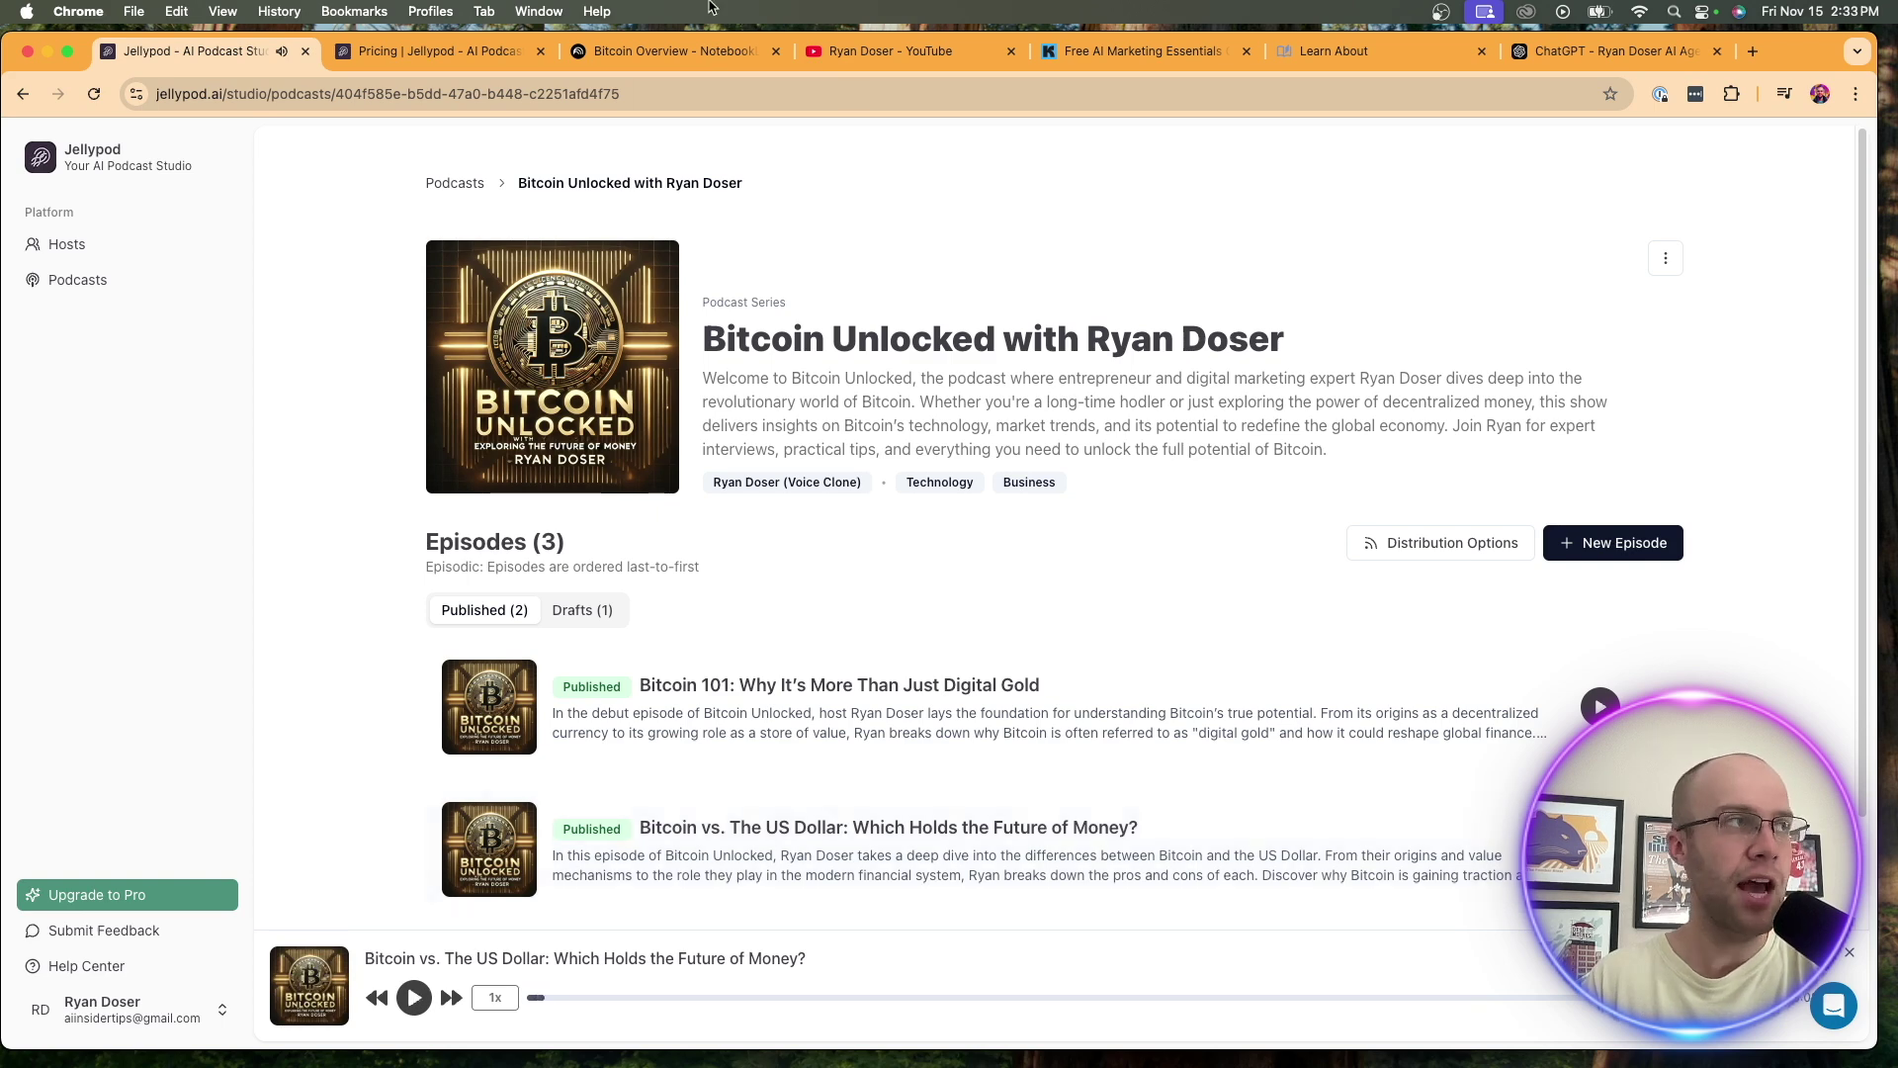
Switch to the Bitcoin Overview notebook in NotebookLM and listen to part of its audio overview, skipping ahead before pausing it.
{"action": "left_click", "coordinate": [658, 57]}
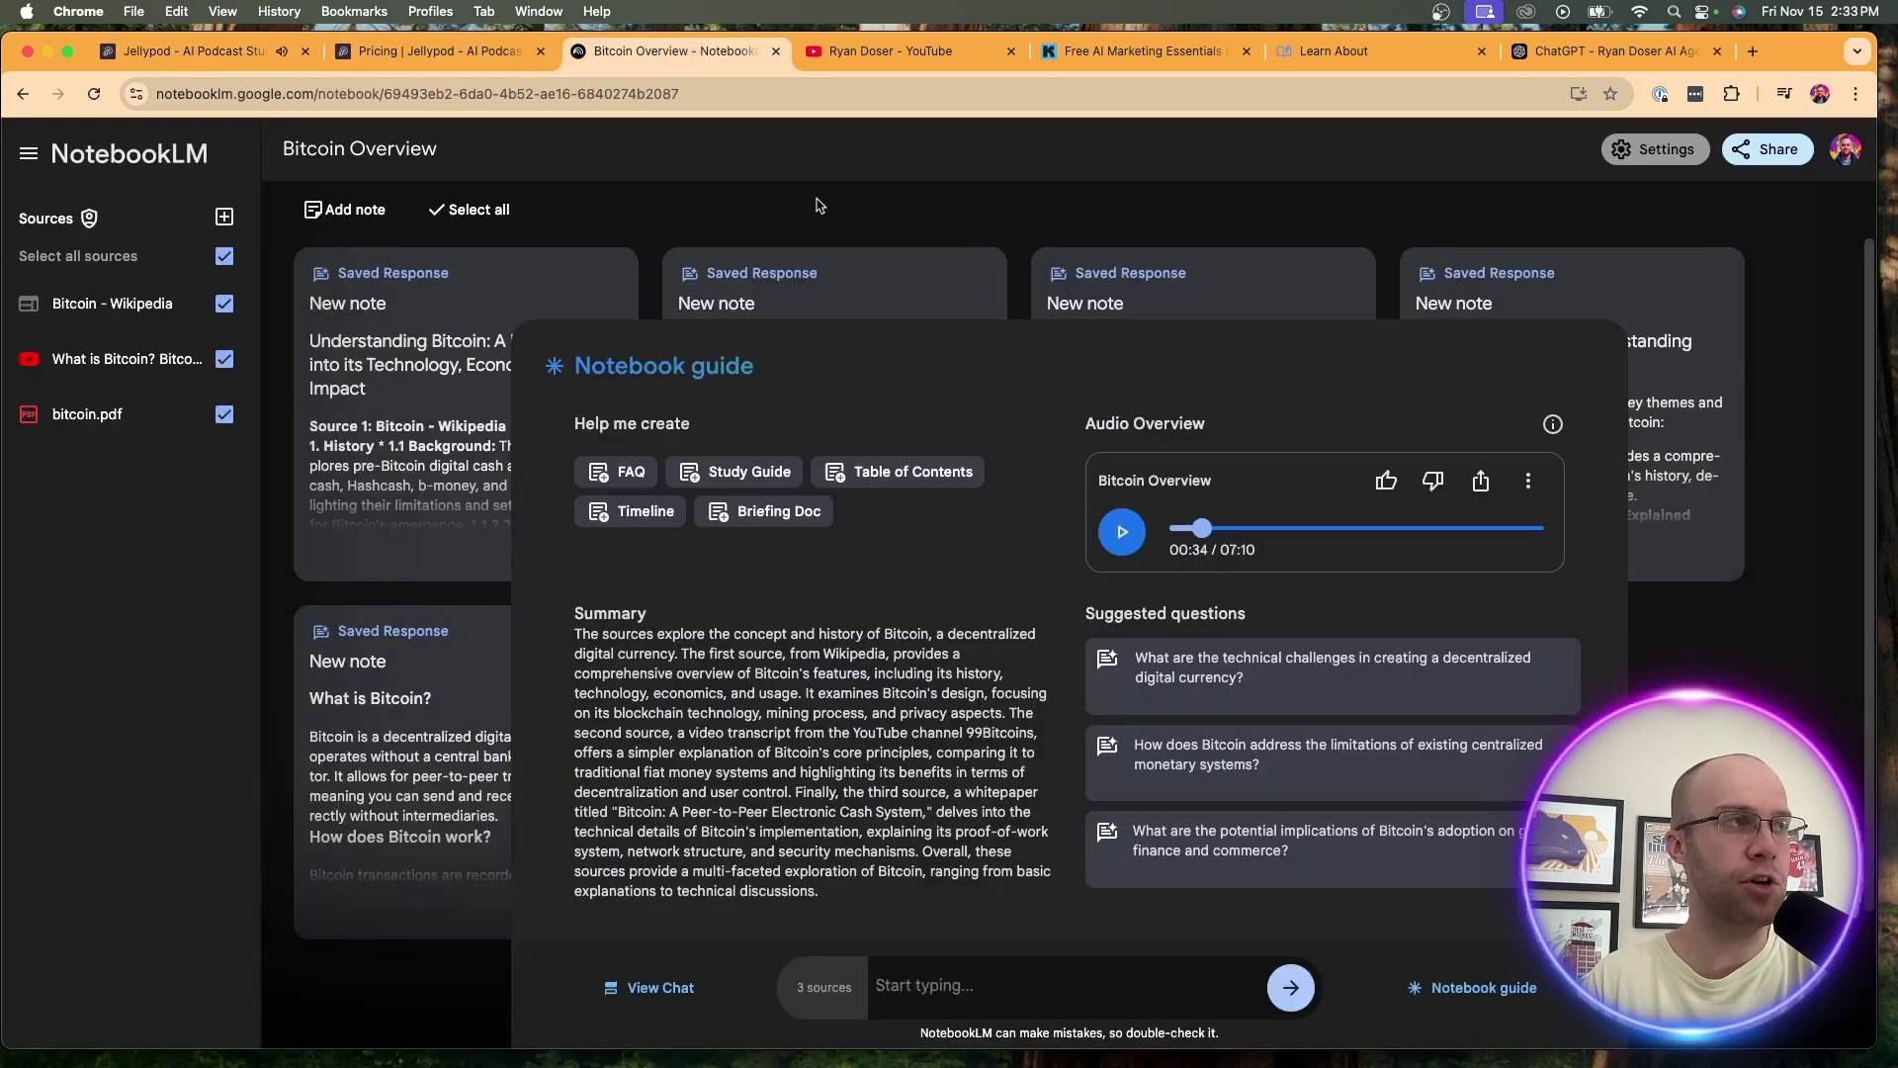
{"action": "left_click", "coordinate": [1134, 540]}
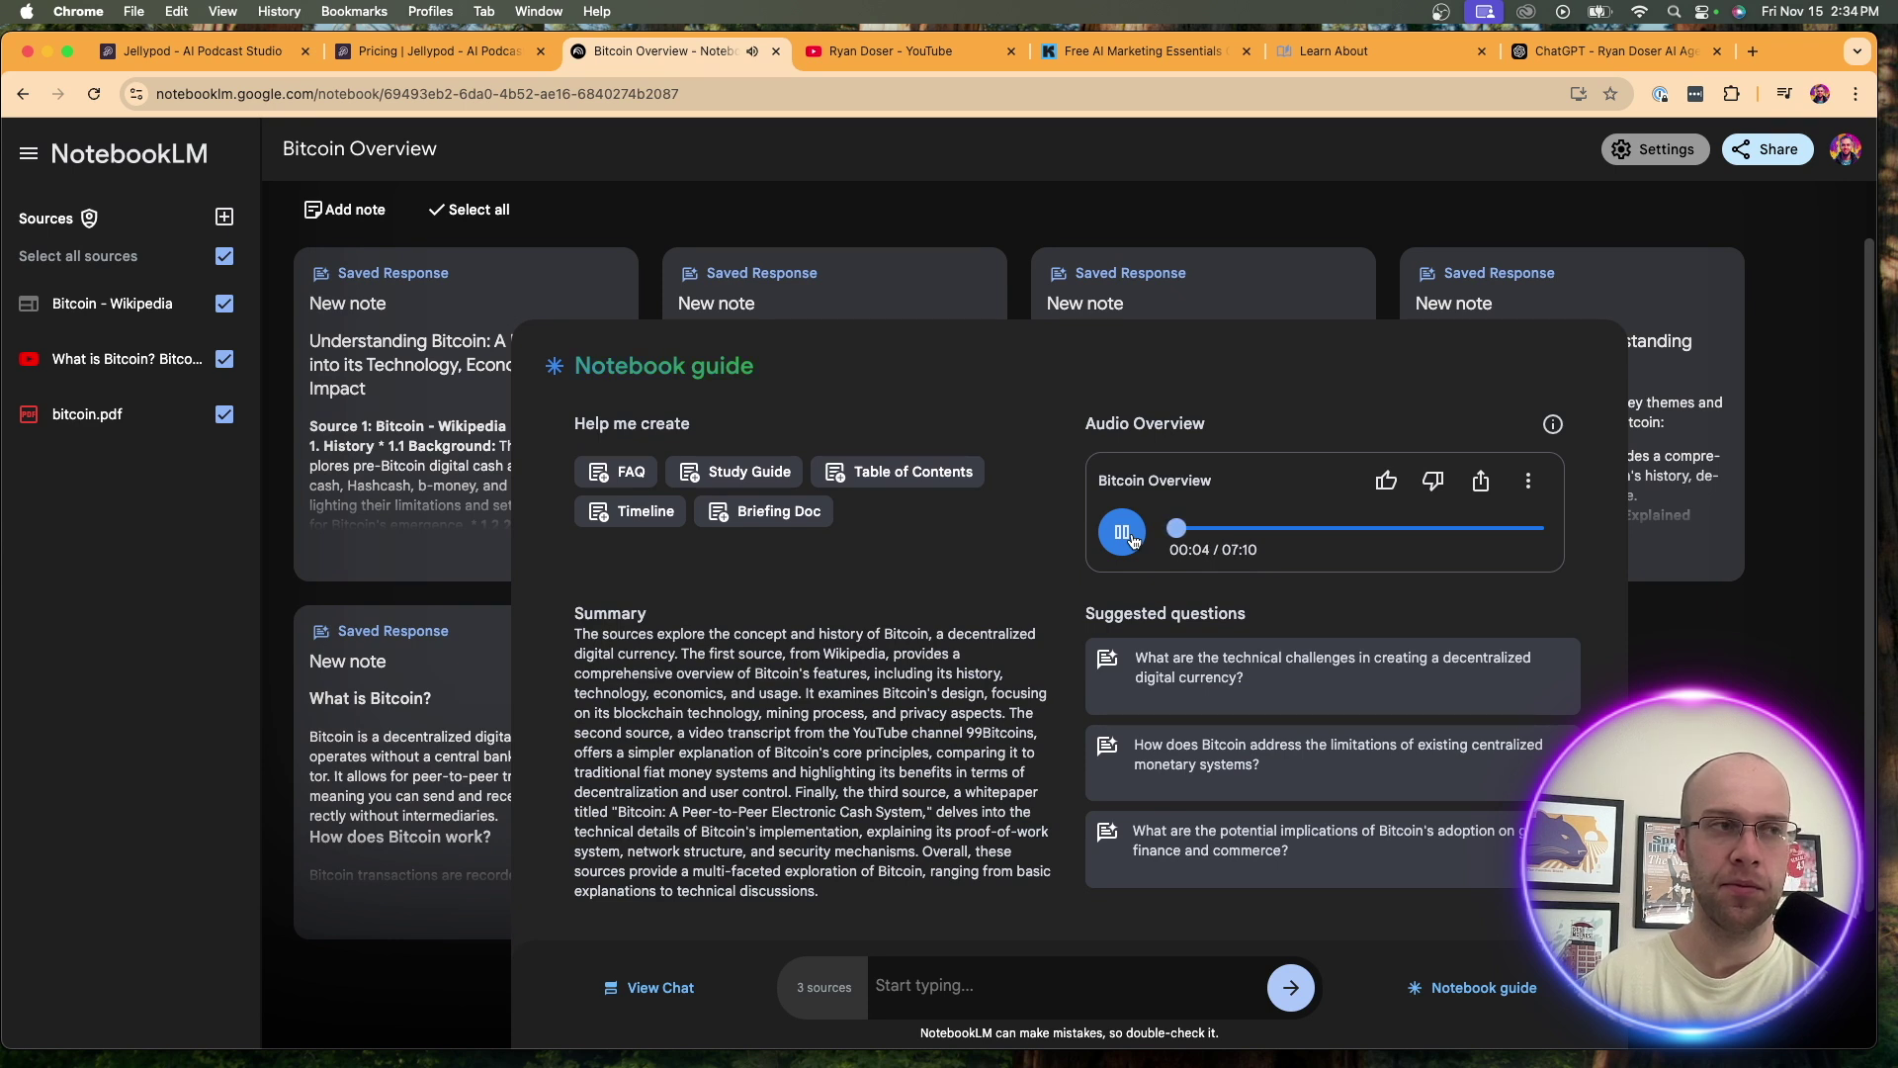
{"action": "left_click", "coordinate": [1195, 542]}
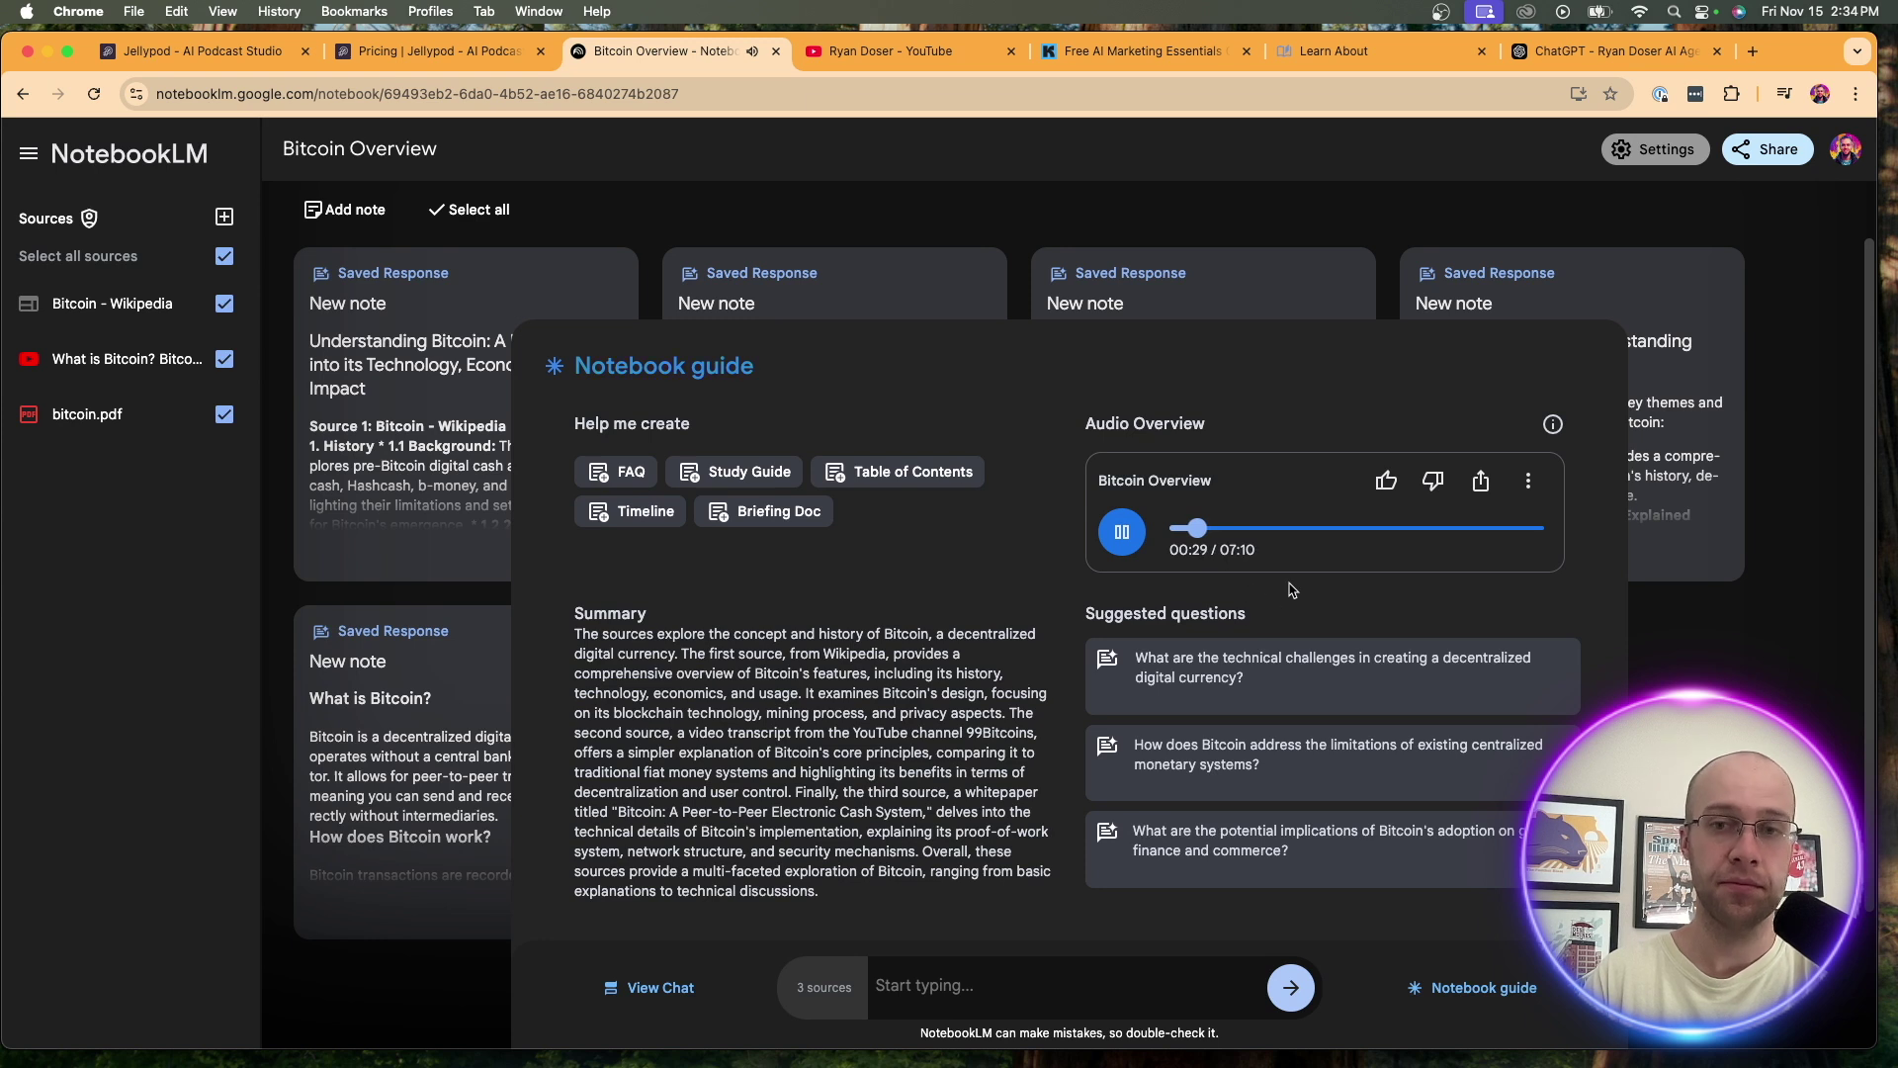
{"action": "left_click", "coordinate": [1128, 533]}
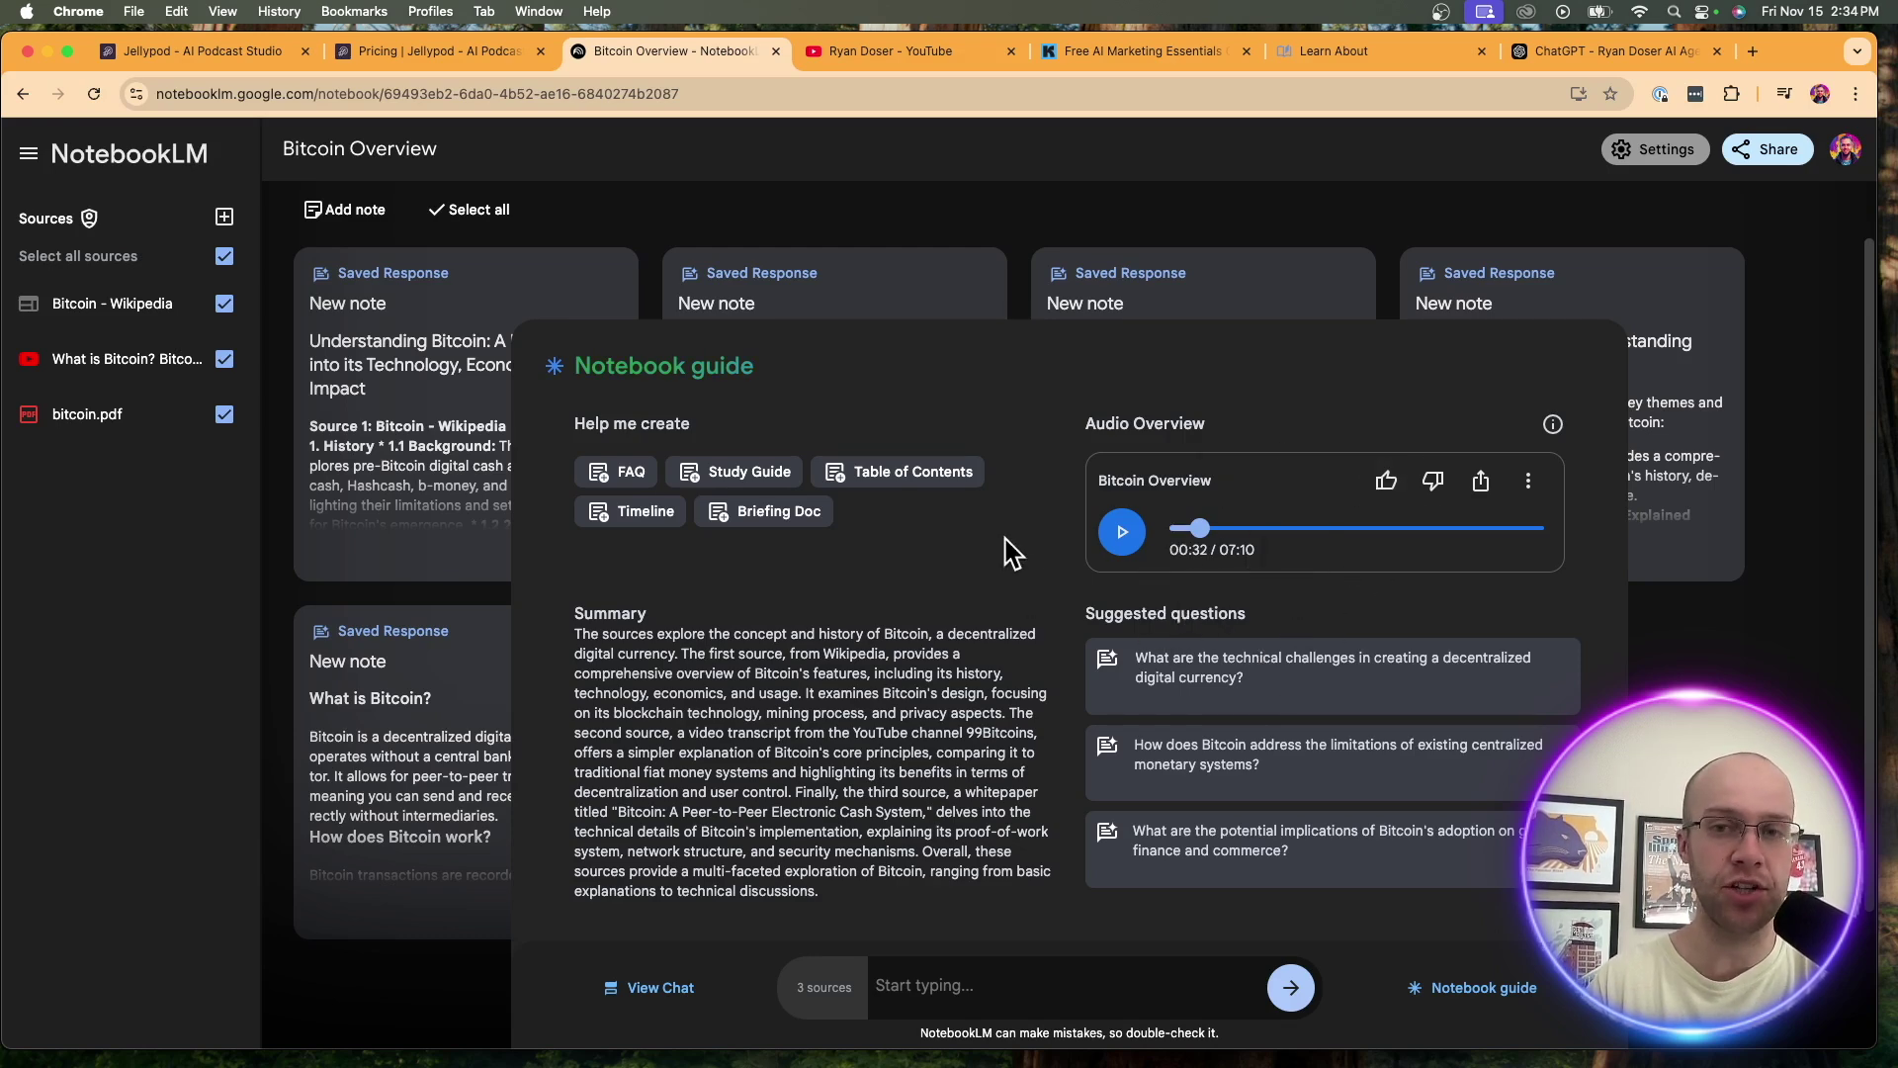
Return to the Jellypod series, open the published Bitcoin vs. The US Dollar episode, and view its share link.
{"action": "left_click", "coordinate": [222, 51]}
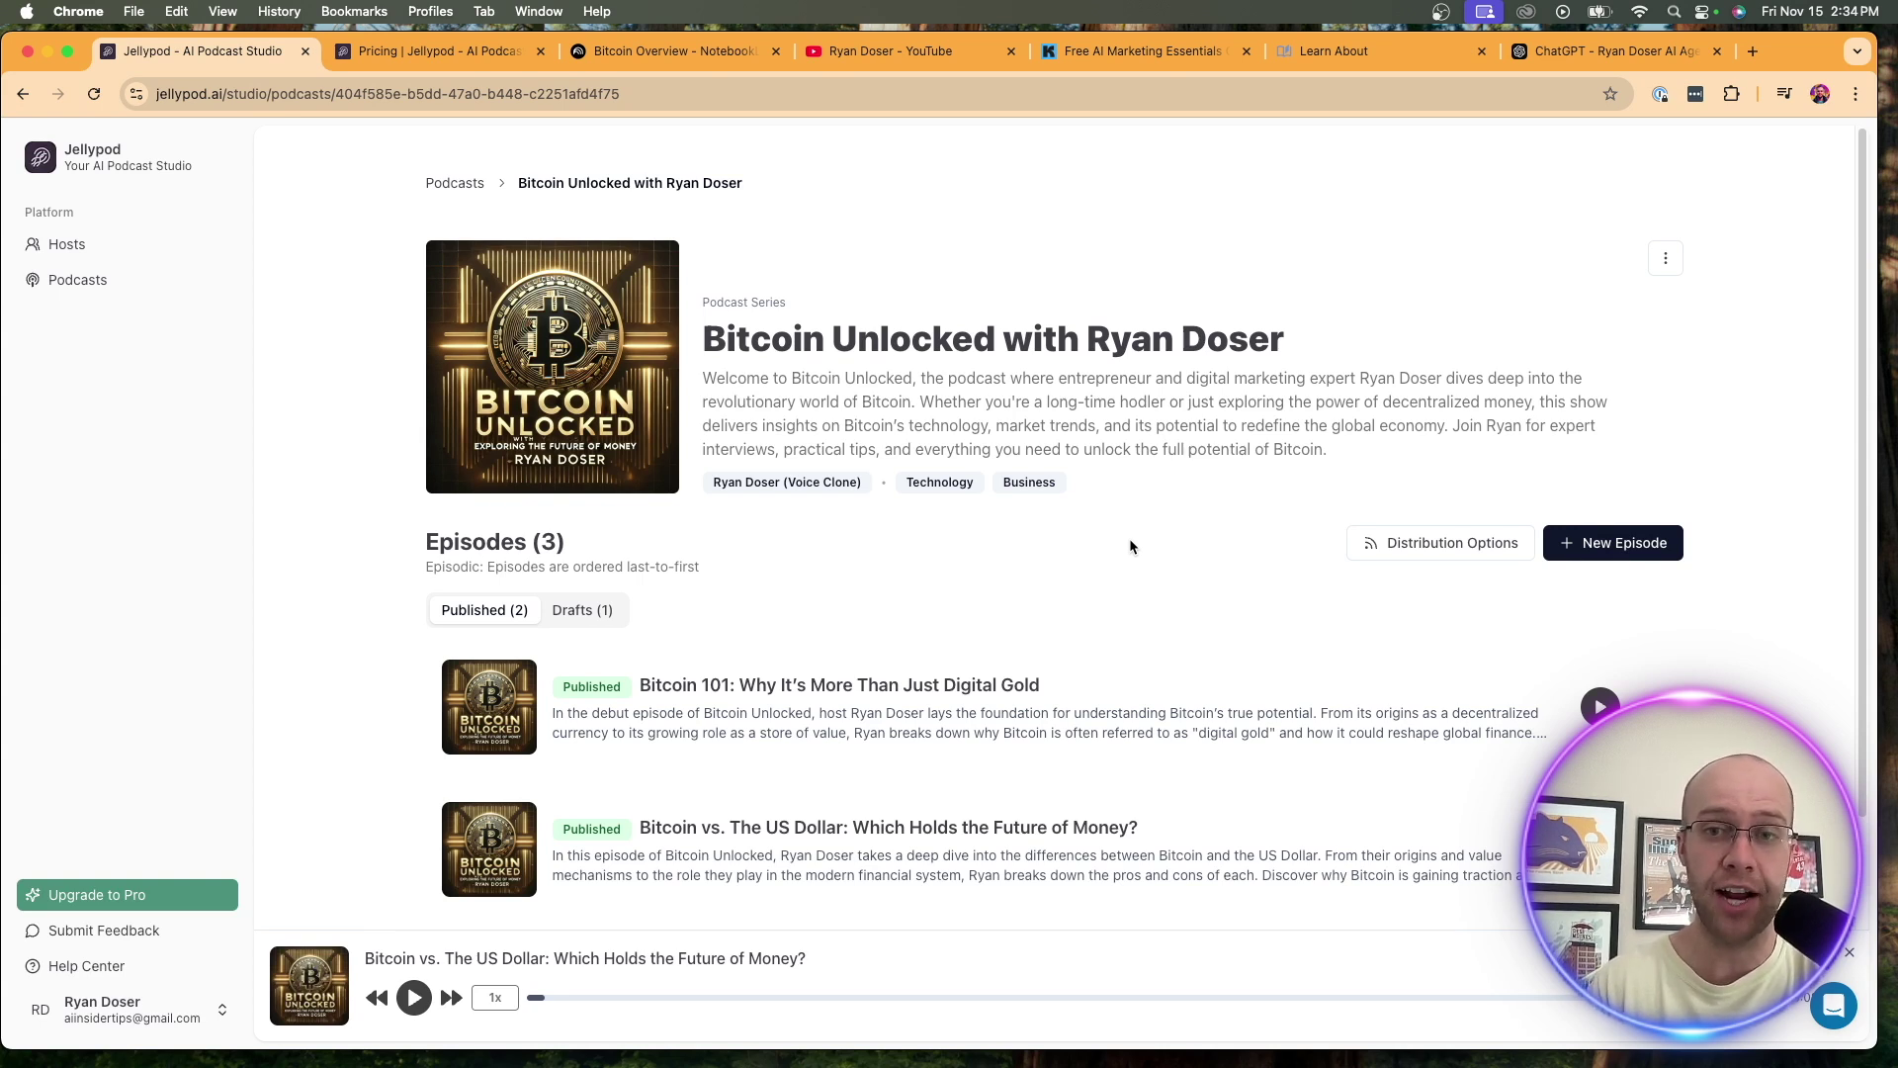
{"action": "scroll", "coordinate": [939, 662], "scroll_direction": "down", "scroll_amount": 2}
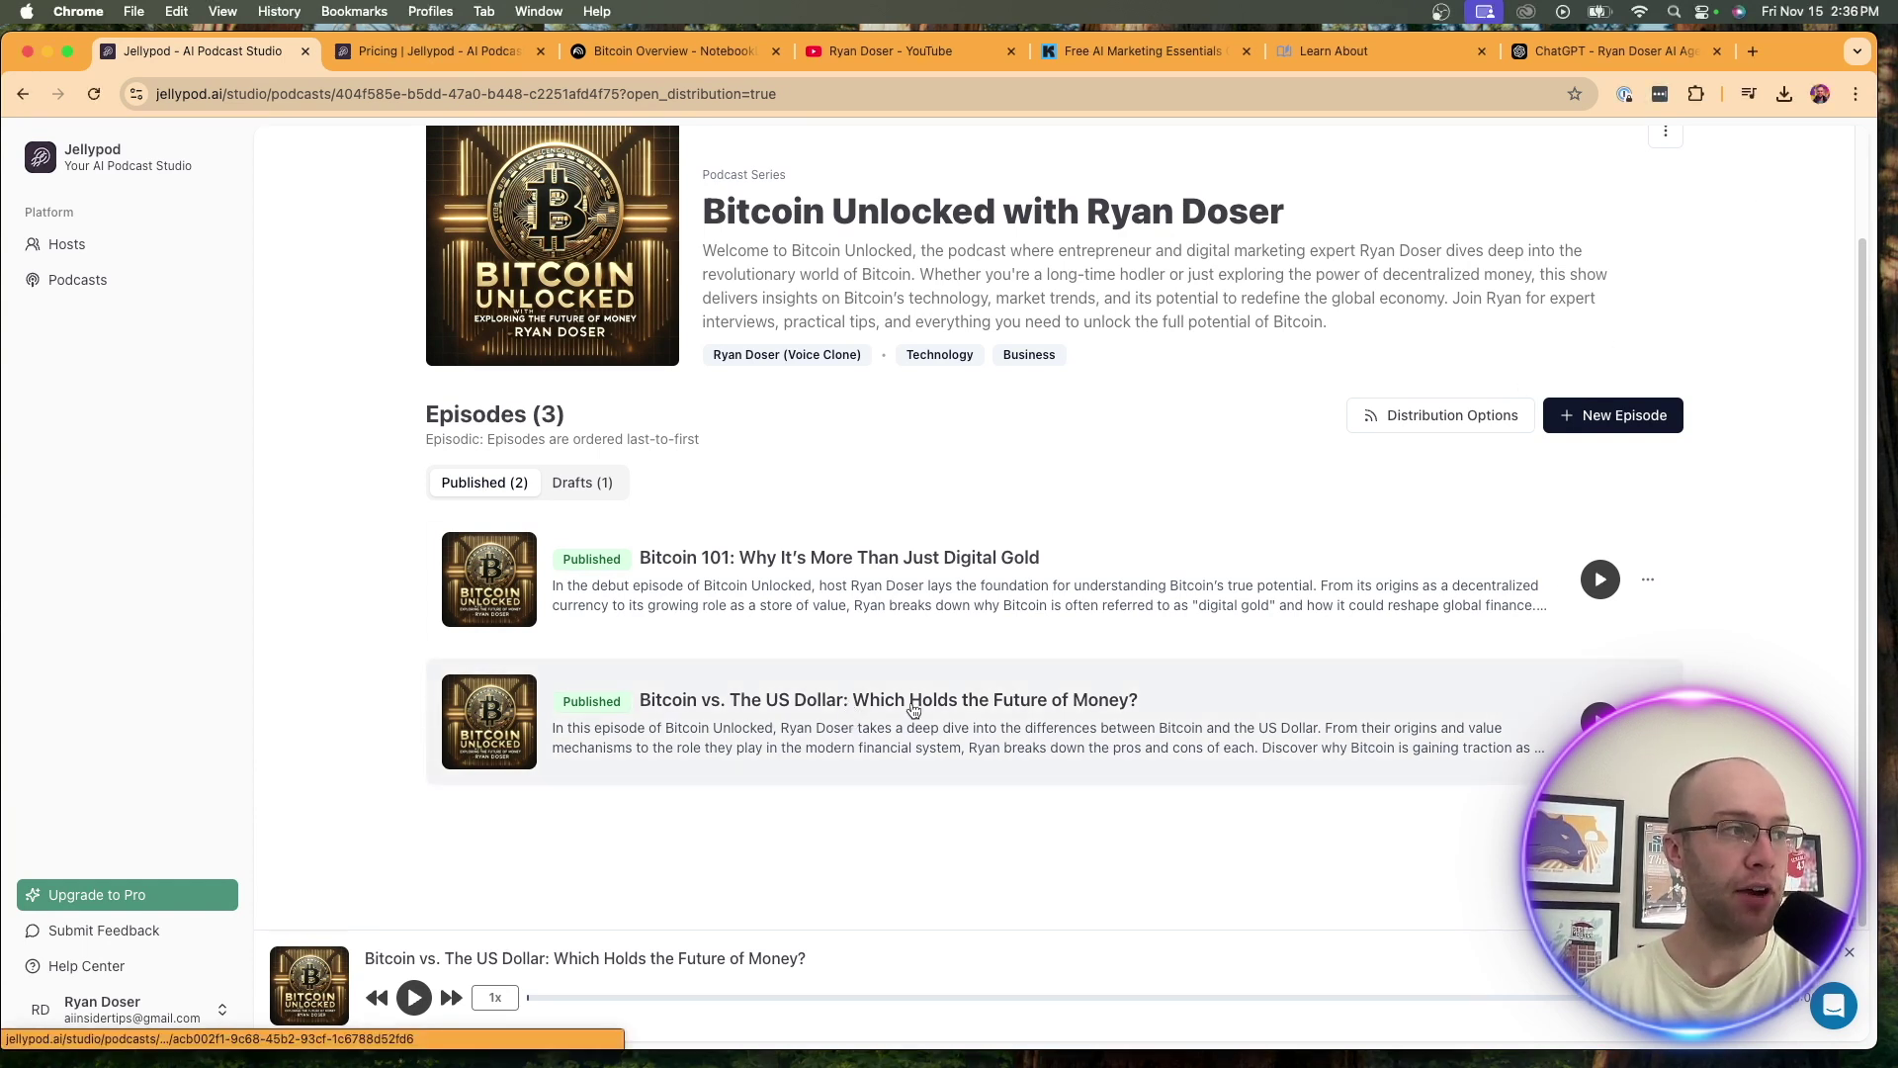
{"action": "left_click", "coordinate": [945, 708]}
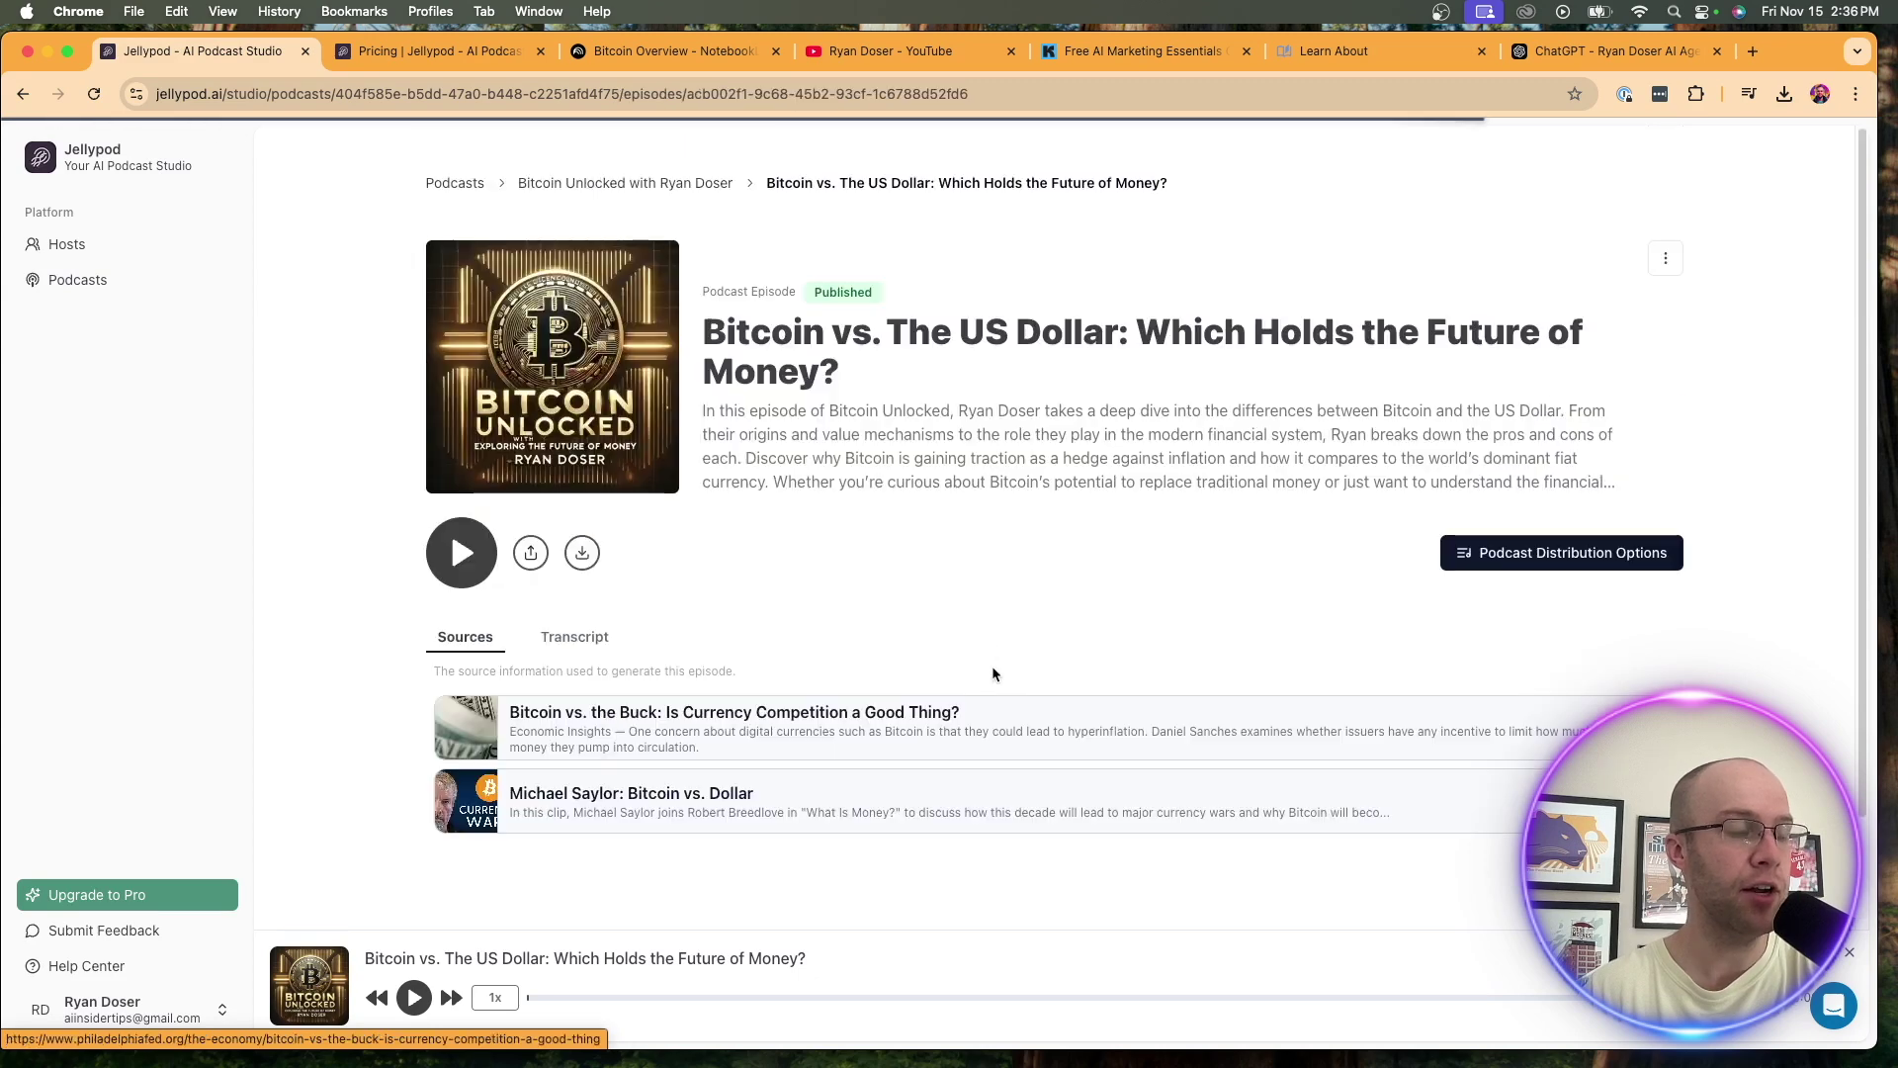
{"action": "left_click", "coordinate": [531, 553]}
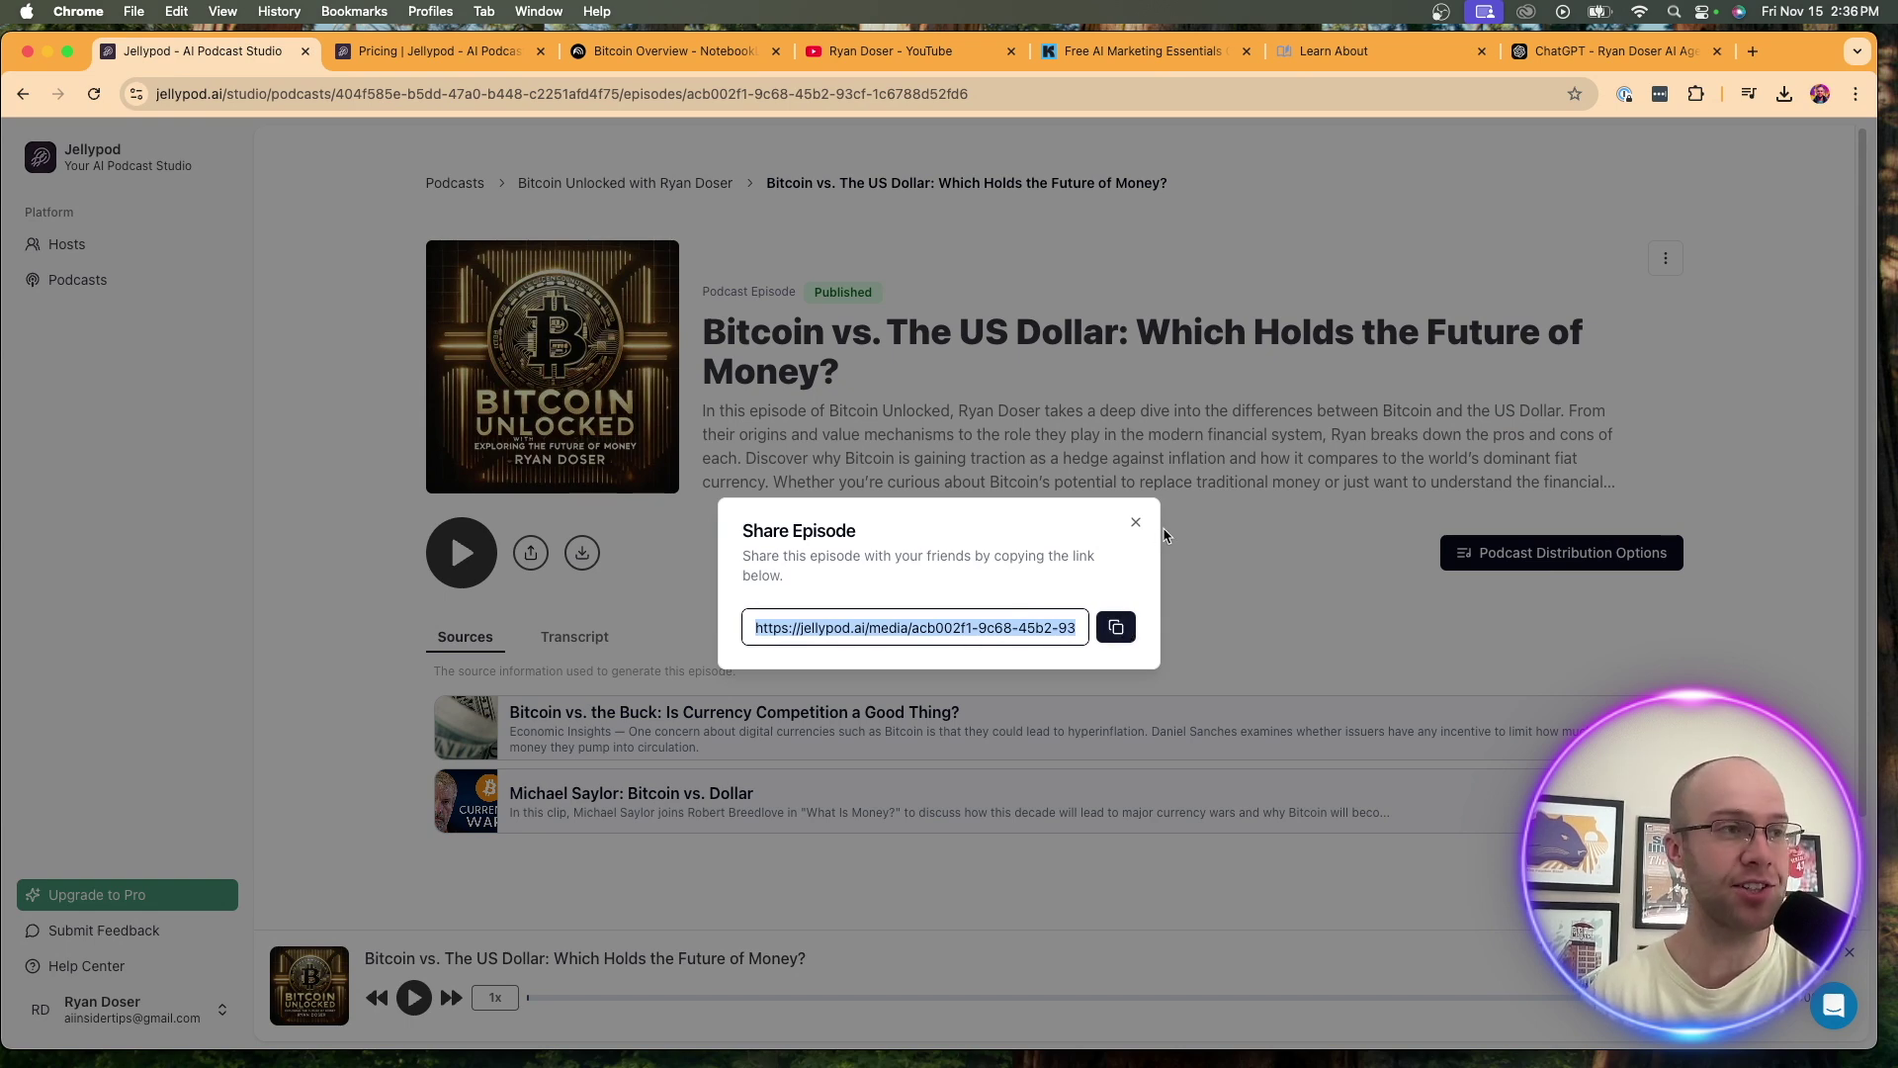
{"action": "left_click", "coordinate": [1136, 522]}
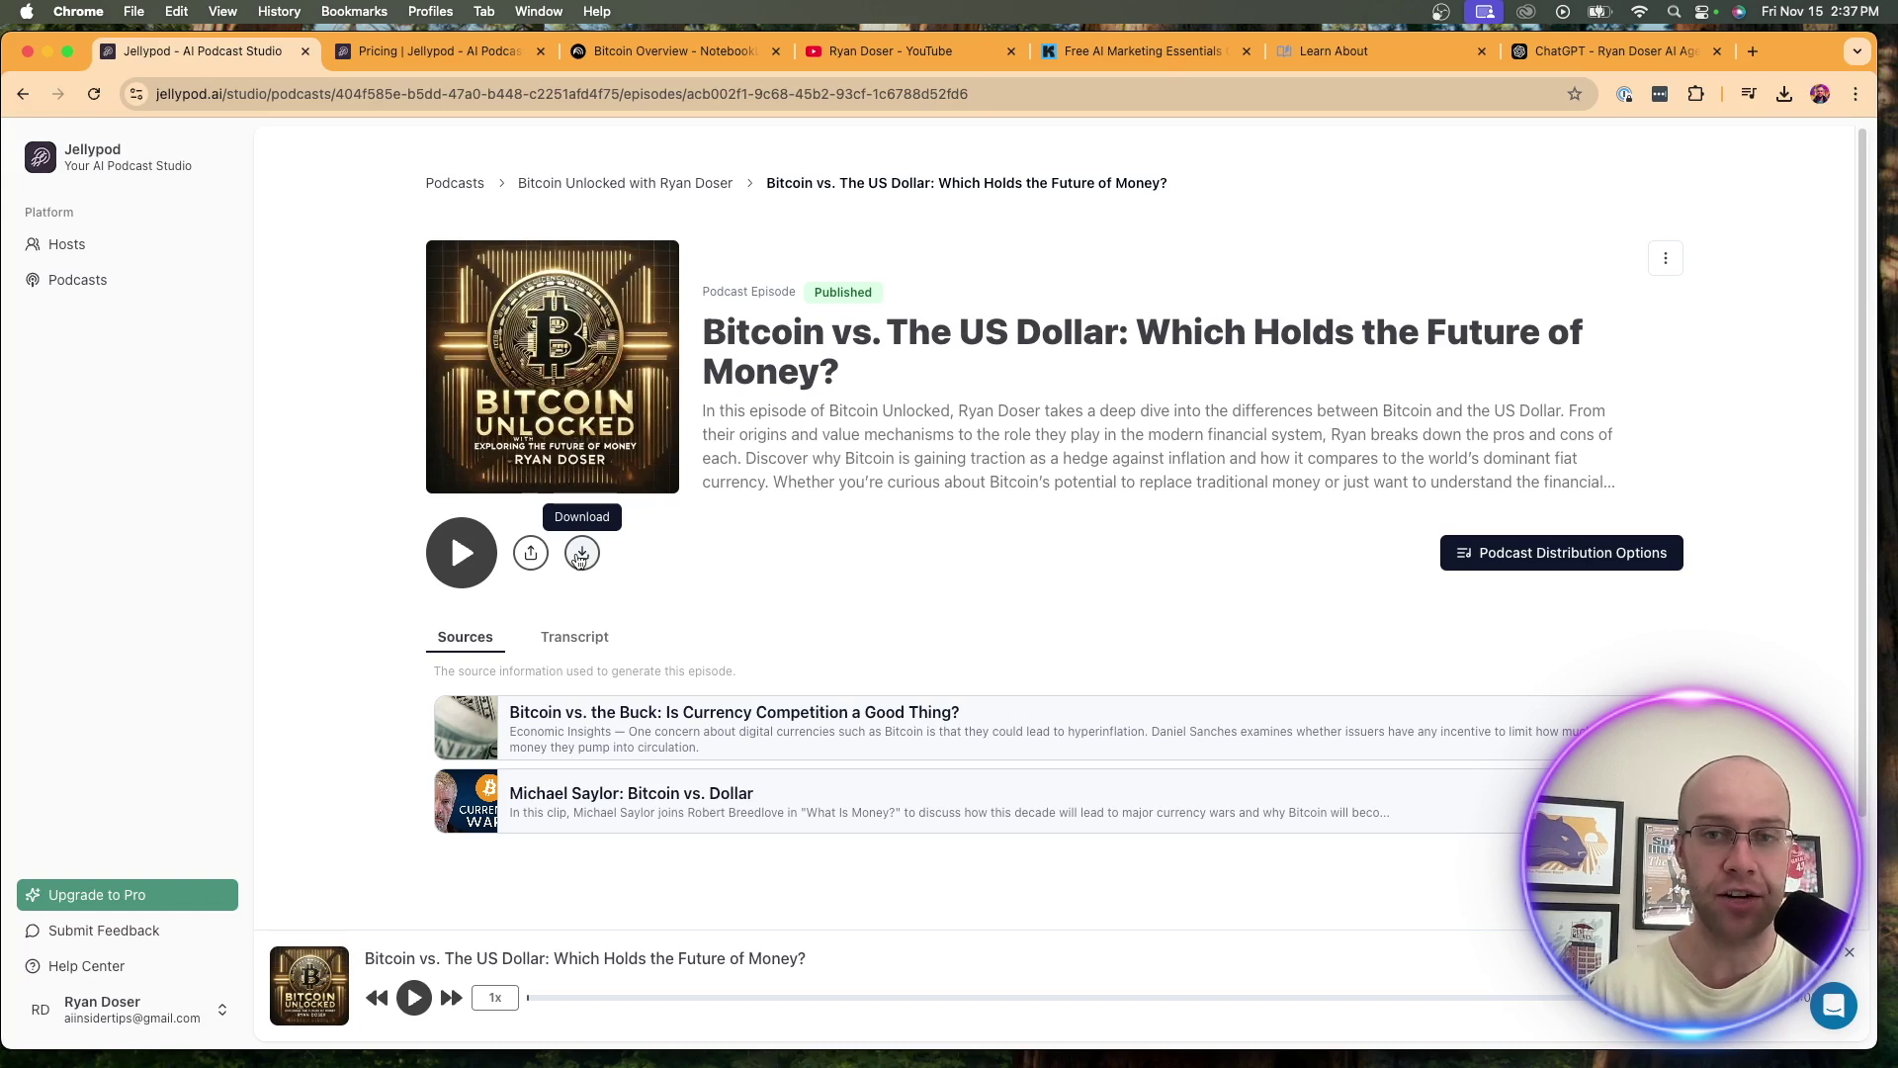
View the podcast distribution options with the RSS feed URL and Spotify publishing, and close them.
{"action": "left_click", "coordinate": [1542, 561]}
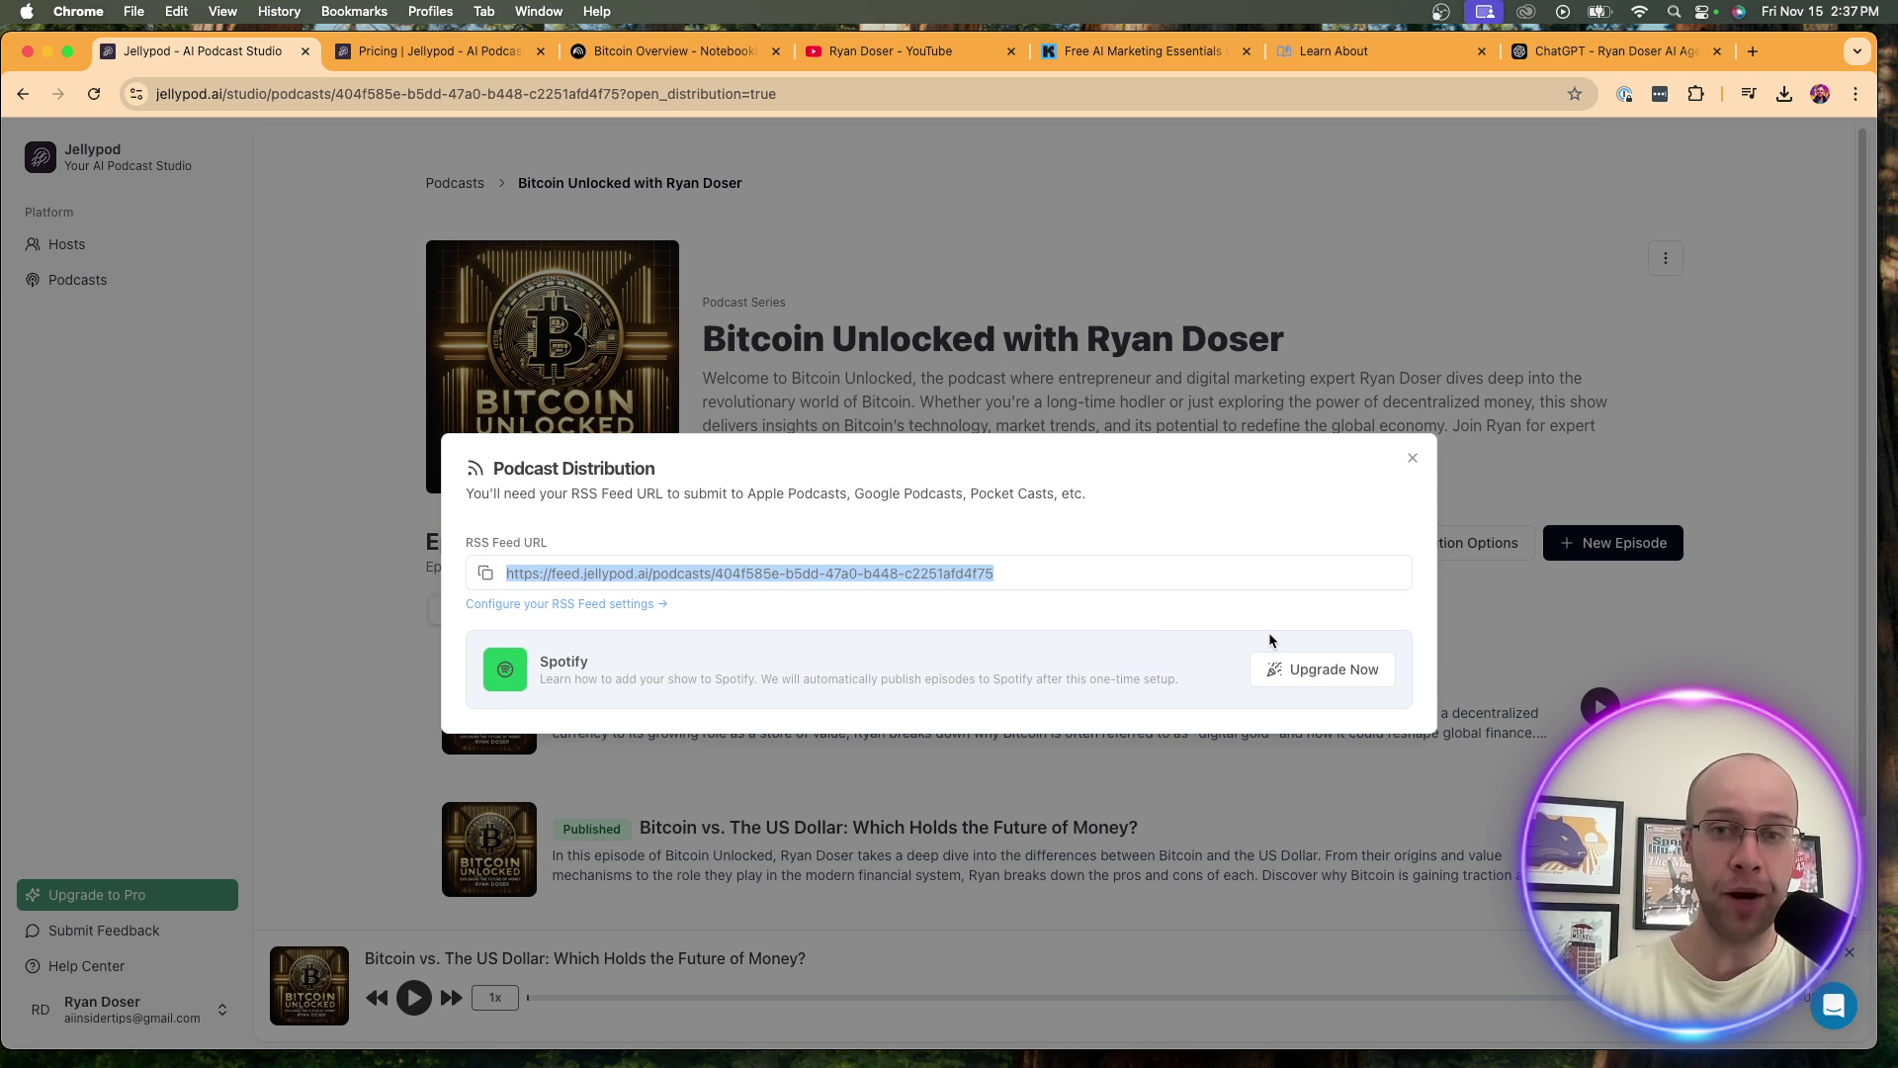
{"action": "left_click", "coordinate": [752, 577]}
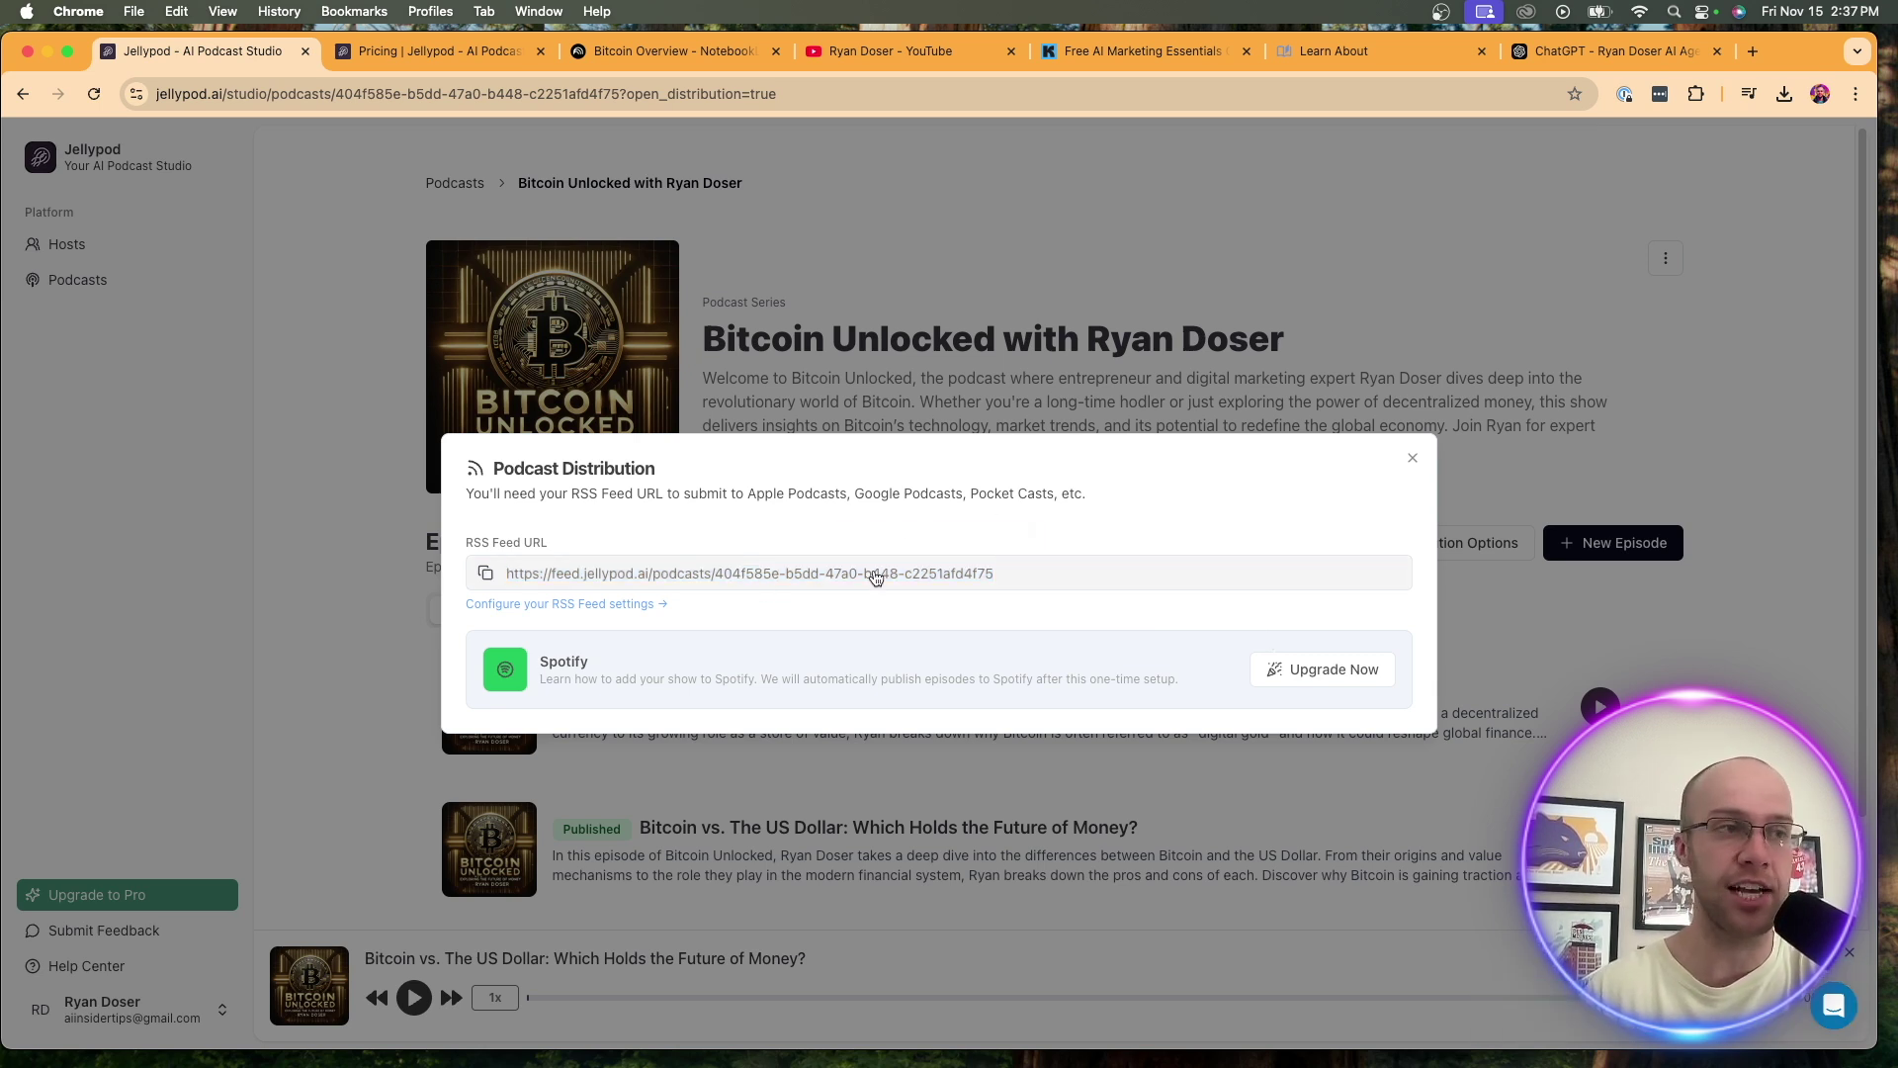
{"action": "left_click", "coordinate": [1413, 458]}
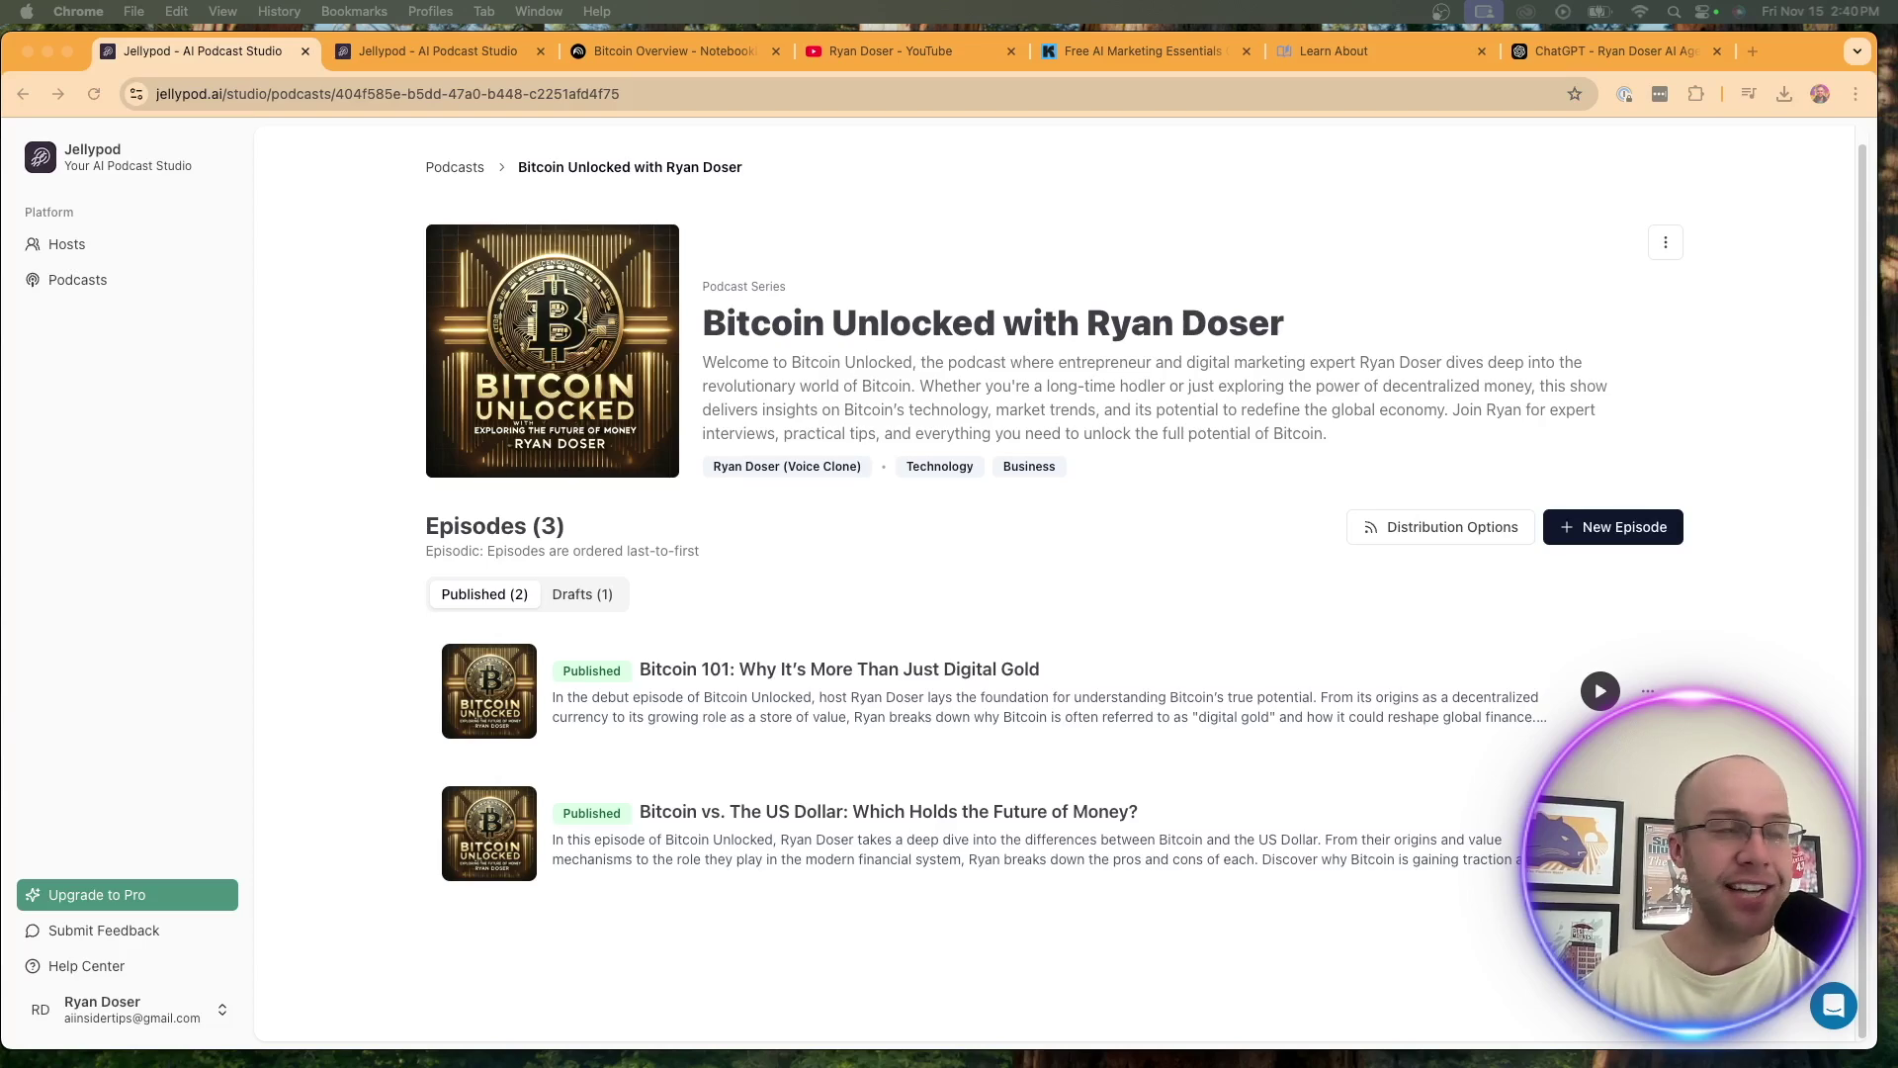
Glance at the Jellypod home page, and switch to ChatGPT to review the podcast planning conversation from its first prompt to the title and description.
{"action": "key", "text": "ctrl+Tab"}
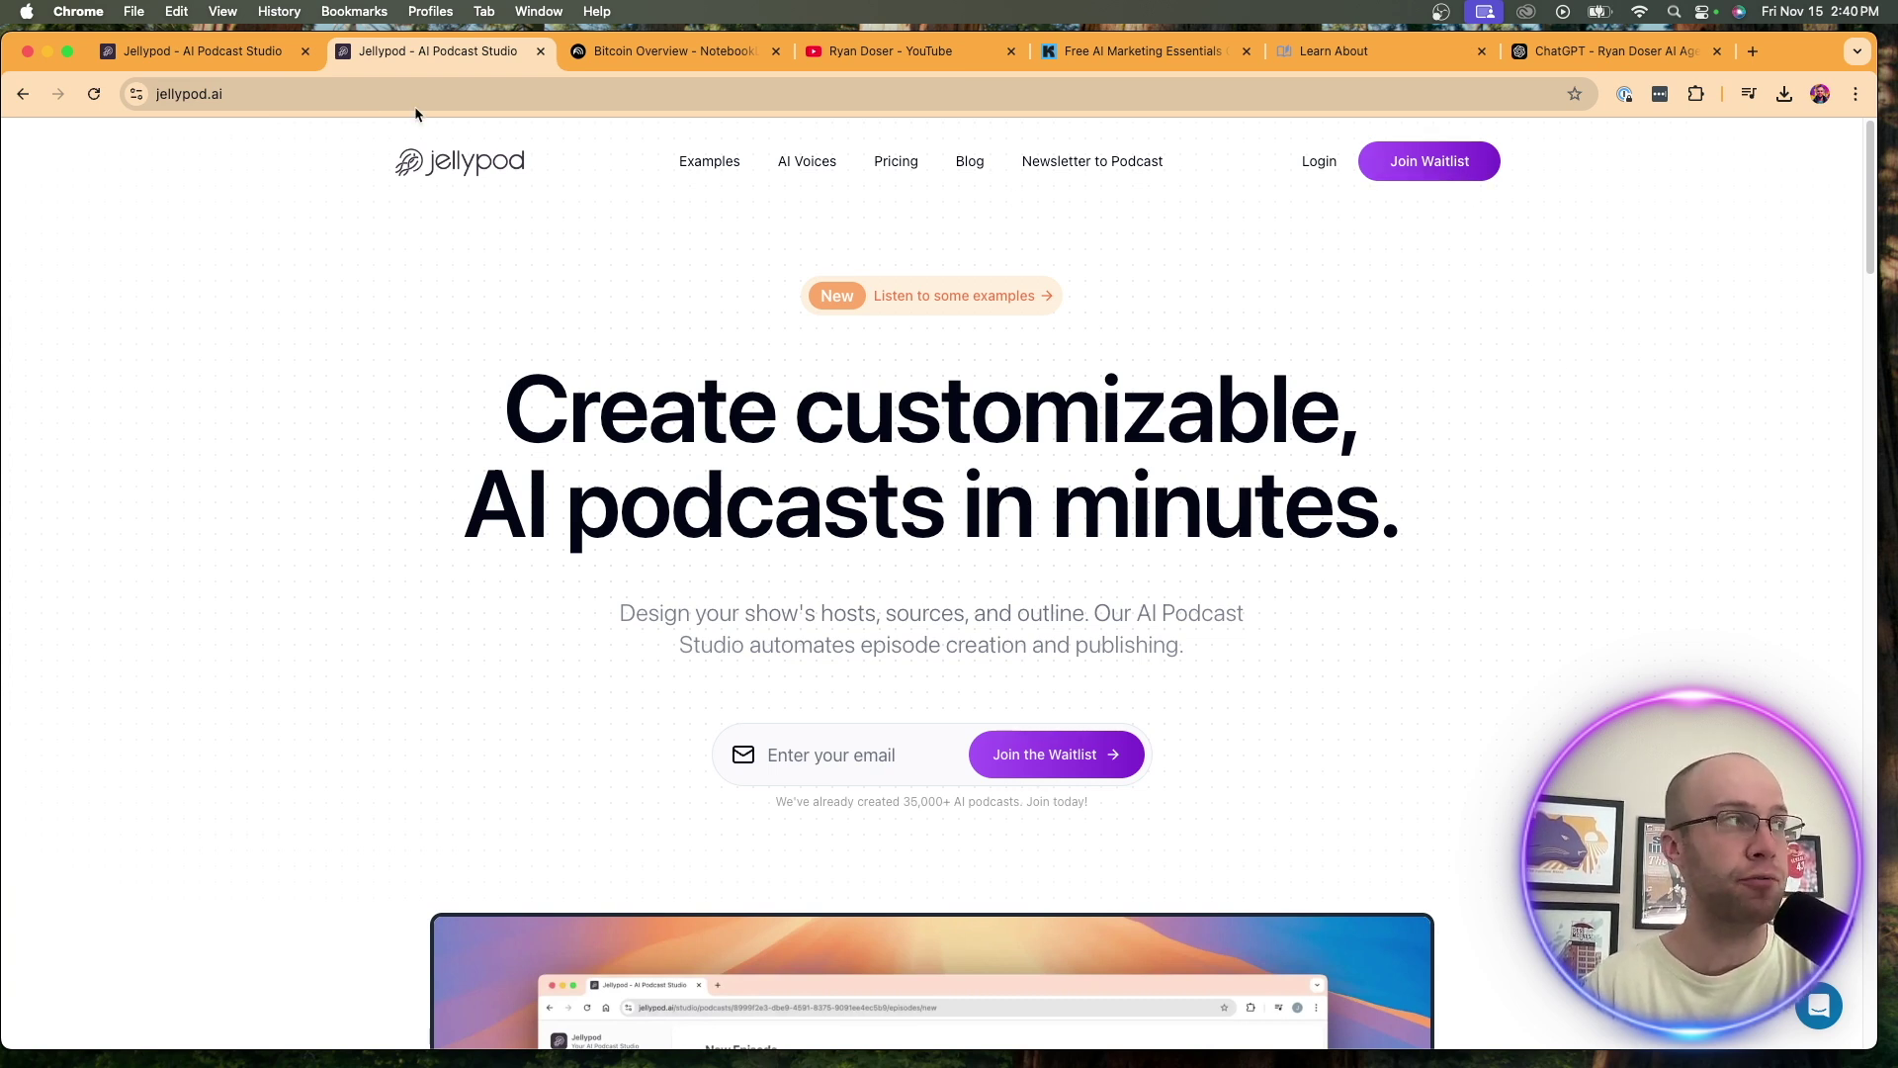
{"action": "left_click", "coordinate": [197, 51]}
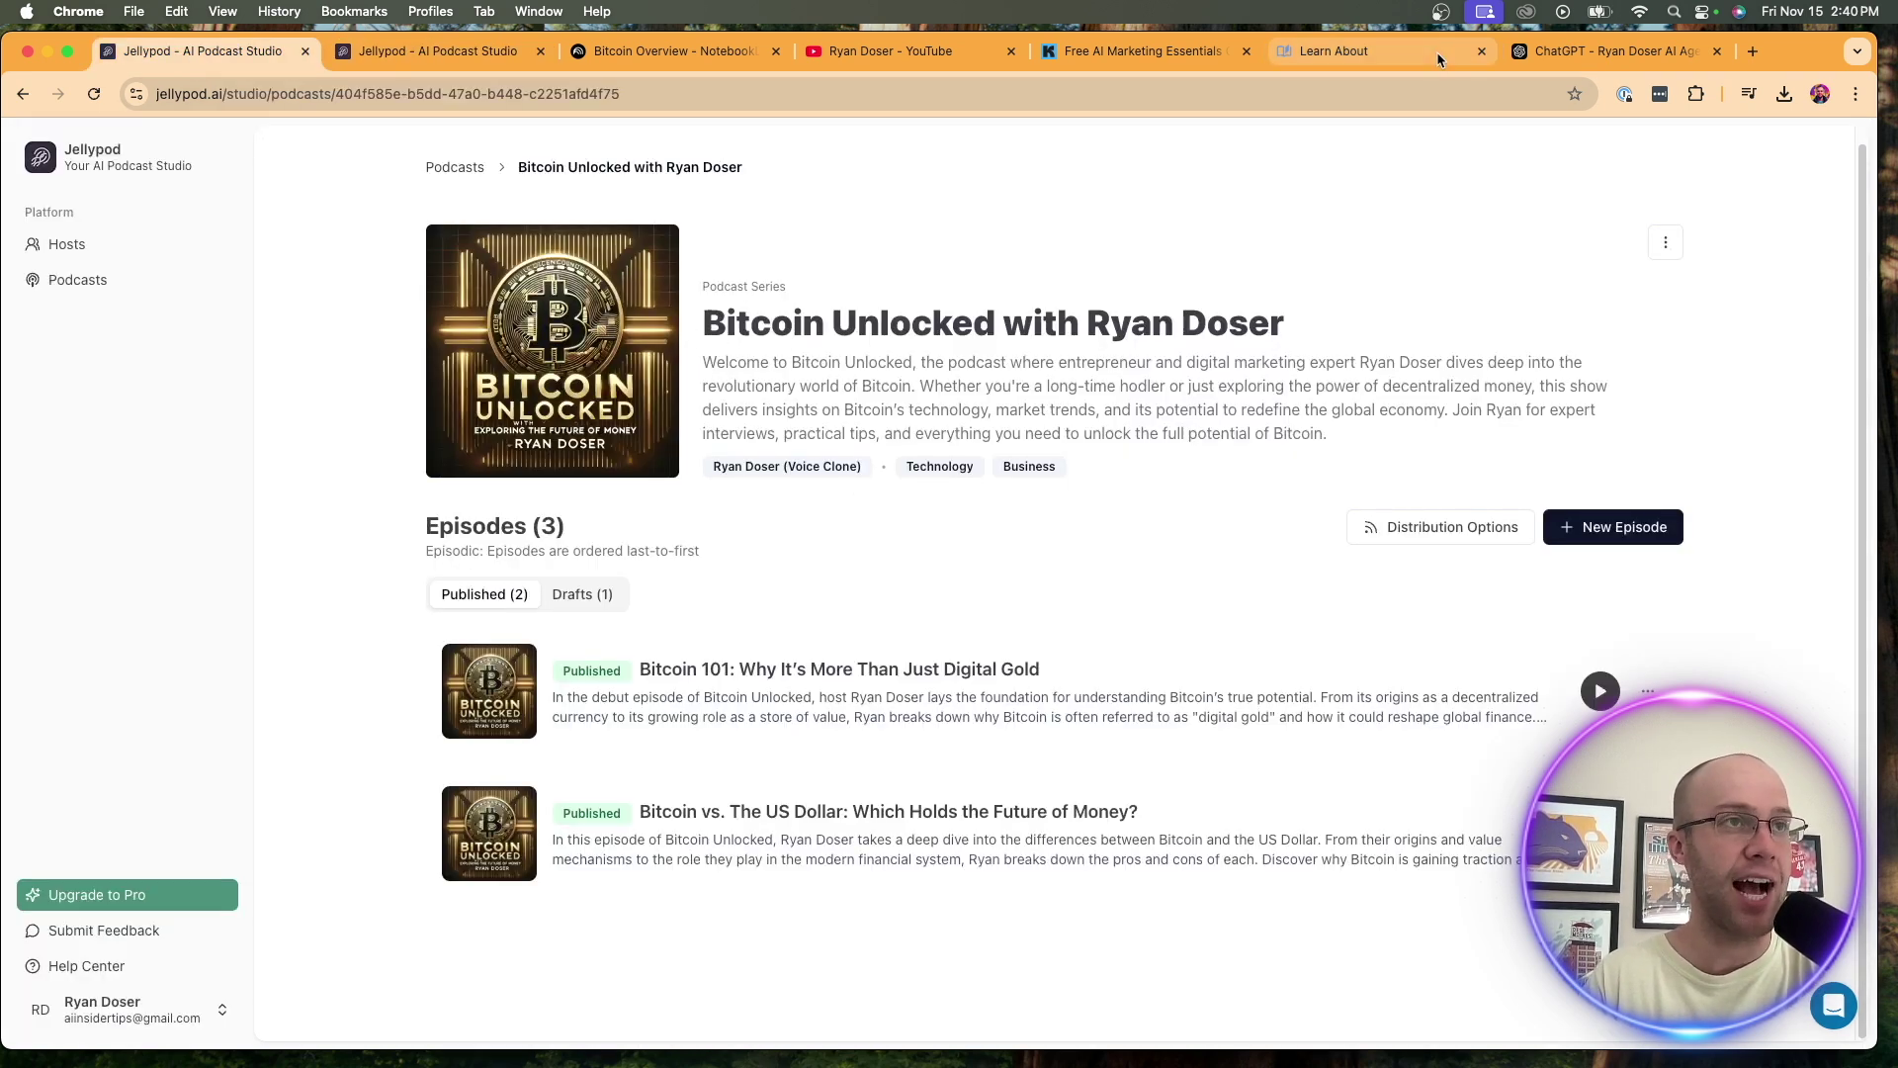
{"action": "left_click", "coordinate": [1562, 55]}
{"action": "scroll", "coordinate": [1135, 415], "scroll_direction": "up", "scroll_amount": 10}
{"action": "scroll", "coordinate": [1135, 416], "scroll_direction": "up", "scroll_amount": 15}
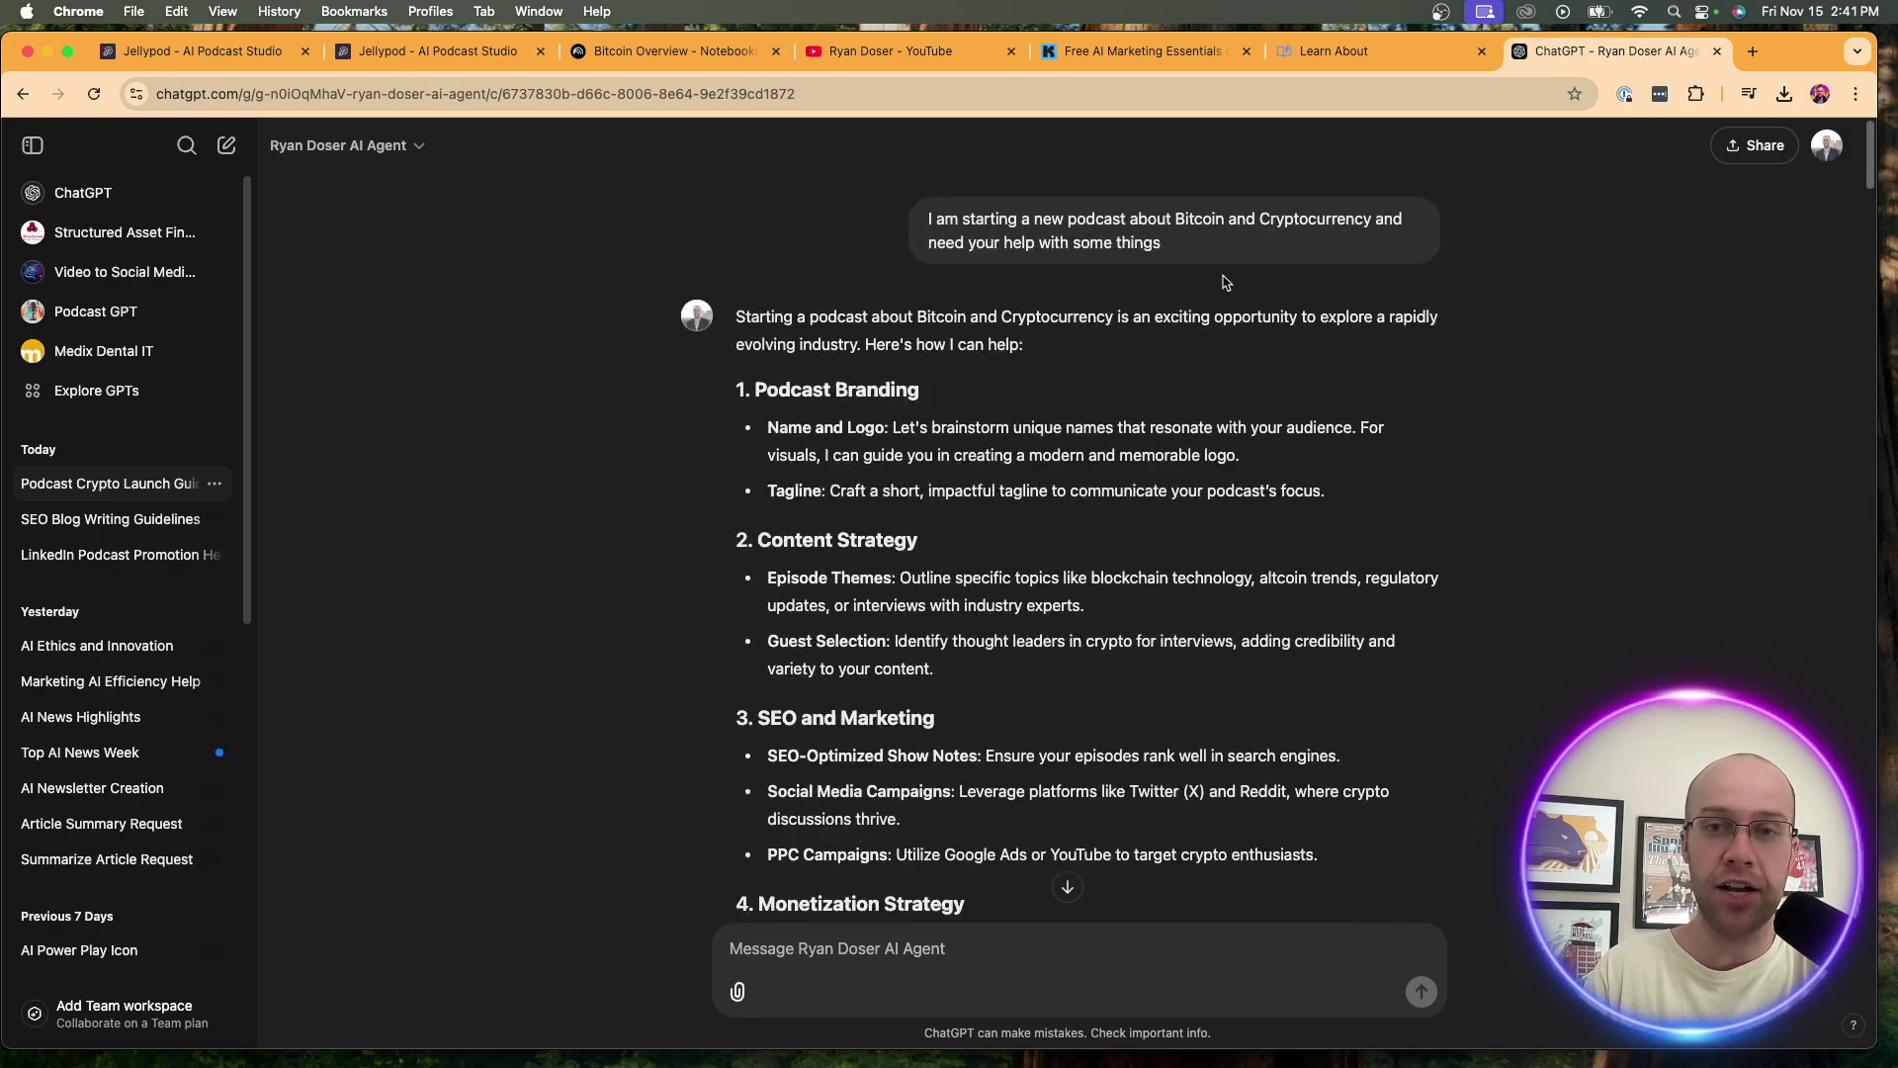
{"action": "scroll", "coordinate": [1224, 283], "scroll_direction": "down", "scroll_amount": 20}
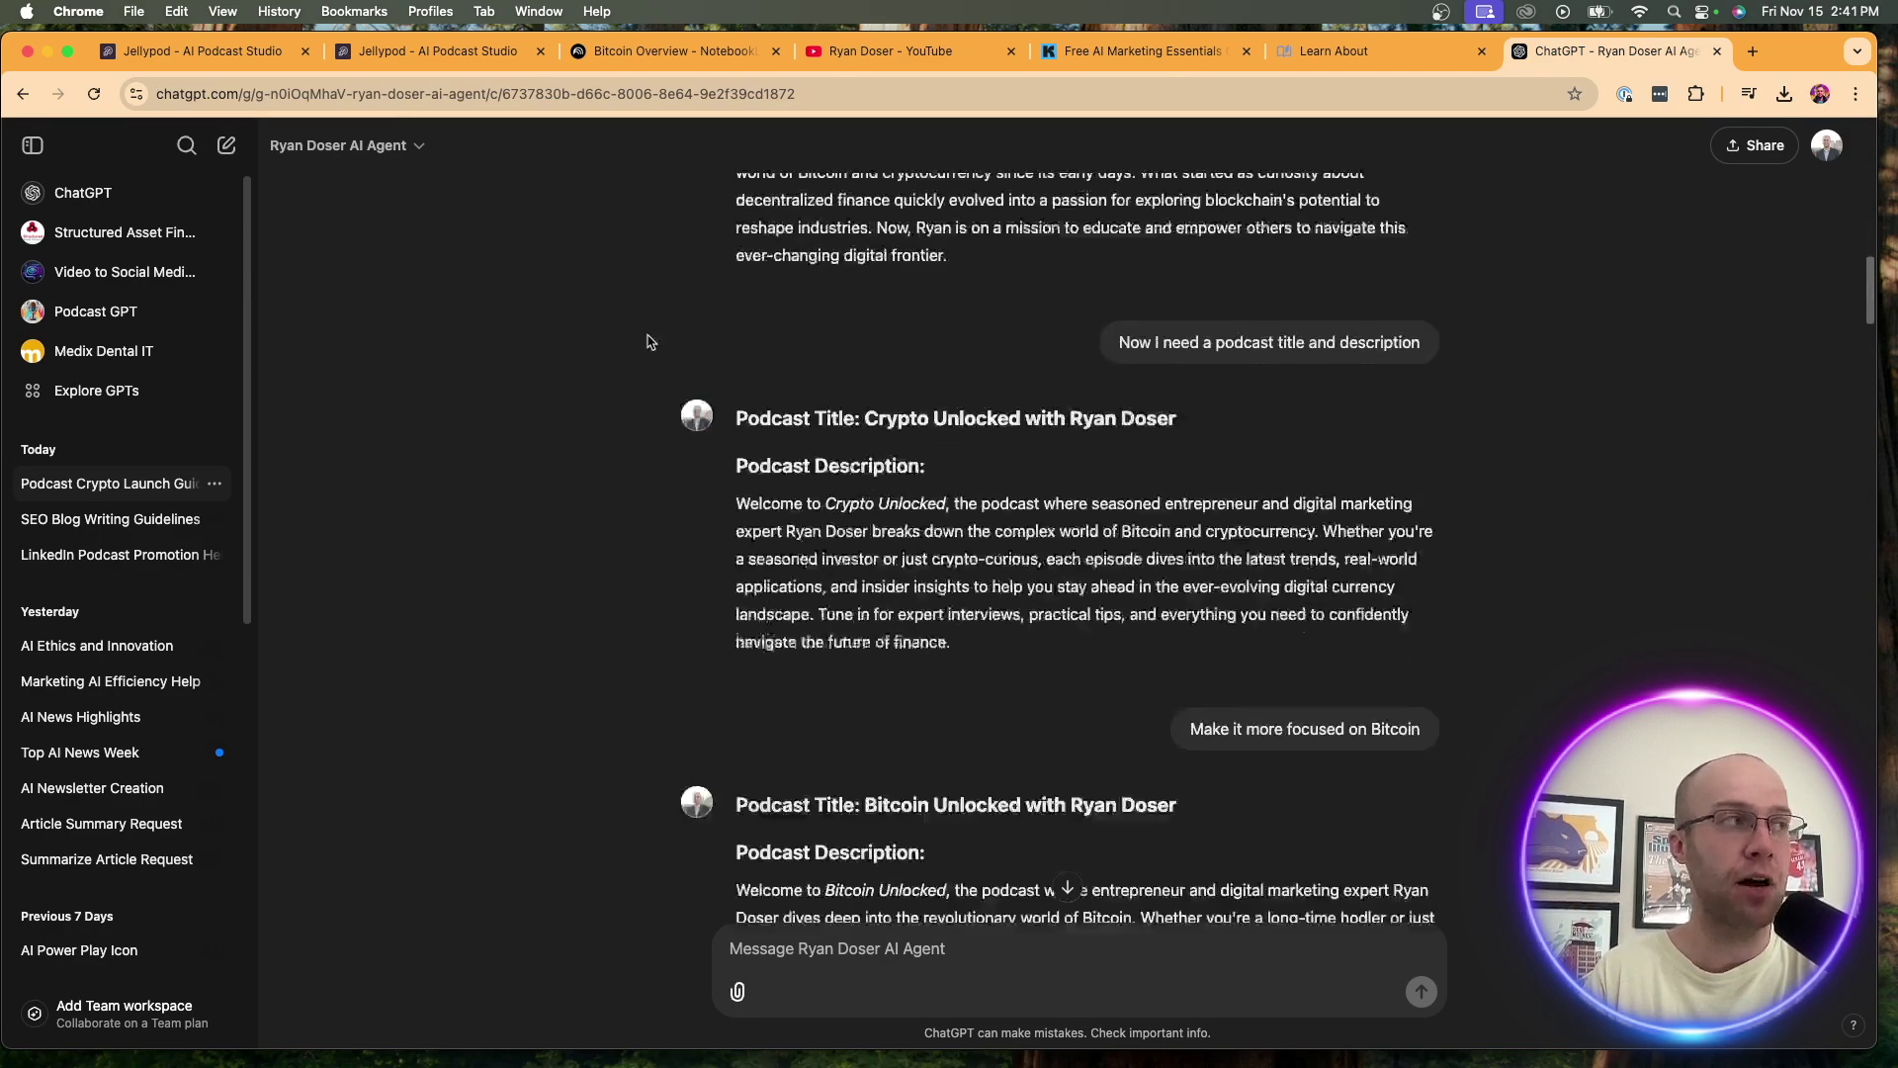
Return to the Bitcoin Unlocked series in Jellypod, and switch to NotebookLM to examine the Bitcoin Overview notebook's audio overview section.
{"action": "left_click", "coordinate": [249, 39]}
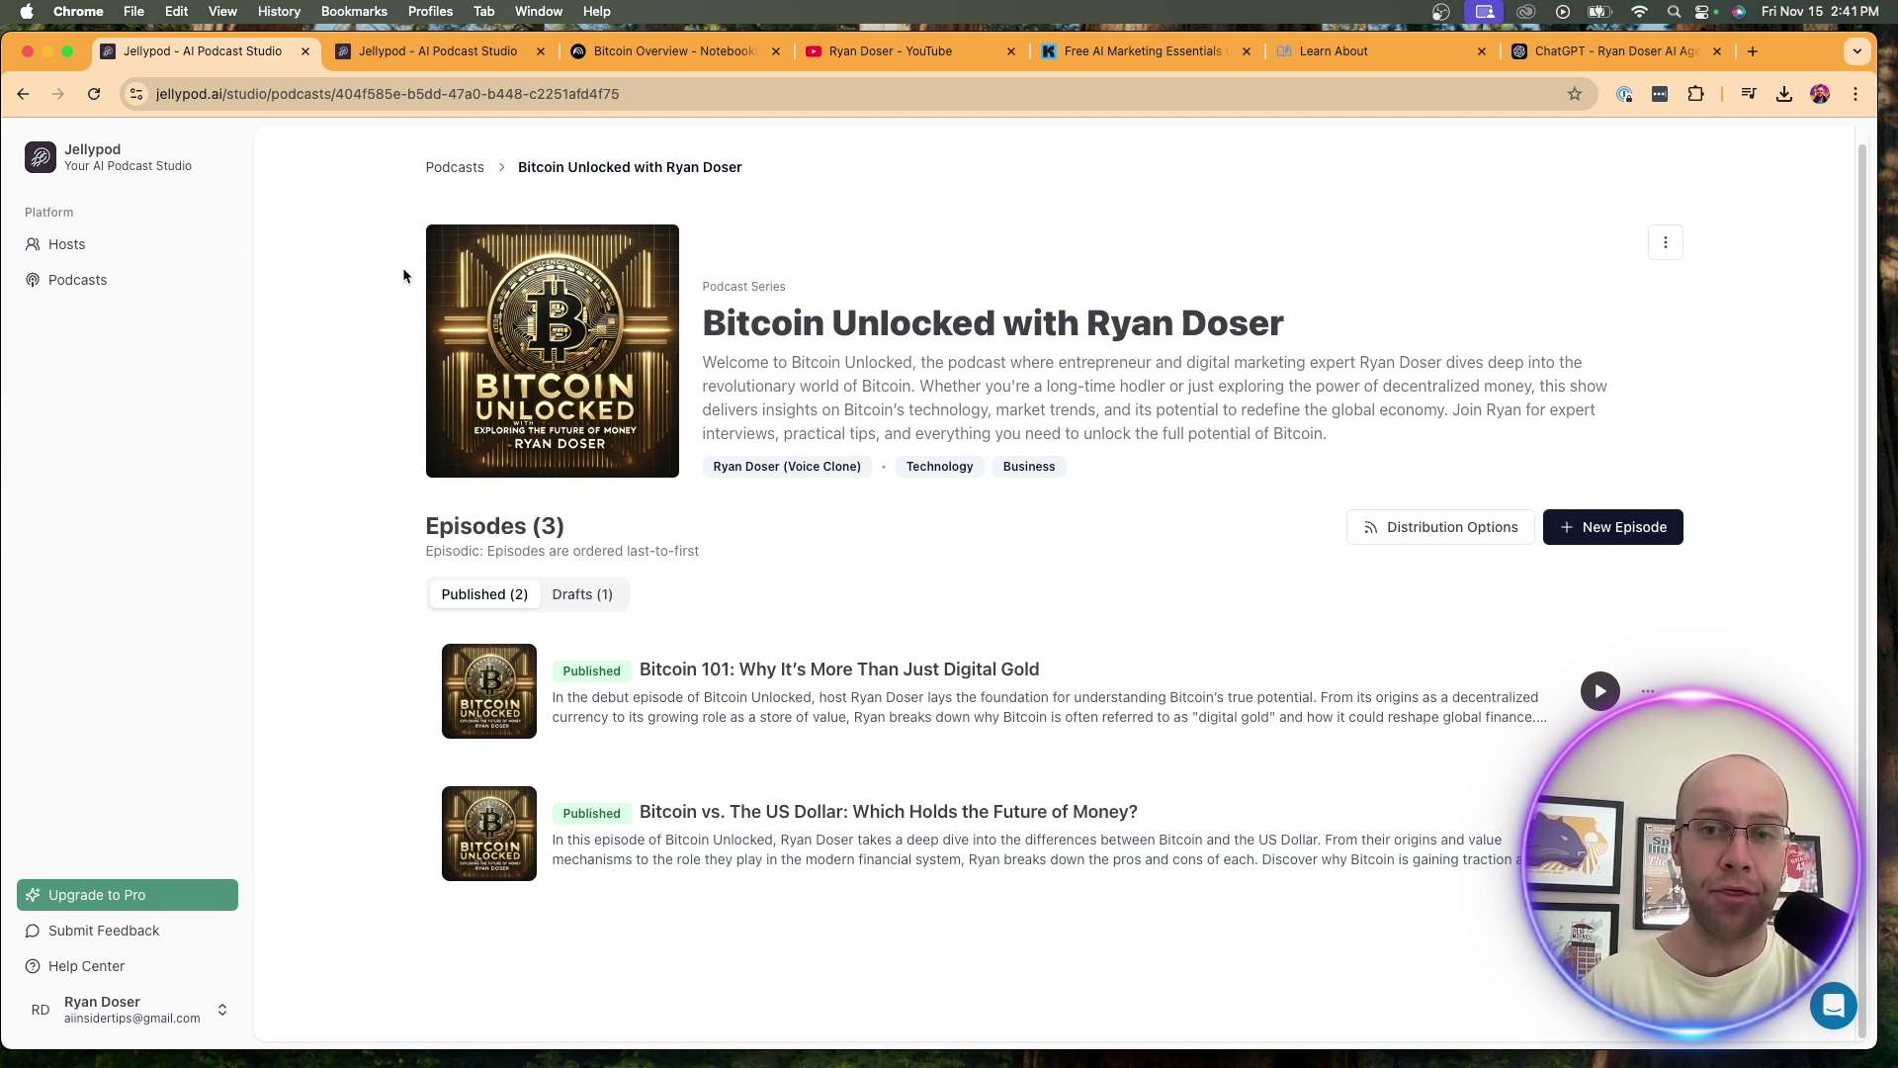
{"action": "left_click", "coordinate": [682, 52]}
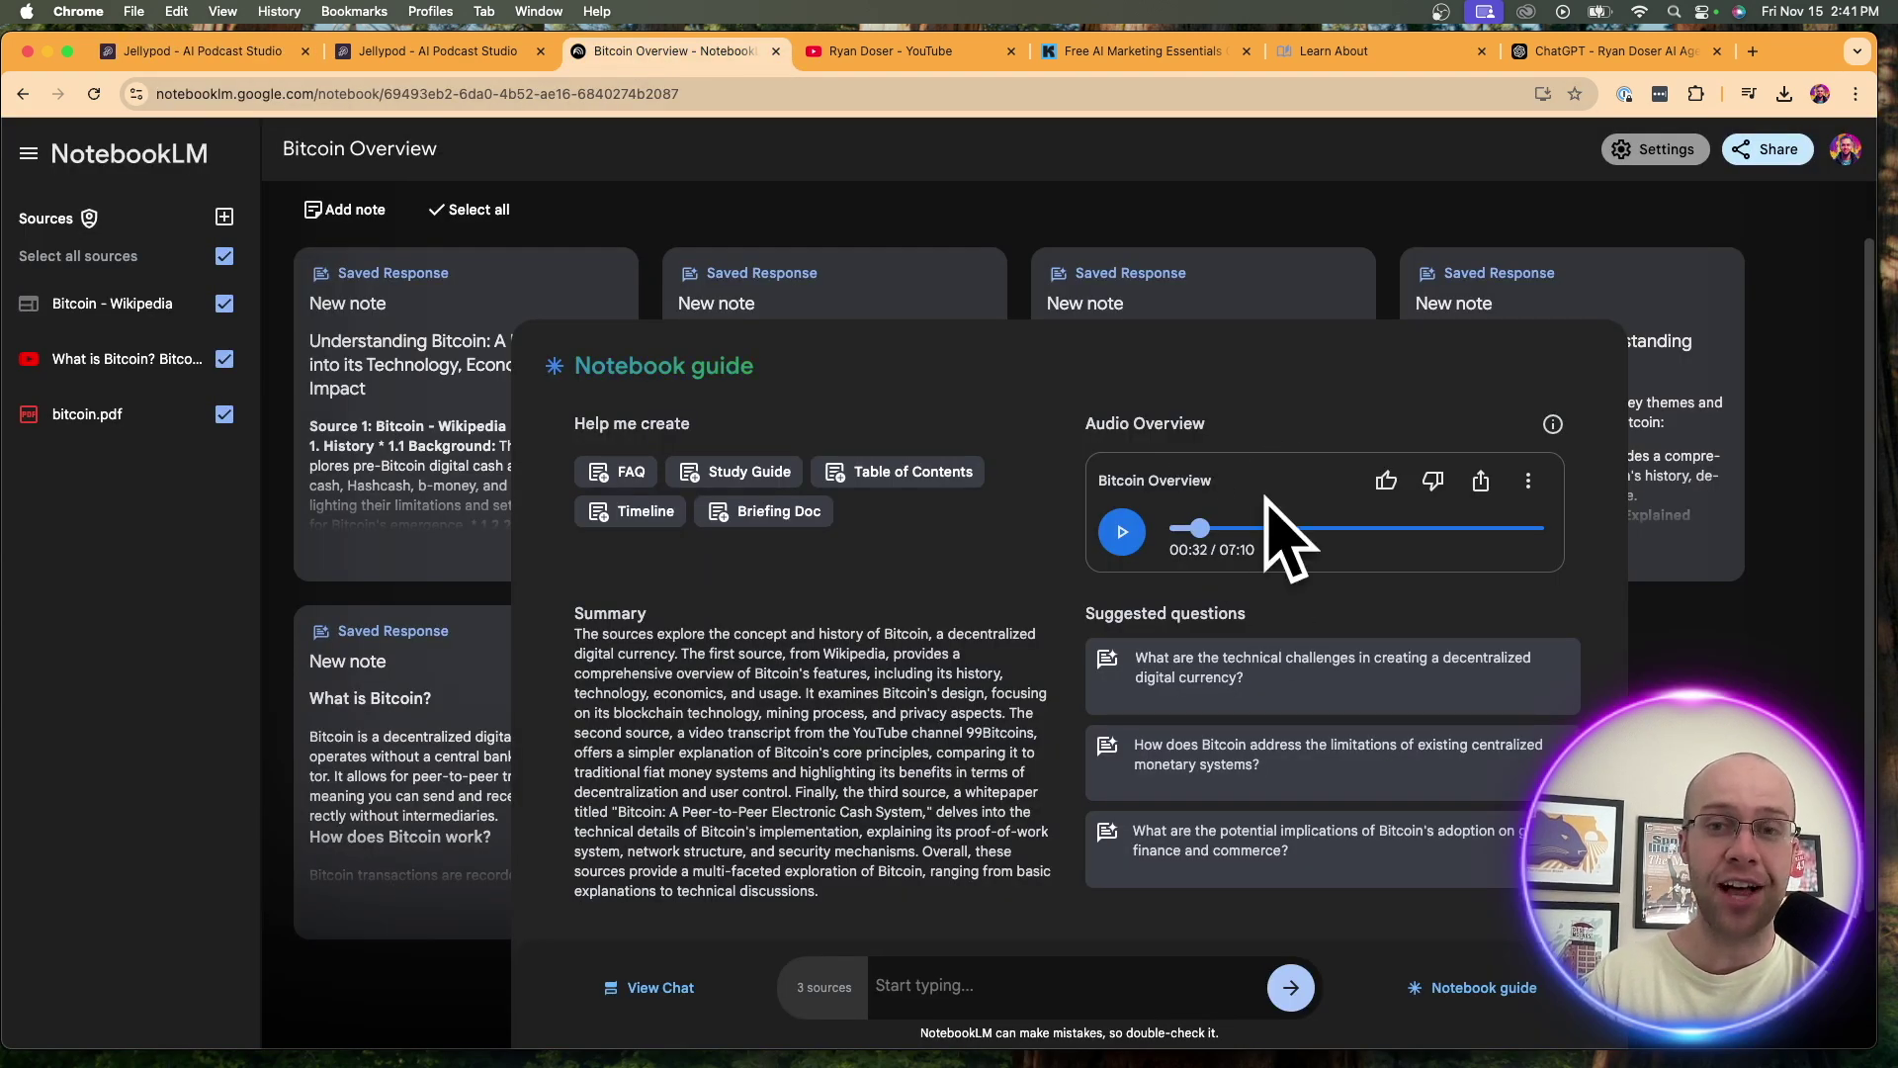
{"action": "left_click_drag", "start_coordinate": [1231, 442], "coordinate": [1087, 423]}
{"action": "left_click", "coordinate": [1231, 432]}
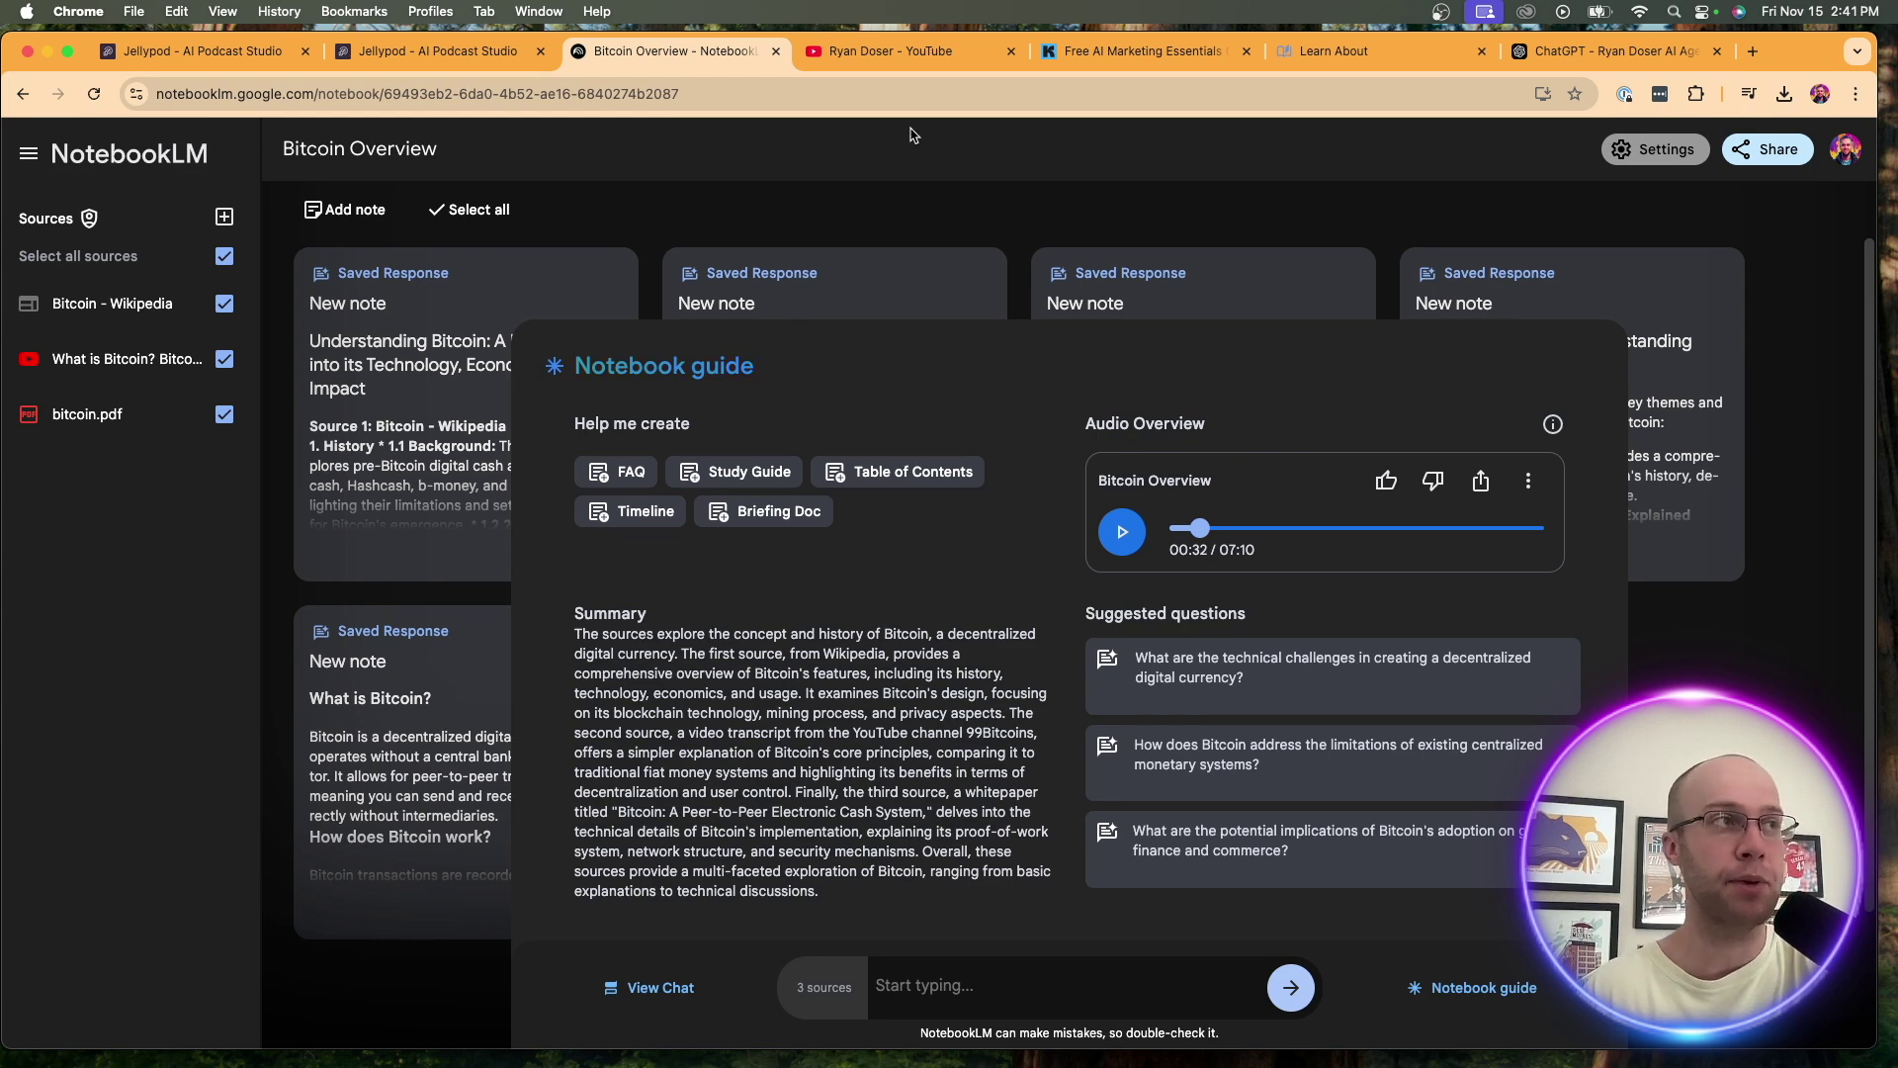
Show the YouTube channel's videos page, and switch to the Free AI Marketing Essentials Guide sign-up page to view its offer.
{"action": "left_click", "coordinate": [885, 51]}
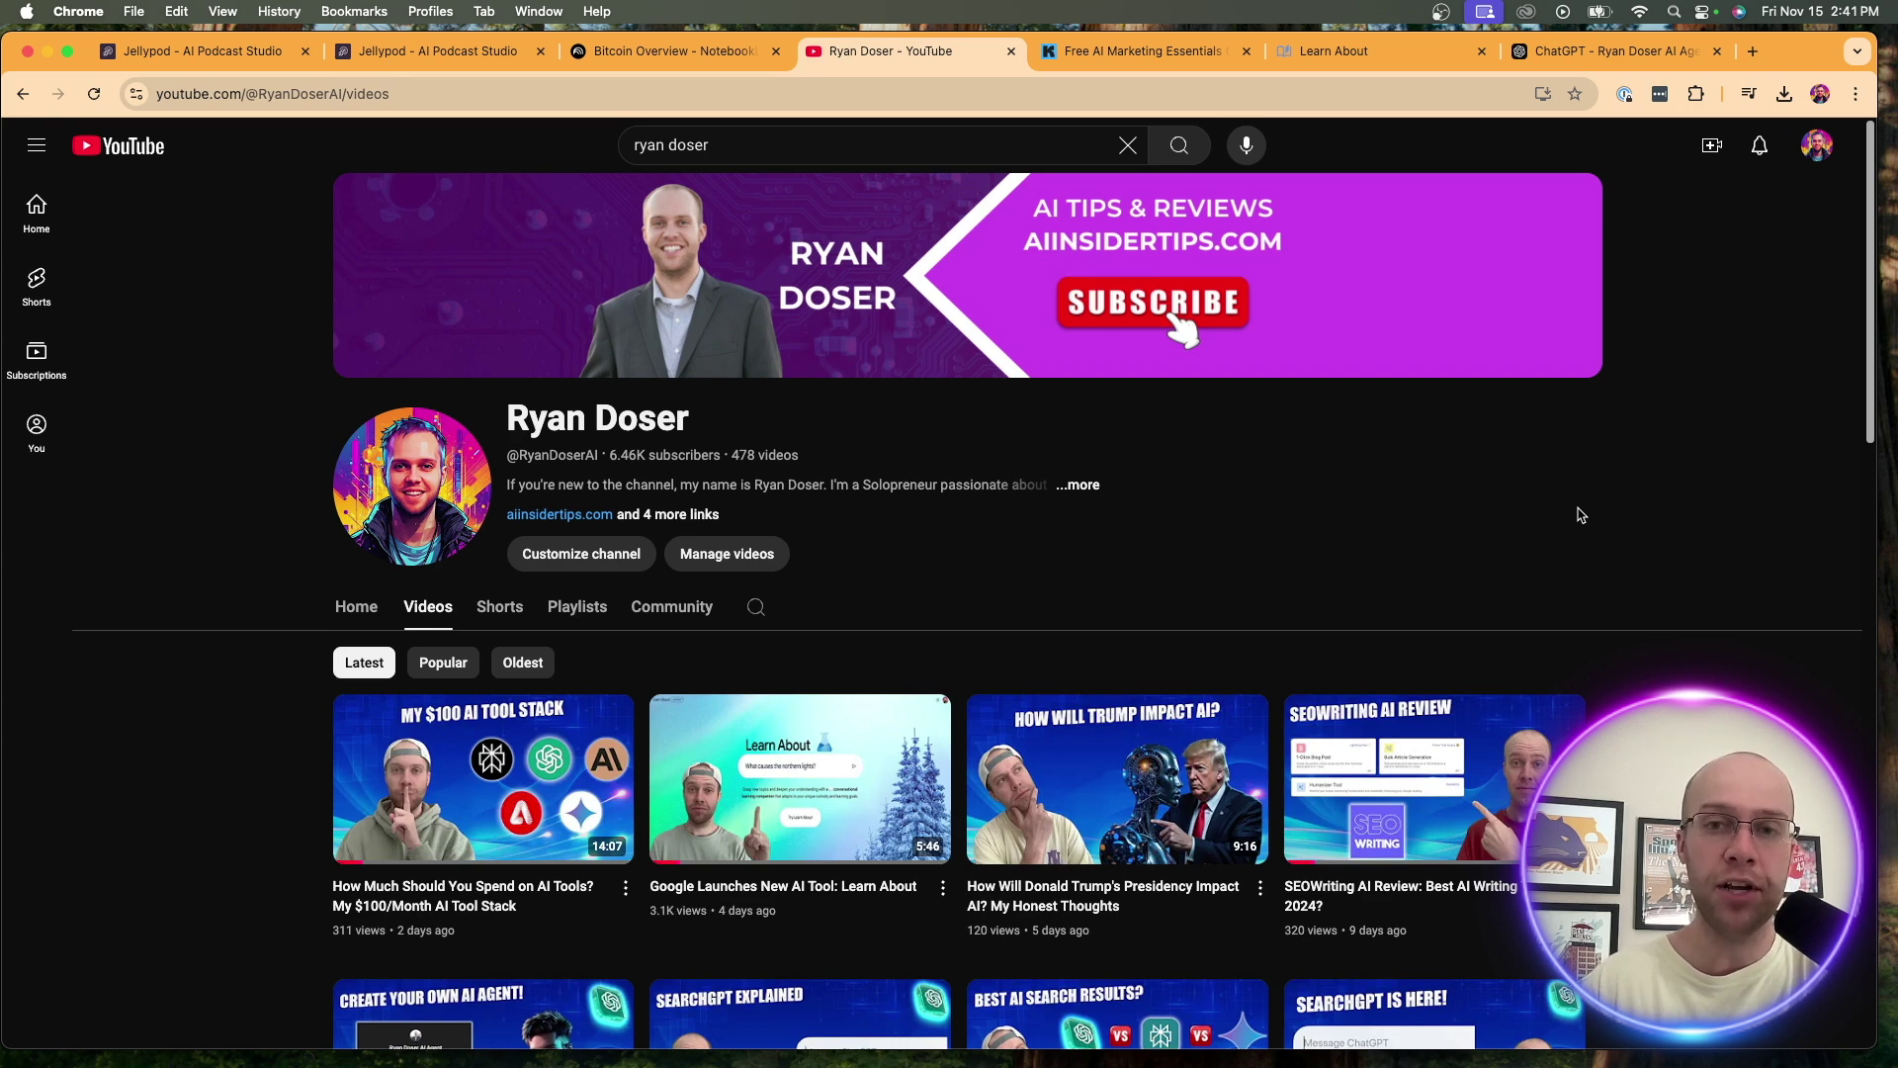
{"action": "left_click", "coordinate": [1089, 41]}
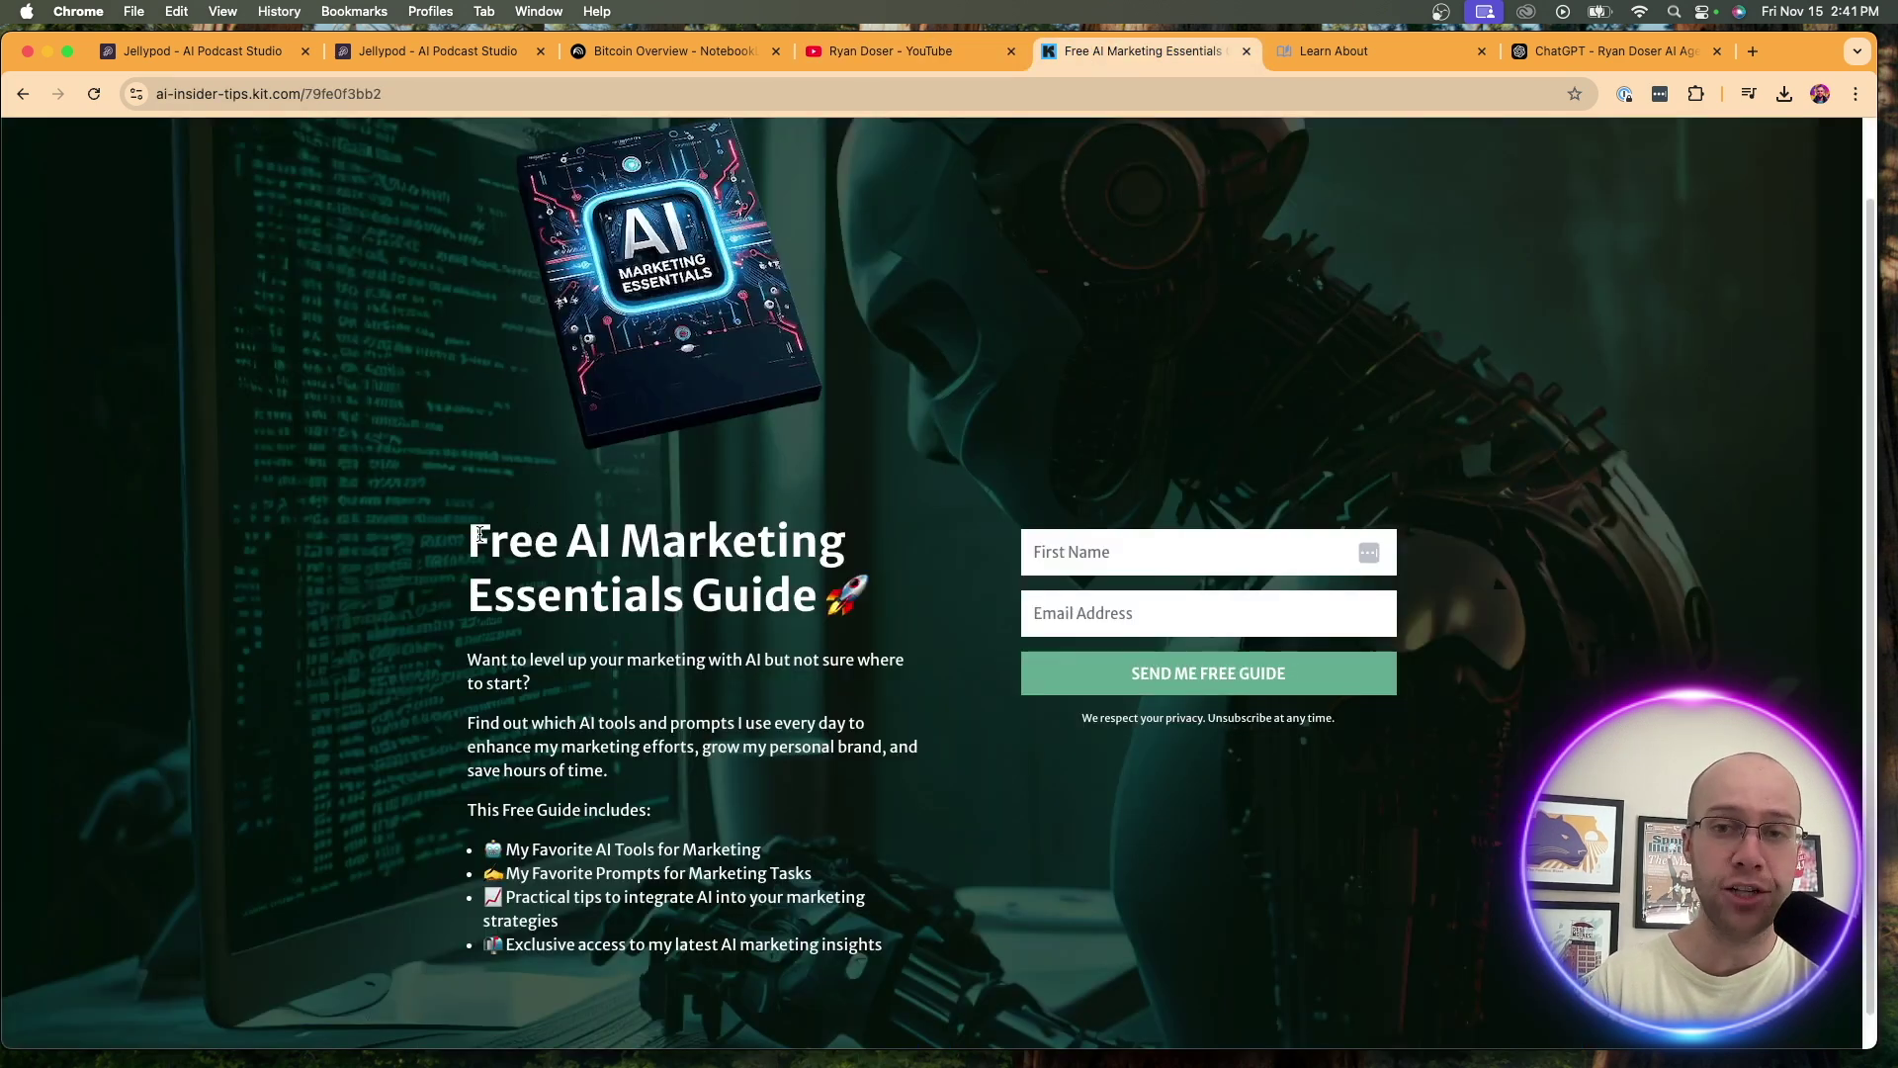
{"action": "left_click_drag", "start_coordinate": [482, 534], "coordinate": [795, 596]}
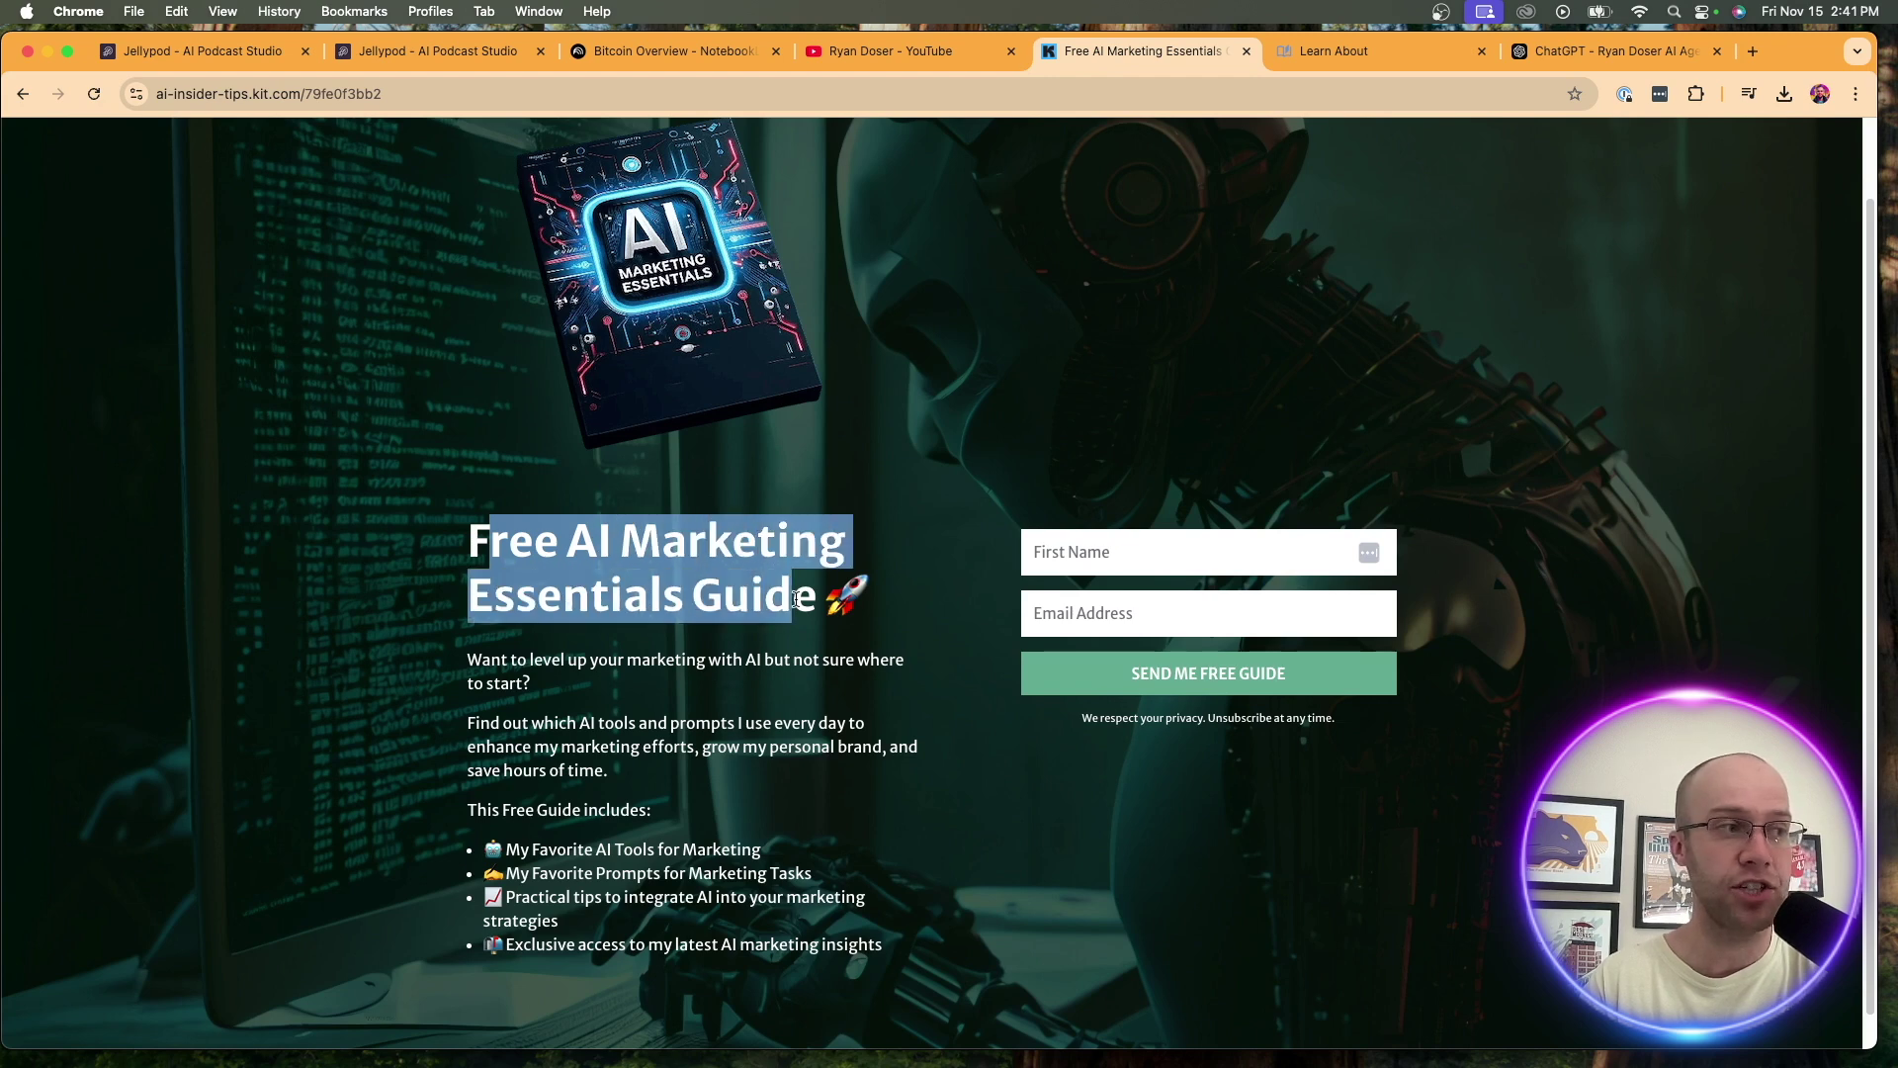
{"action": "left_click", "coordinate": [796, 598]}
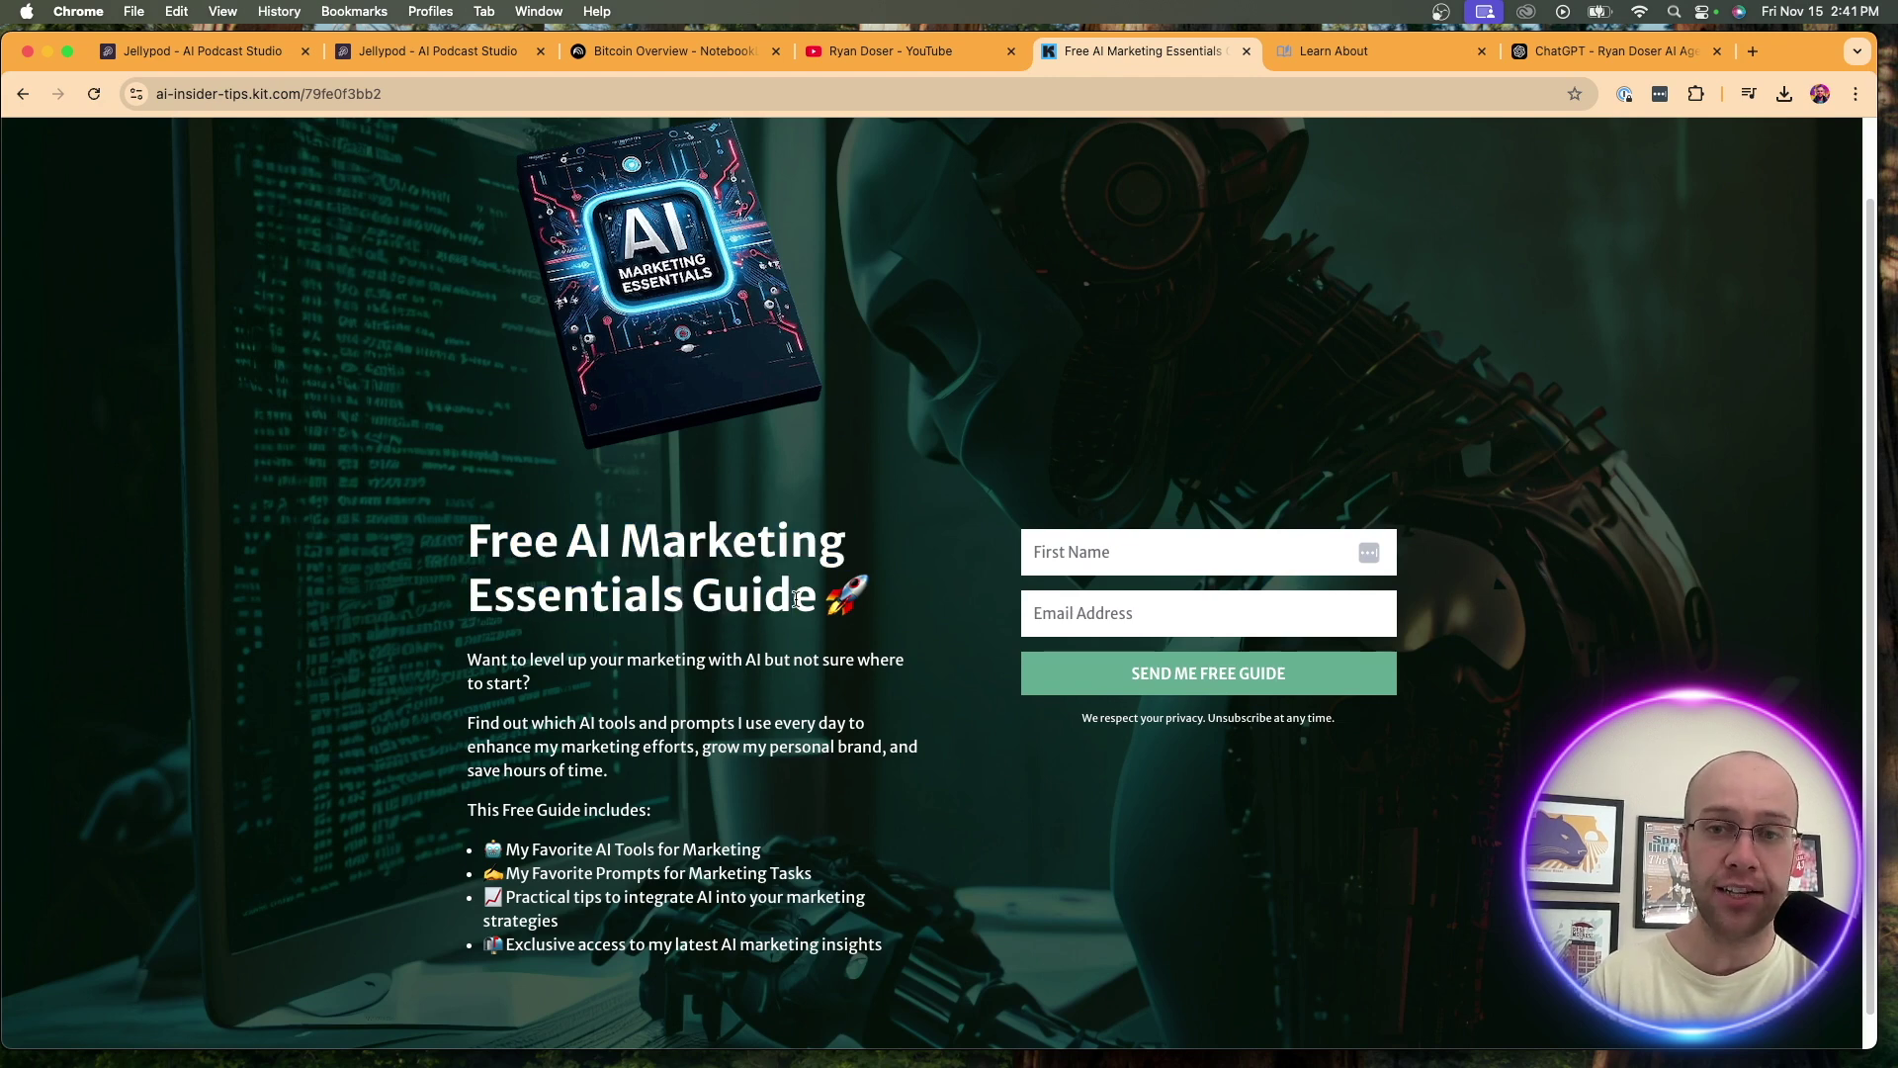